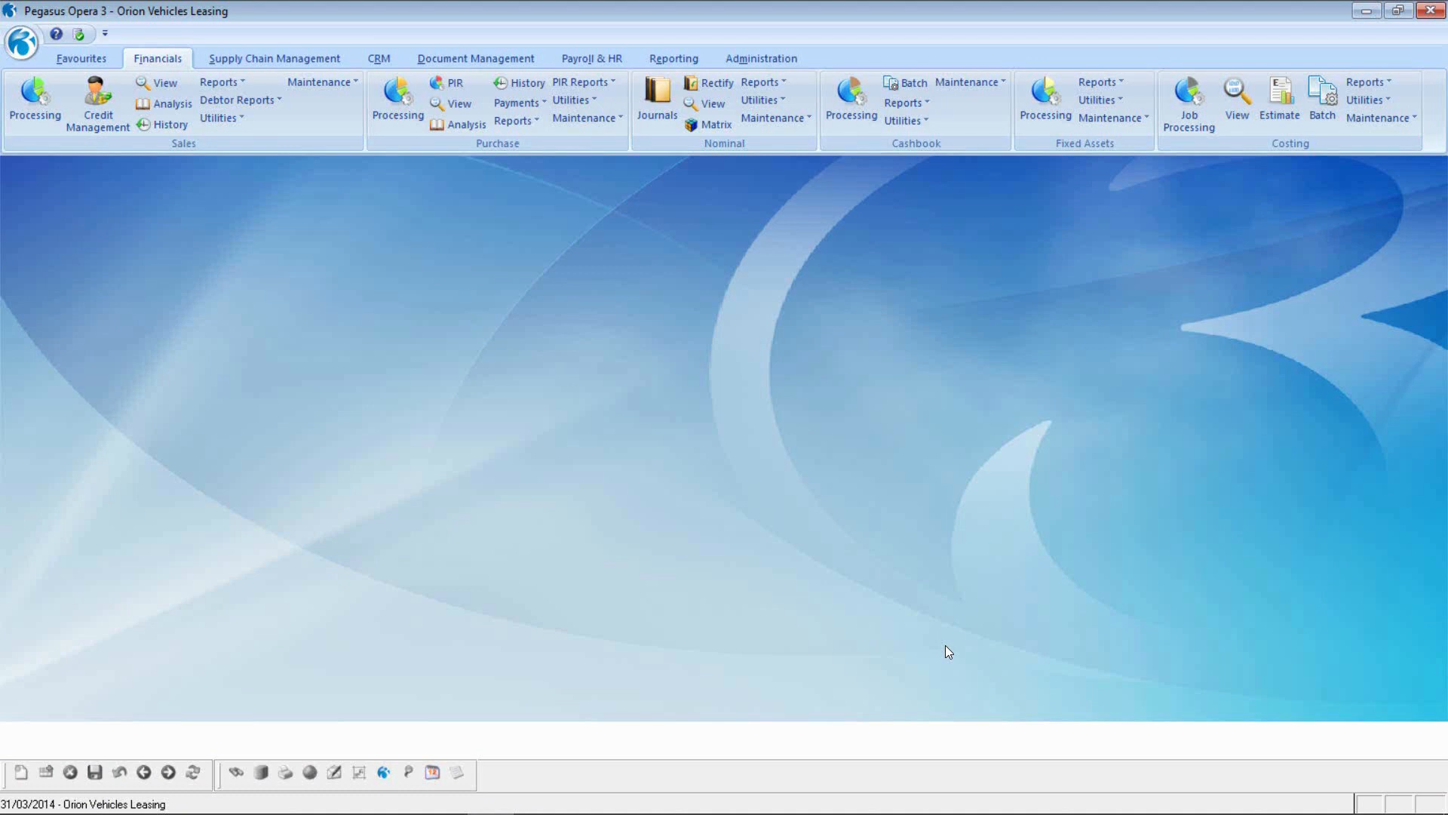
Open cashbook processing and display the unreconciled entries of the Main Bank current account dated 01/07/2012 to 09/01/2015.
{"action": "left_click", "coordinate": [846, 94]}
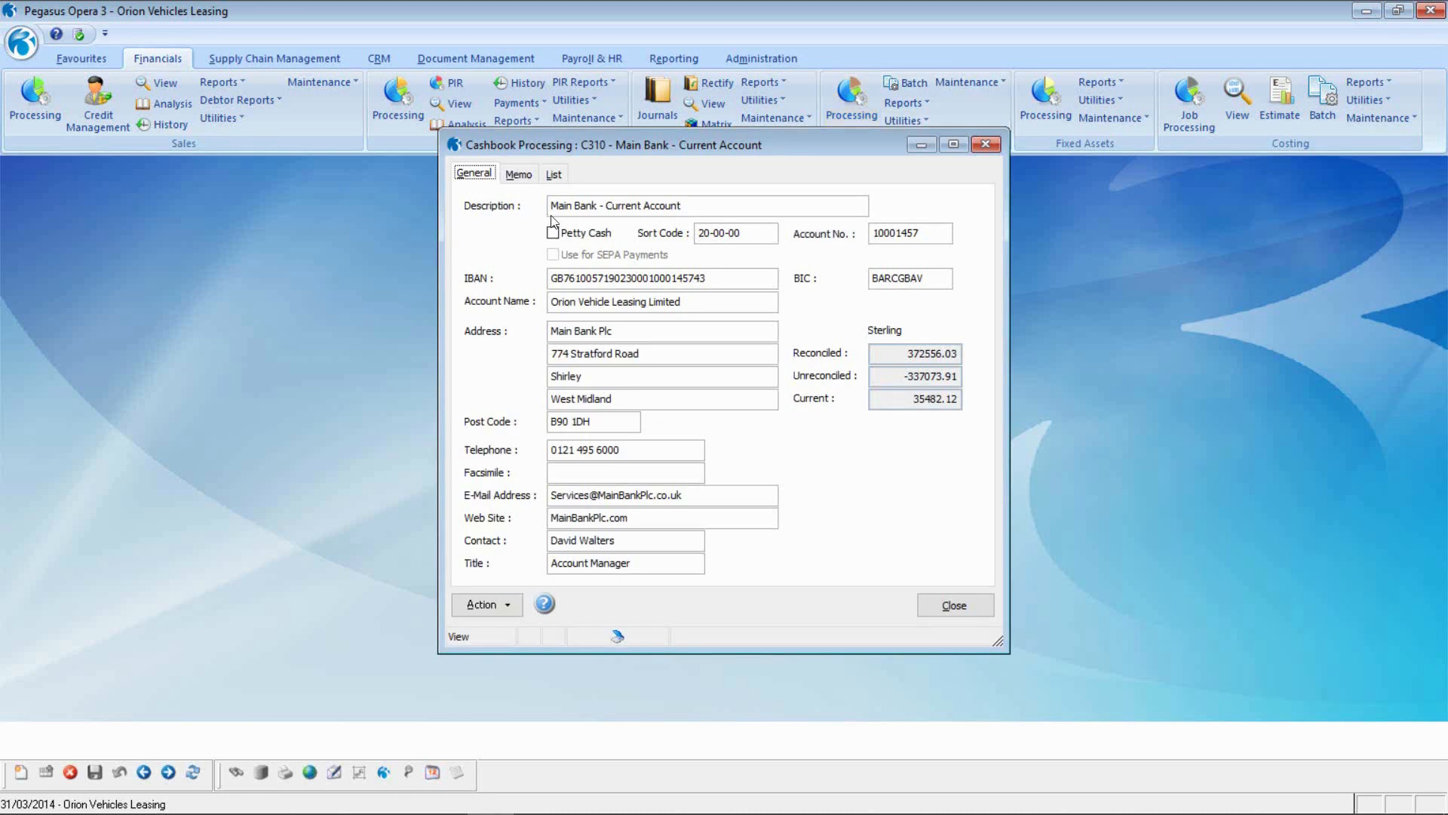
{"action": "left_click", "coordinate": [555, 179]}
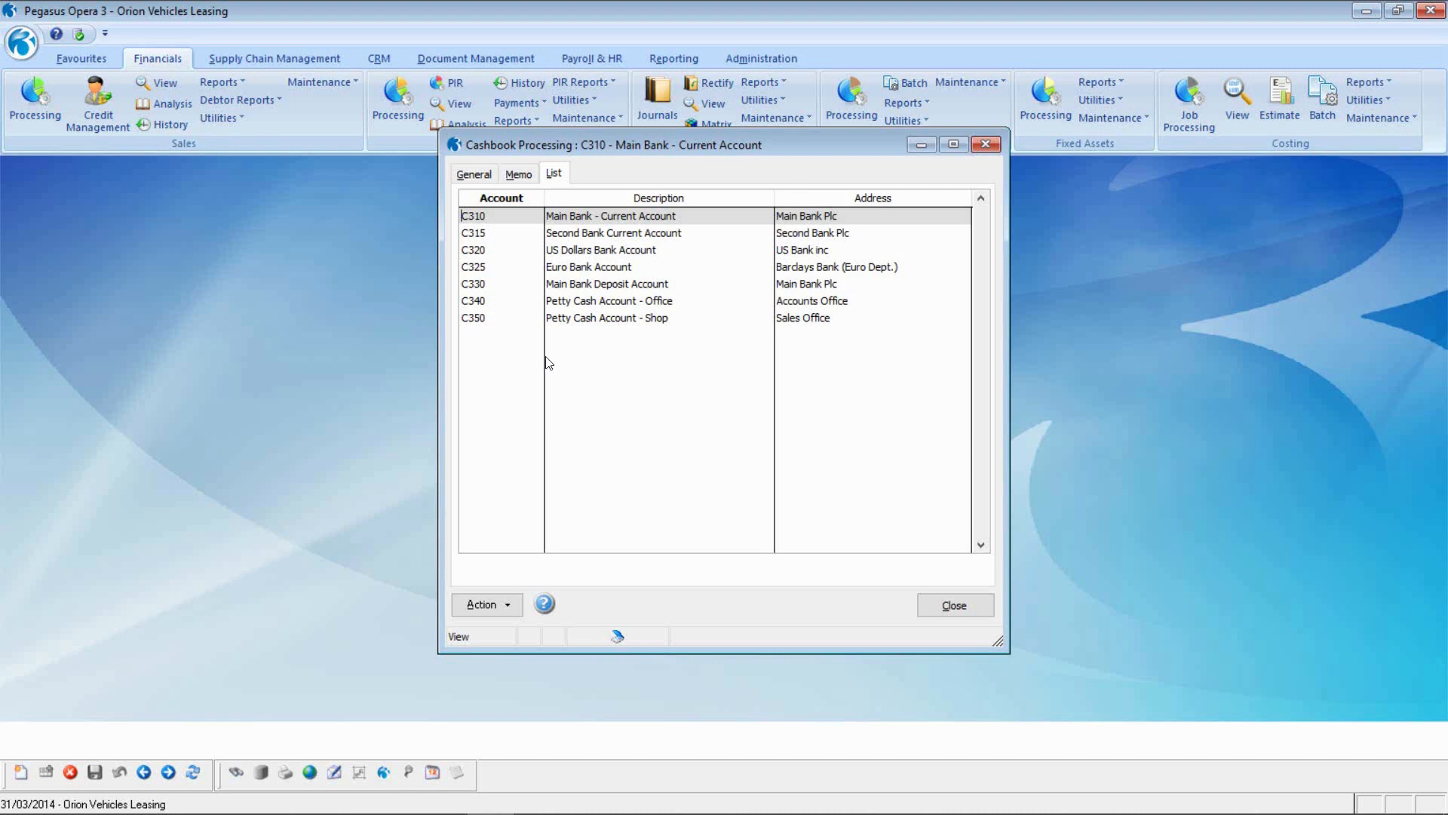
{"action": "left_click", "coordinate": [496, 605]}
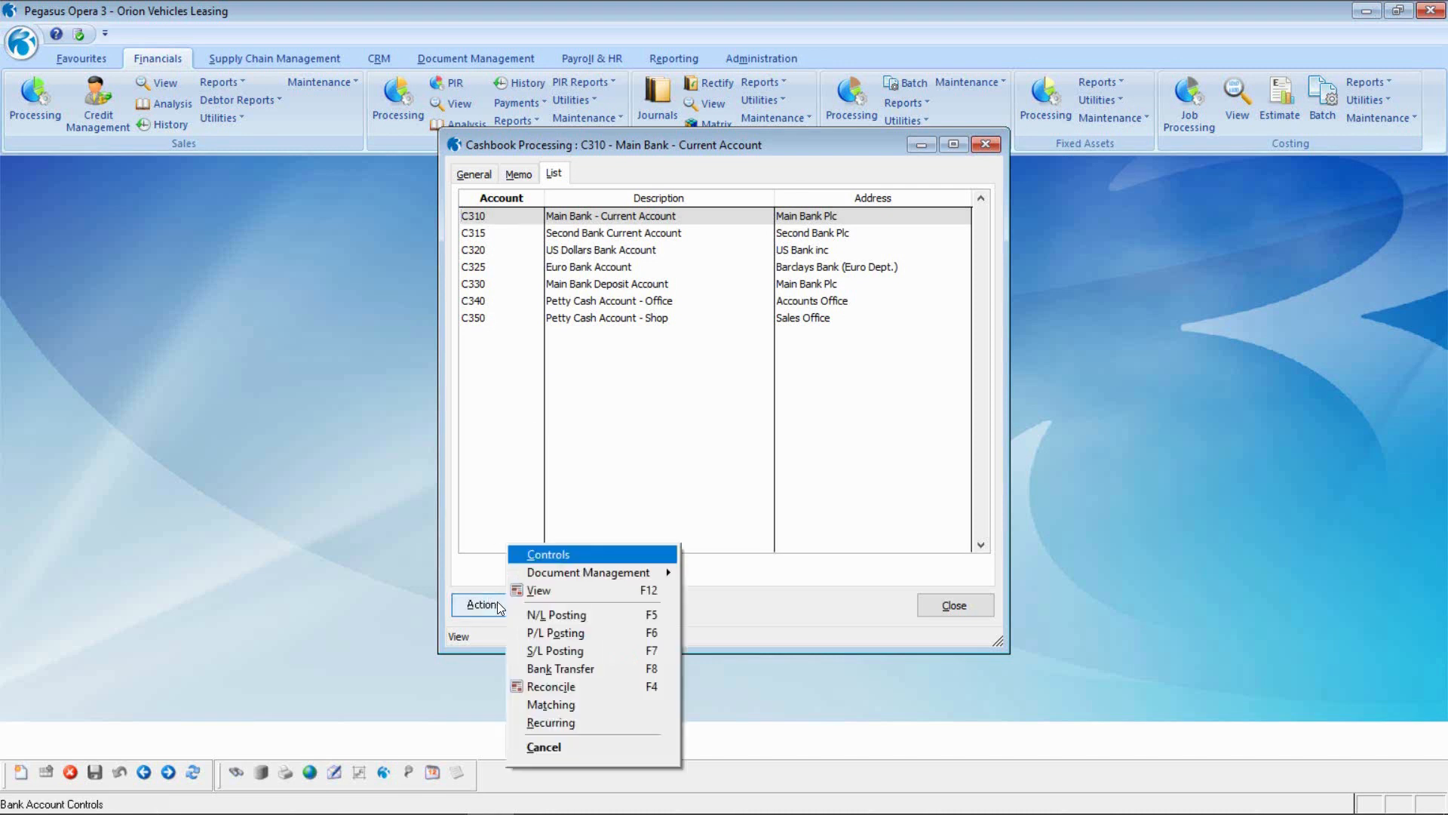
{"action": "left_click", "coordinate": [534, 590]}
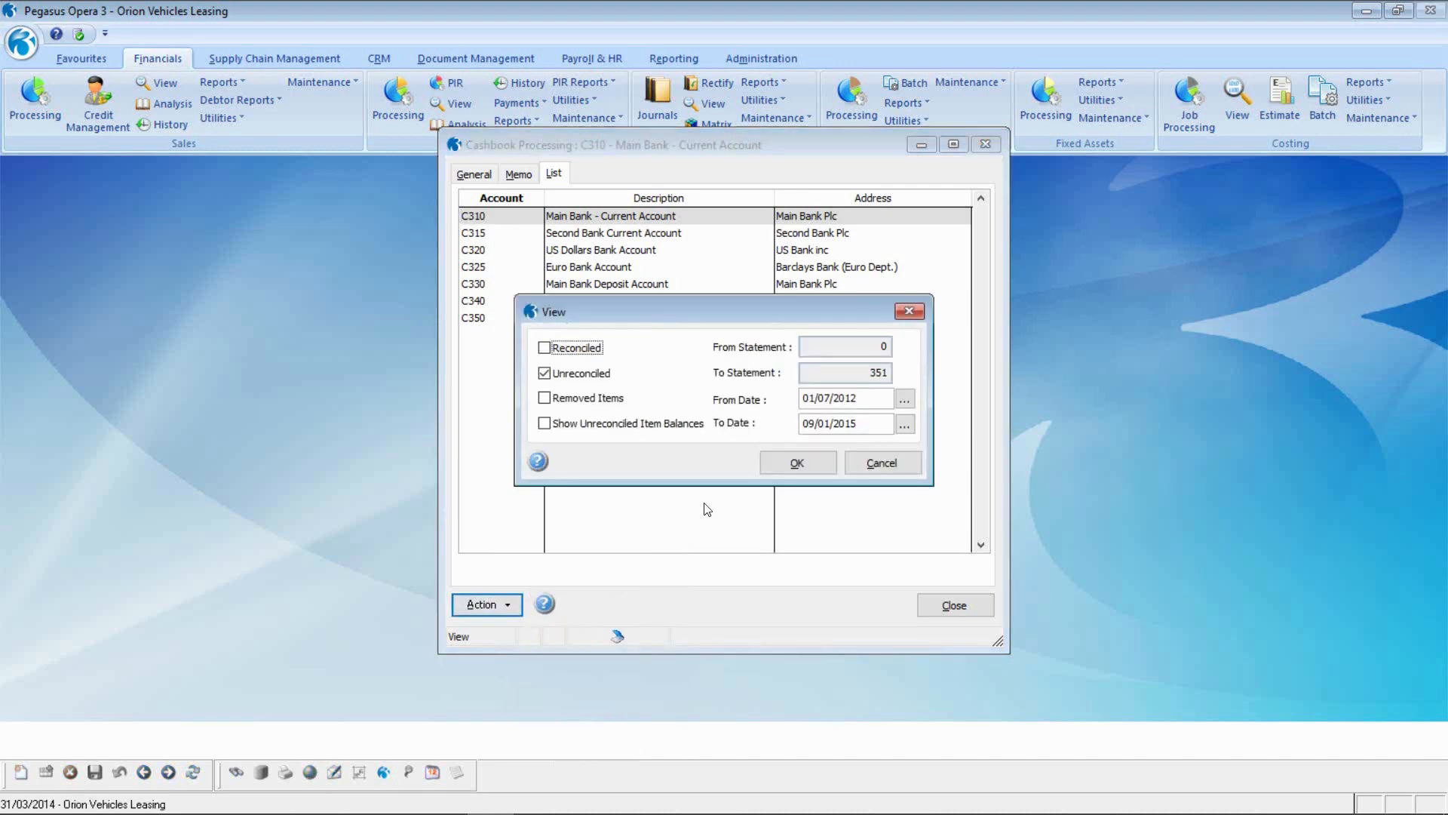
{"action": "left_click", "coordinate": [785, 461]}
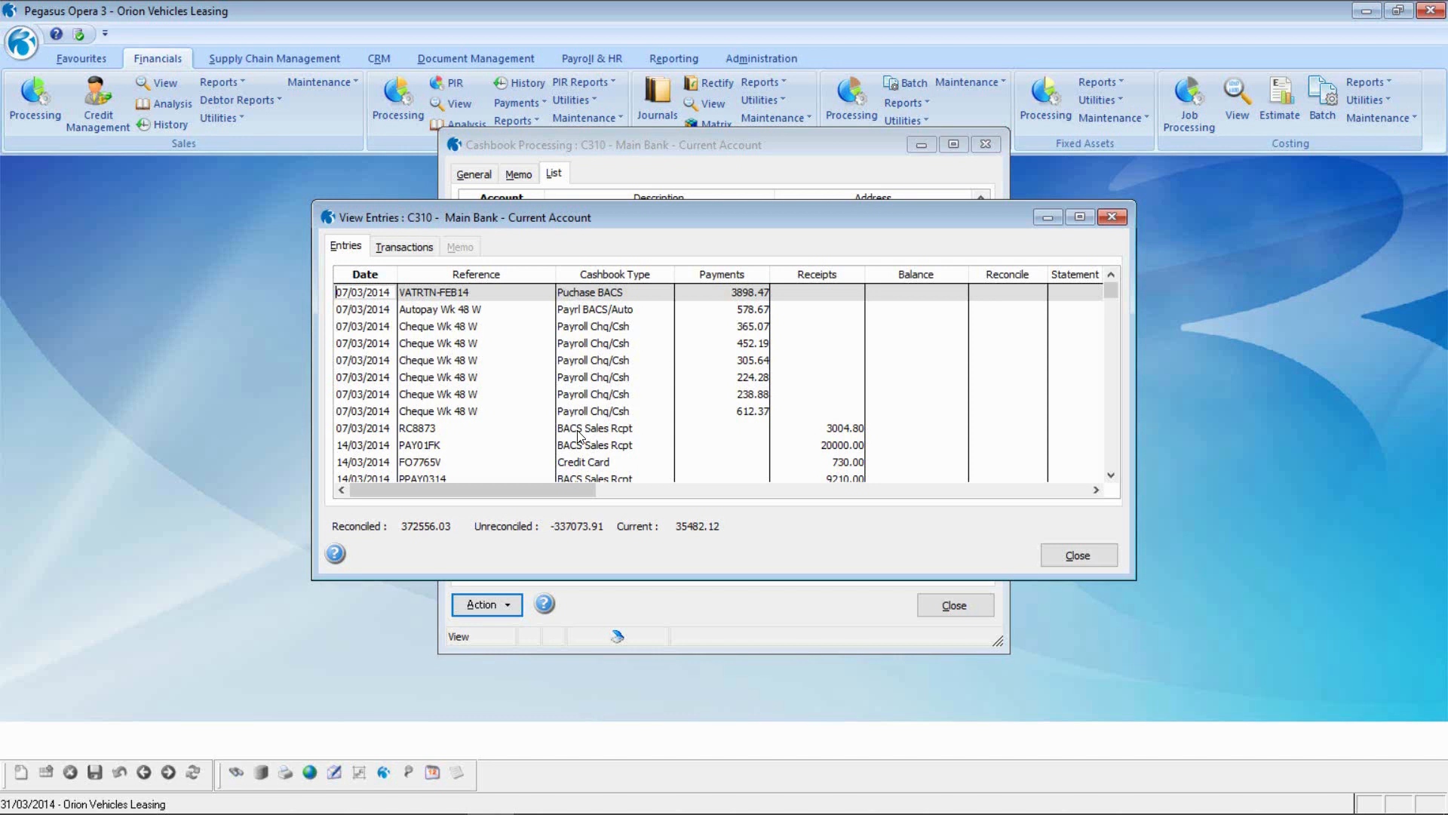
Look through the bank account's entries, comparing the cashbook types of the purchase, payroll and sales receipt postings.
{"action": "left_click", "coordinate": [577, 312]}
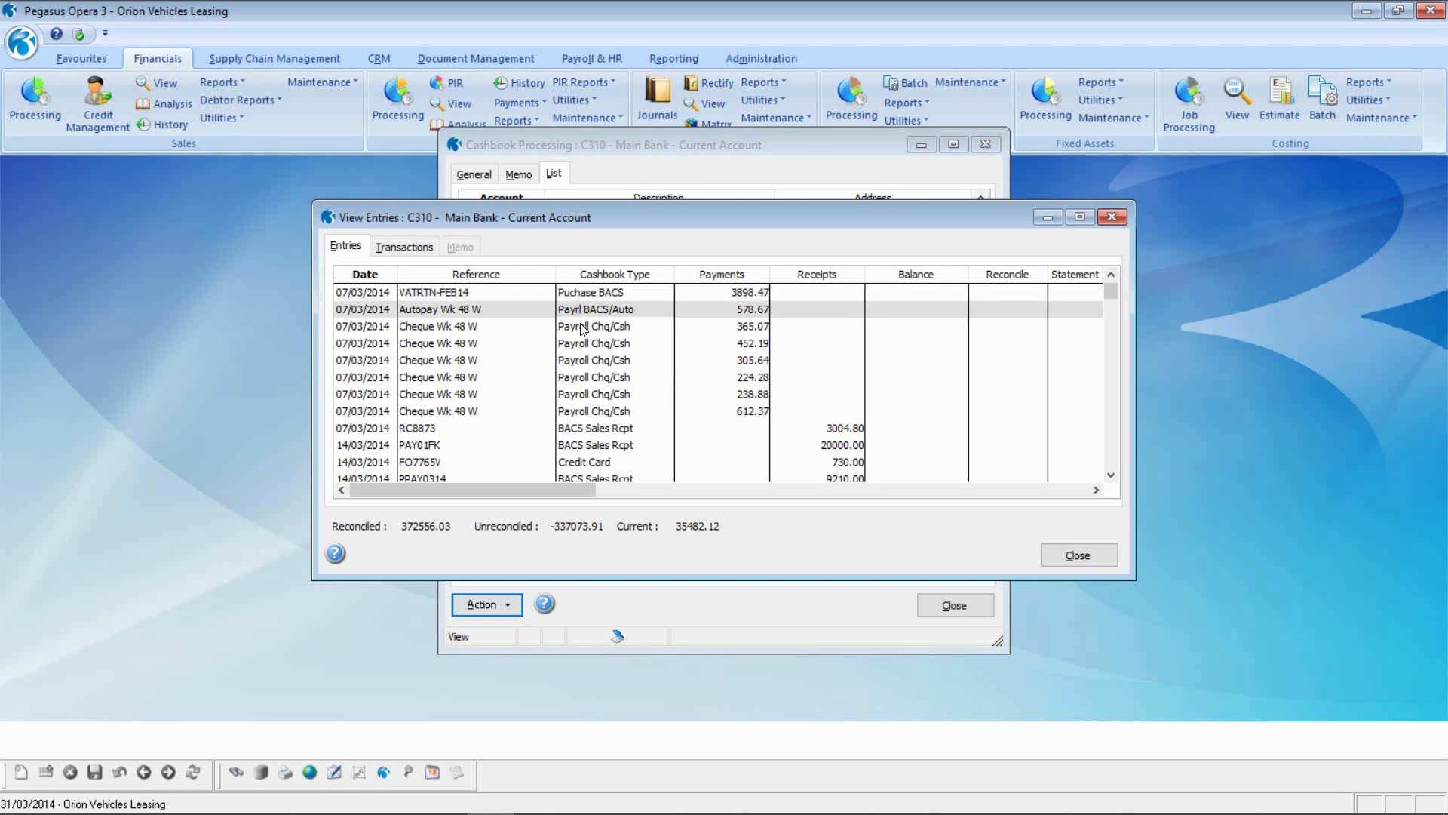
{"action": "left_click", "coordinate": [583, 326]}
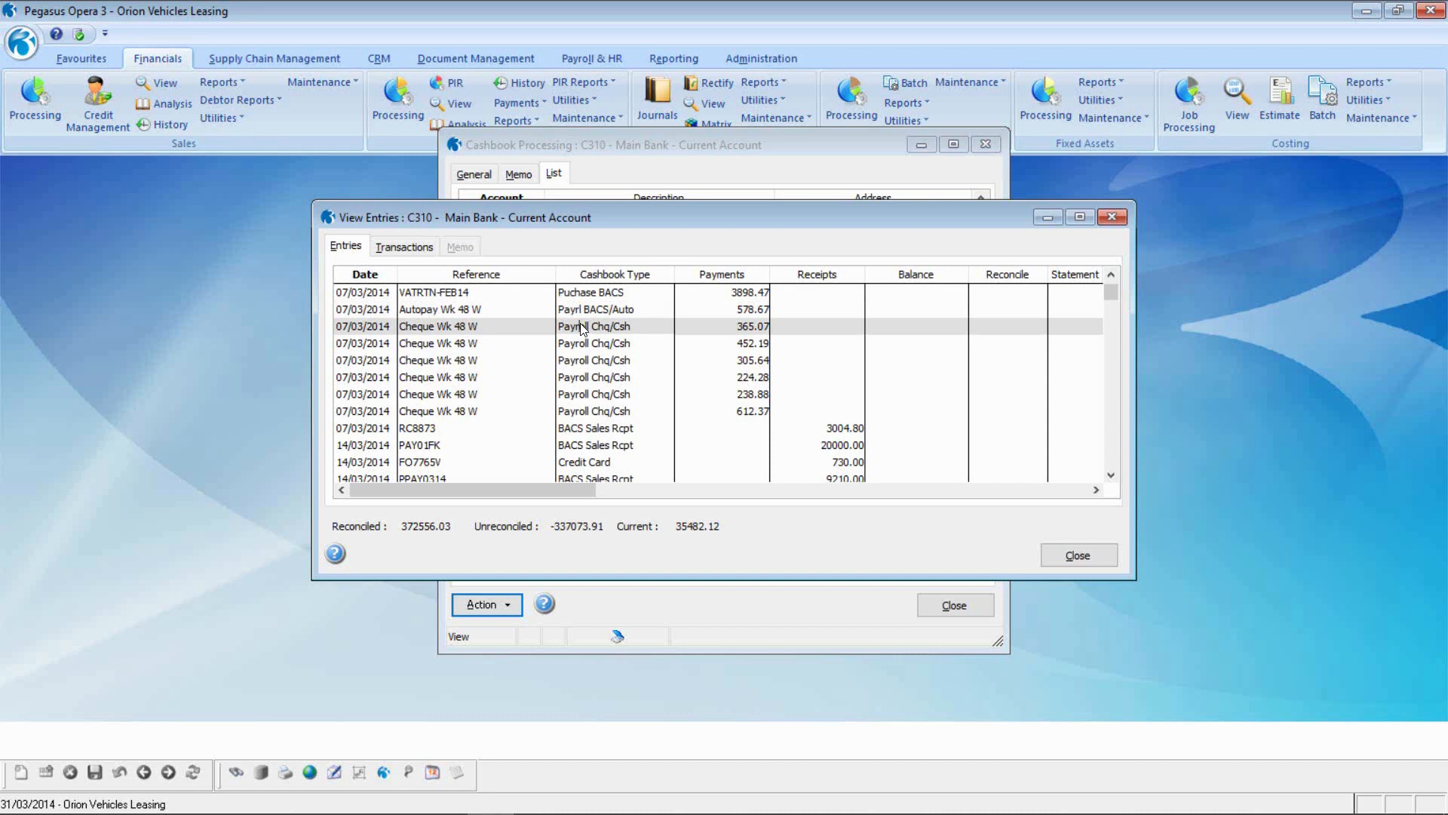
{"action": "left_click", "coordinate": [579, 446]}
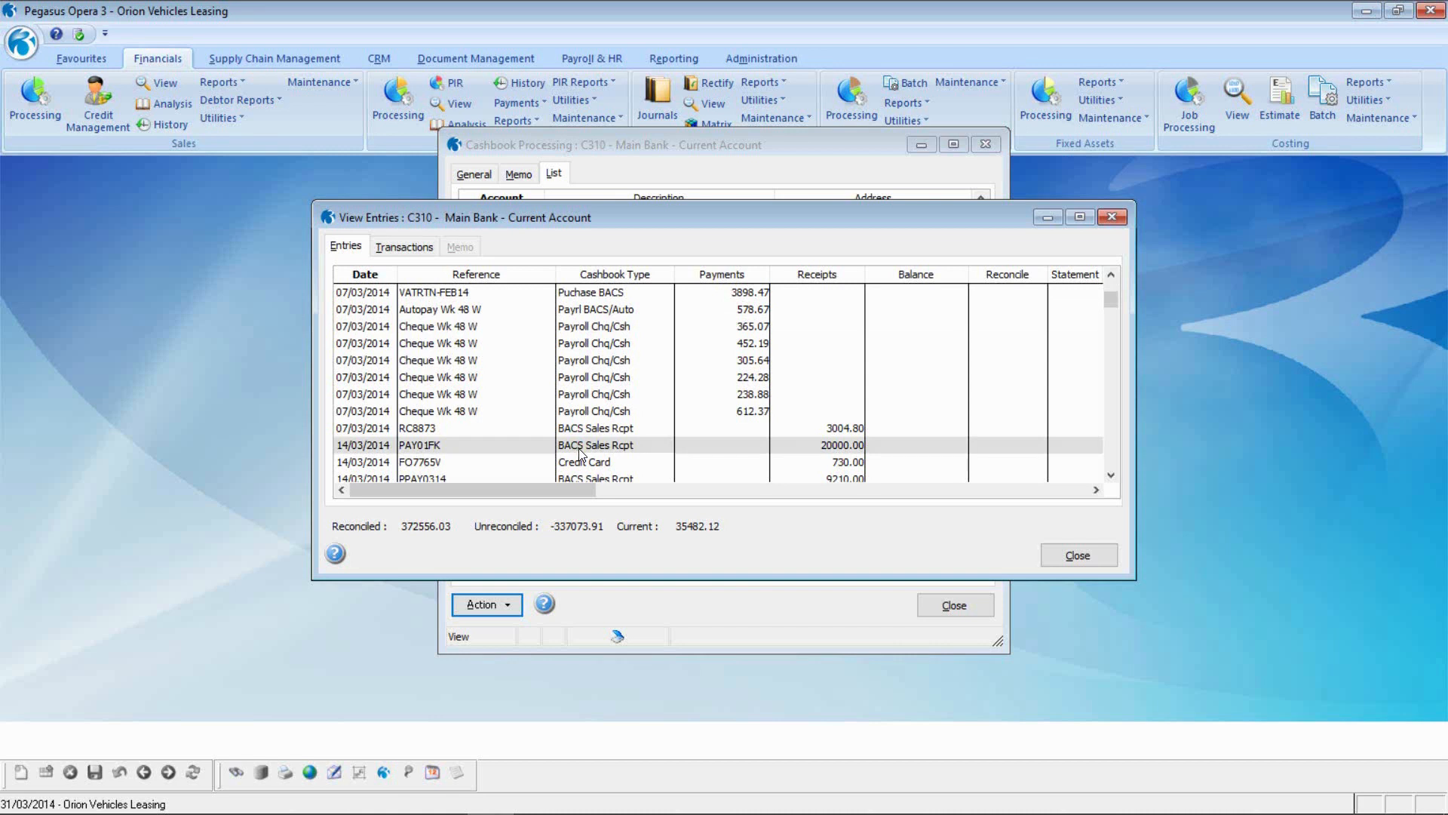
{"action": "left_click", "coordinate": [597, 293]}
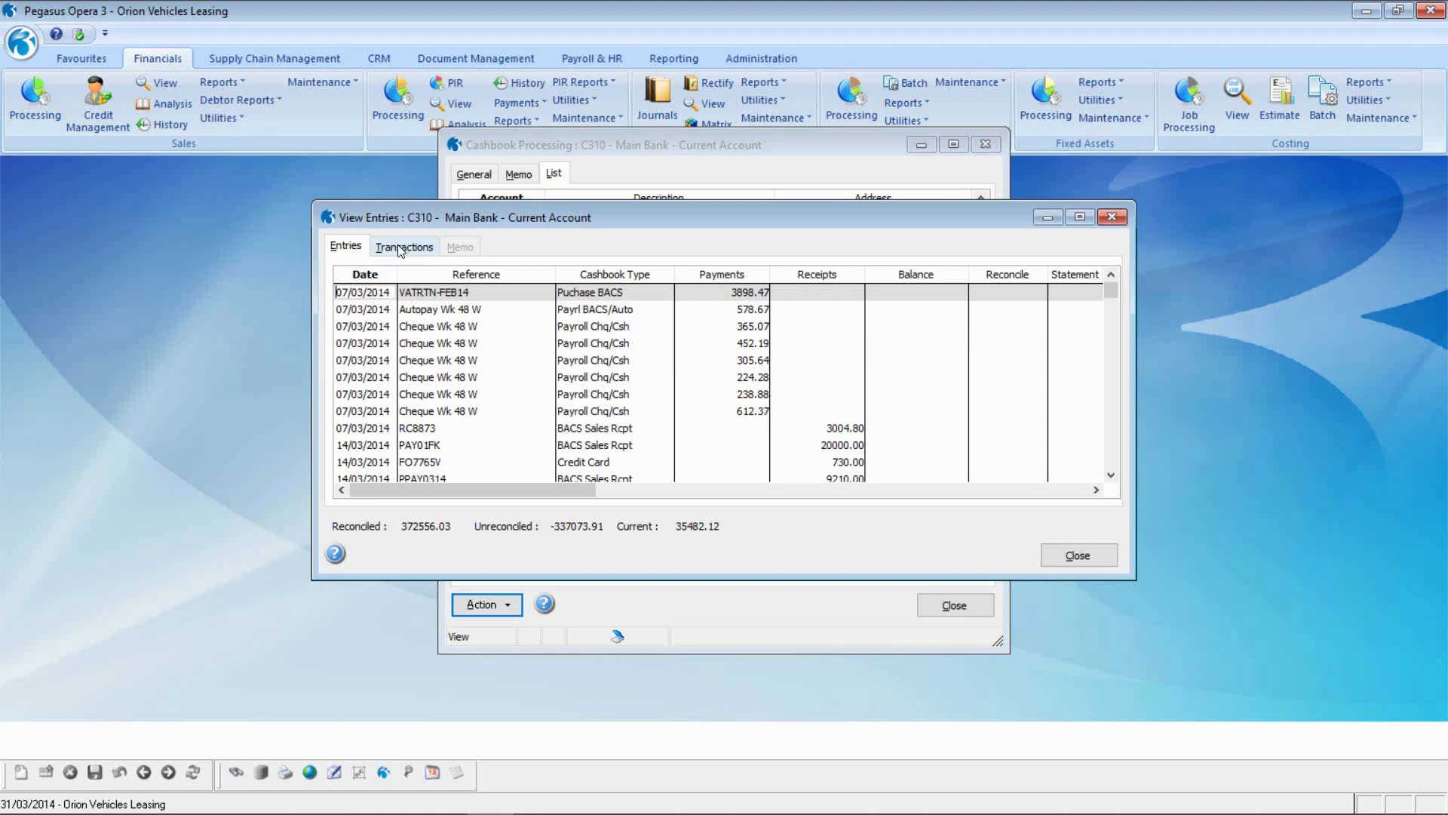
Examine the transactions behind the Autopay Wk 48 W entry and the 365.07 payroll cheque entry.
{"action": "left_click", "coordinate": [564, 314]}
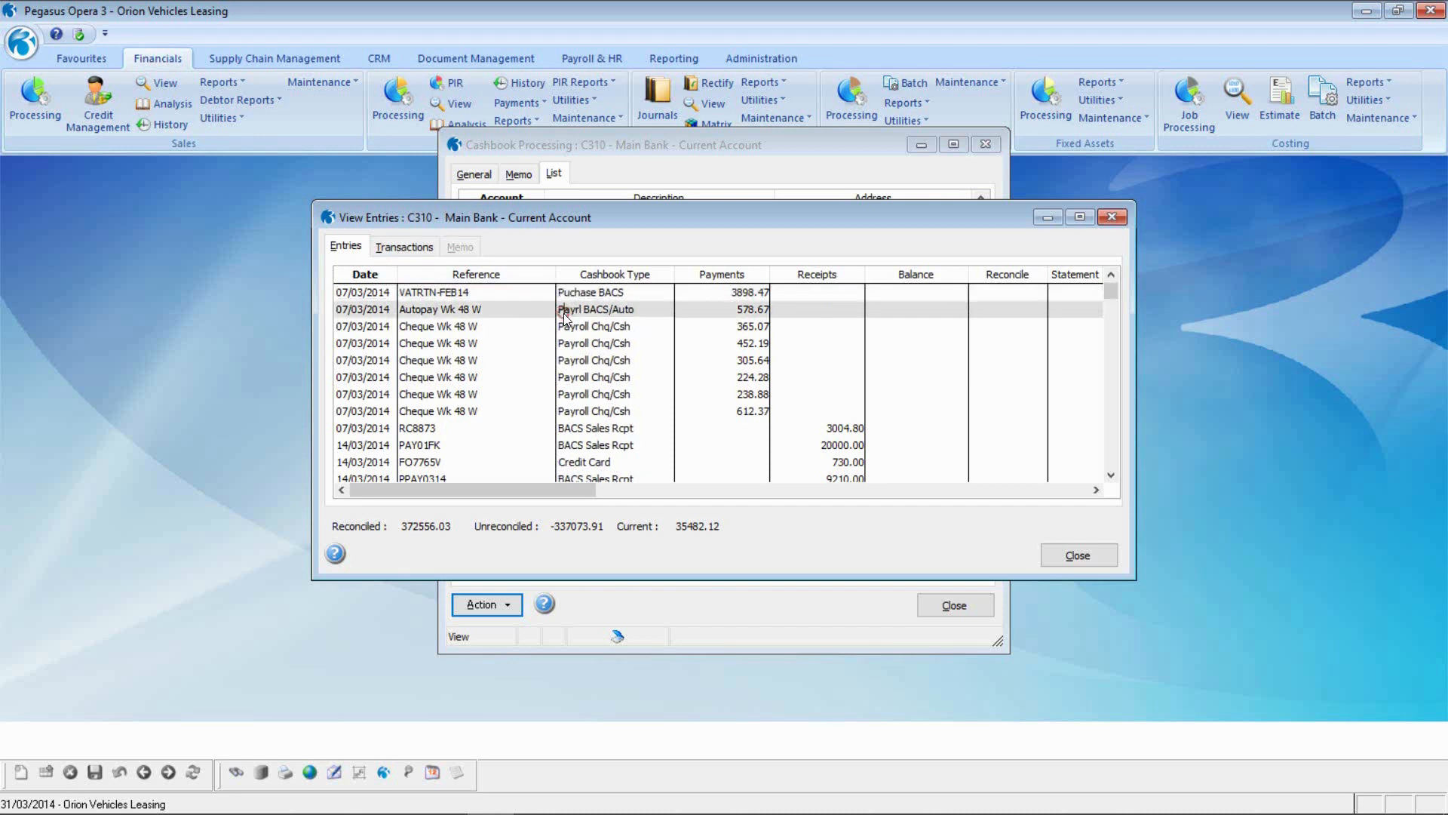
{"action": "left_click", "coordinate": [417, 251]}
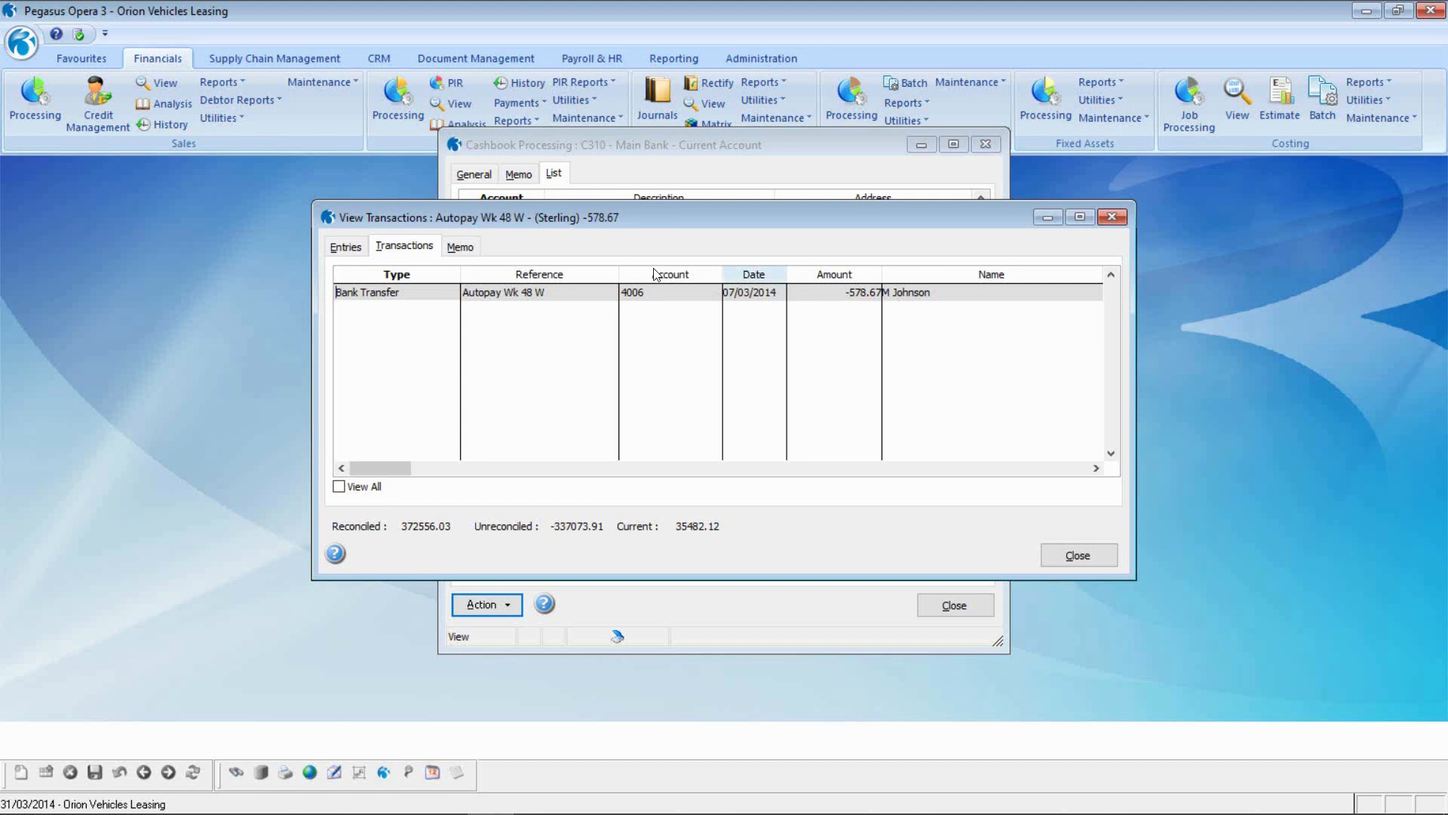
{"action": "left_click", "coordinate": [350, 249]}
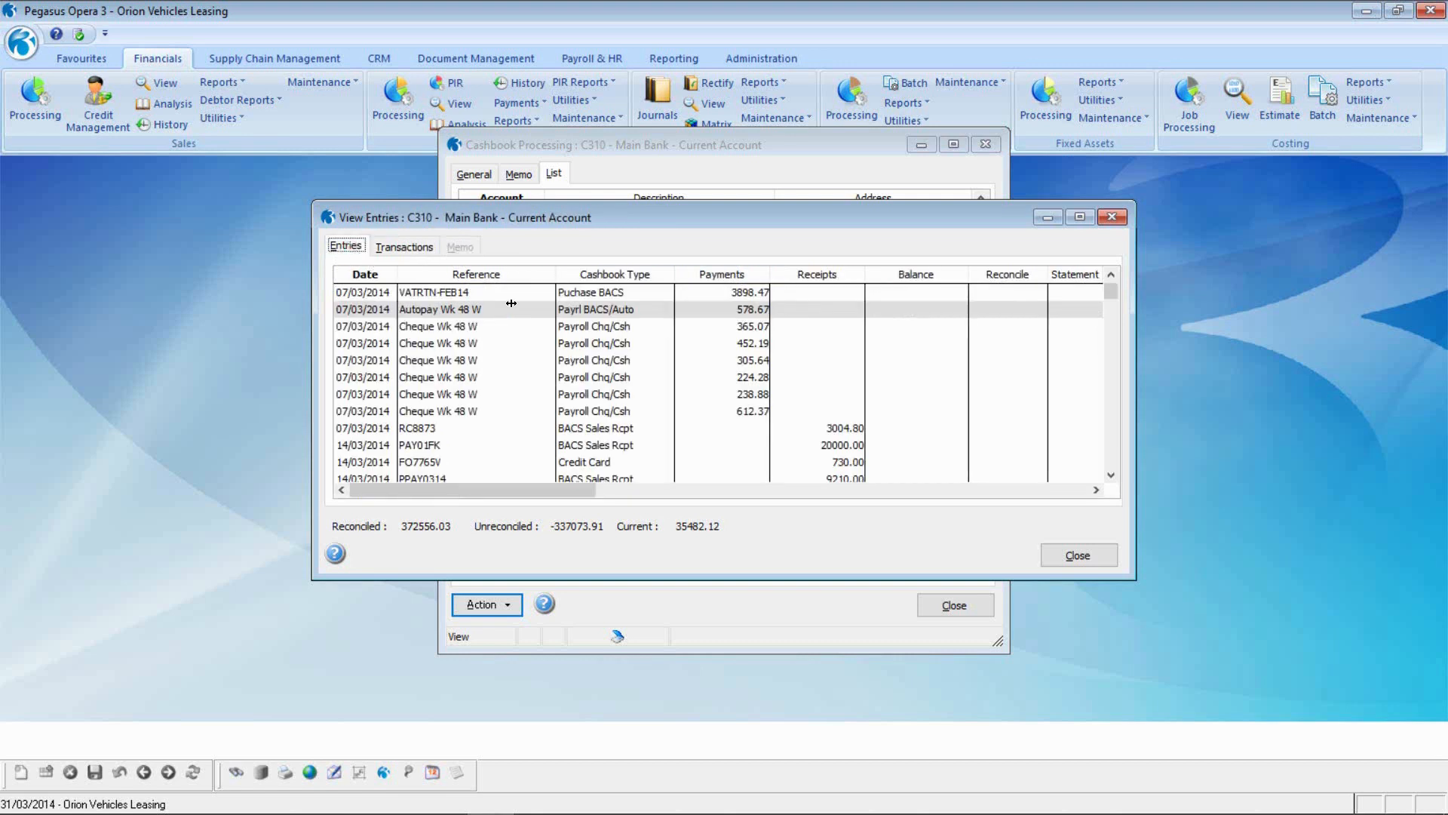
{"action": "left_click", "coordinate": [594, 328]}
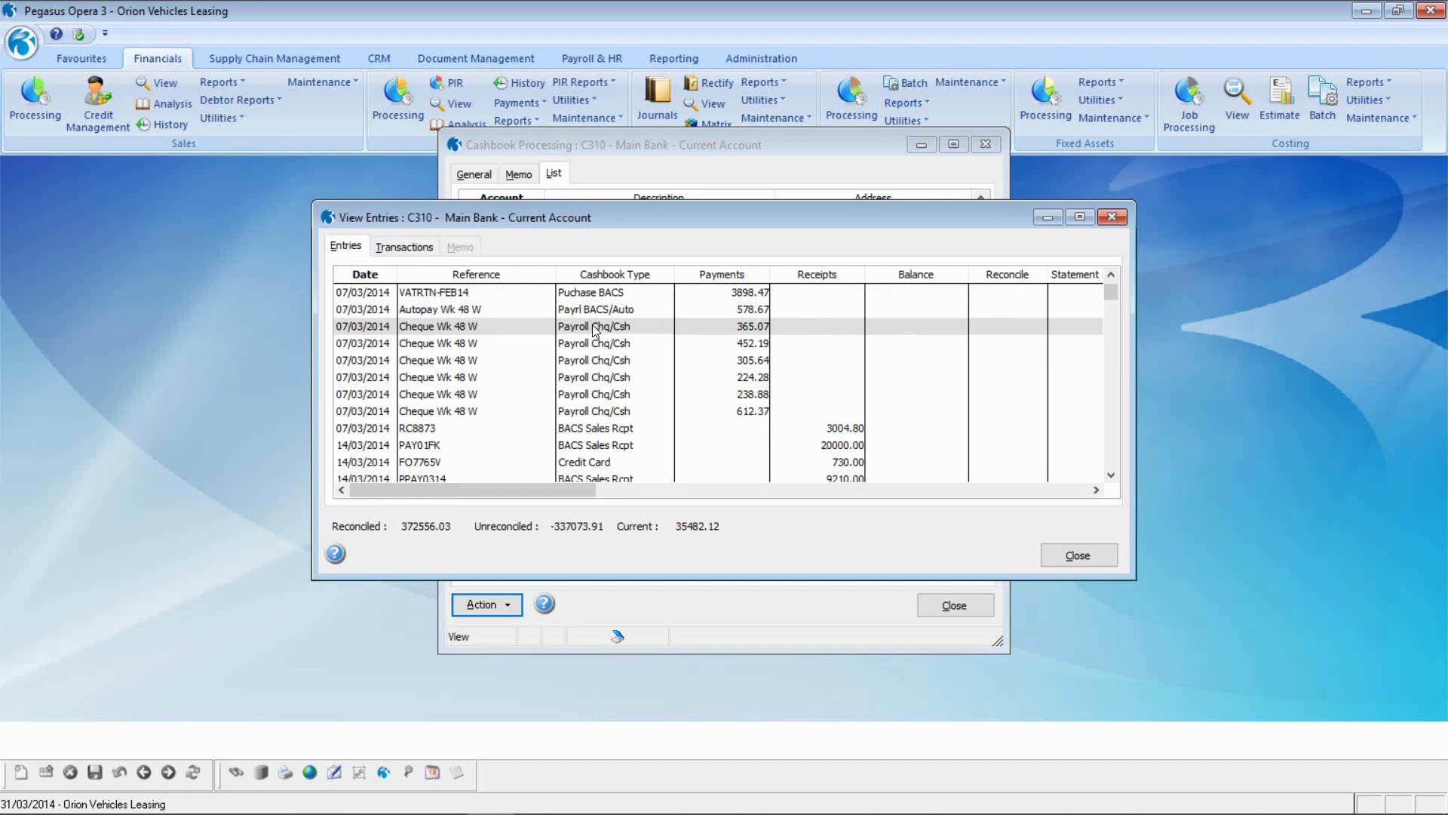
{"action": "left_click", "coordinate": [419, 253]}
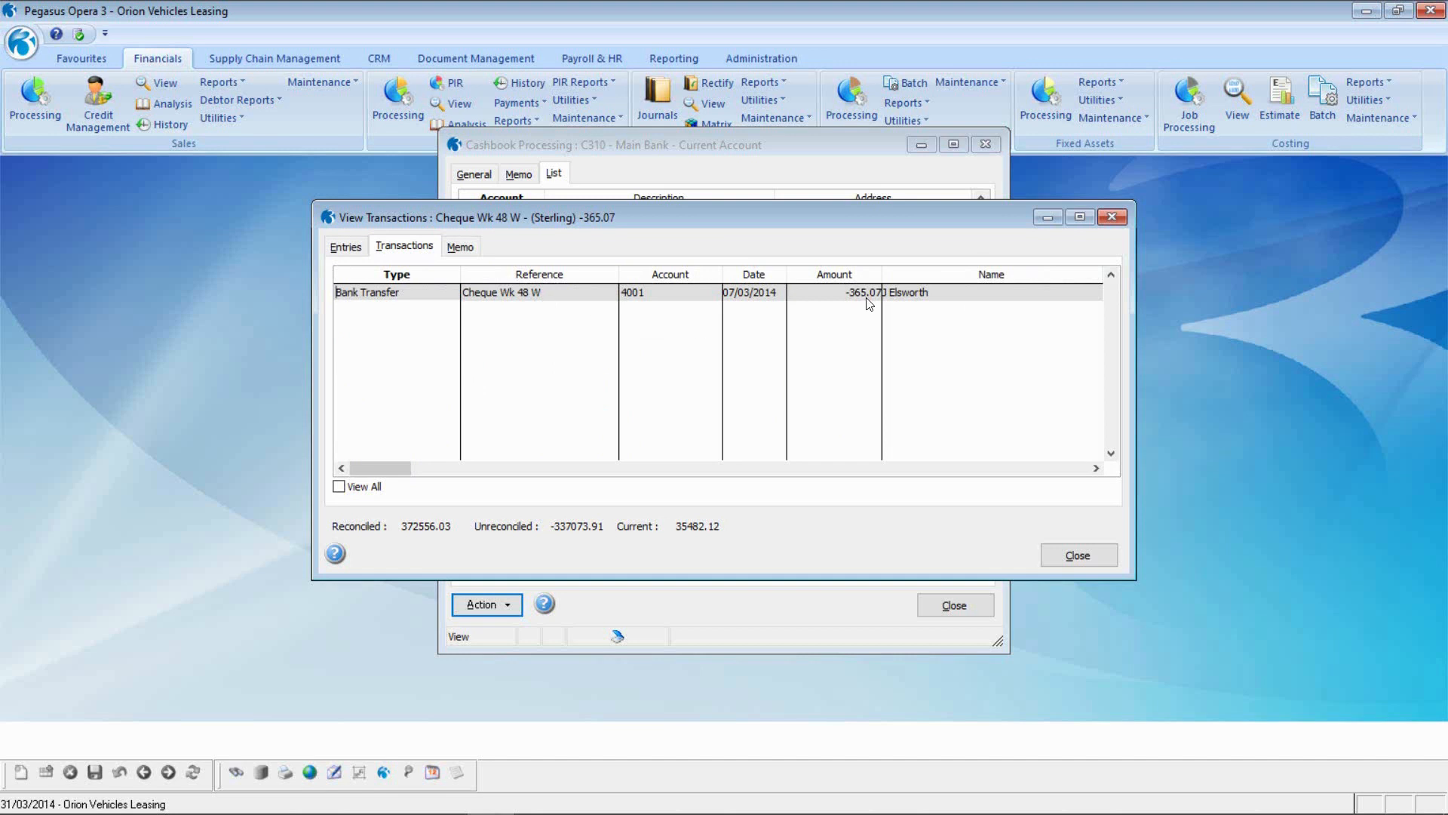
{"action": "left_click", "coordinate": [349, 249]}
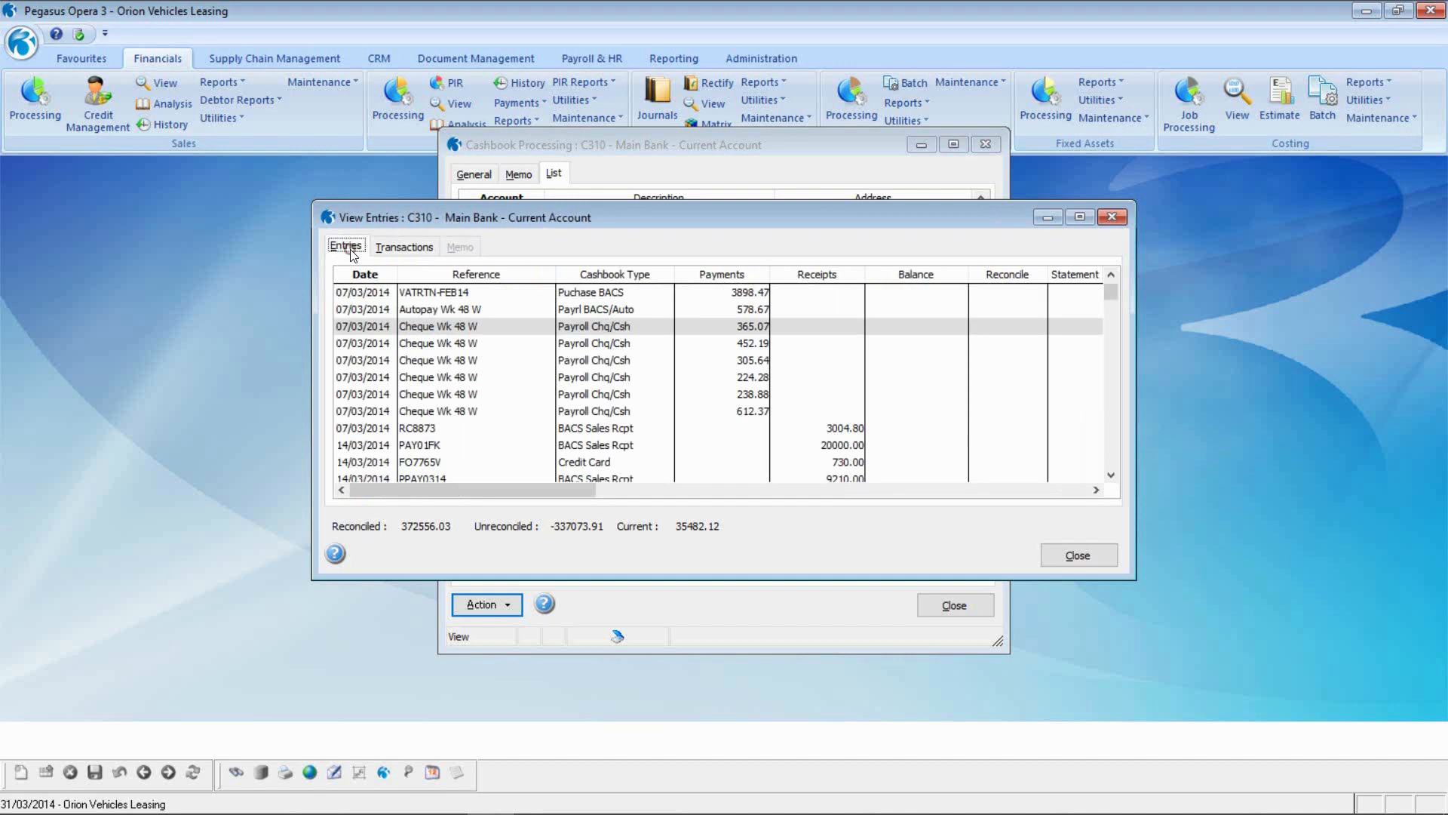
Examine the transactions behind the BACS sales receipt RC8873 and the VATRTN-FEB14 purchase entry.
{"action": "left_click", "coordinate": [591, 433]}
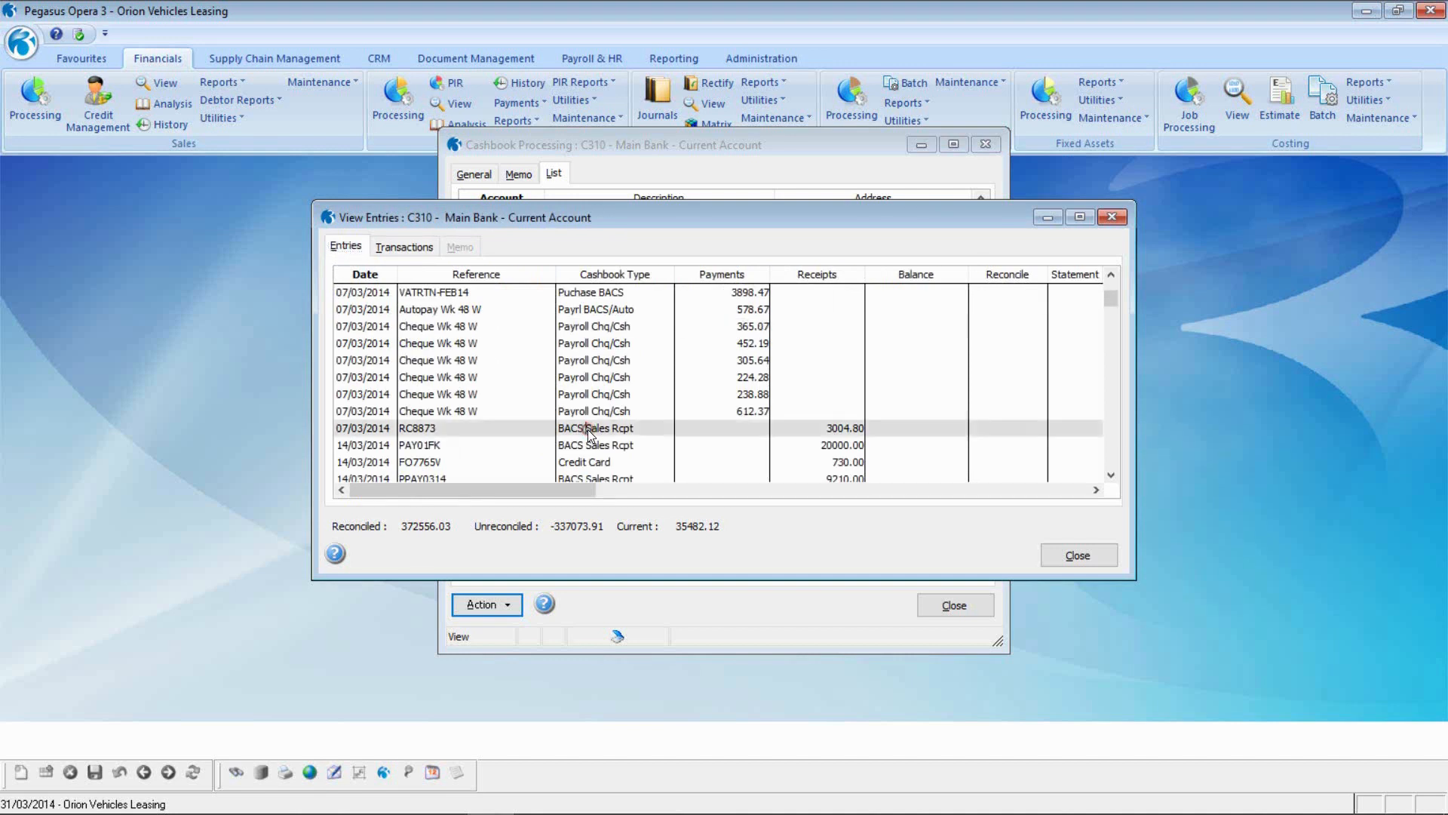
{"action": "left_click", "coordinate": [405, 247]}
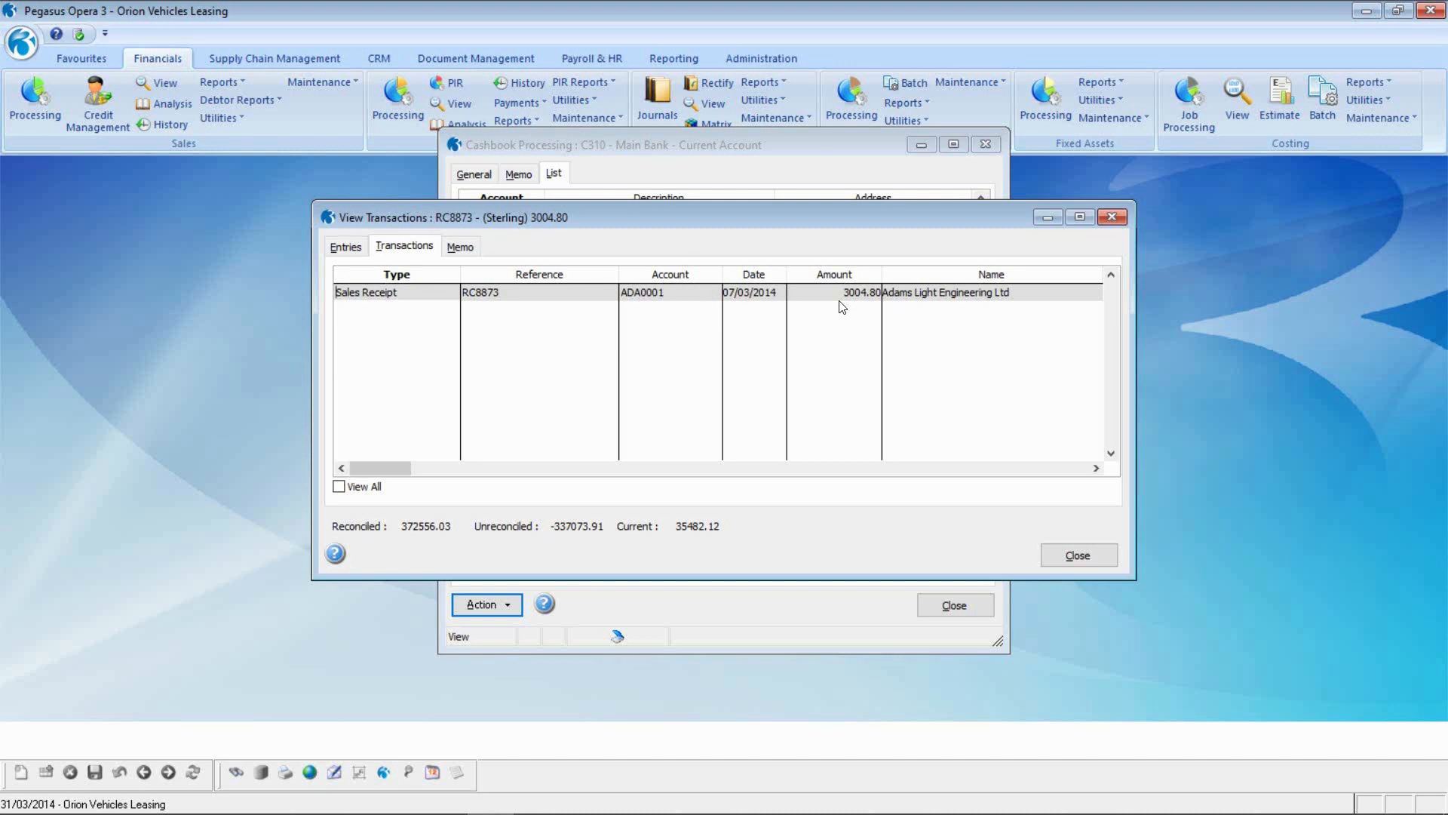
{"action": "left_click", "coordinate": [347, 247]}
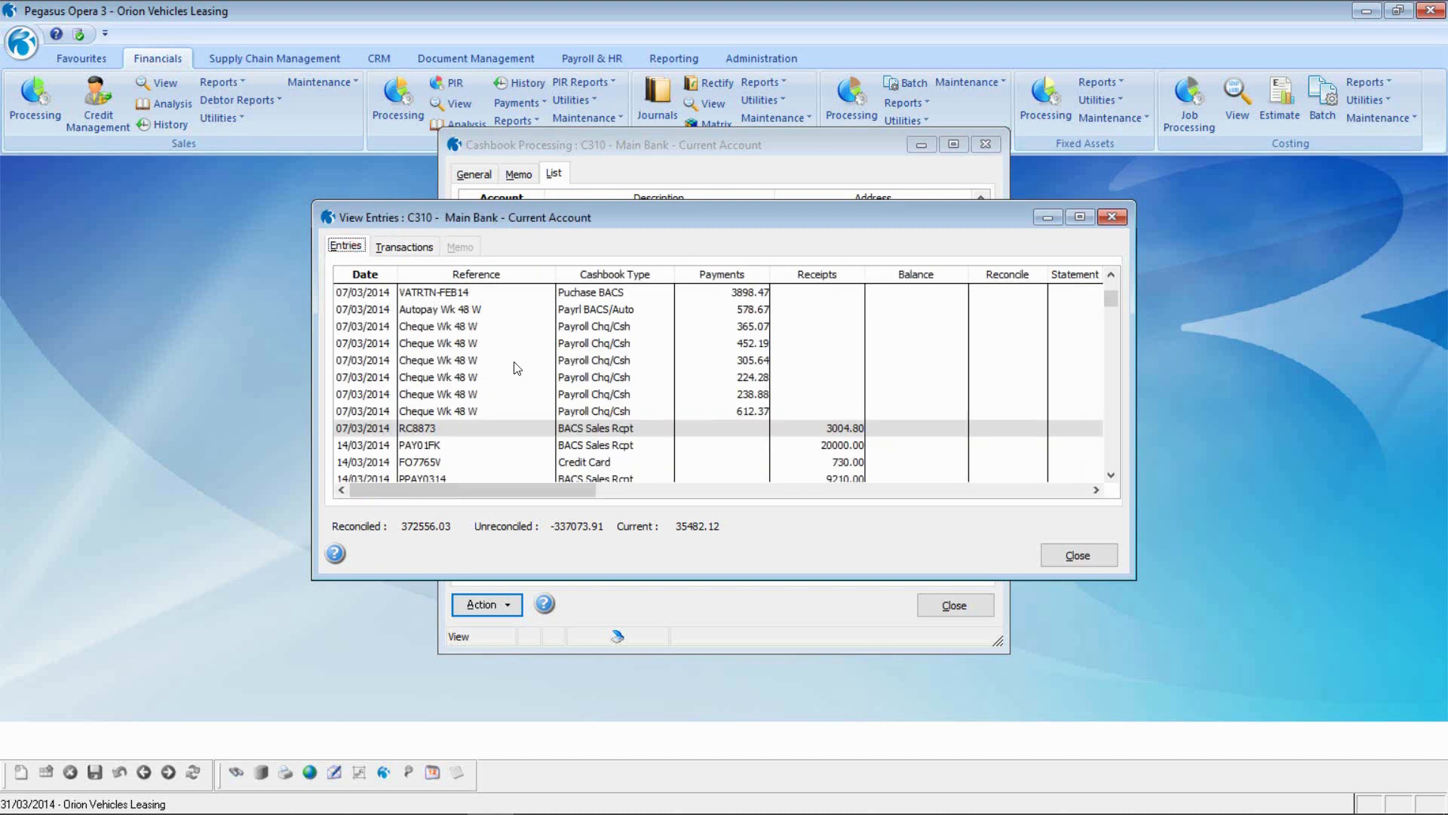
{"action": "left_click", "coordinate": [593, 295]}
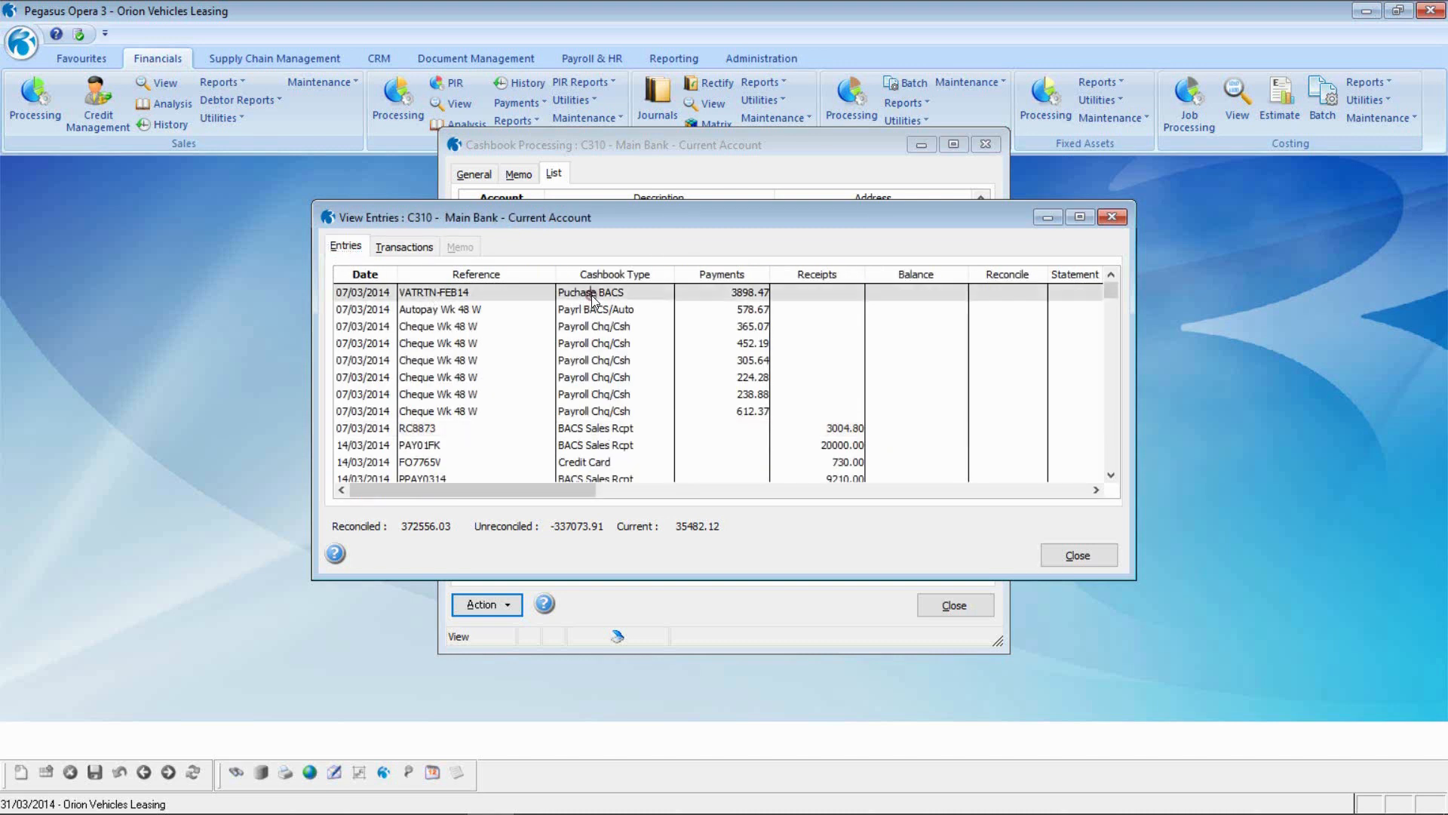
{"action": "left_click", "coordinate": [378, 247]}
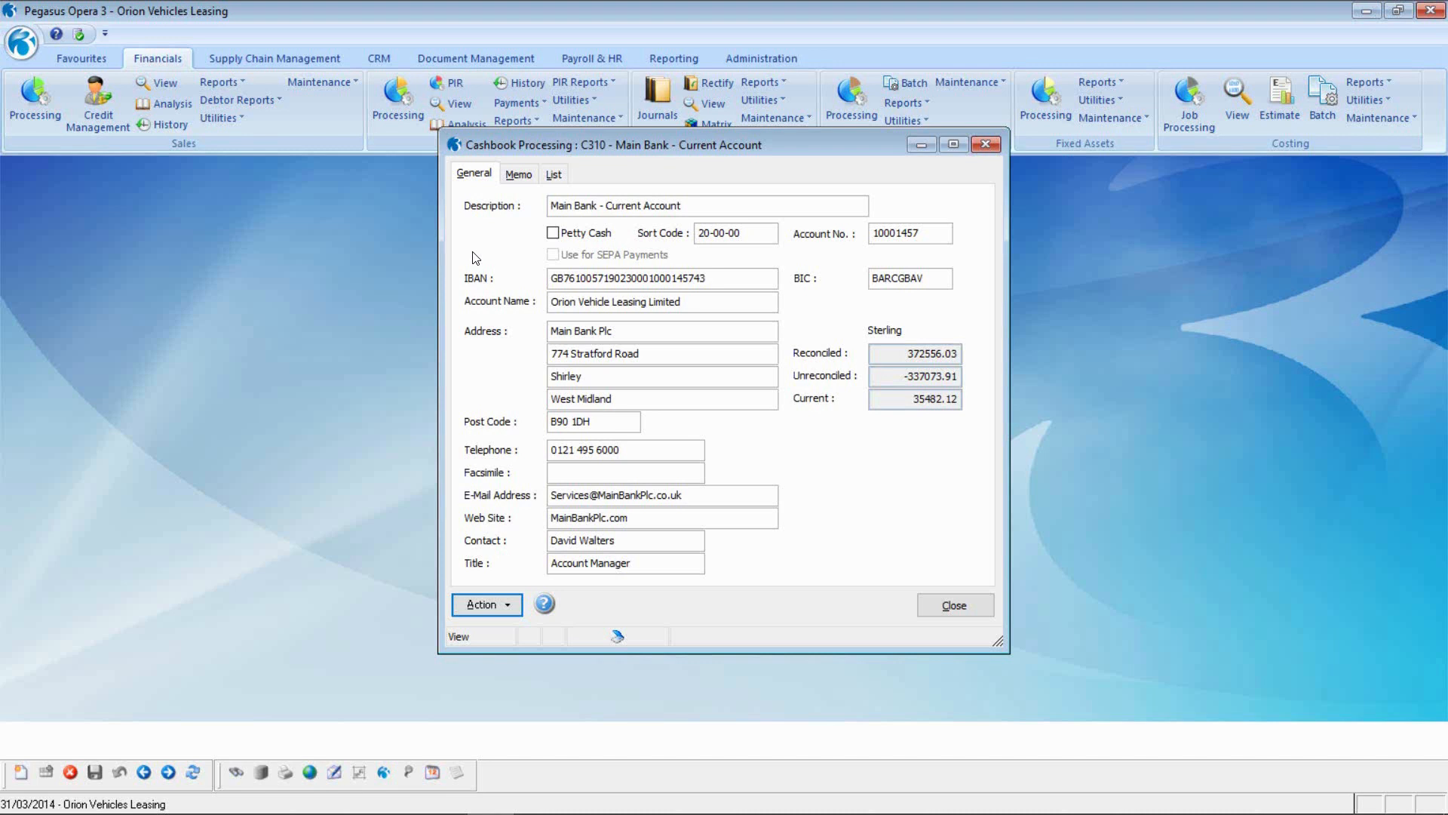
Start a sales ledger receipt posting from the Main Bank current account for the customer Adams Light Engineering Ltd.
{"action": "left_click", "coordinate": [490, 608]}
{"action": "left_click", "coordinate": [541, 647]}
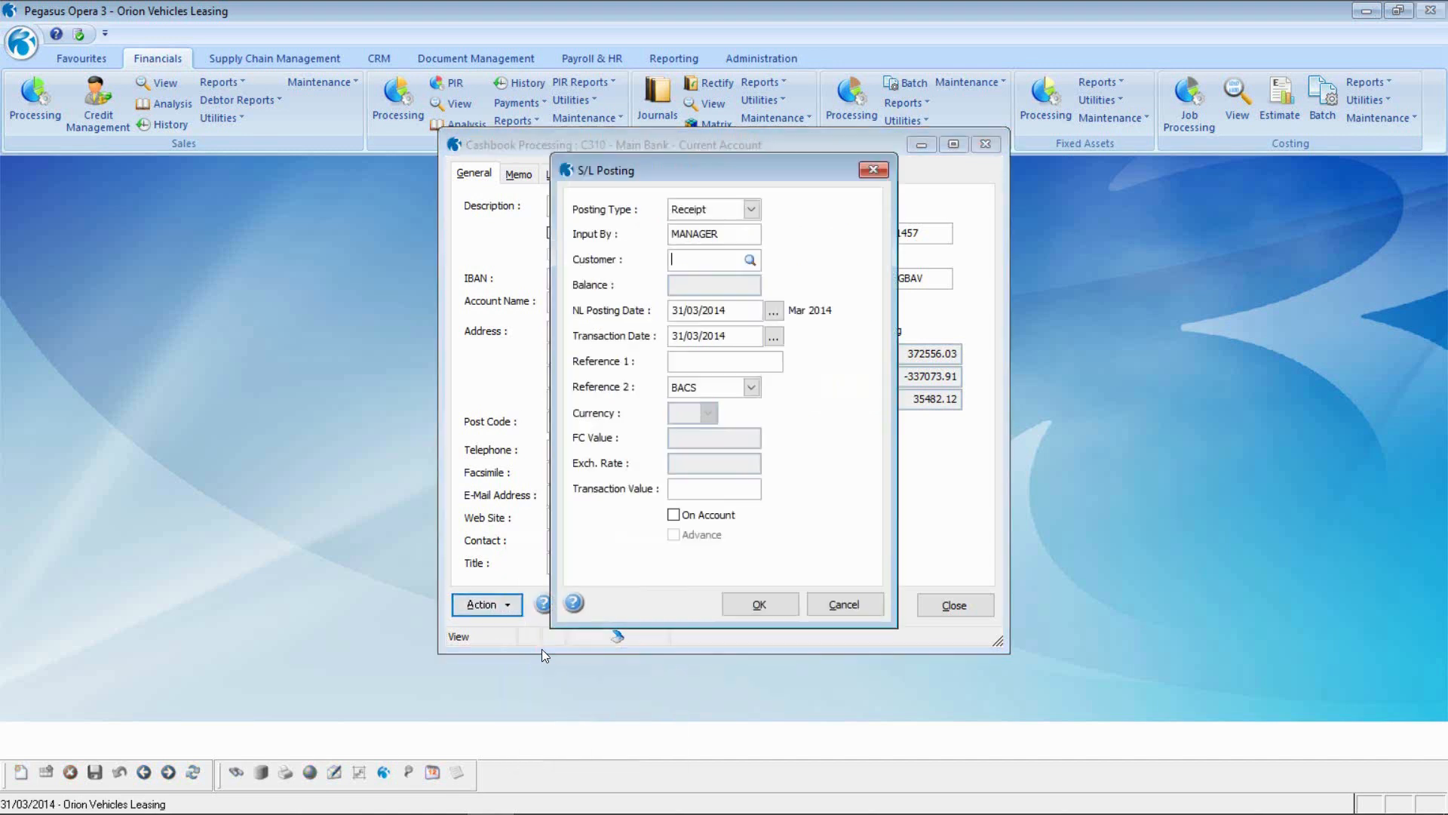
{"action": "type", "text": "A"}
{"action": "key", "text": "Tab"}
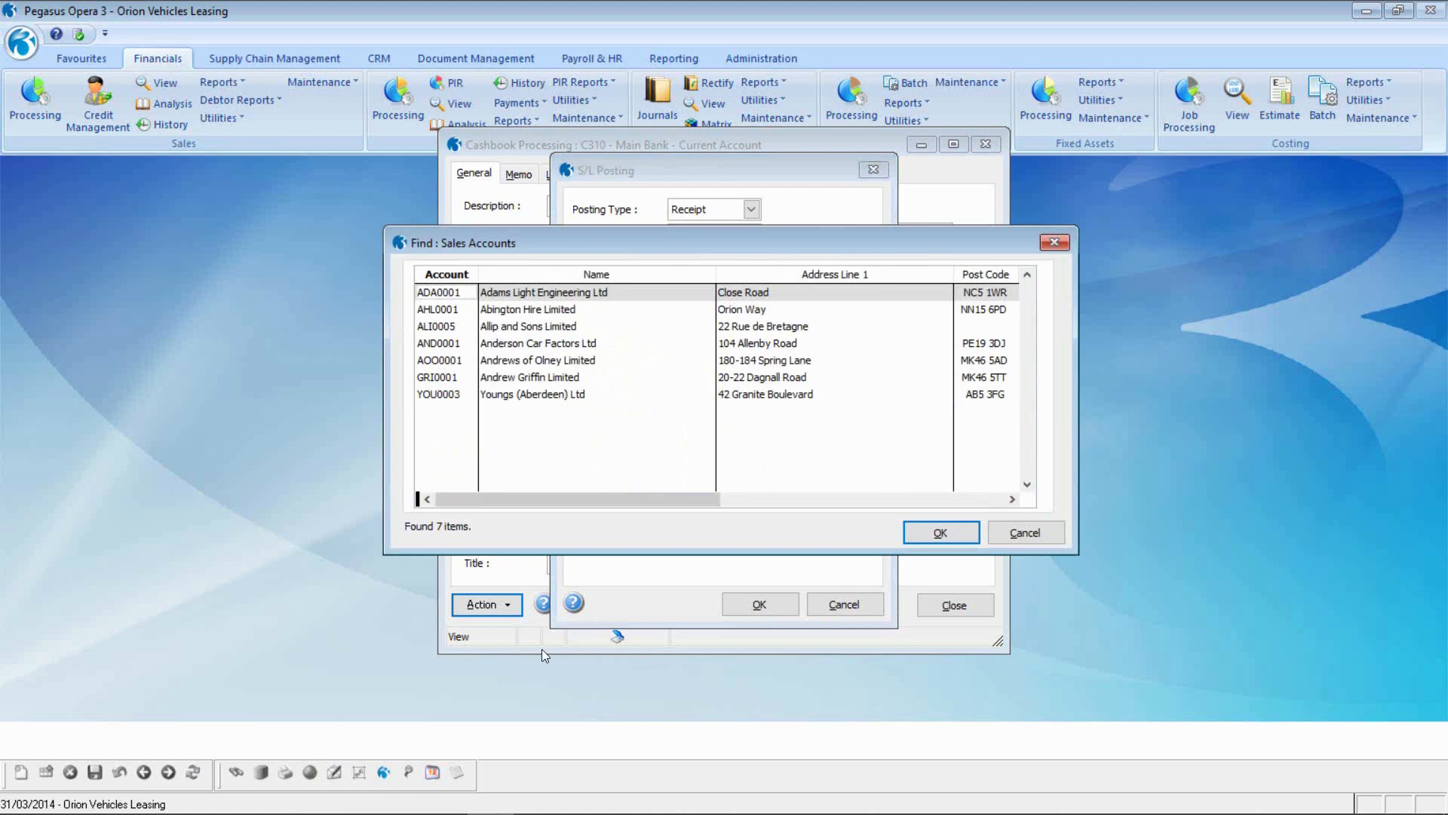
{"action": "key", "text": "Return"}
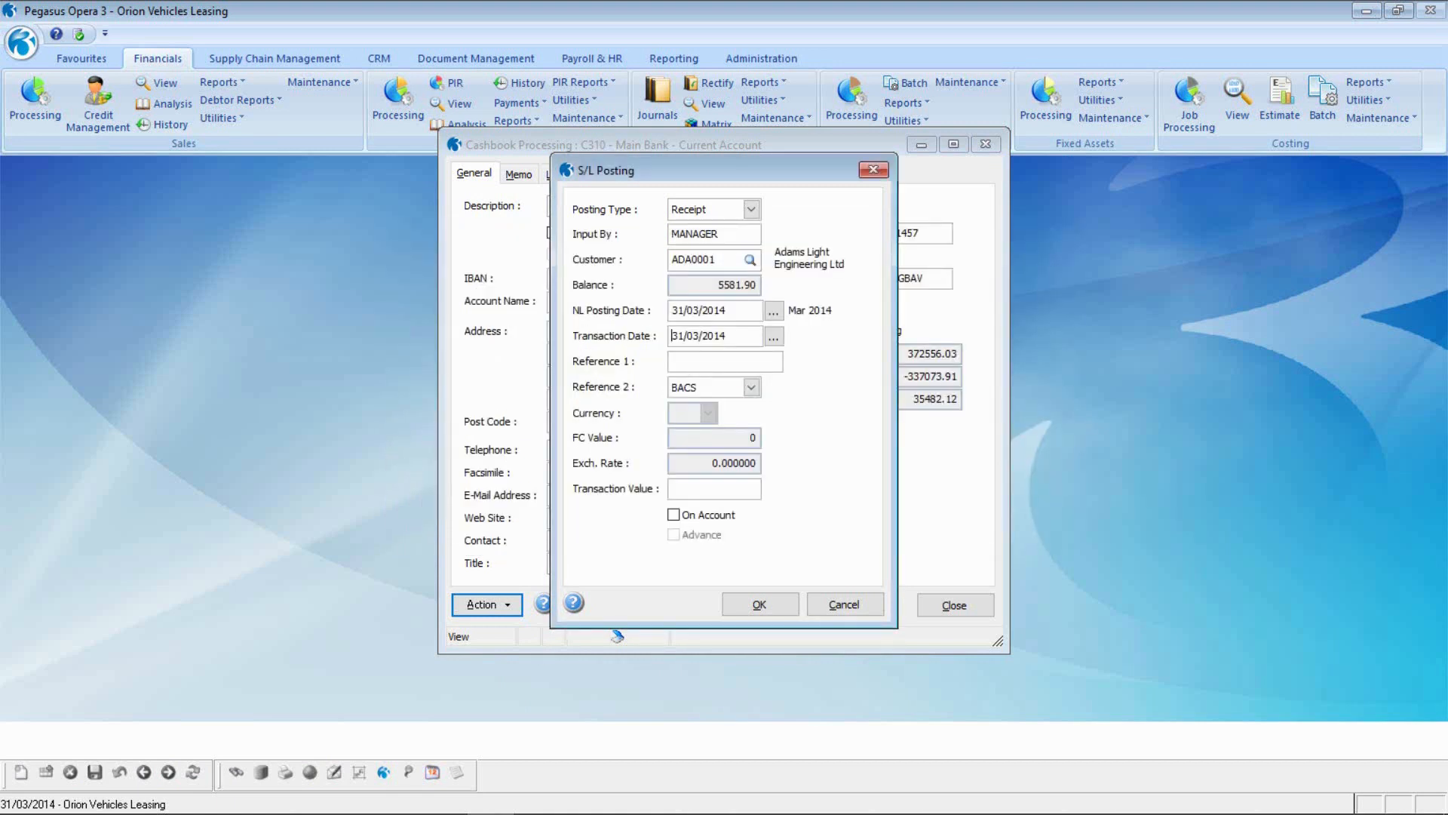
Enter the reference Wk47-BankRun and a transaction value of 120 for the receipt, and proceed to its allocation.
{"action": "key", "text": "Tab"}
{"action": "type", "text": "Wk47-BankRu"}
{"action": "type", "text": "n"}
{"action": "key", "text": "Tab"}
{"action": "key", "text": "Tab"}
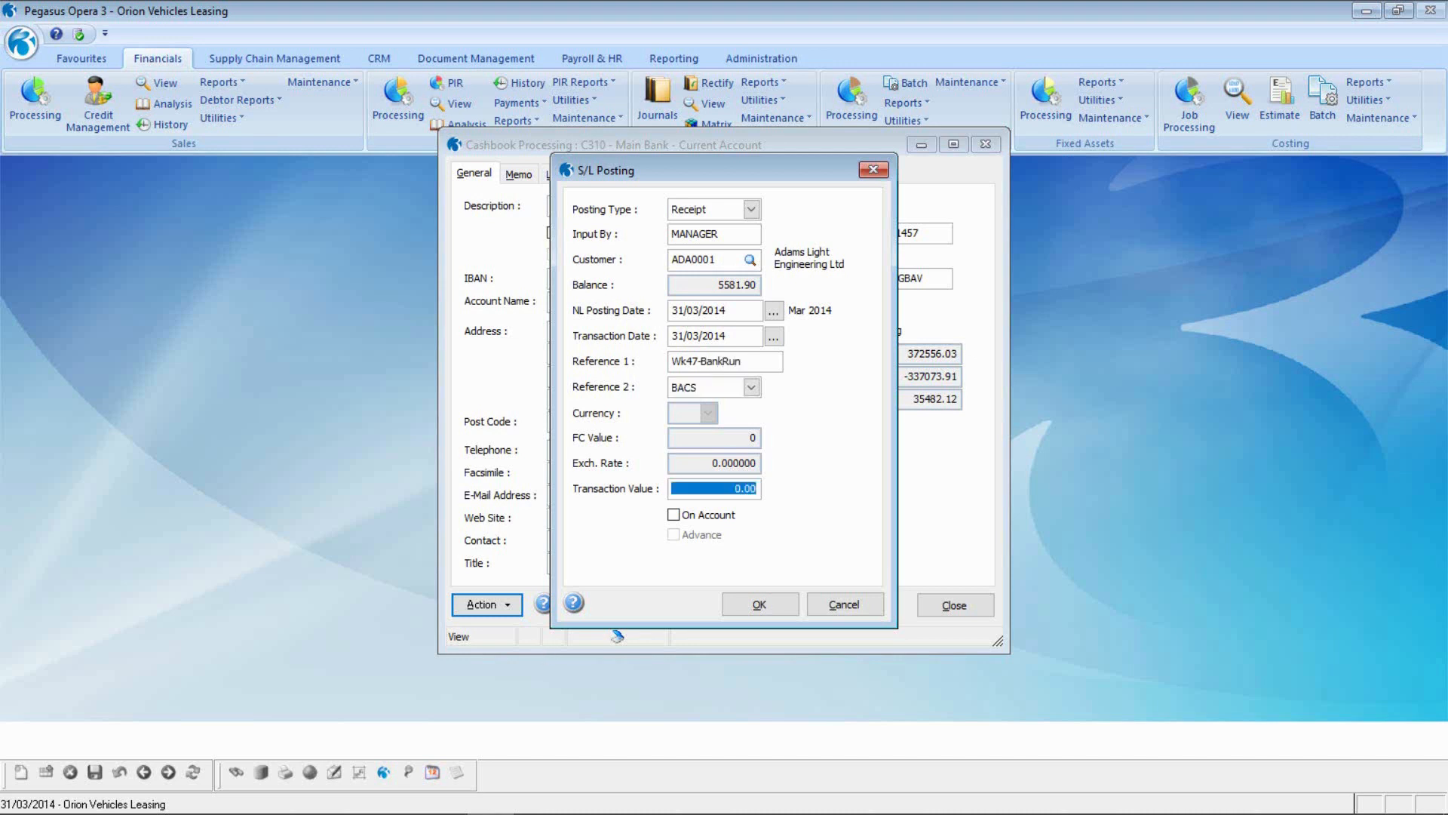
{"action": "type", "text": "120"}
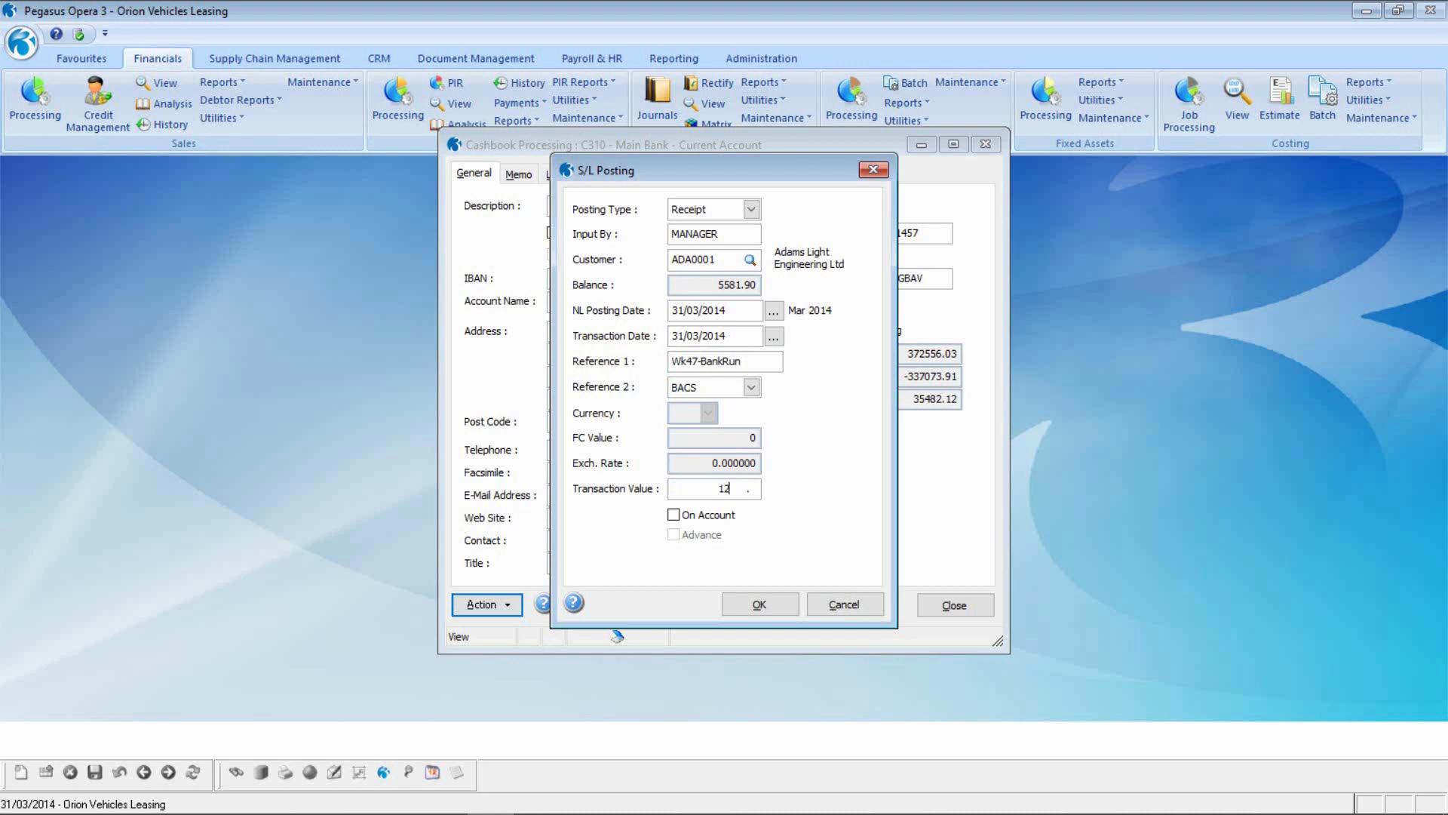
{"action": "key", "text": "Tab"}
{"action": "left_click", "coordinate": [739, 604]}
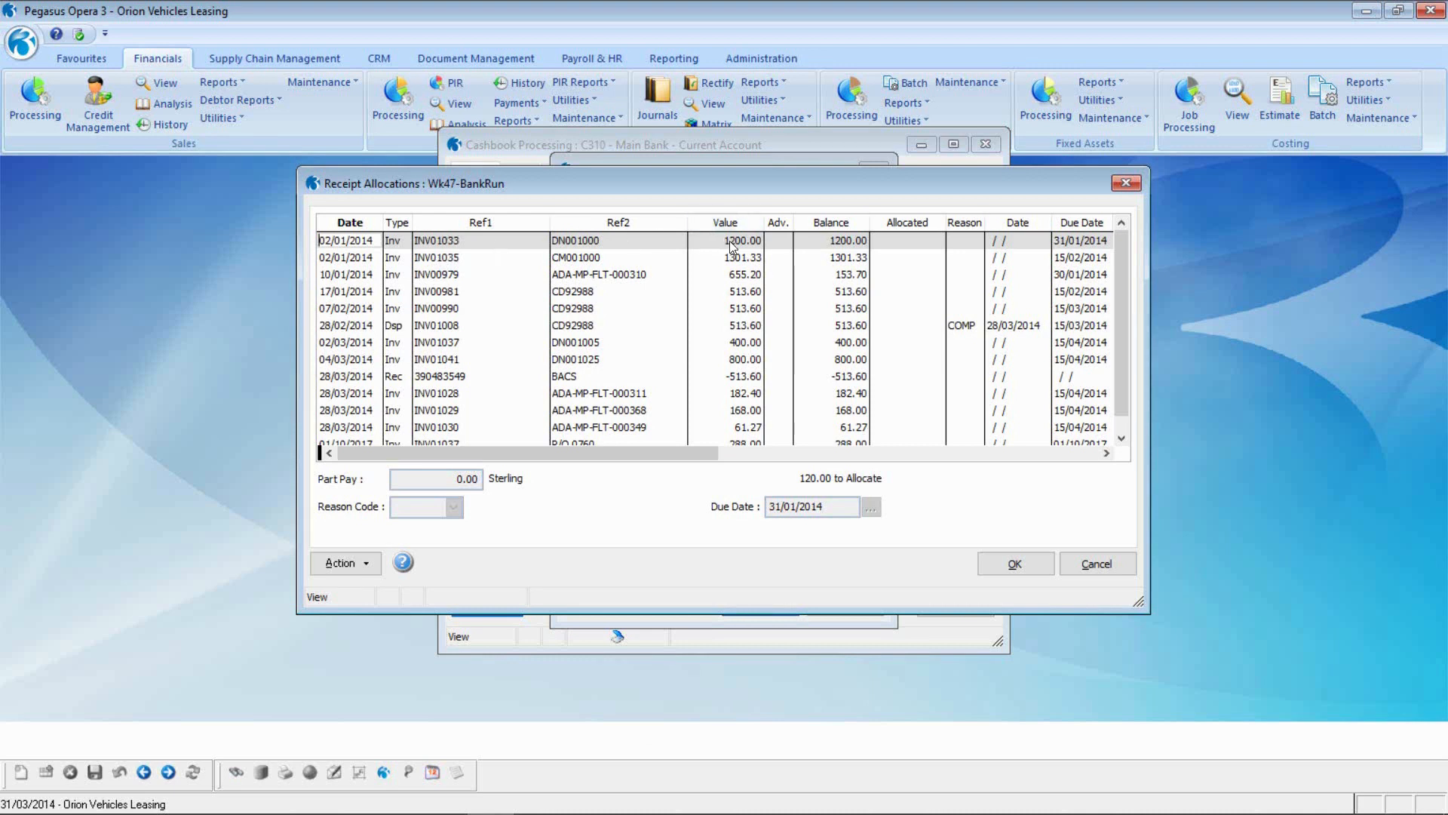
Allocate 120.00 as a part payment of invoice INV01033 and post the receipt without capturing a document.
{"action": "left_click", "coordinate": [365, 566]}
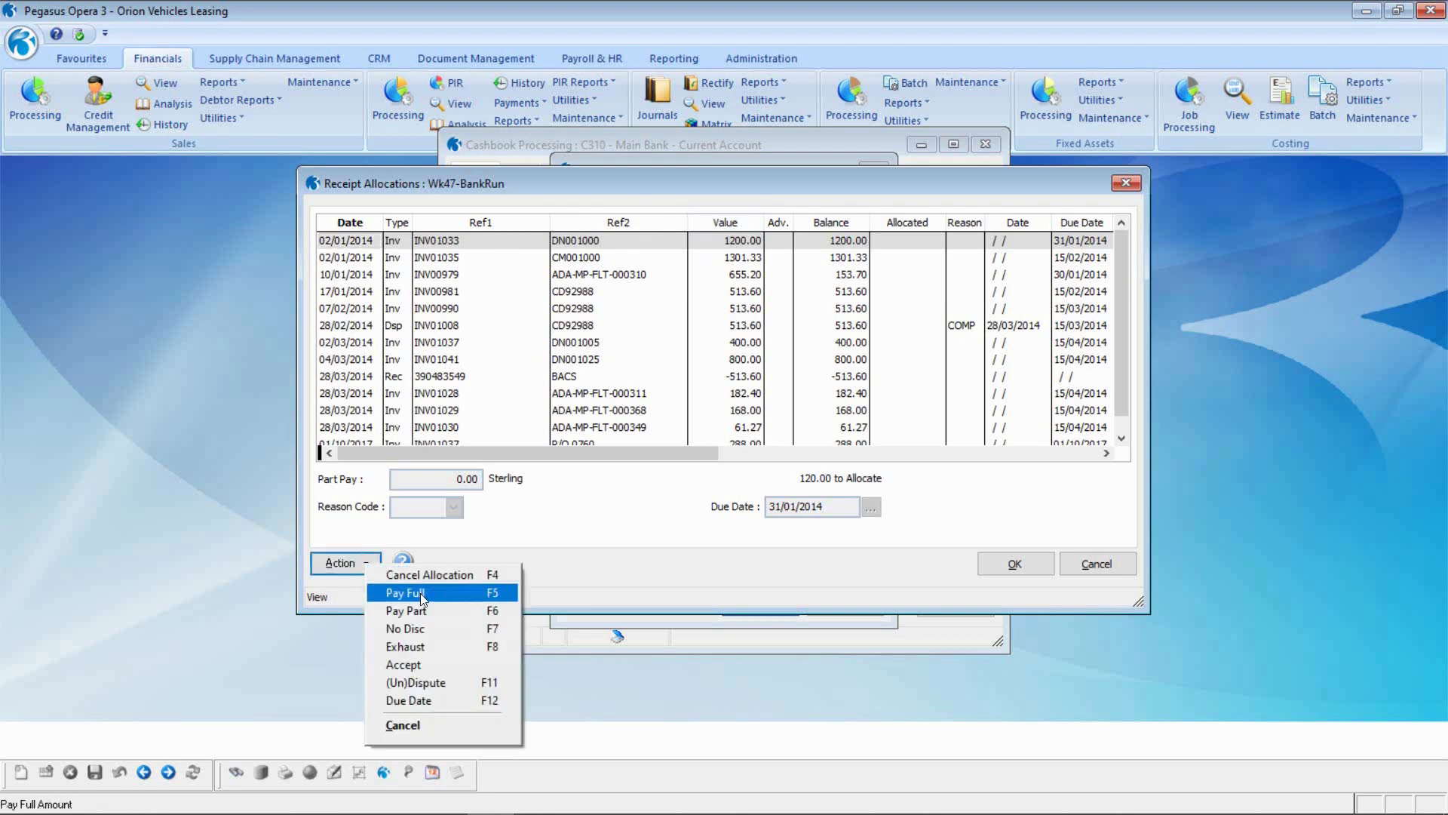
{"action": "left_click", "coordinate": [436, 611]}
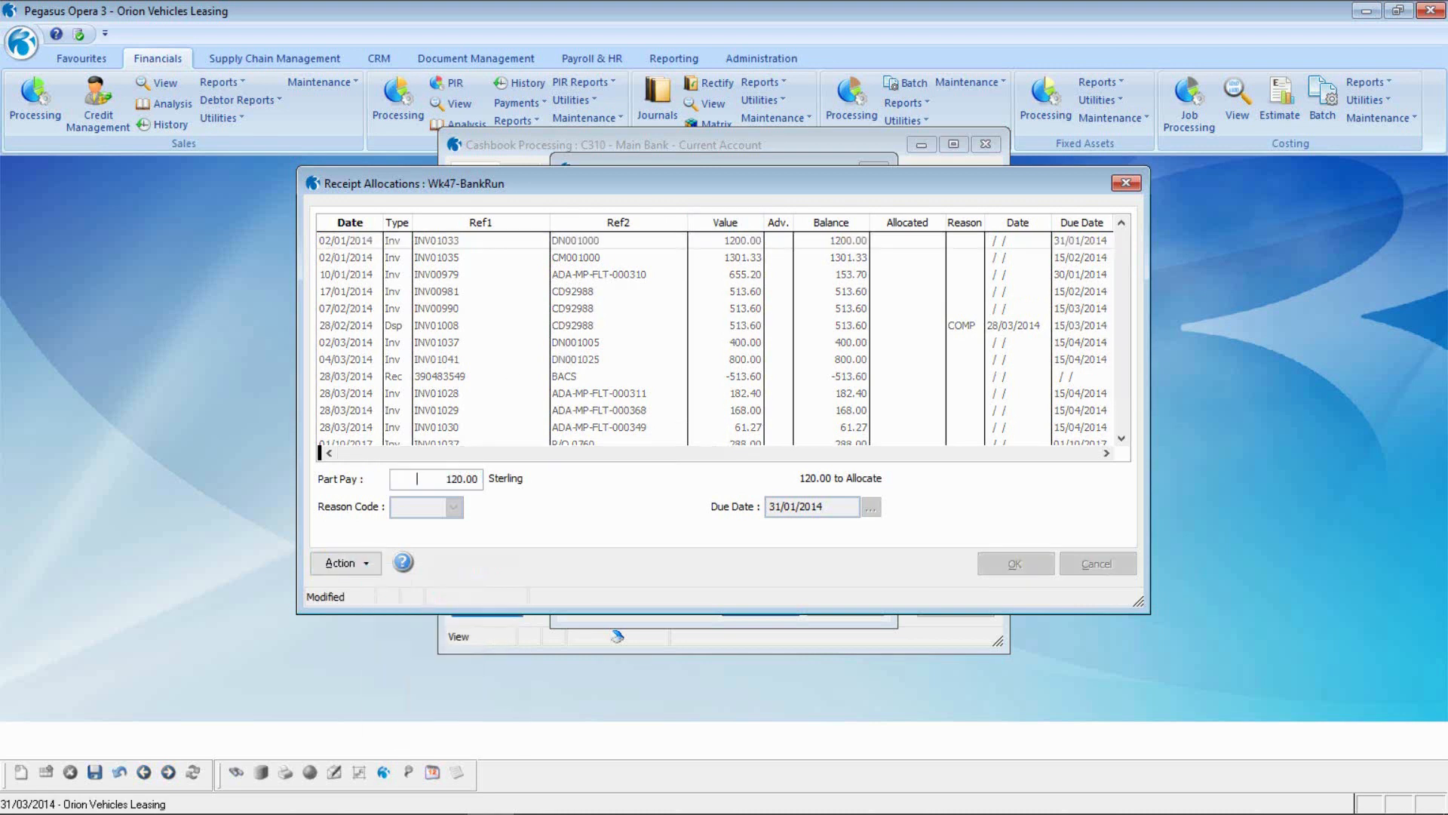
{"action": "key", "text": "Return"}
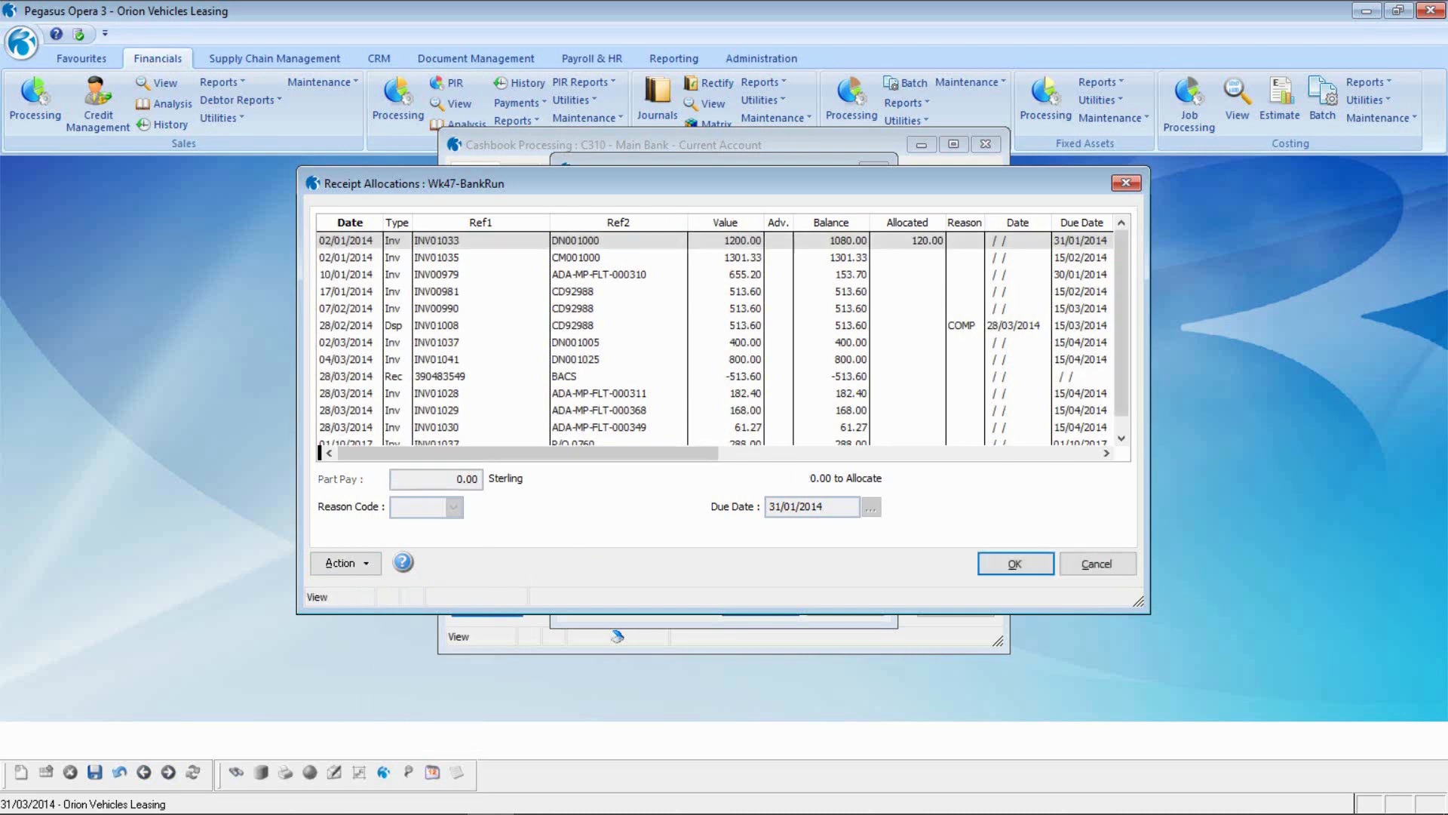
{"action": "left_click", "coordinate": [994, 564]}
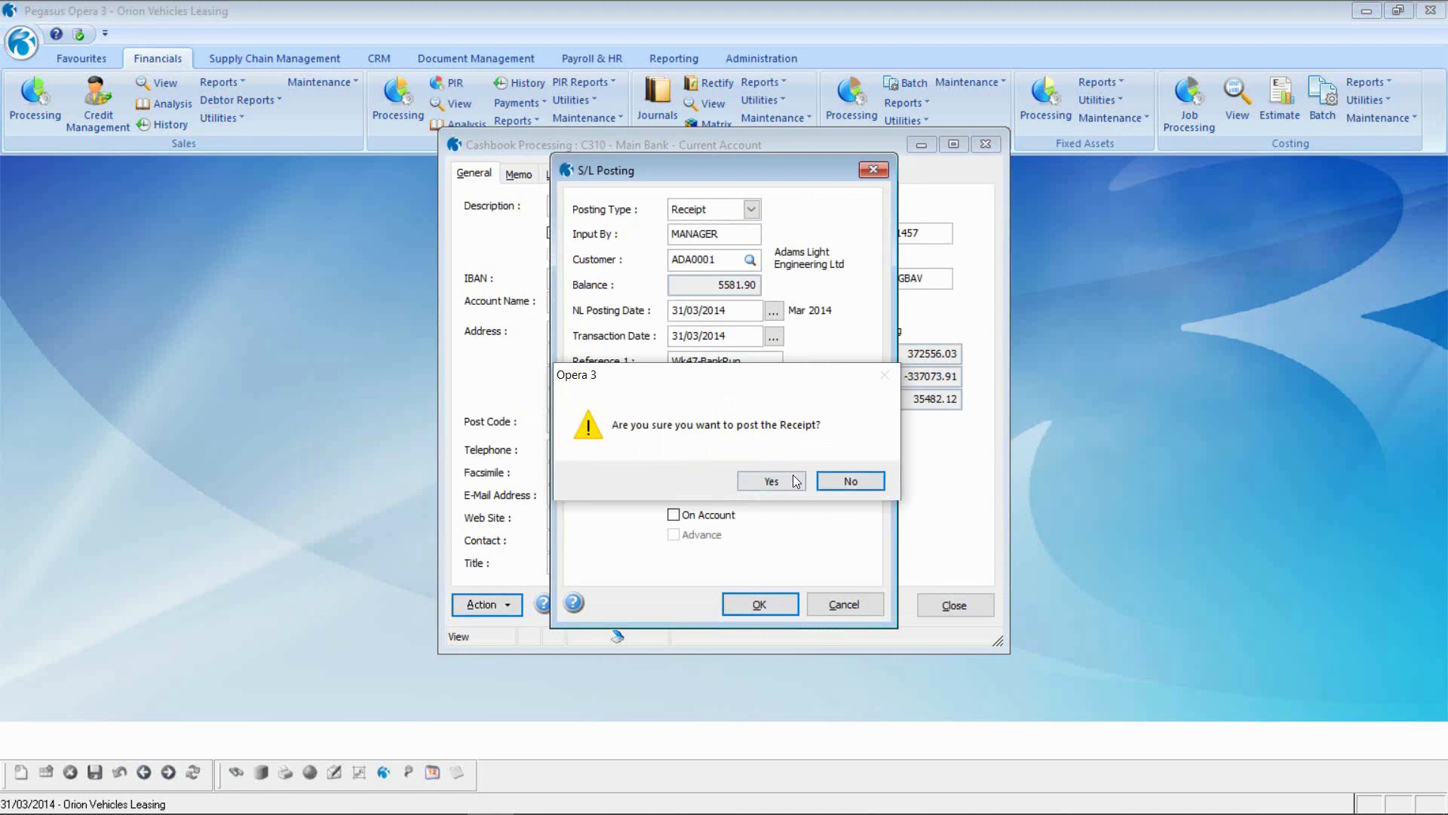
{"action": "left_click", "coordinate": [771, 481]}
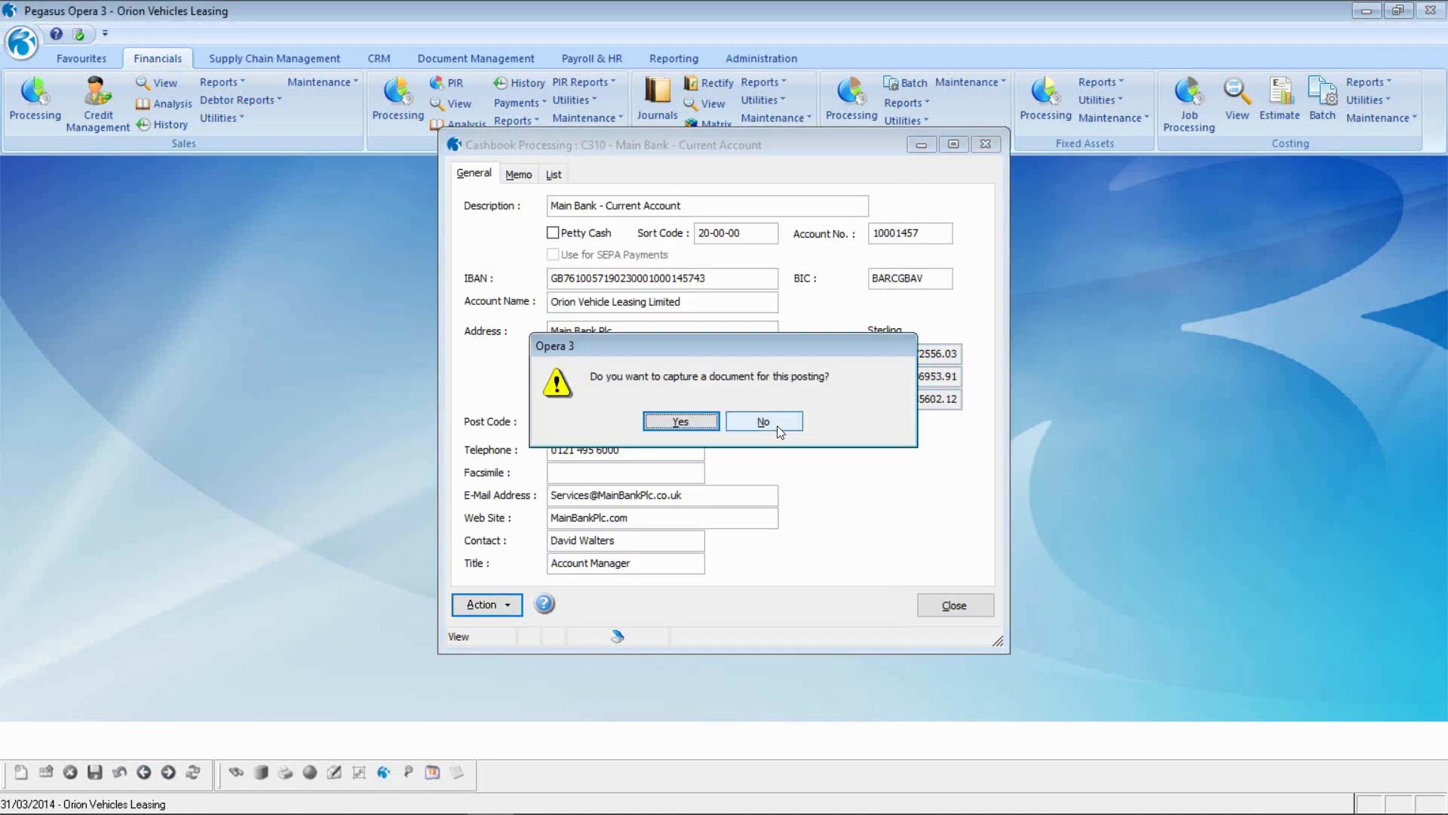
{"action": "left_click", "coordinate": [775, 420]}
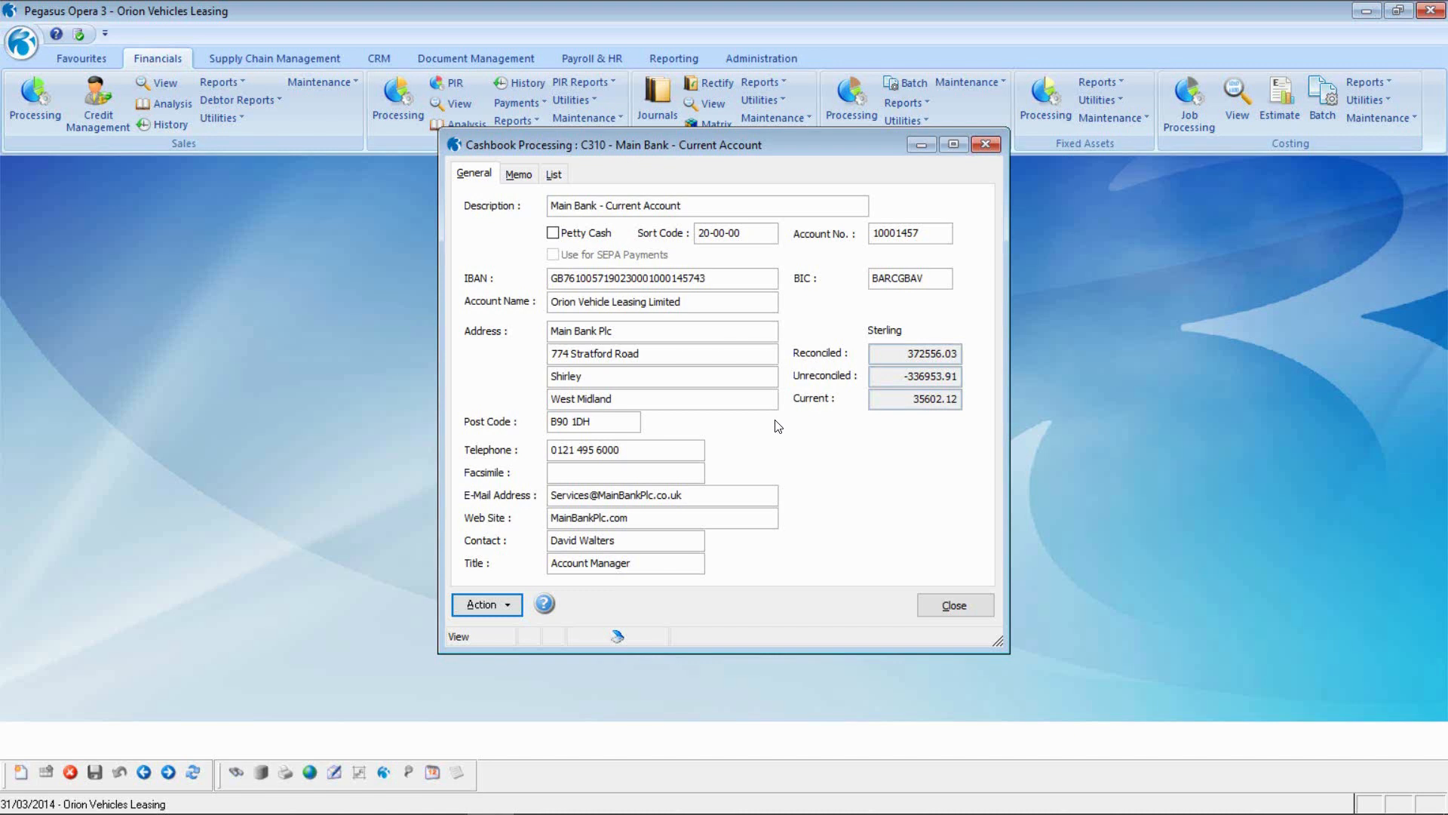
Start a purchase ledger payment posting from the Main Bank current account for the supplier Carters Limited.
{"action": "left_click", "coordinate": [495, 605]}
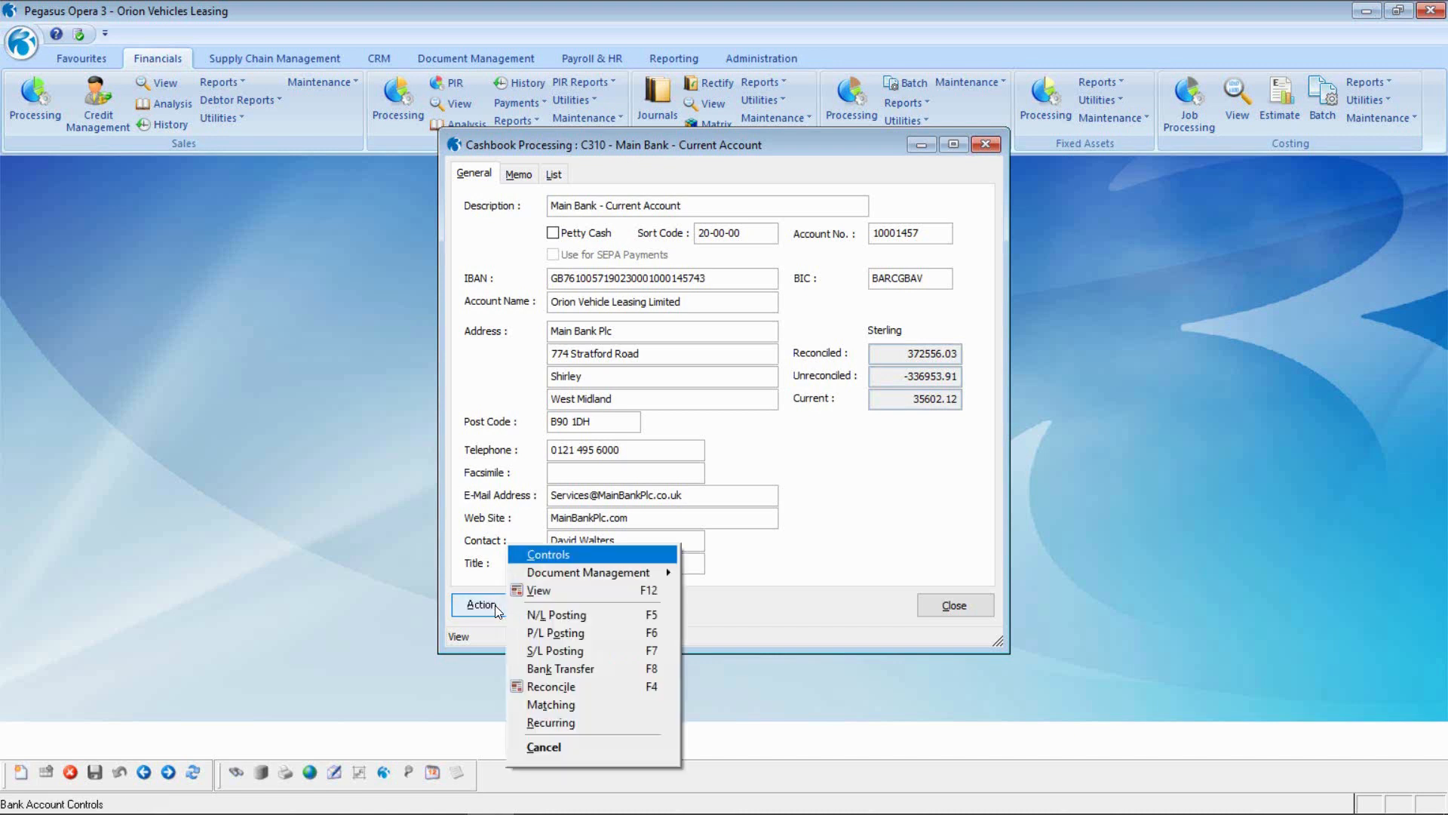
{"action": "left_click", "coordinate": [549, 632]}
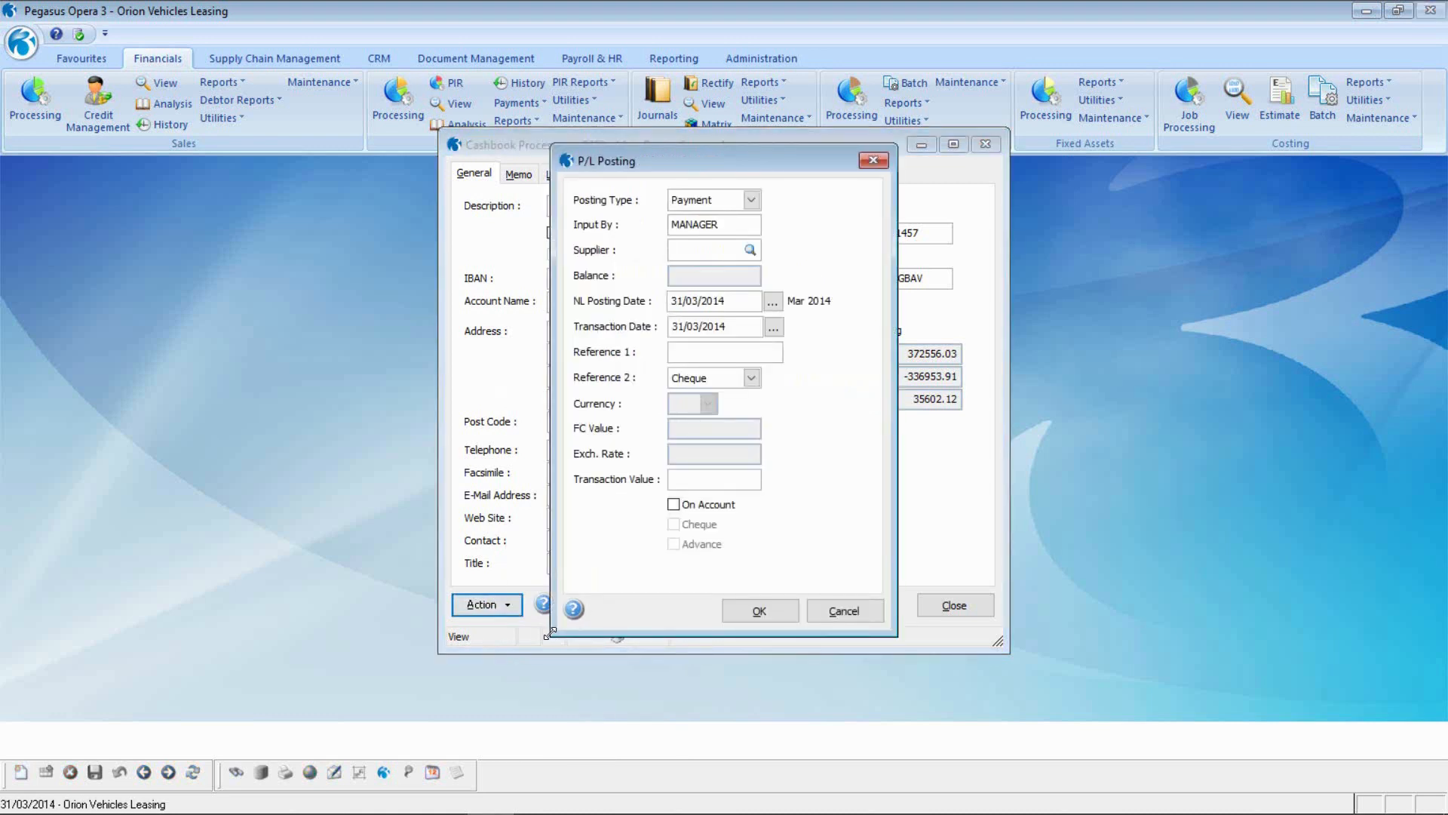
{"action": "type", "text": "c"}
{"action": "key", "text": "Tab"}
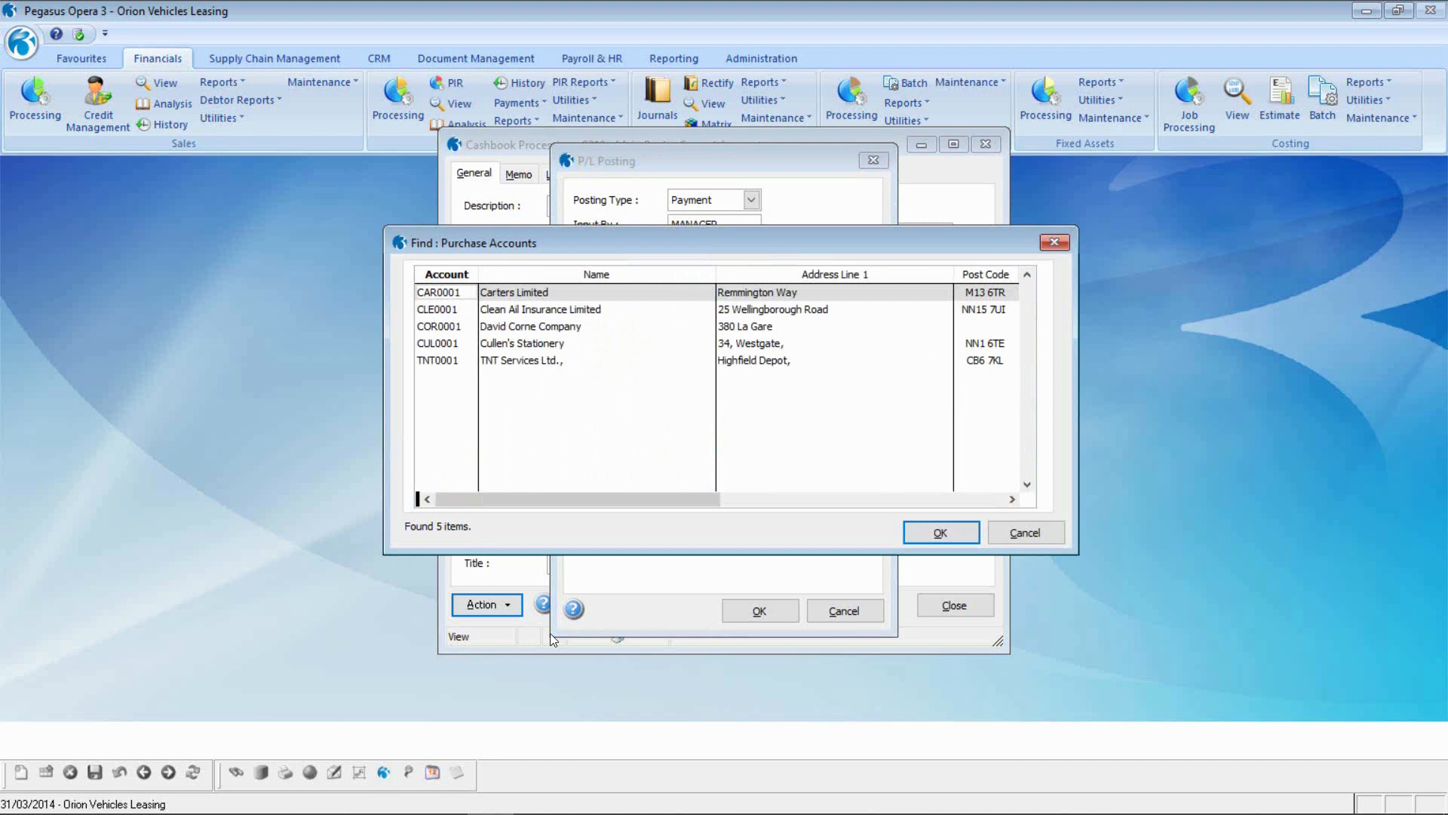
{"action": "key", "text": "Return"}
{"action": "key", "text": "Tab"}
{"action": "key", "text": "Tab"}
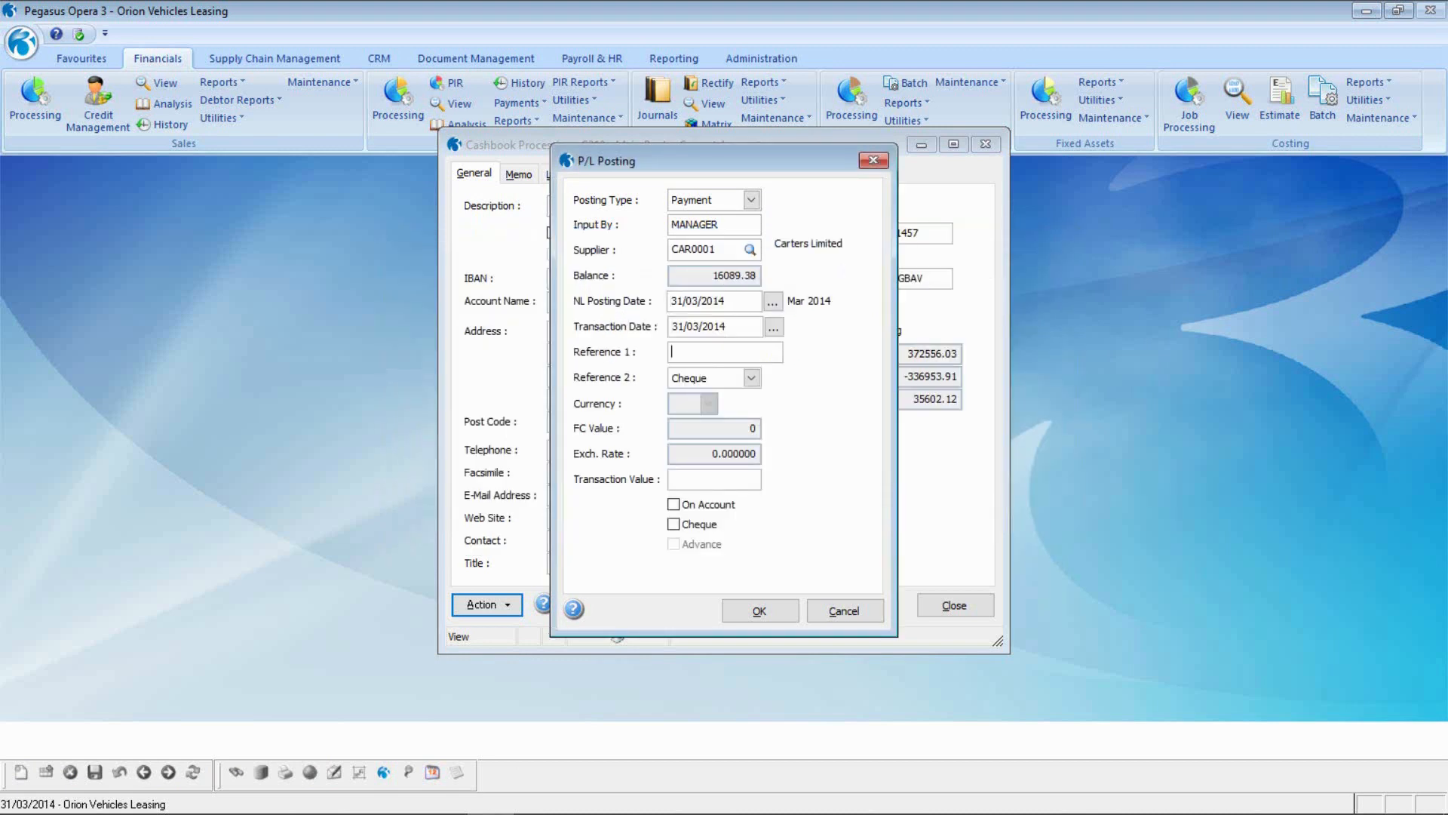
Enter the reference Wk47-PayRun and a transaction value of 120 for the payment, and proceed to its allocation.
{"action": "type", "text": "Wk47-PayRun"}
{"action": "key", "text": "Tab"}
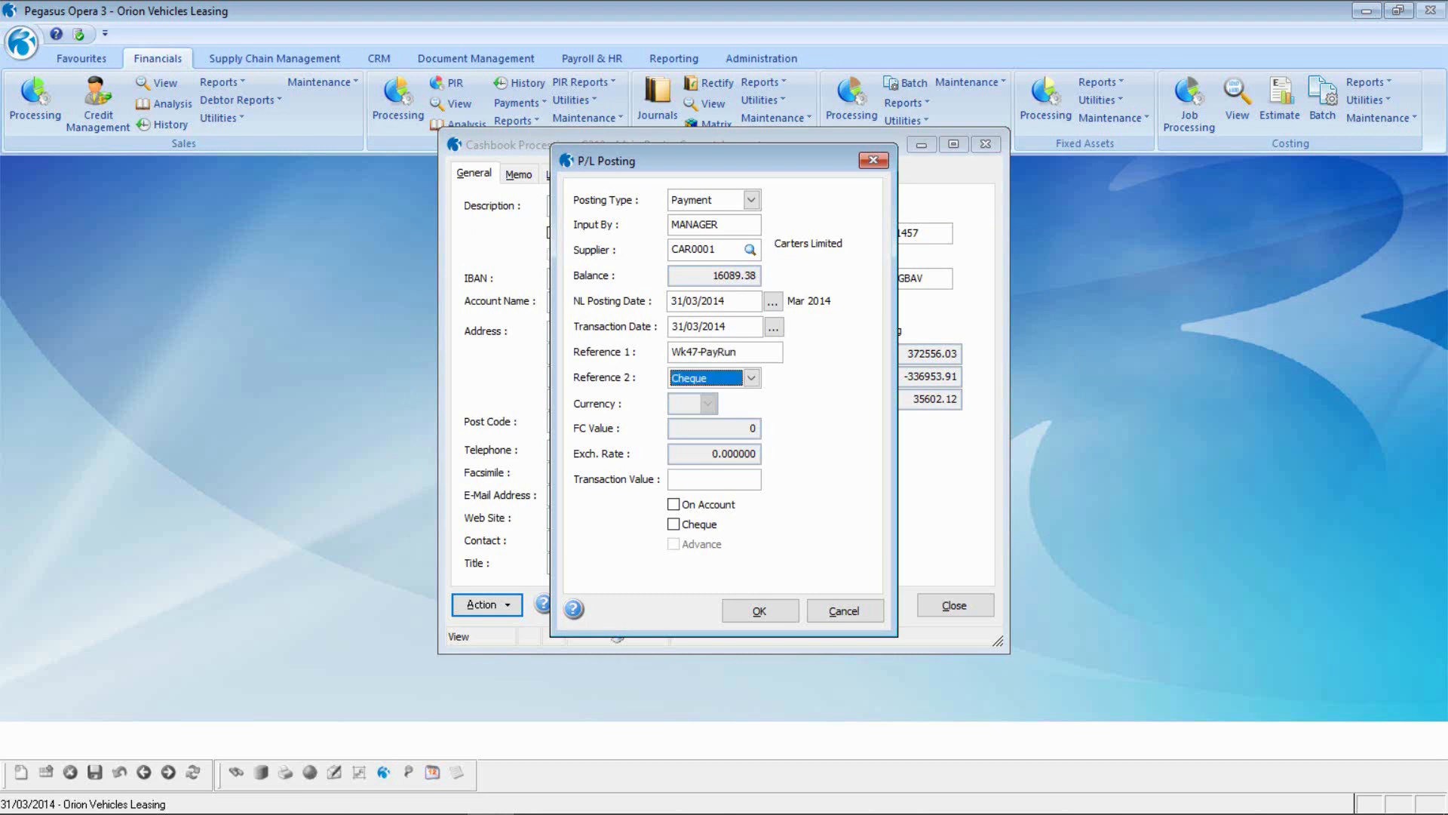
{"action": "key", "text": "Tab"}
{"action": "type", "text": "12"}
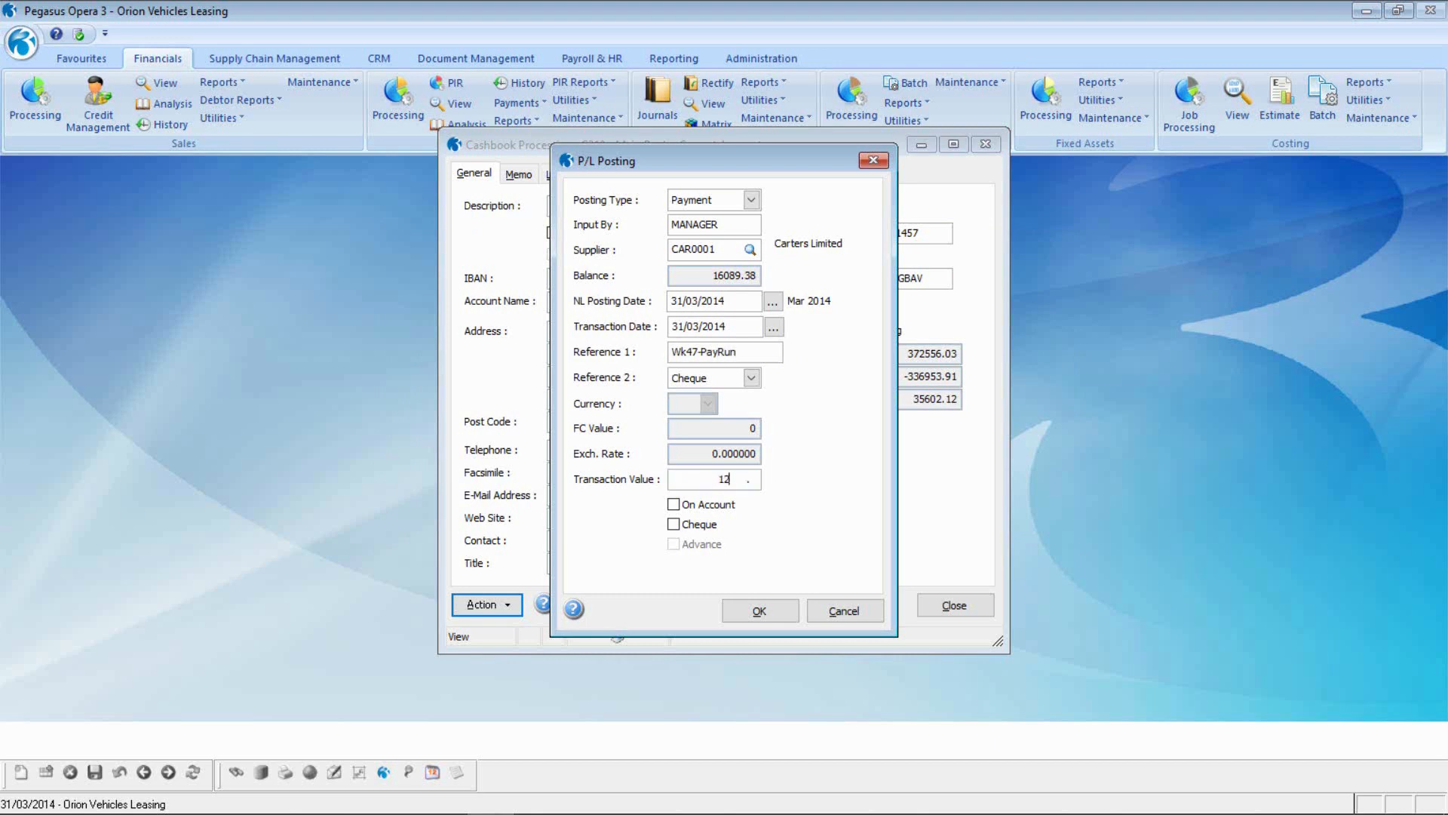
{"action": "type", "text": "0"}
{"action": "key", "text": "Tab"}
{"action": "left_click", "coordinate": [784, 611]}
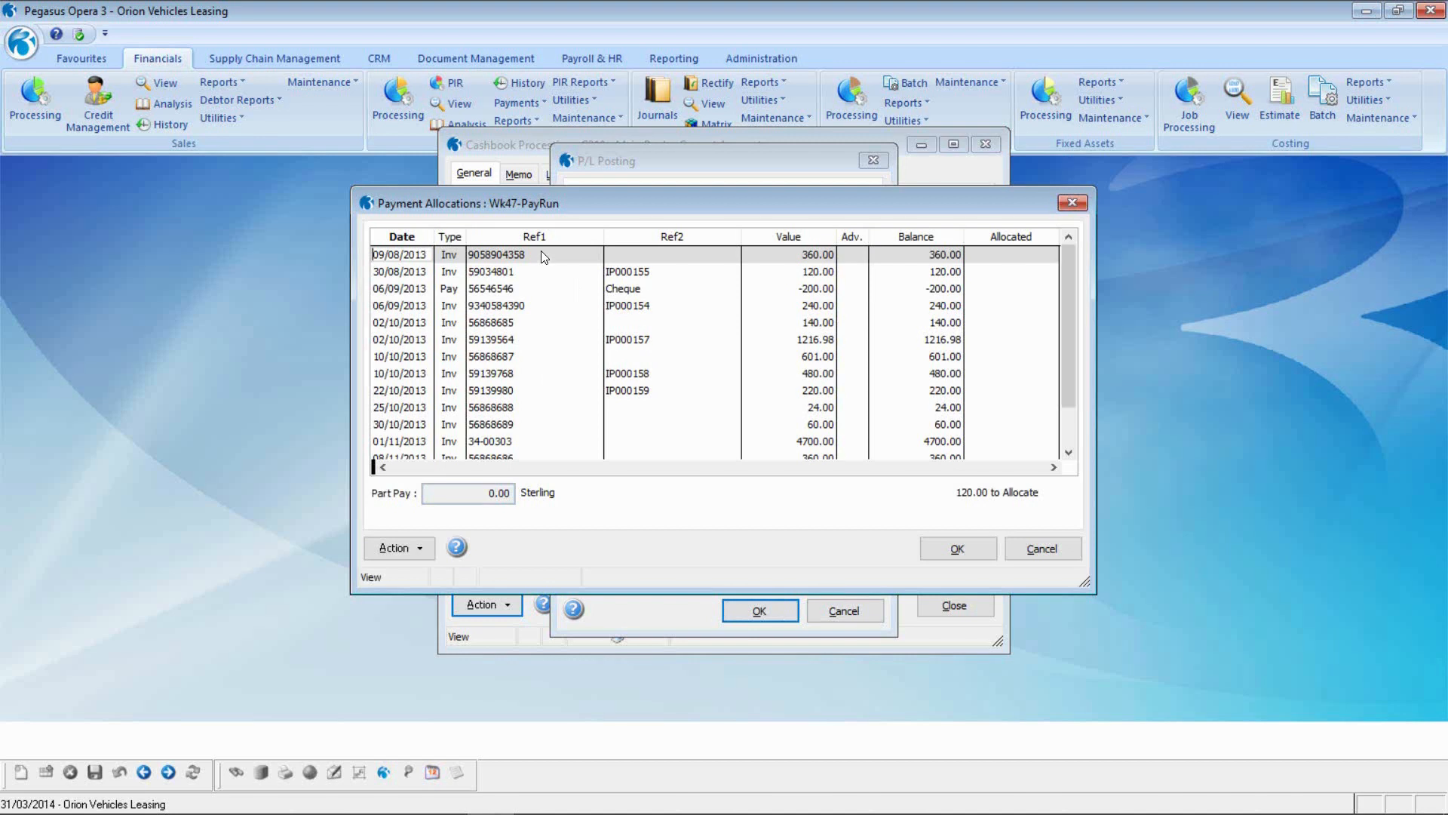
Allocate 120.00 as a part payment of the invoice dated 09/08/2013 and post the payment without capturing a document.
{"action": "left_click", "coordinate": [424, 546]}
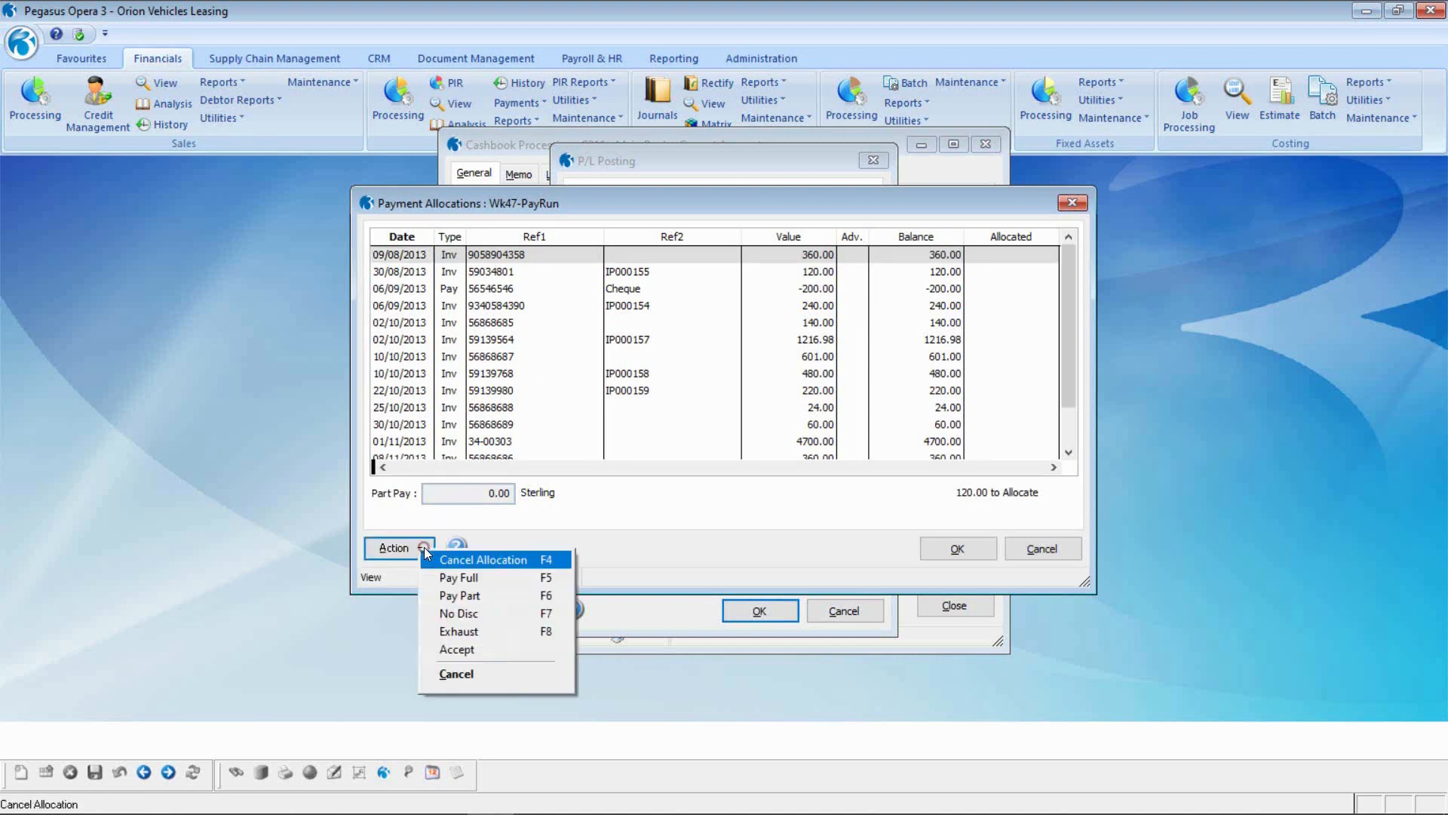
{"action": "left_click", "coordinate": [477, 596]}
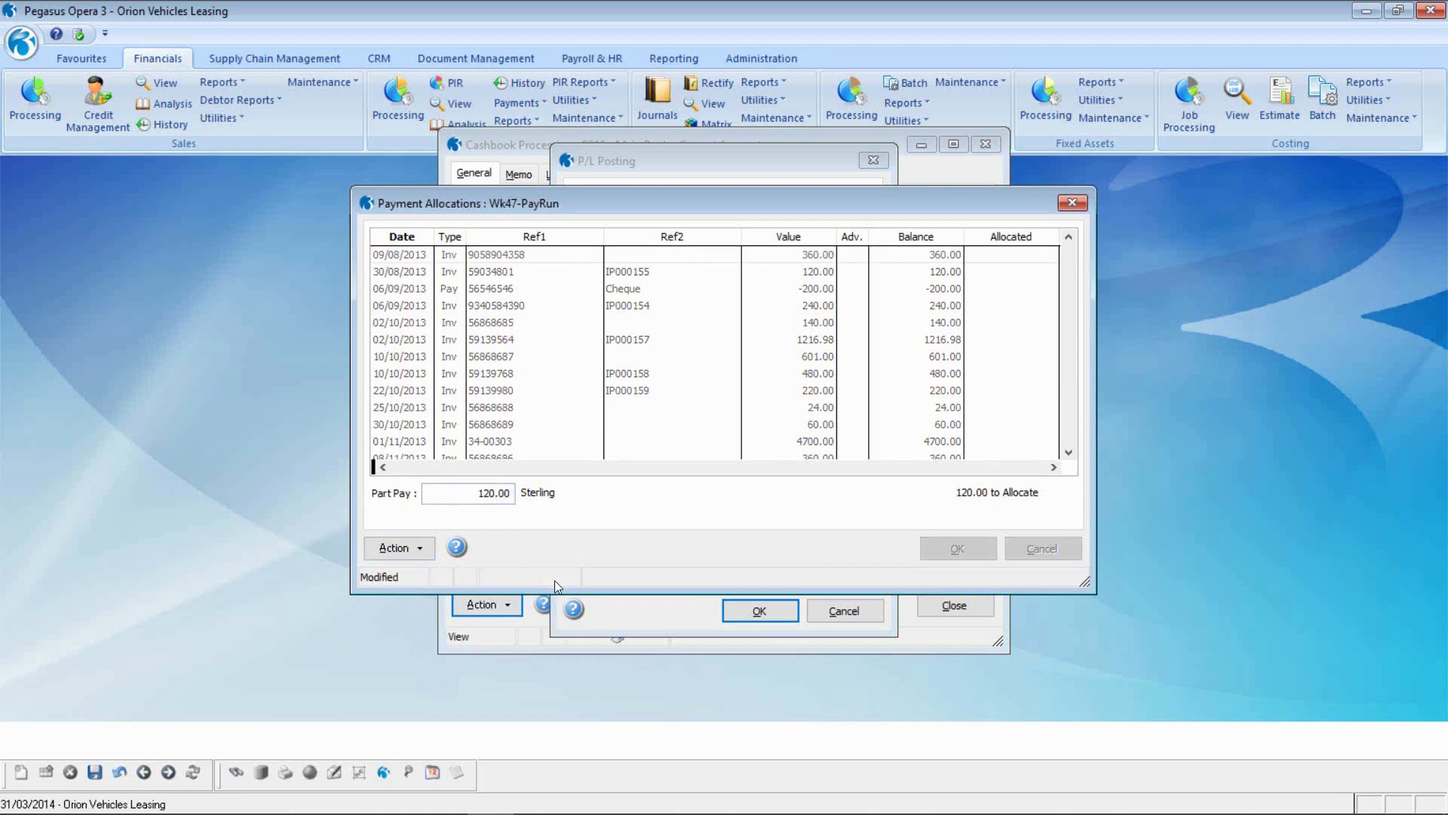
{"action": "key", "text": "Return"}
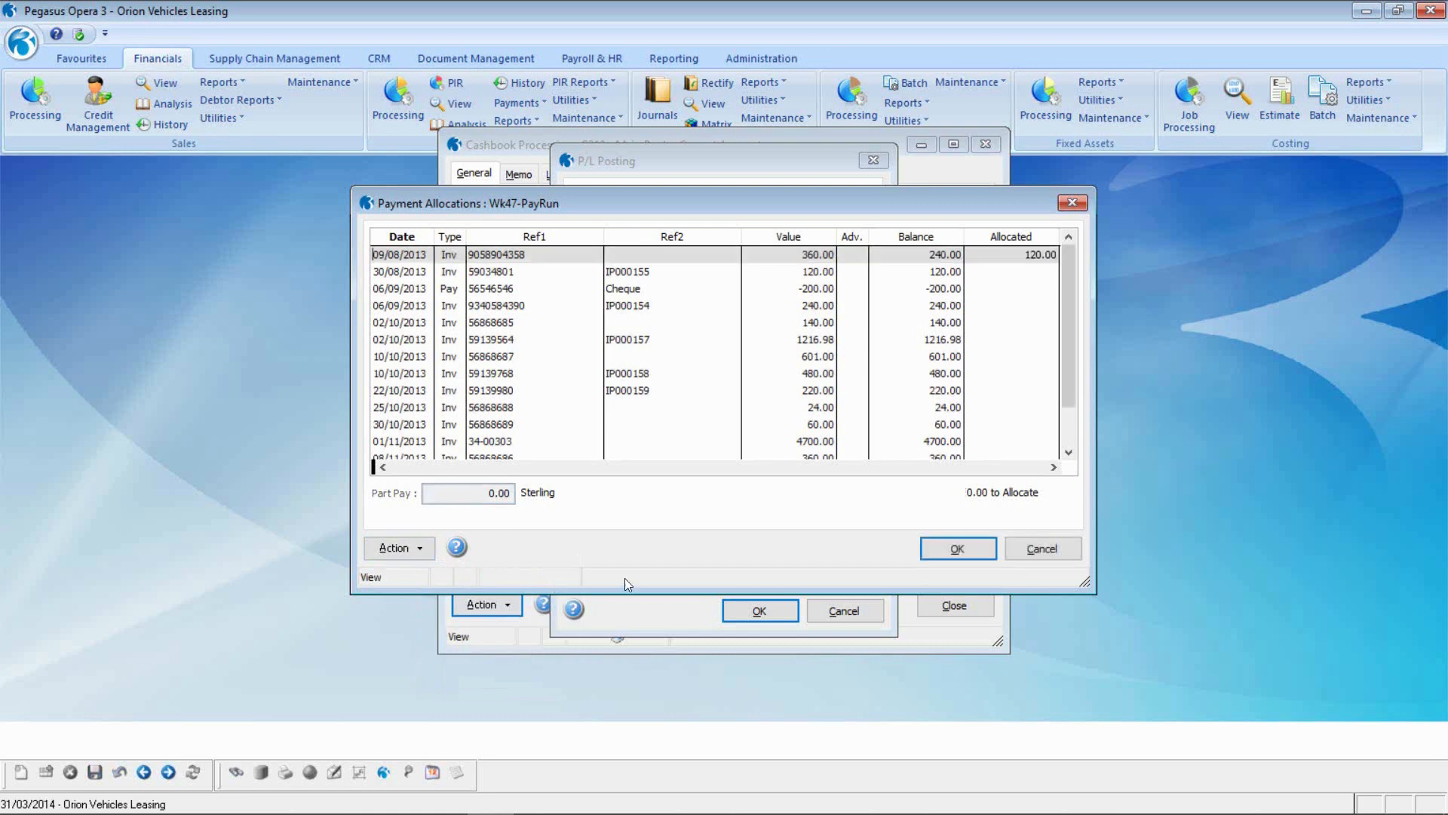
{"action": "left_click", "coordinate": [938, 546]}
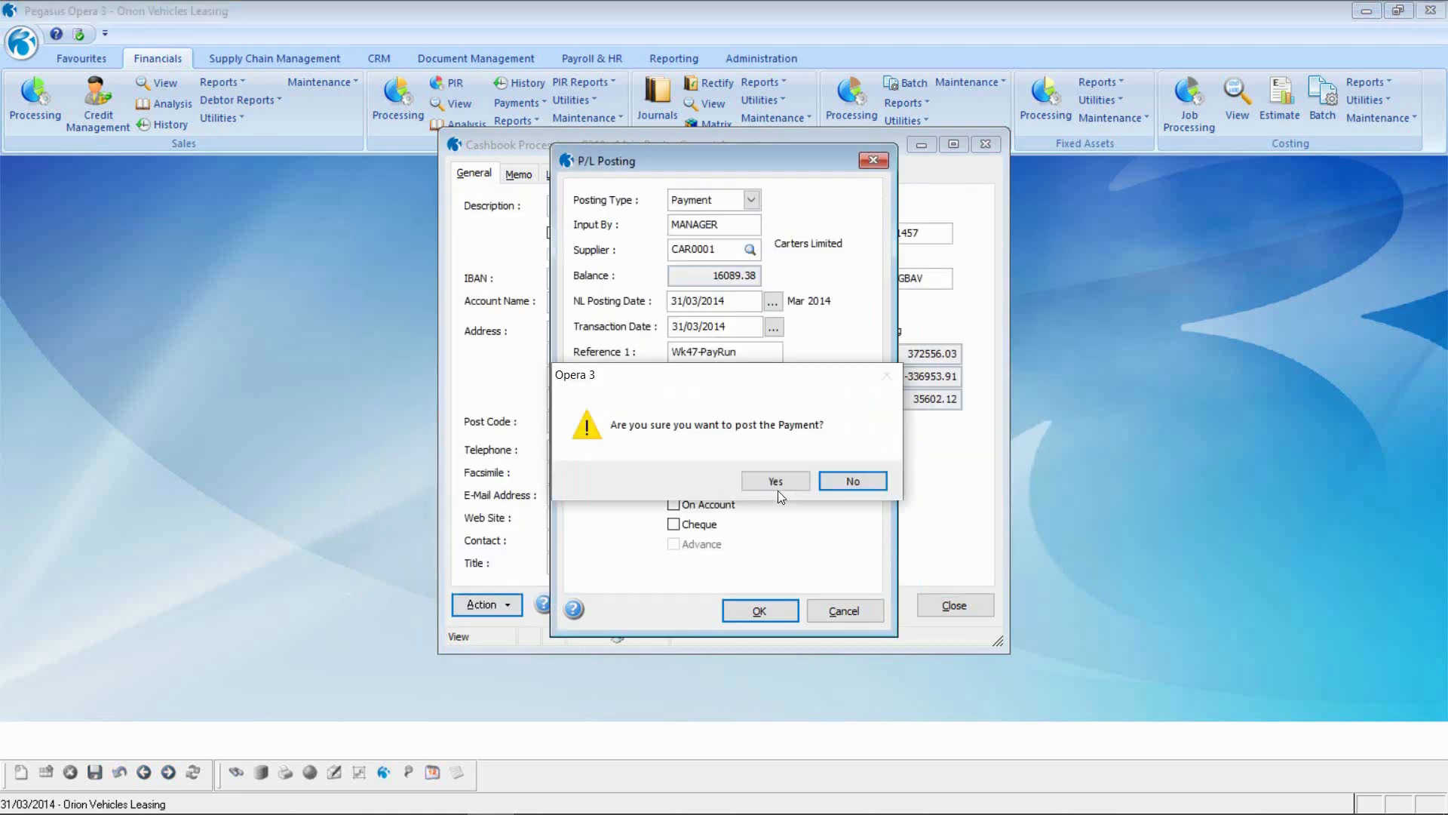
{"action": "left_click", "coordinate": [777, 481]}
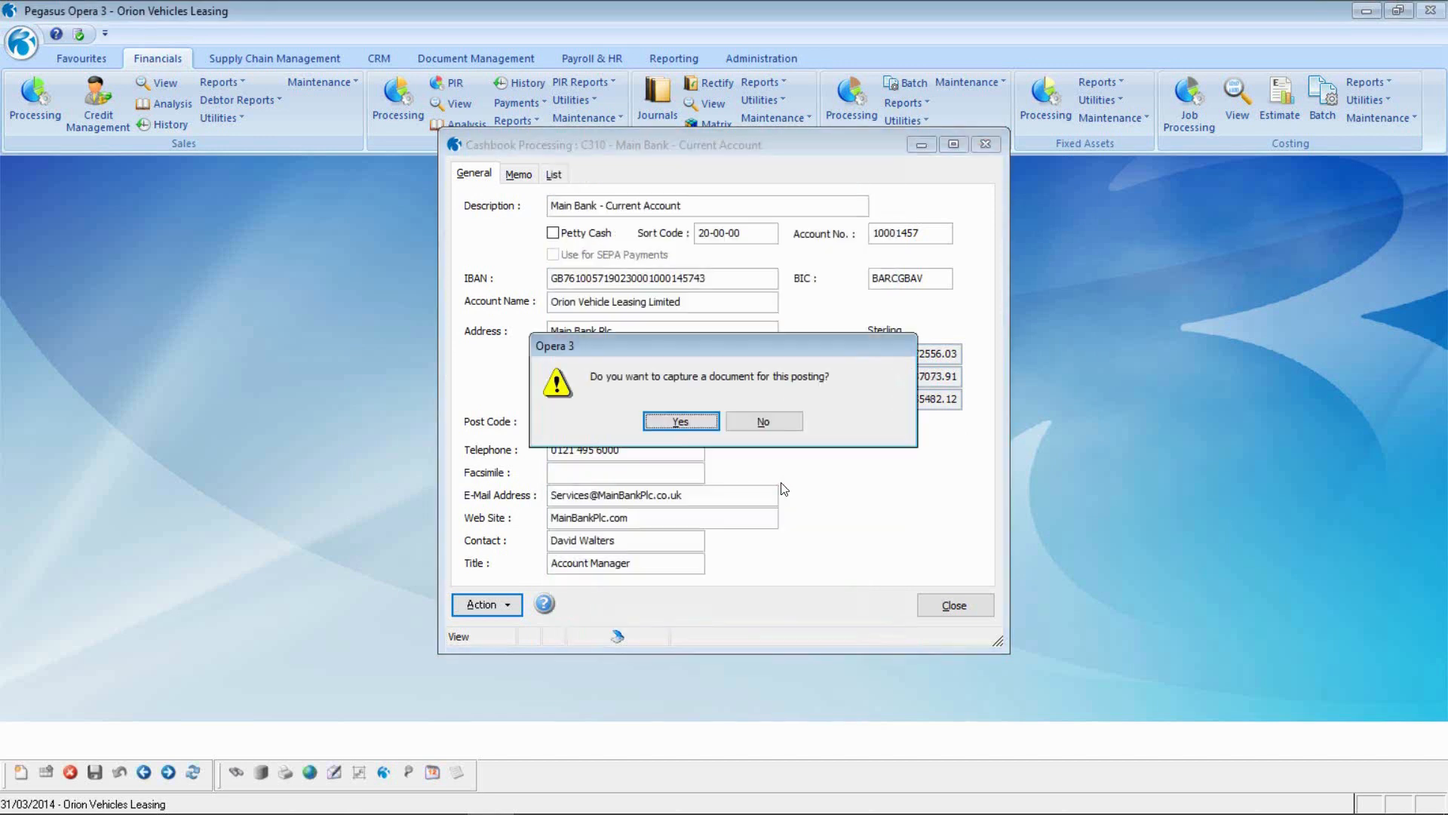
{"action": "left_click", "coordinate": [777, 421]}
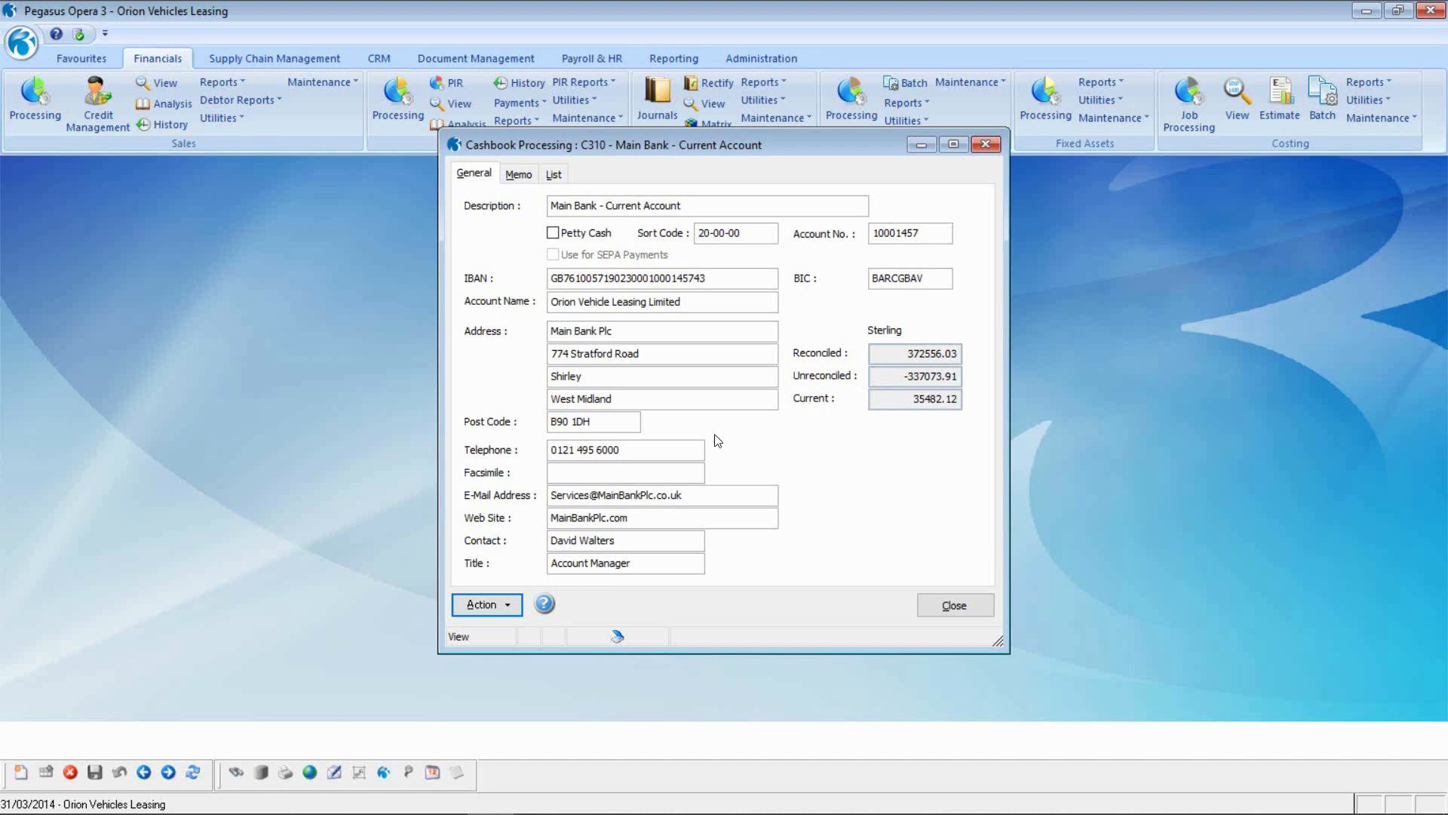
Start a nominal ledger payment posting with its report published to the screen, using cashbook type P3 NL Payment.
{"action": "left_click", "coordinate": [496, 611]}
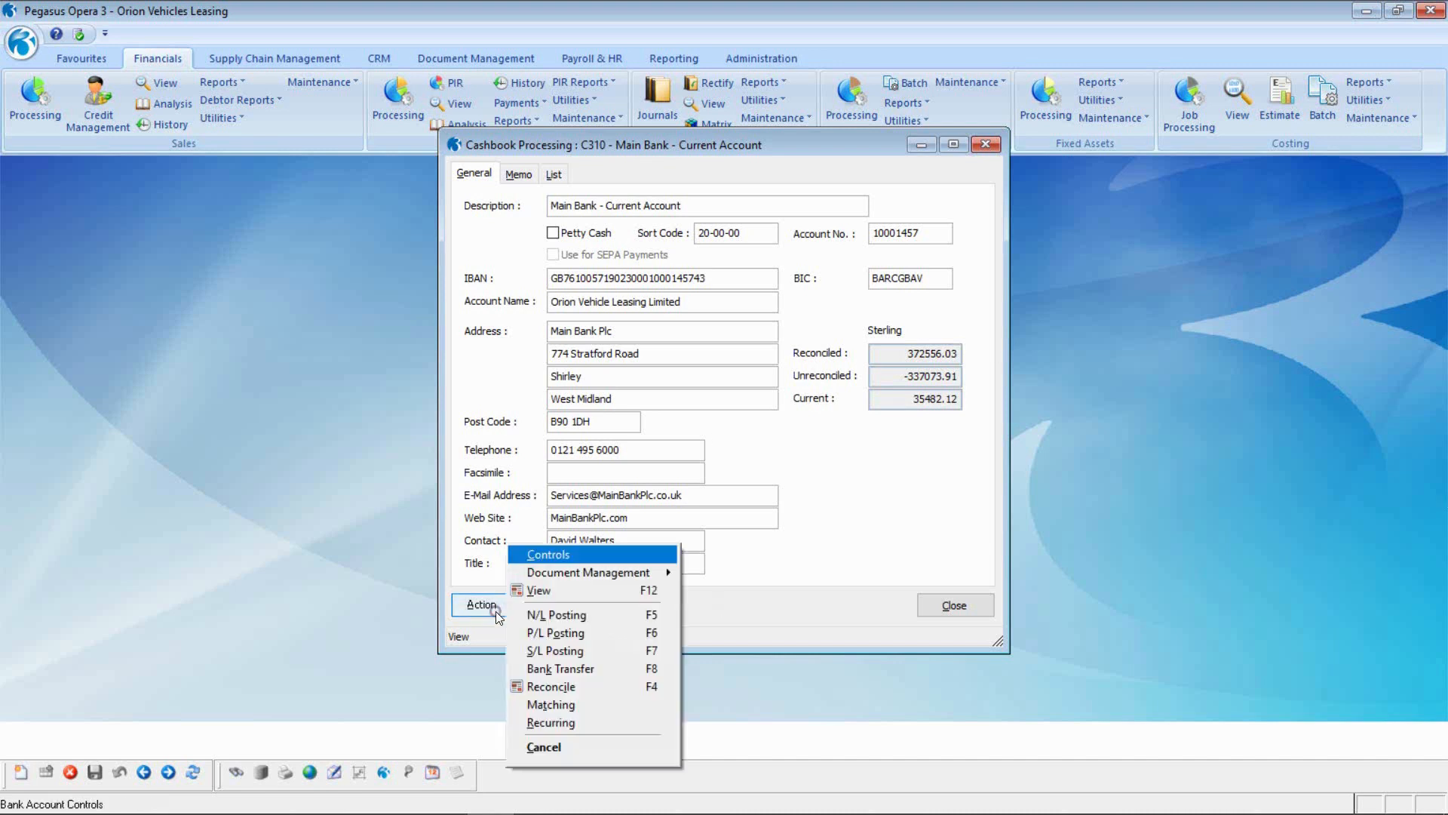
{"action": "left_click", "coordinate": [553, 617]}
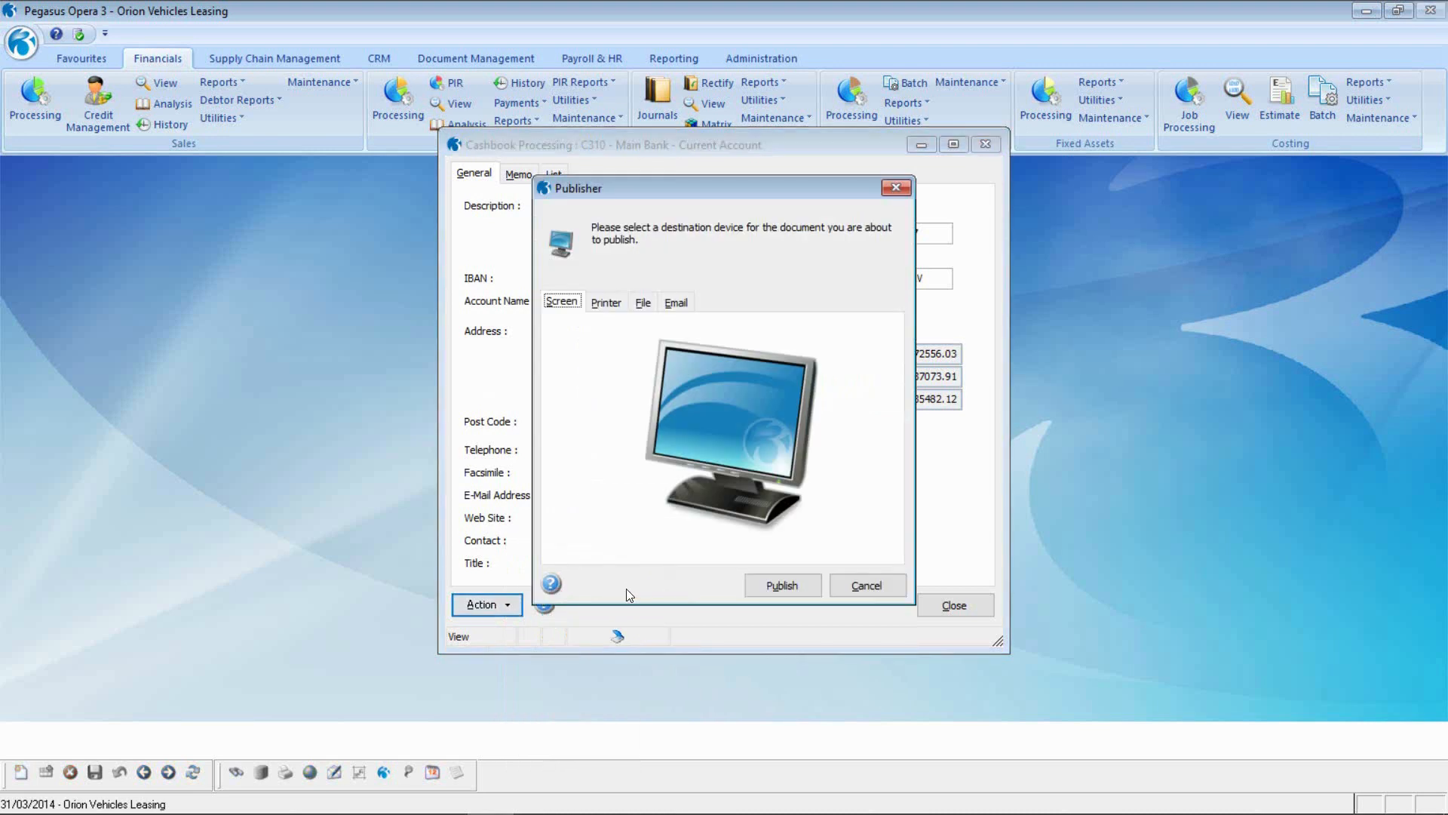
{"action": "left_click", "coordinate": [769, 584]}
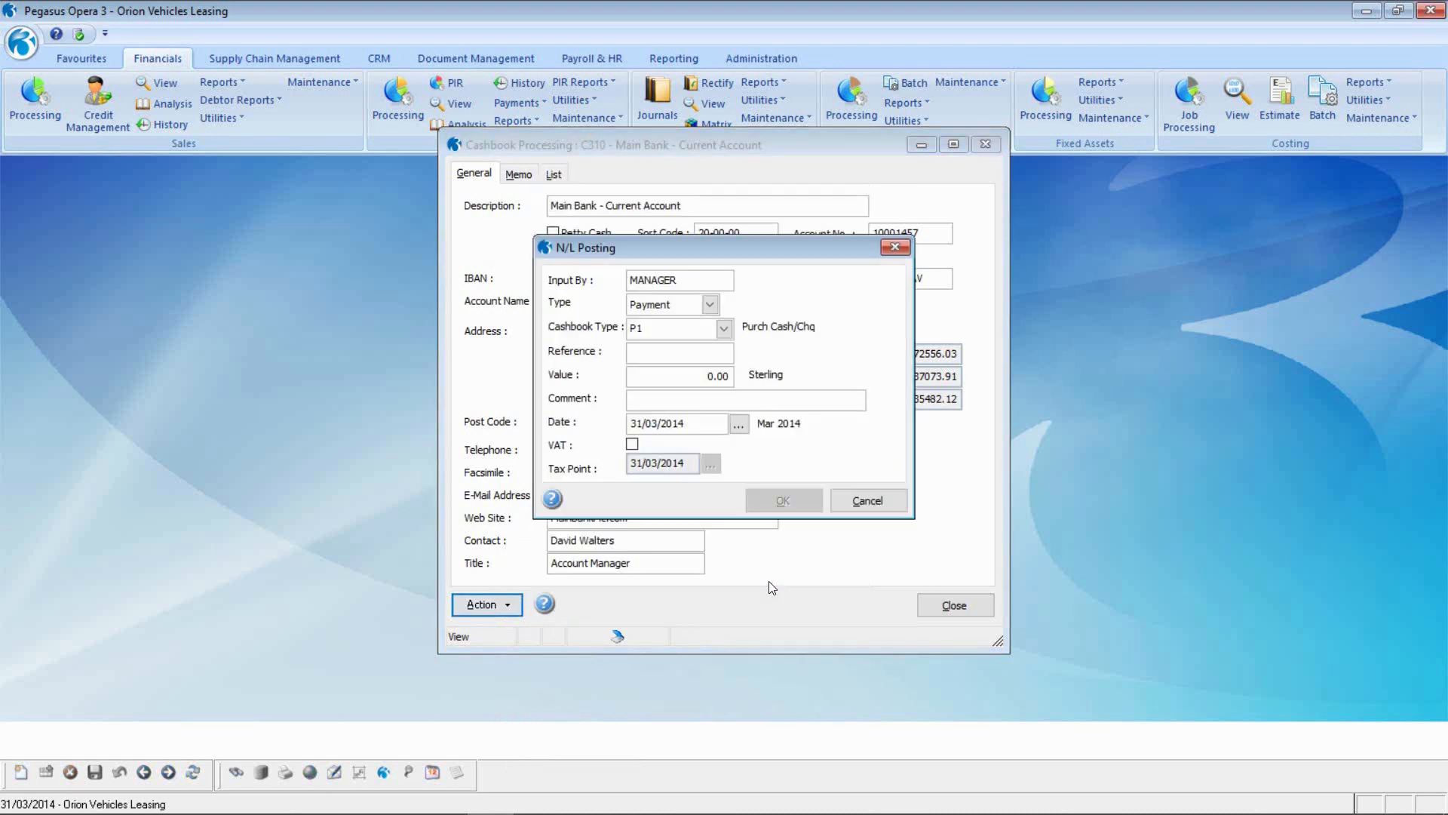
{"action": "key", "text": "Tab"}
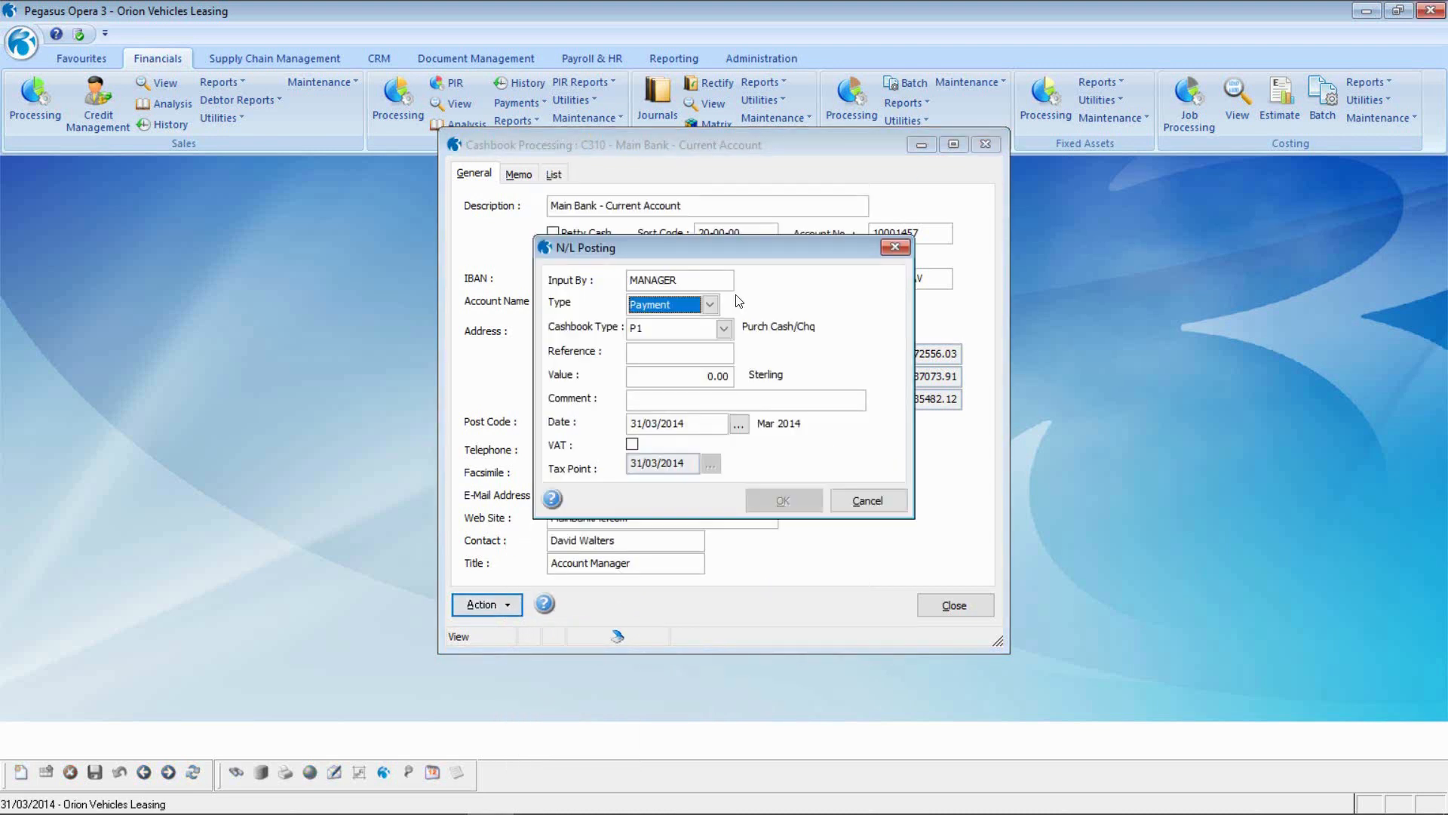
{"action": "left_click", "coordinate": [711, 306]}
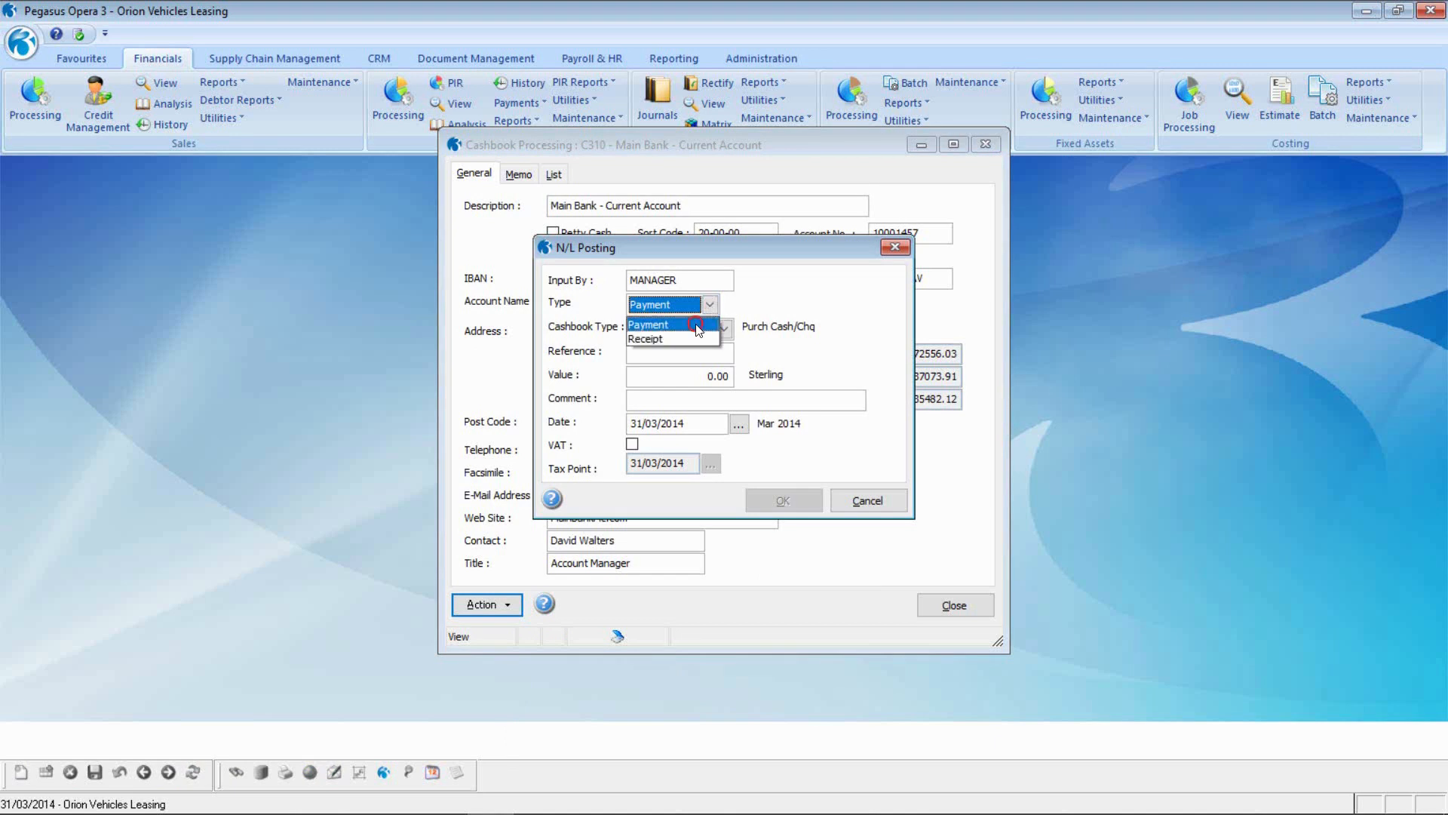
{"action": "left_click", "coordinate": [699, 326]}
{"action": "left_click", "coordinate": [724, 330]}
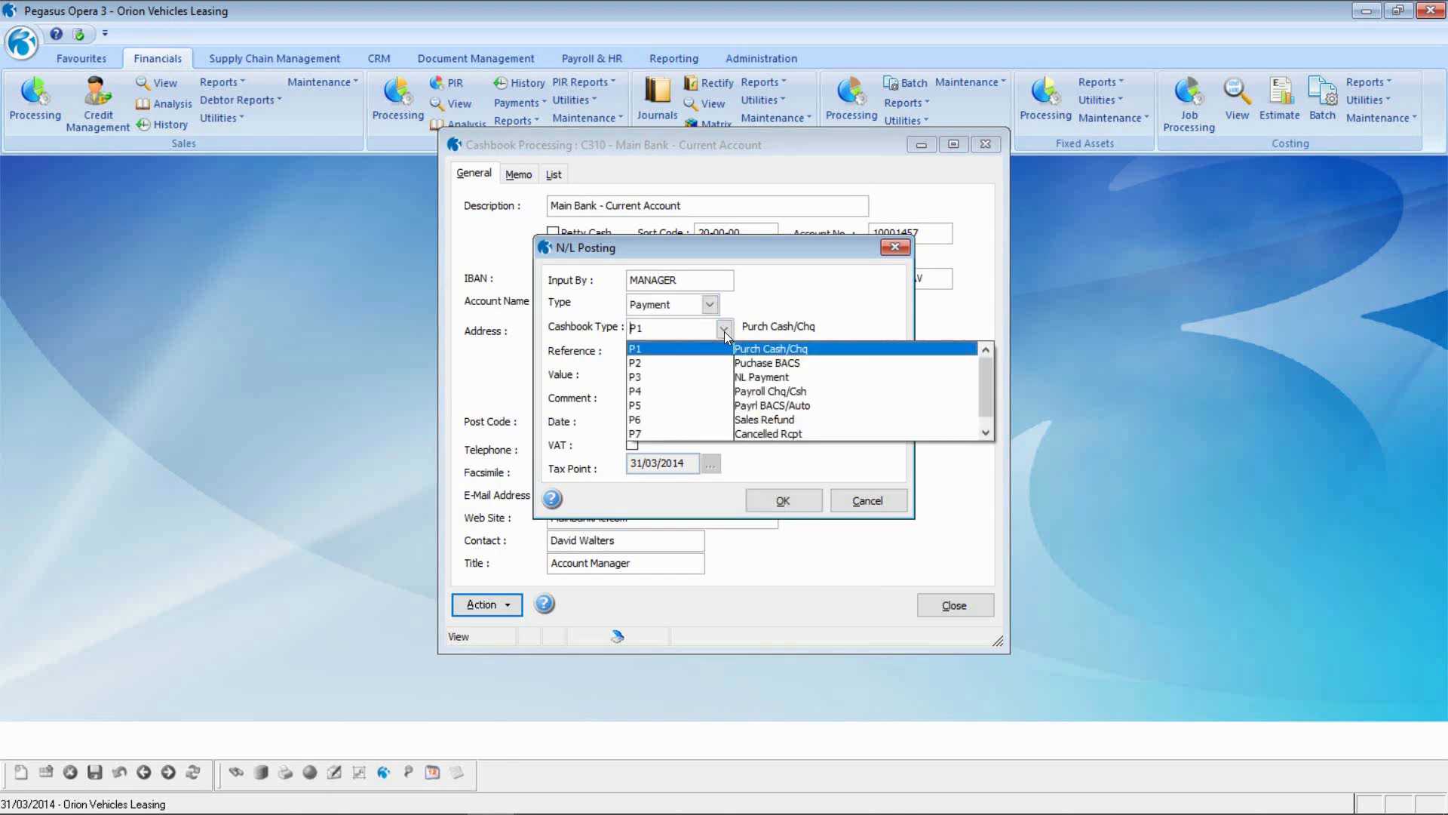
{"action": "left_click", "coordinate": [689, 376]}
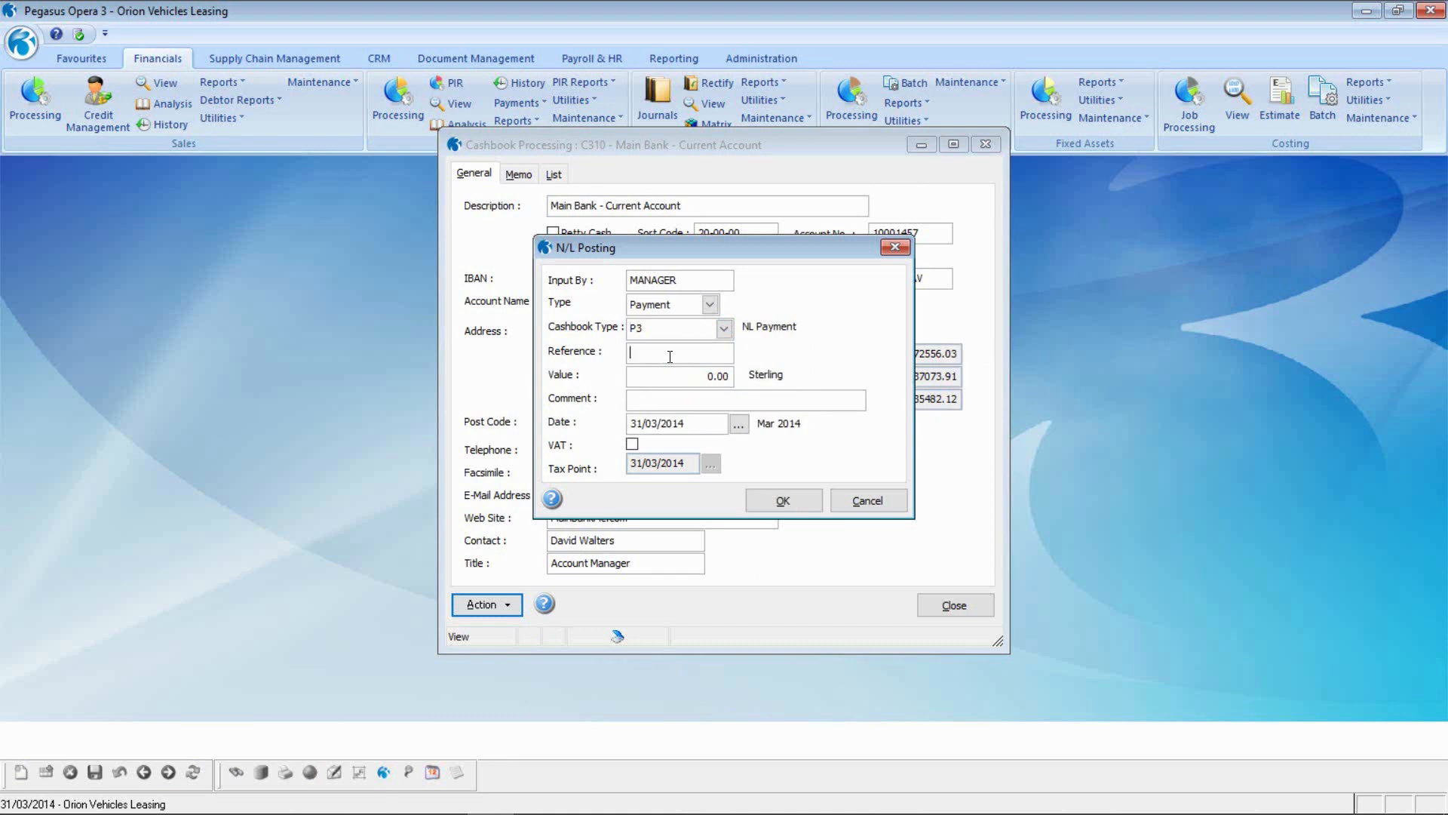
Enter the reference CBPay Wk47_002, value 500 and comment Feed The Children Fund, and proceed to the payment details.
{"action": "type", "text": "CBPa"}
{"action": "type", "text": "y "}
{"action": "type", "text": "W"}
{"action": "type", "text": "k"}
{"action": "type", "text": "47"}
{"action": "type", "text": "_002"}
{"action": "type", "text": "500"}
{"action": "key", "text": "Tab"}
{"action": "type", "text": "Feed The Children Fu"}
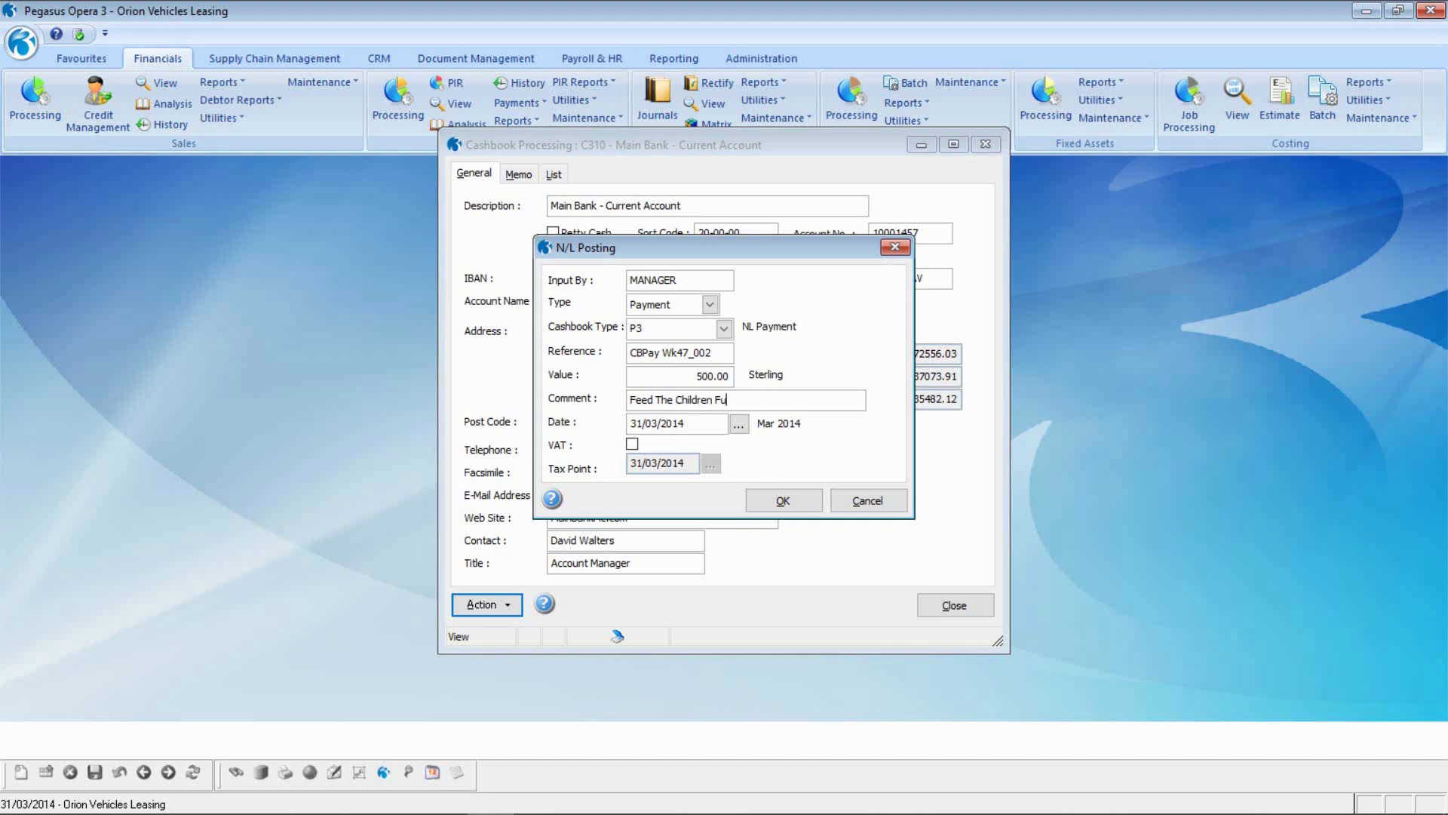
{"action": "type", "text": "nd"}
{"action": "key", "text": "Tab"}
{"action": "left_click", "coordinate": [775, 499]}
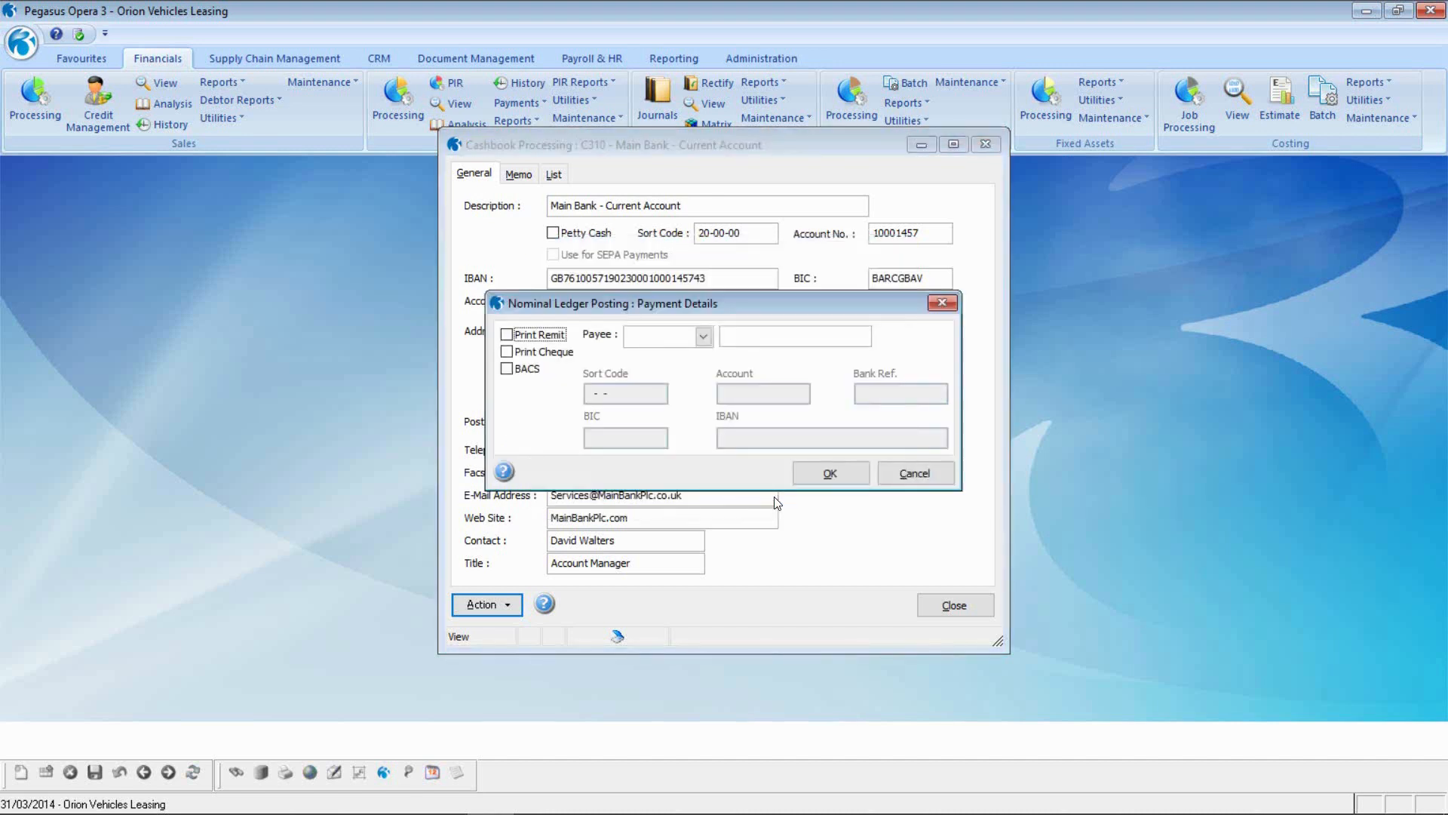
Enable remittance printing and BACS for payee FTC0001, Feed The Children Fund, with bank reference OVL001, and accept the payment details.
{"action": "left_click", "coordinate": [507, 334]}
{"action": "left_click", "coordinate": [631, 336]}
{"action": "type", "text": "FTC0001"}
{"action": "key", "text": "Tab"}
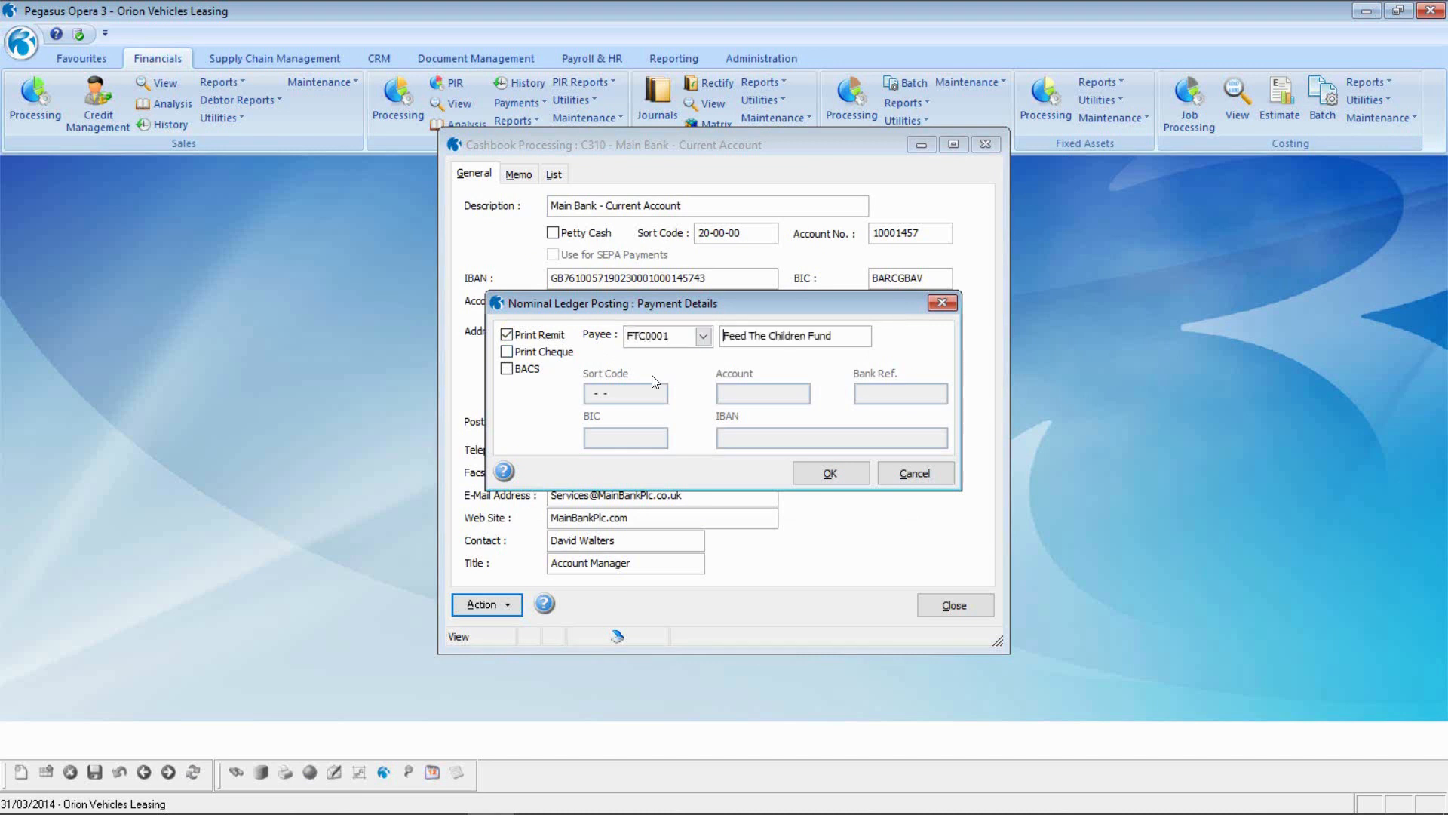
{"action": "key", "text": "Tab"}
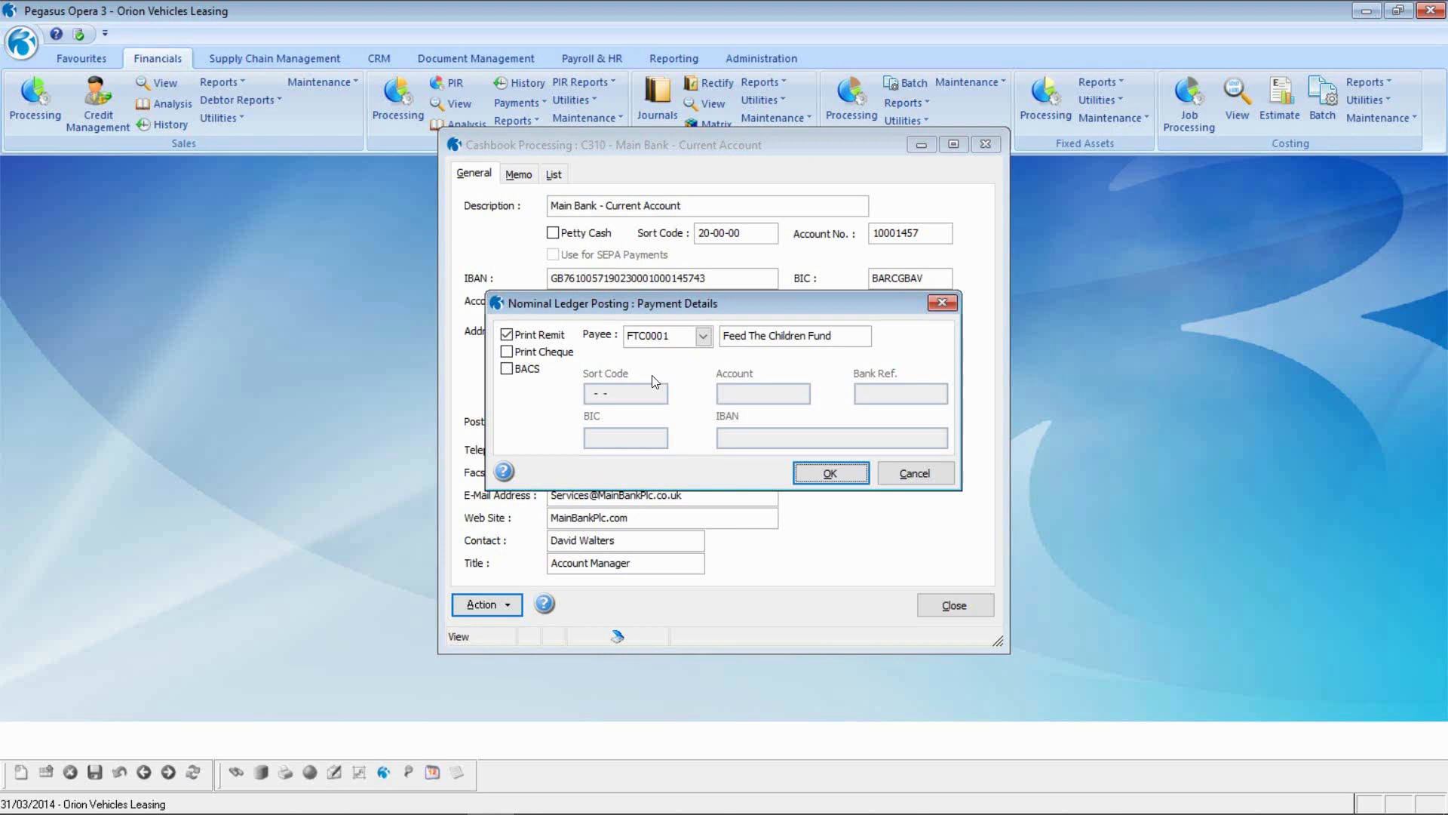
{"action": "left_click", "coordinate": [508, 369]}
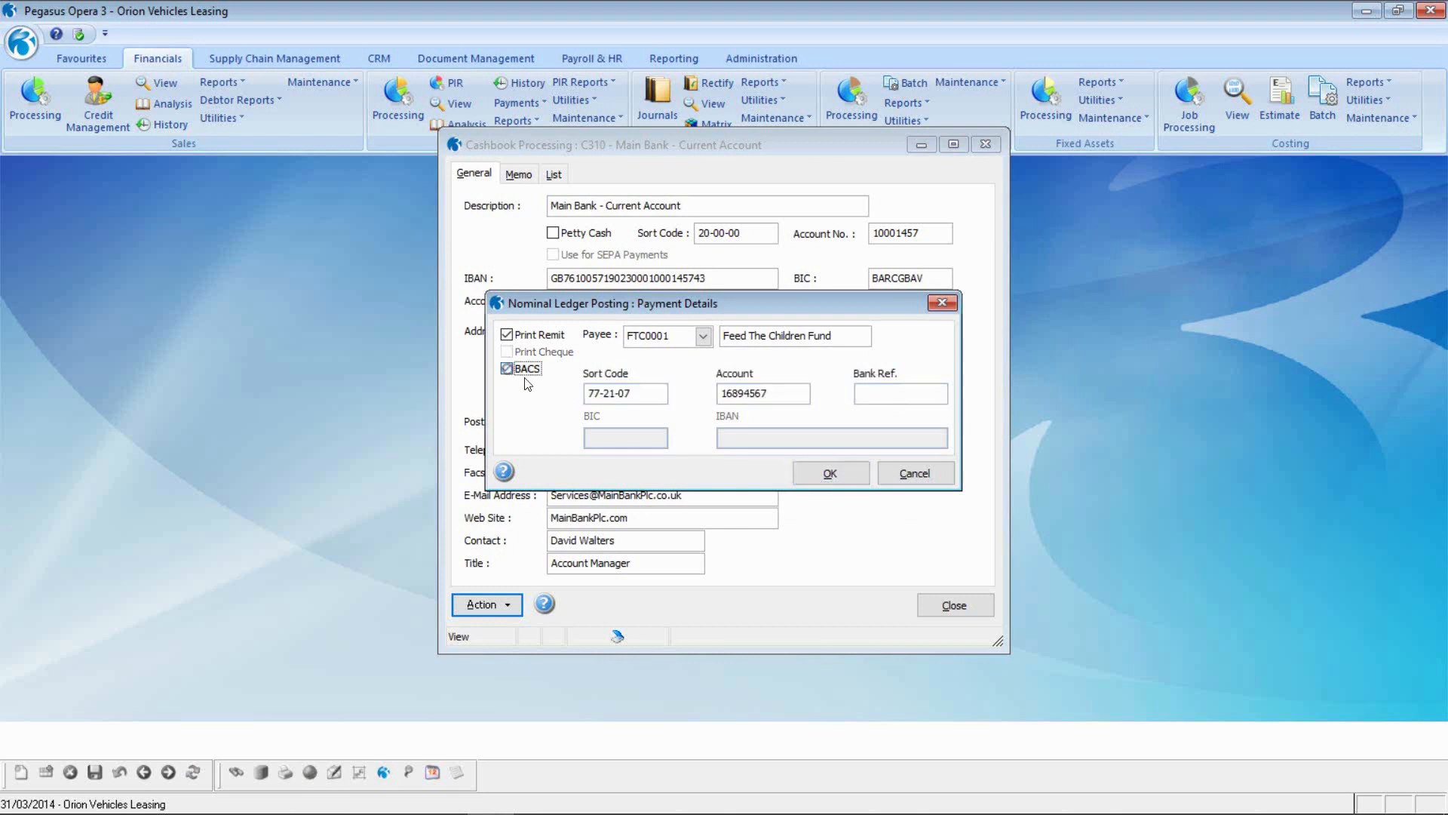
{"action": "left_click", "coordinate": [864, 394]}
{"action": "type", "text": "OVL001"}
{"action": "left_click", "coordinate": [814, 473]}
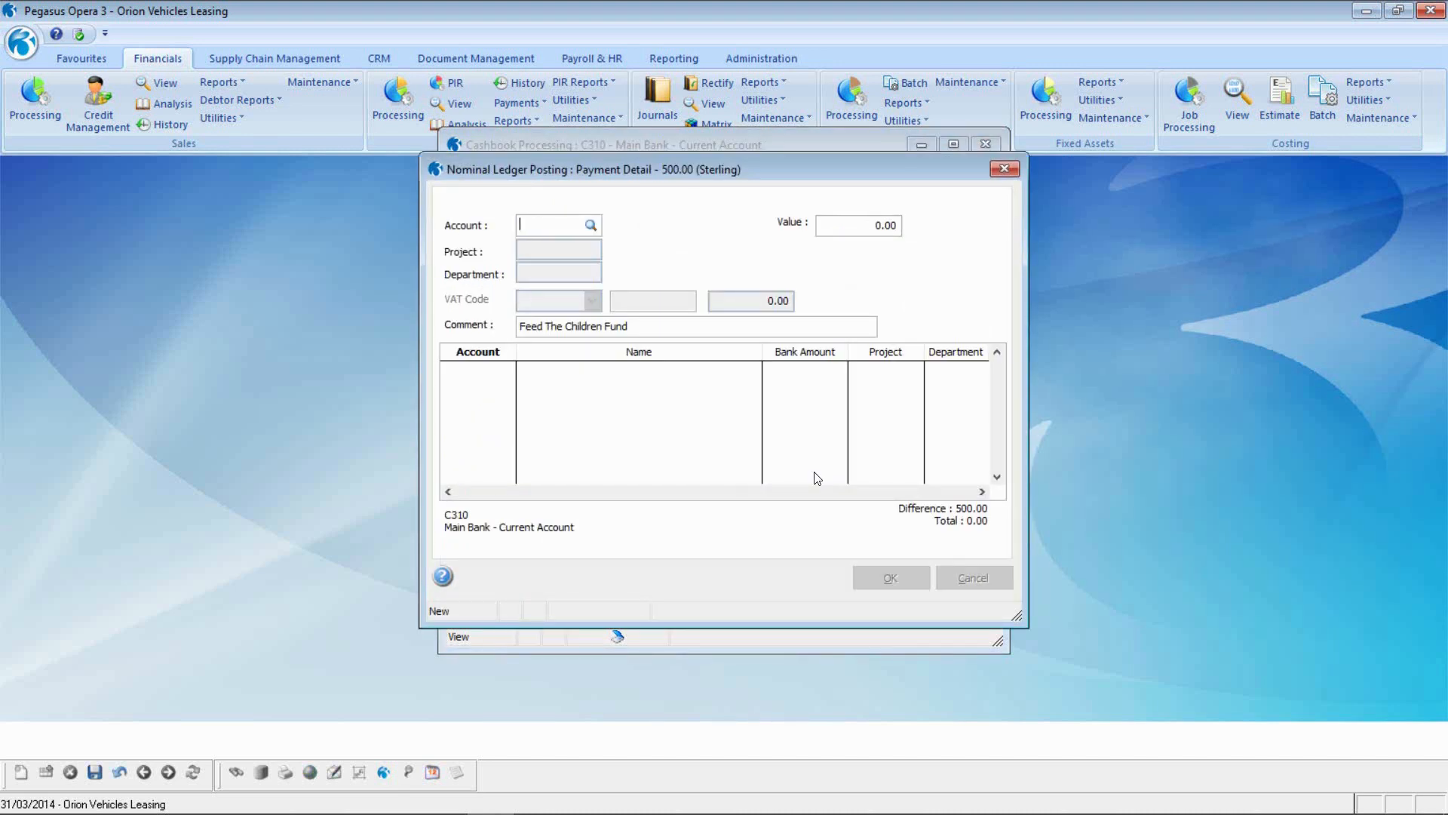
Add a 500 payment line to nominal account E350 Charity Donations and stop adding further lines.
{"action": "type", "text": "E"}
{"action": "key", "text": "Tab"}
{"action": "scroll", "coordinate": [440, 368], "scroll_direction": "down", "scroll_amount": 8}
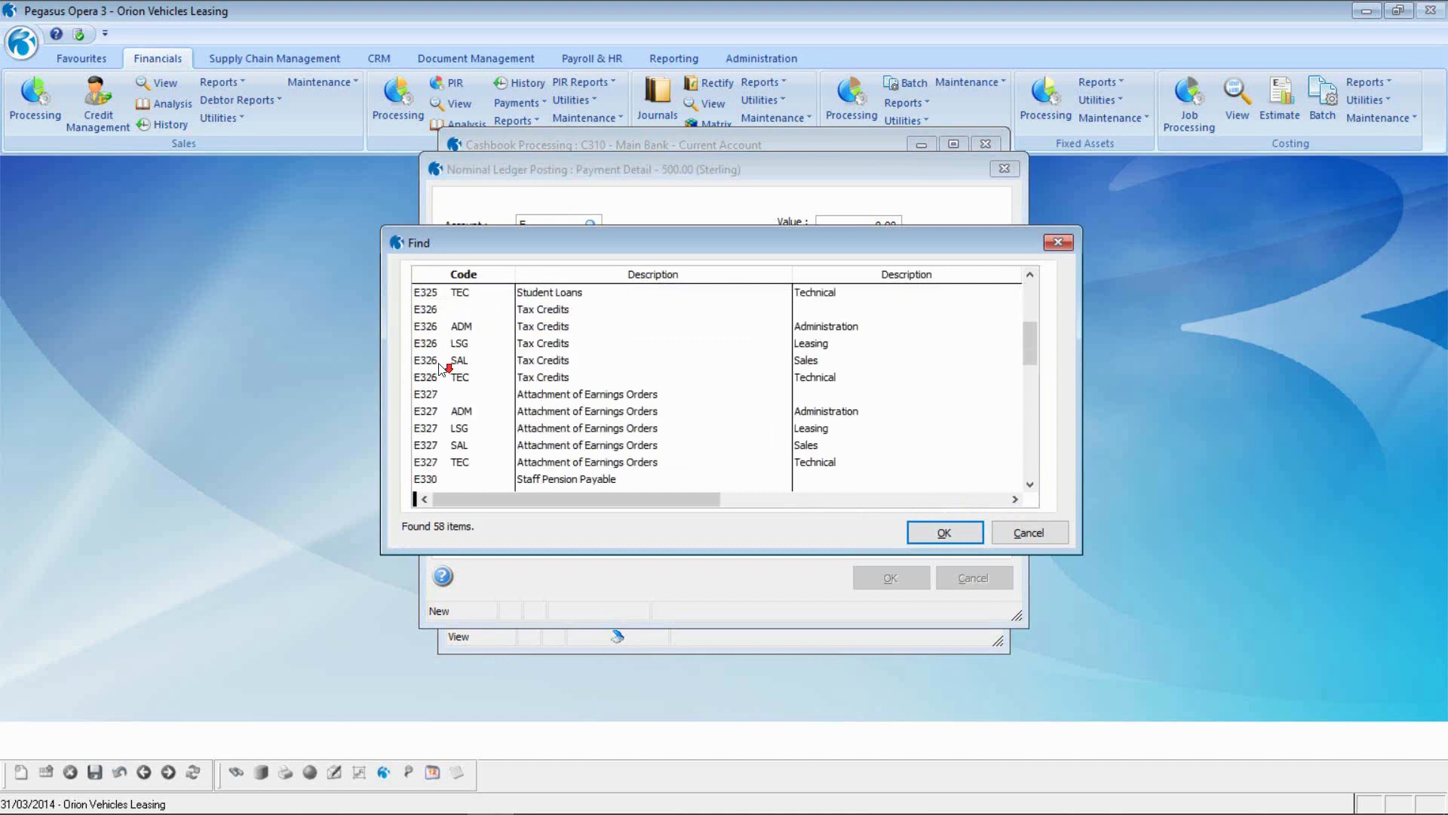
{"action": "scroll", "coordinate": [440, 368], "scroll_direction": "down", "scroll_amount": 3}
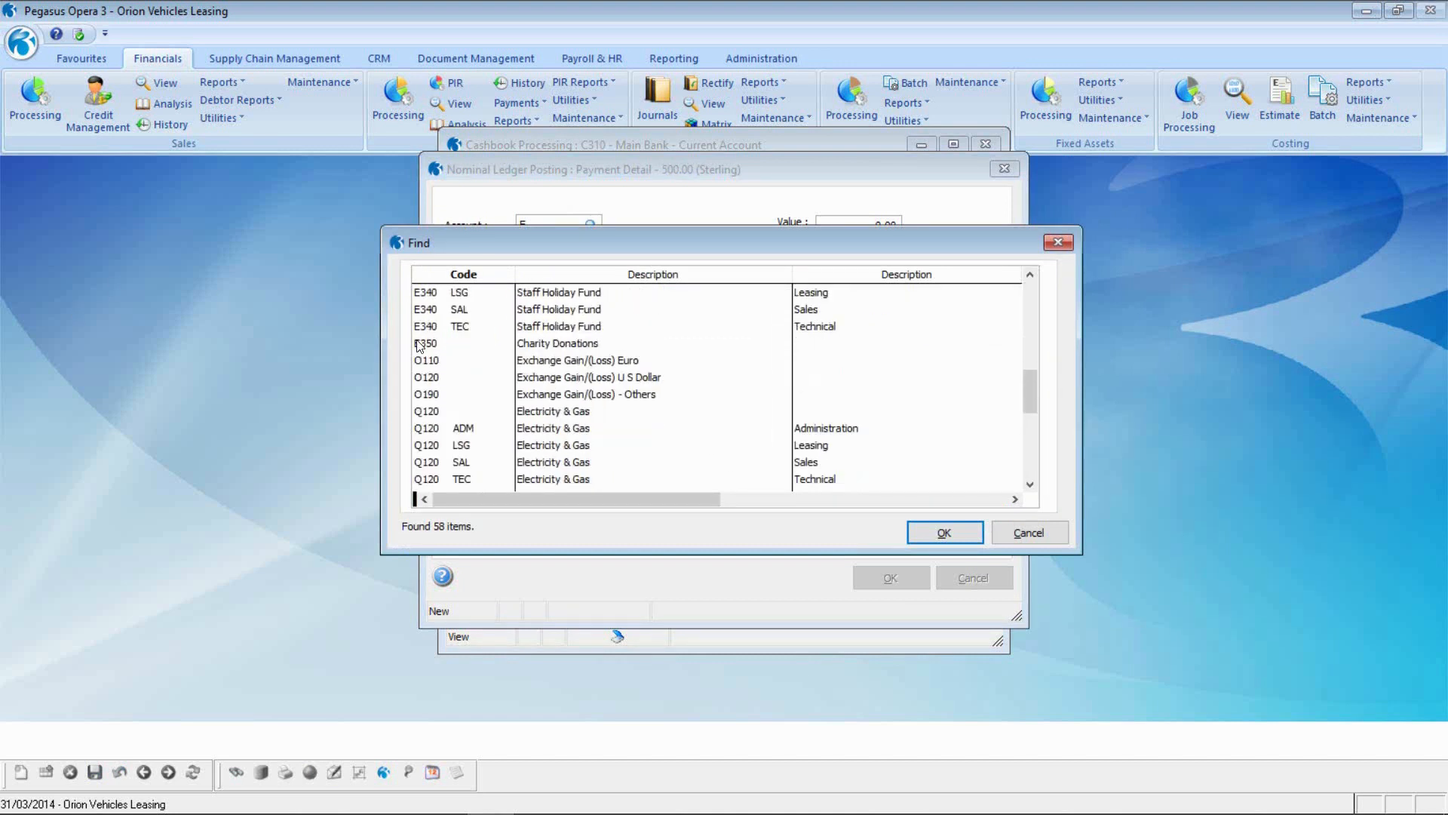
{"action": "left_click", "coordinate": [417, 343]}
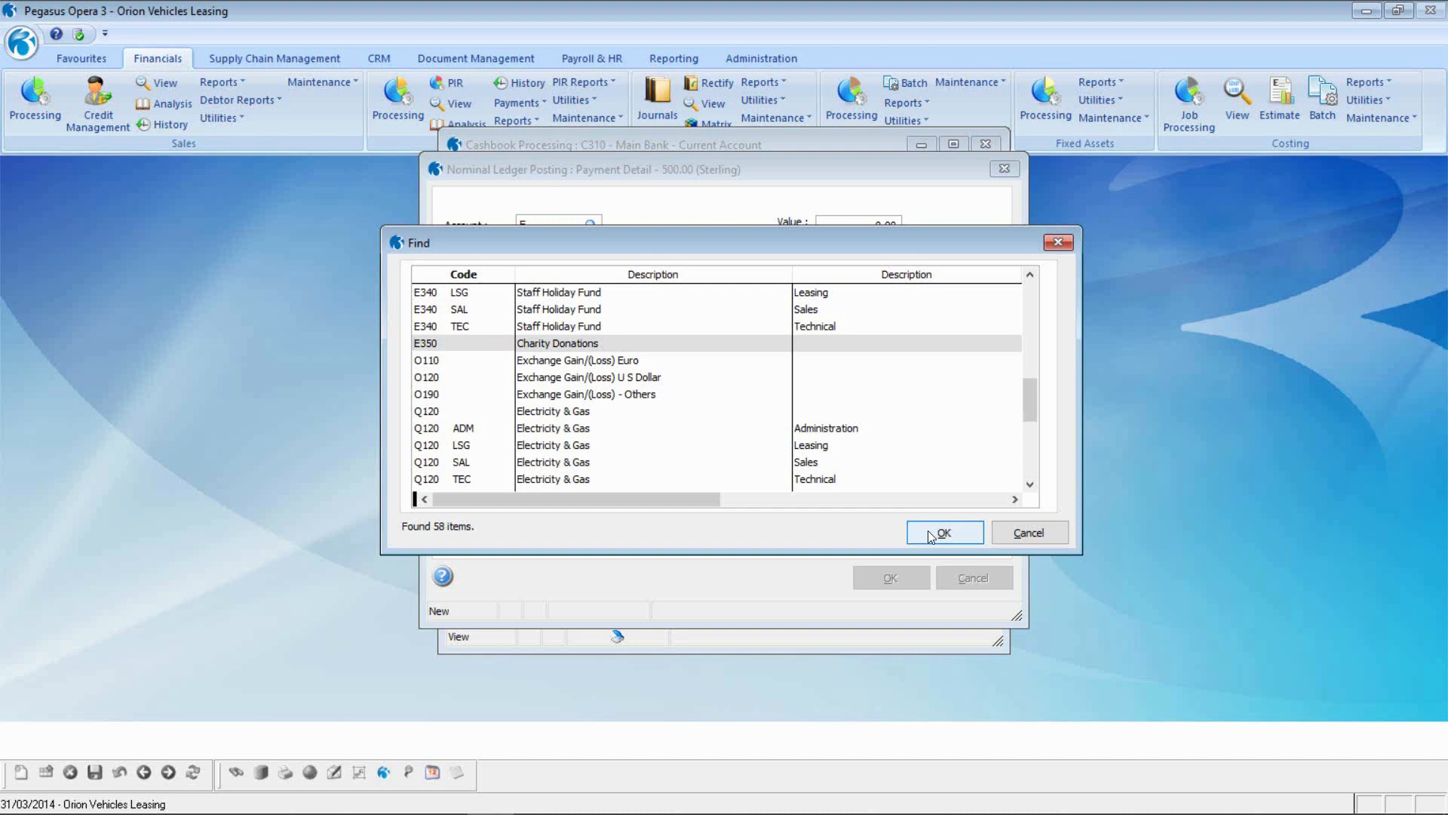
{"action": "left_click", "coordinate": [927, 531]}
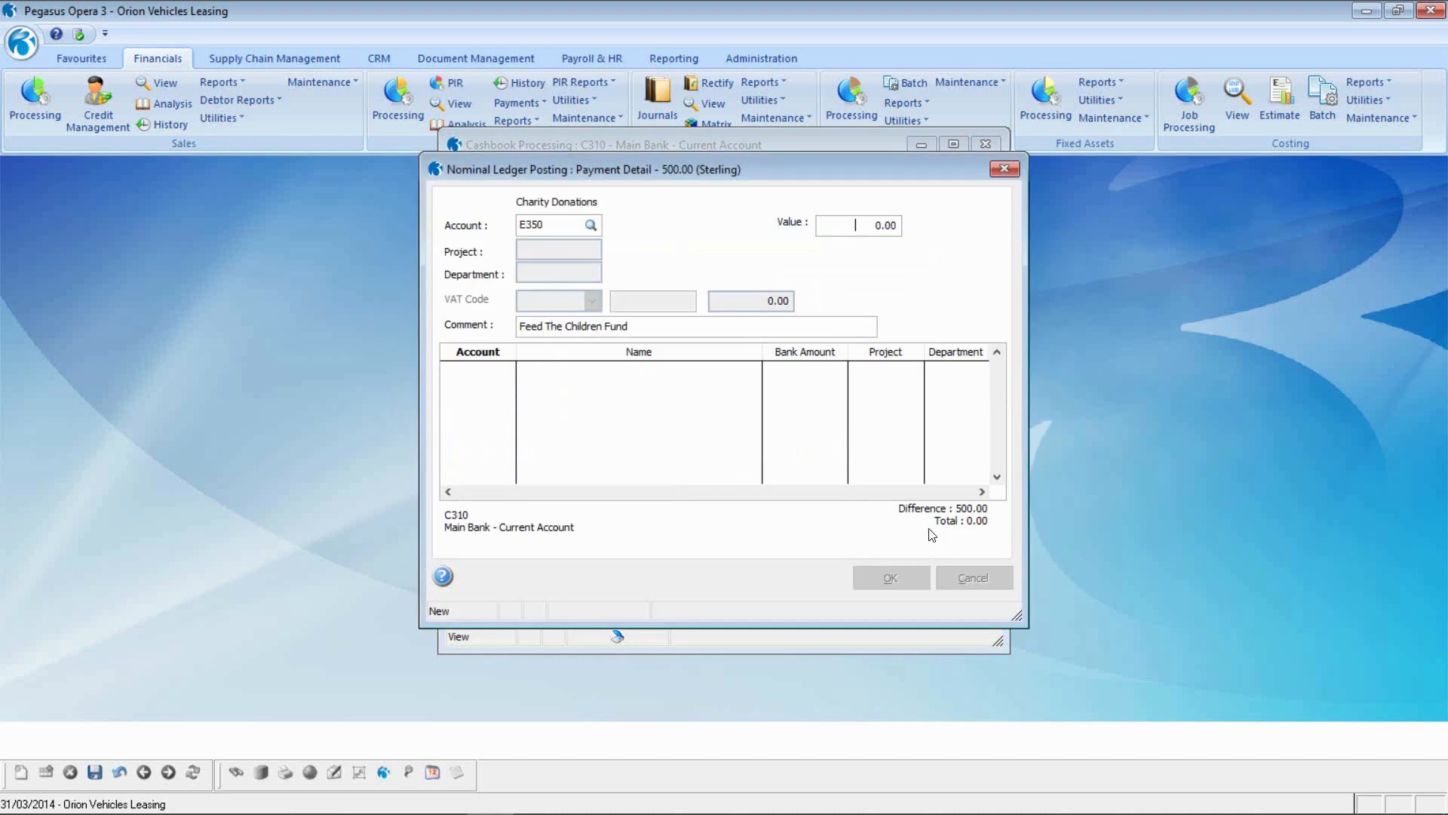
{"action": "type", "text": "500"}
{"action": "key", "text": "Tab"}
{"action": "key", "text": "Return"}
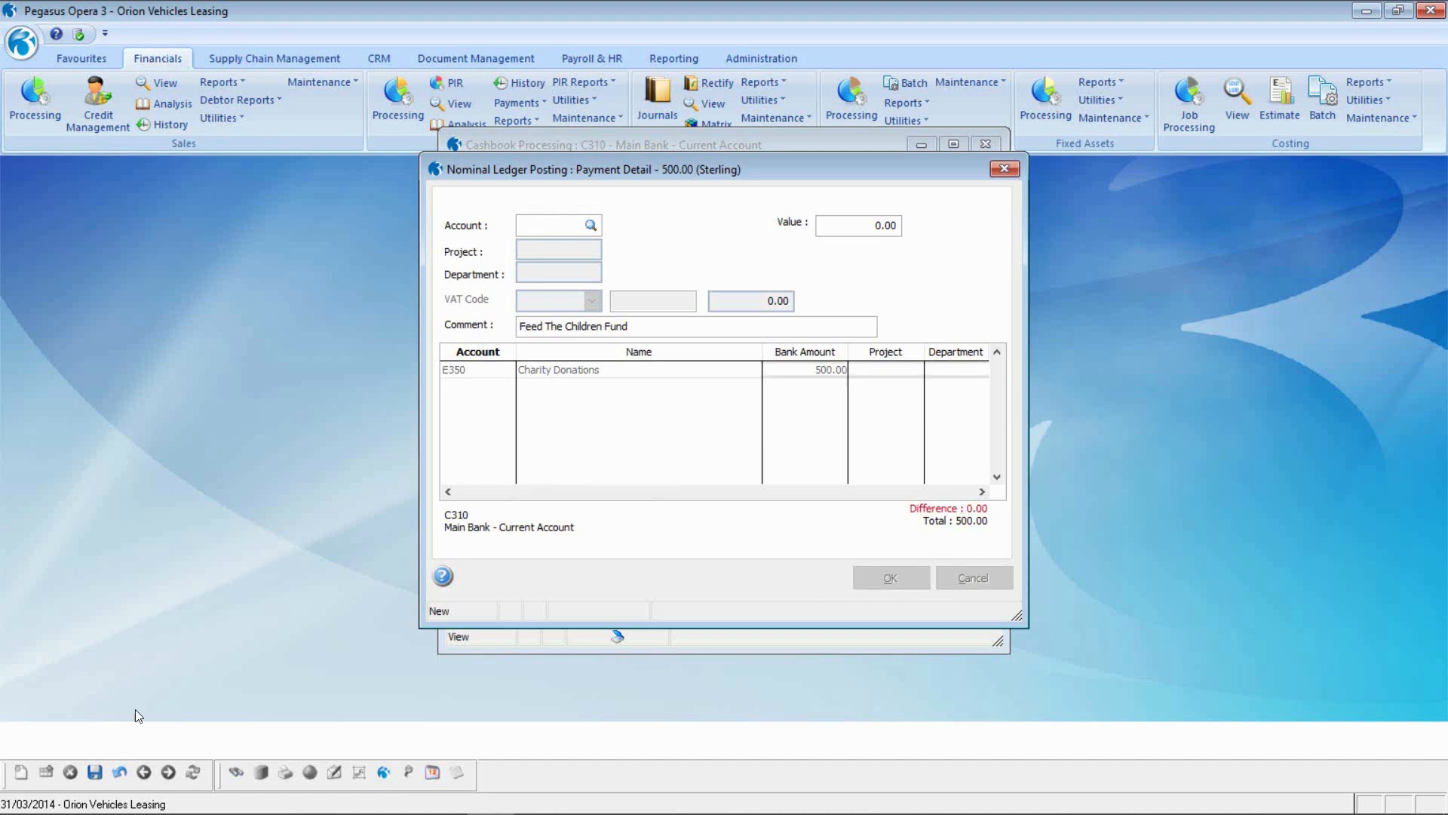
{"action": "left_click", "coordinate": [118, 771]}
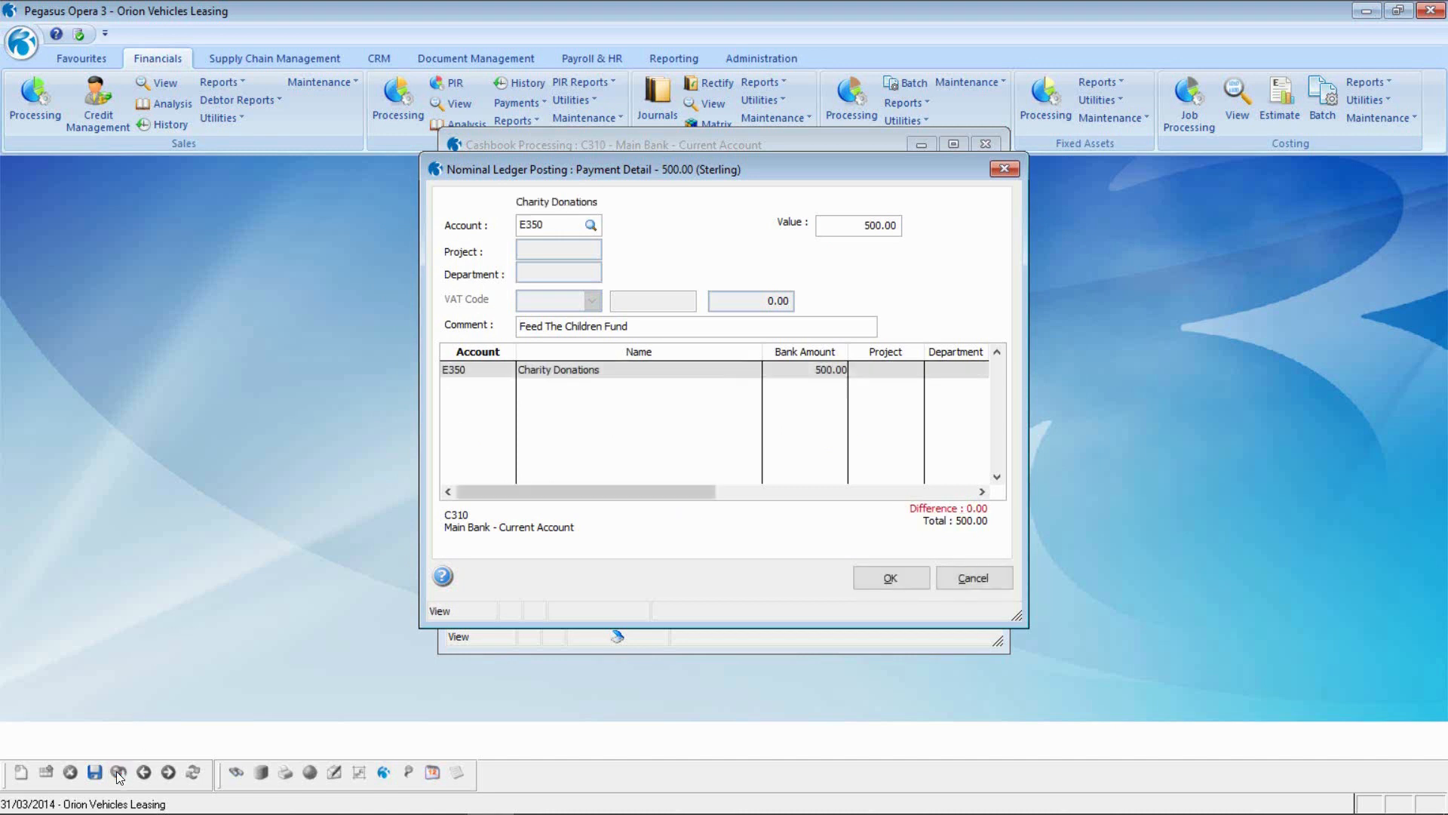
Post the nominal ledger payment and close its posting report preview.
{"action": "left_click", "coordinate": [881, 580]}
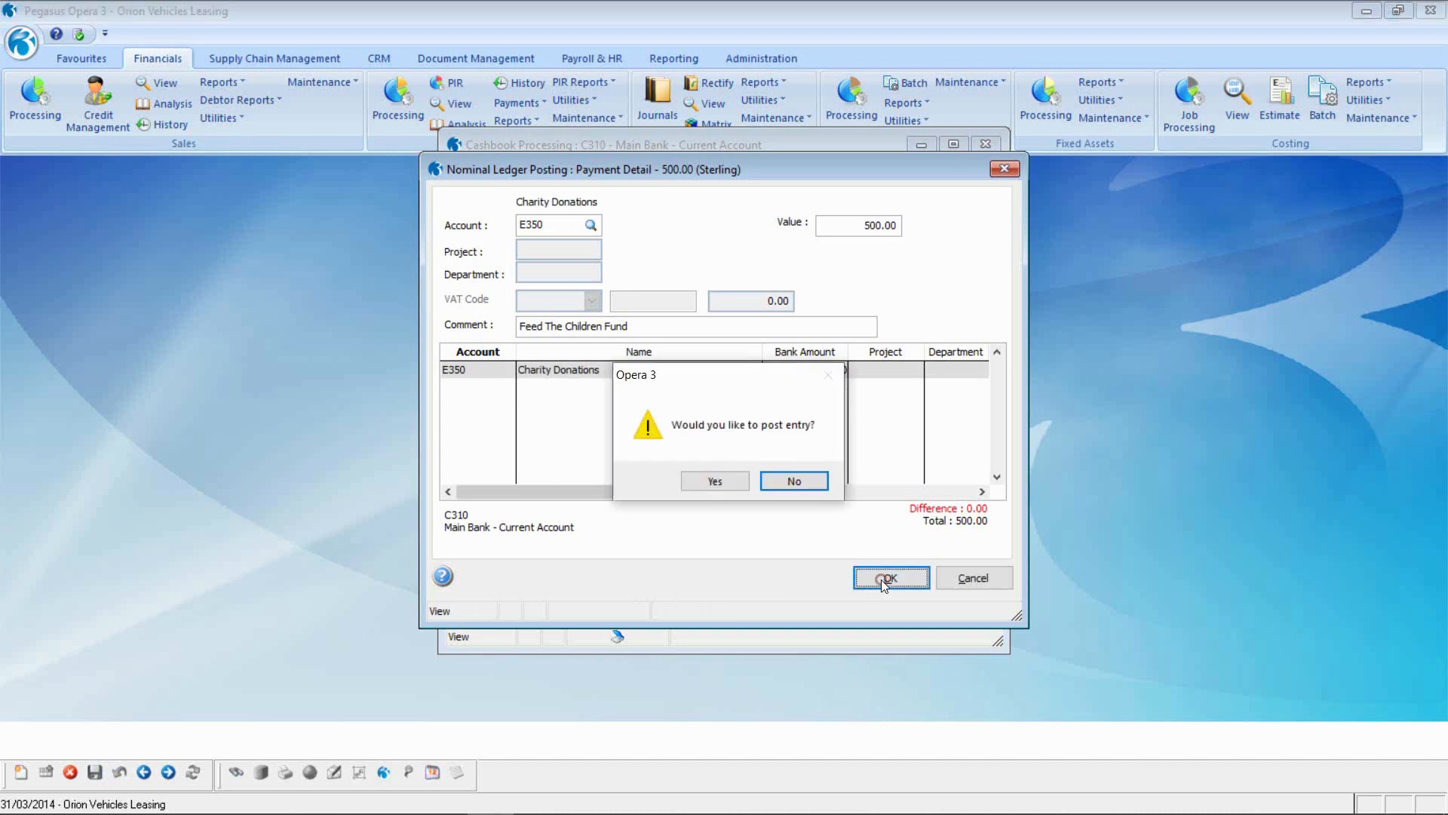
{"action": "left_click", "coordinate": [709, 483]}
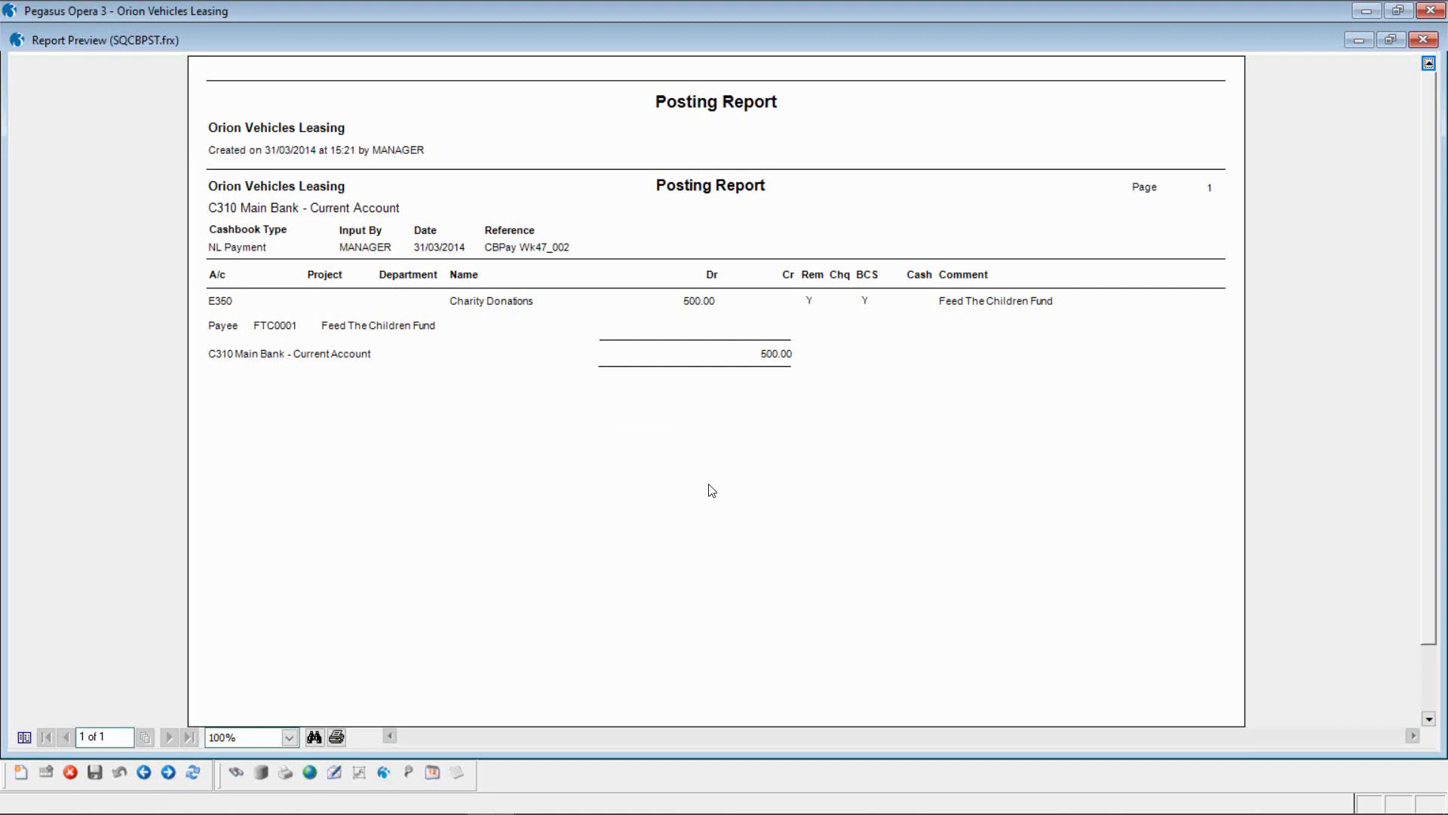
{"action": "left_click", "coordinate": [1422, 41]}
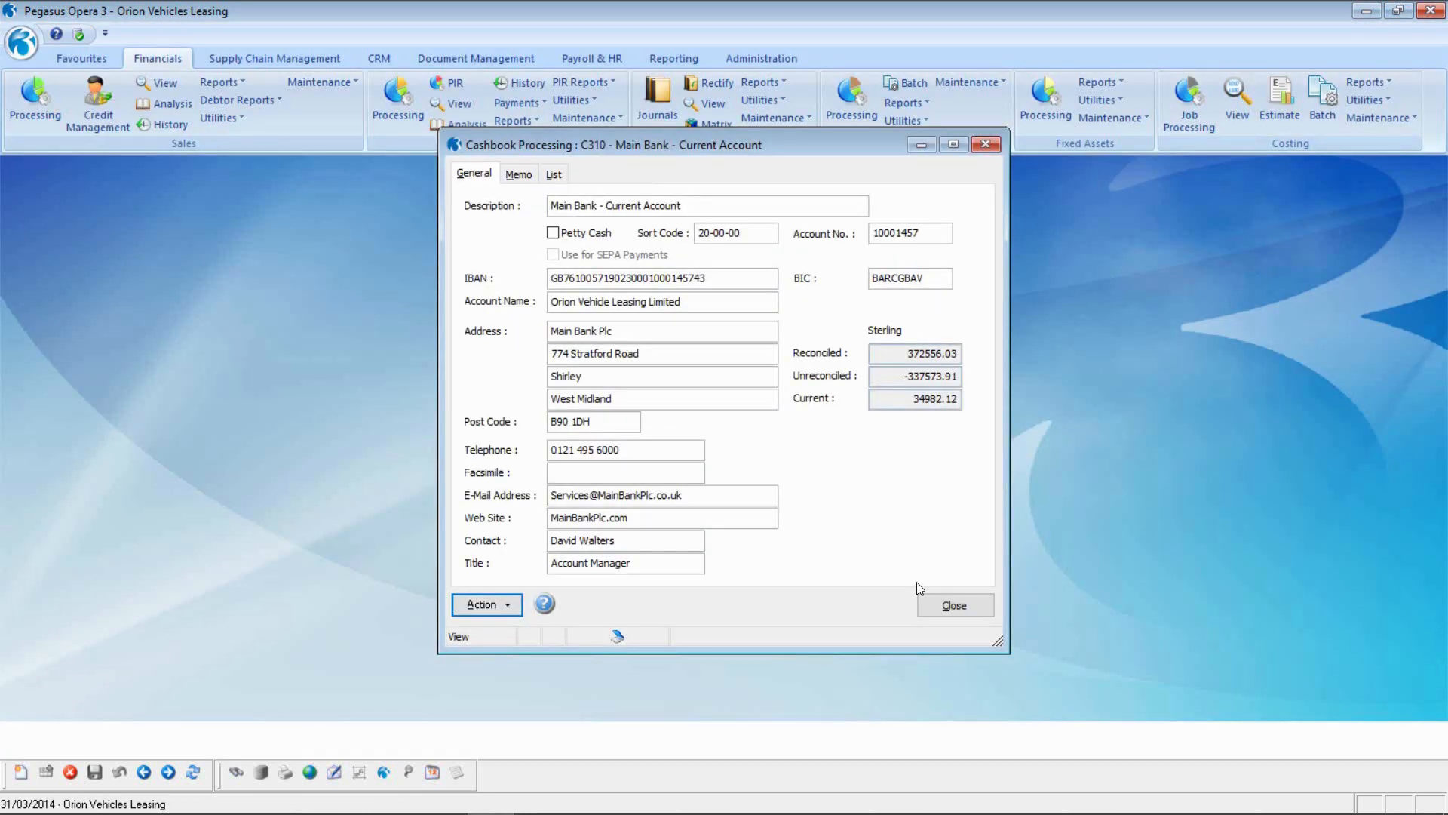
Close the cashbook account and publish the BACS List report for the Main Bank current account to screen.
{"action": "left_click", "coordinate": [929, 607]}
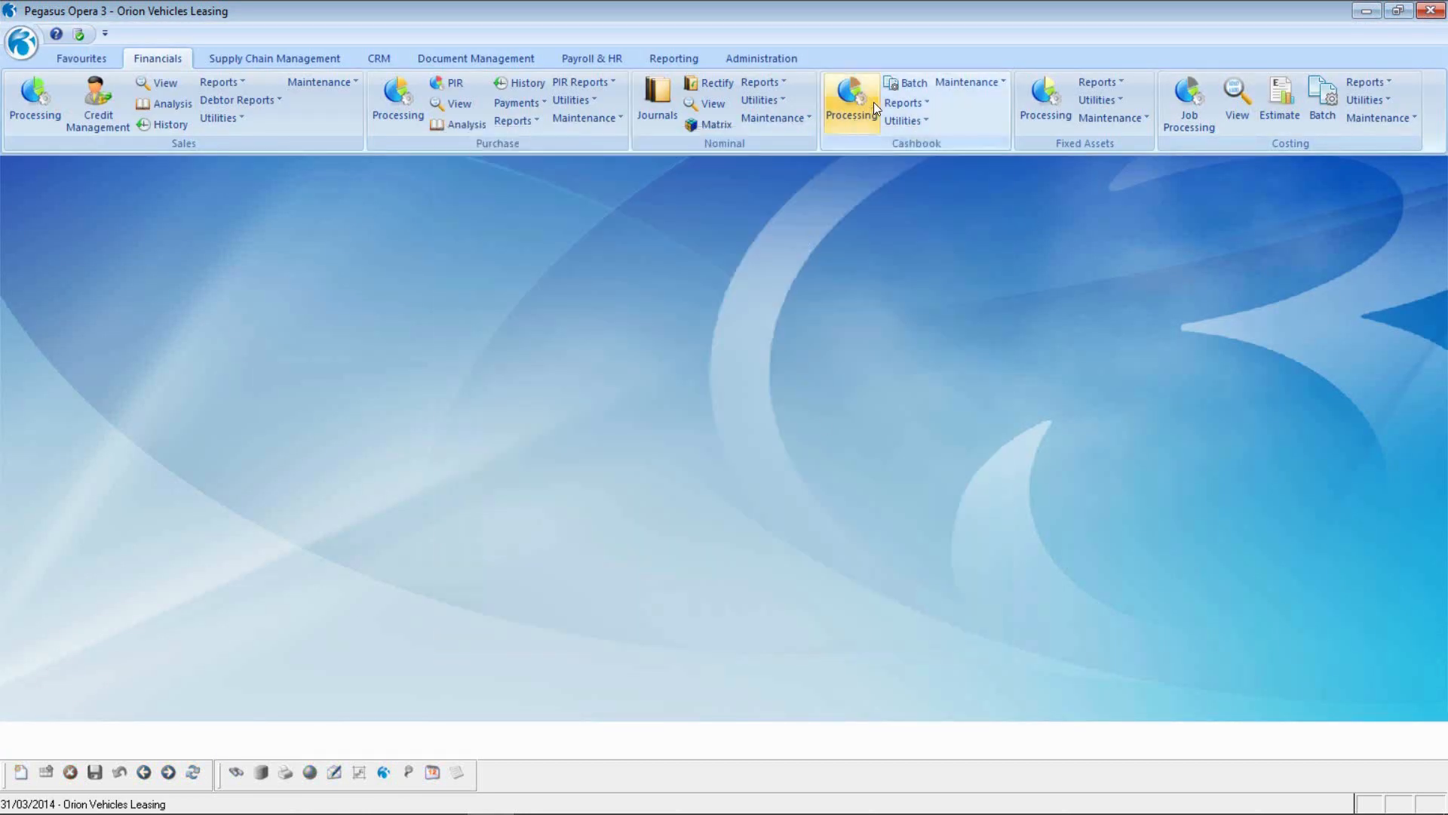
{"action": "left_click", "coordinate": [893, 103]}
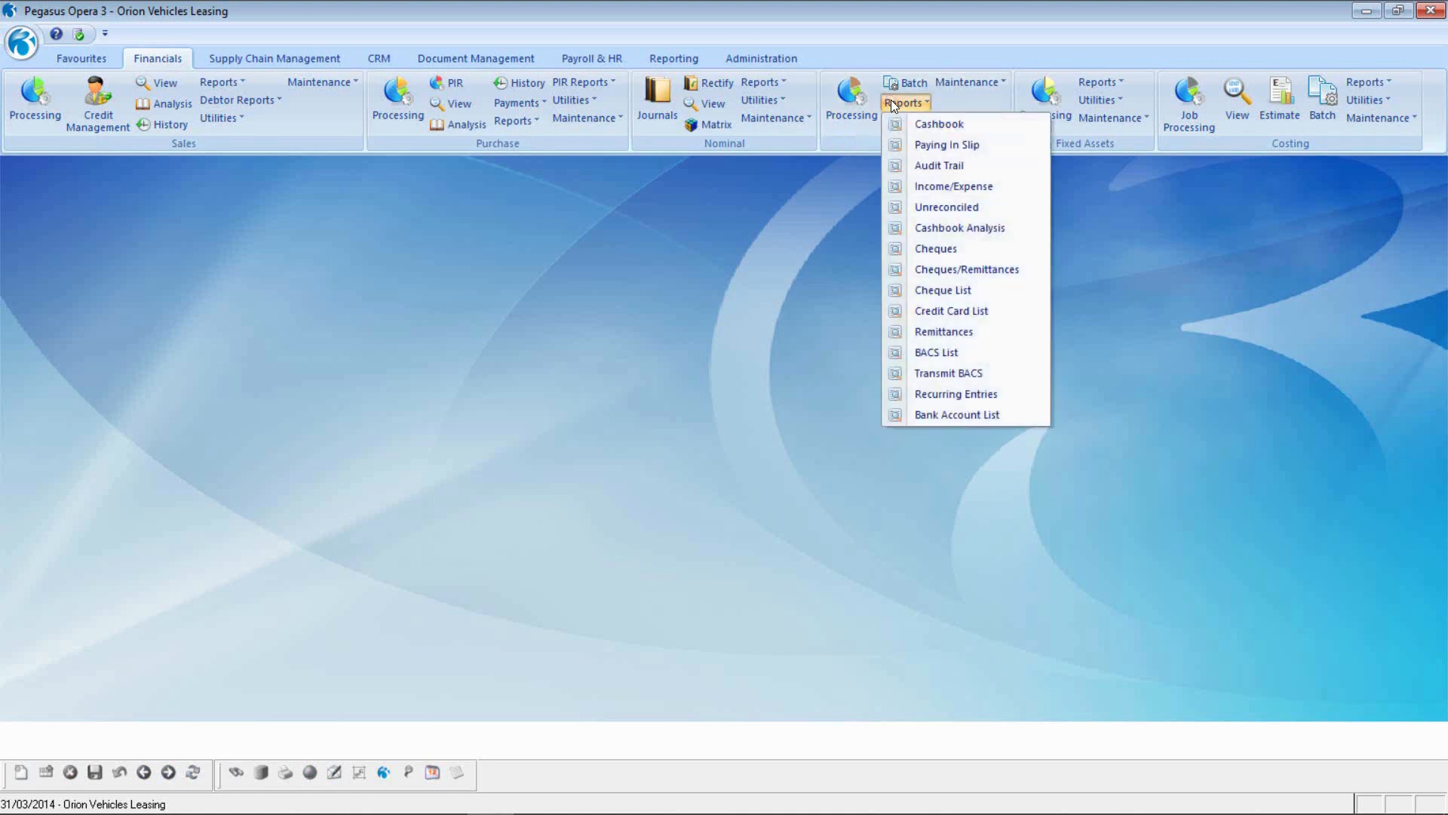
{"action": "left_click", "coordinate": [954, 352]}
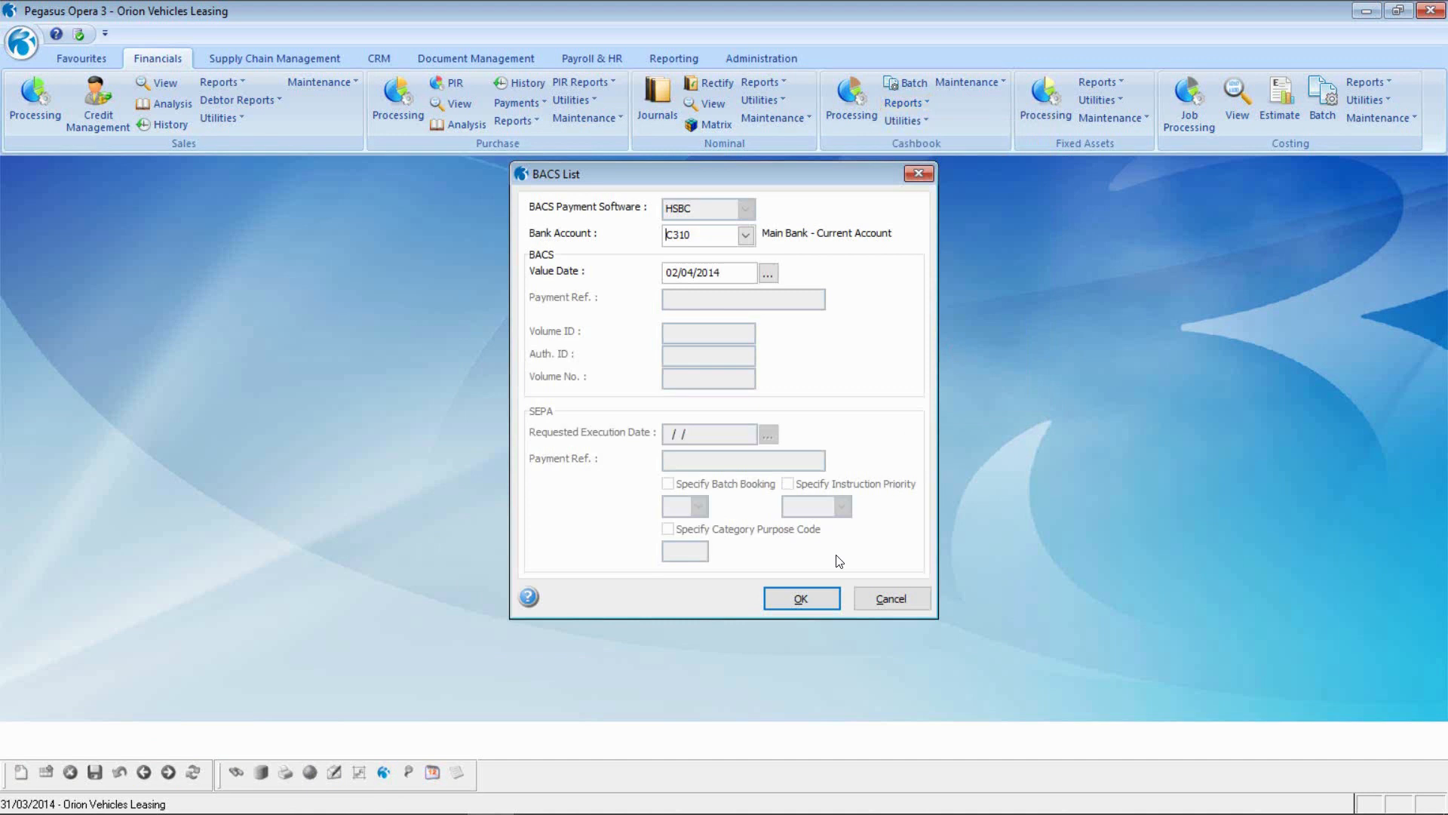
{"action": "left_click", "coordinate": [802, 595]}
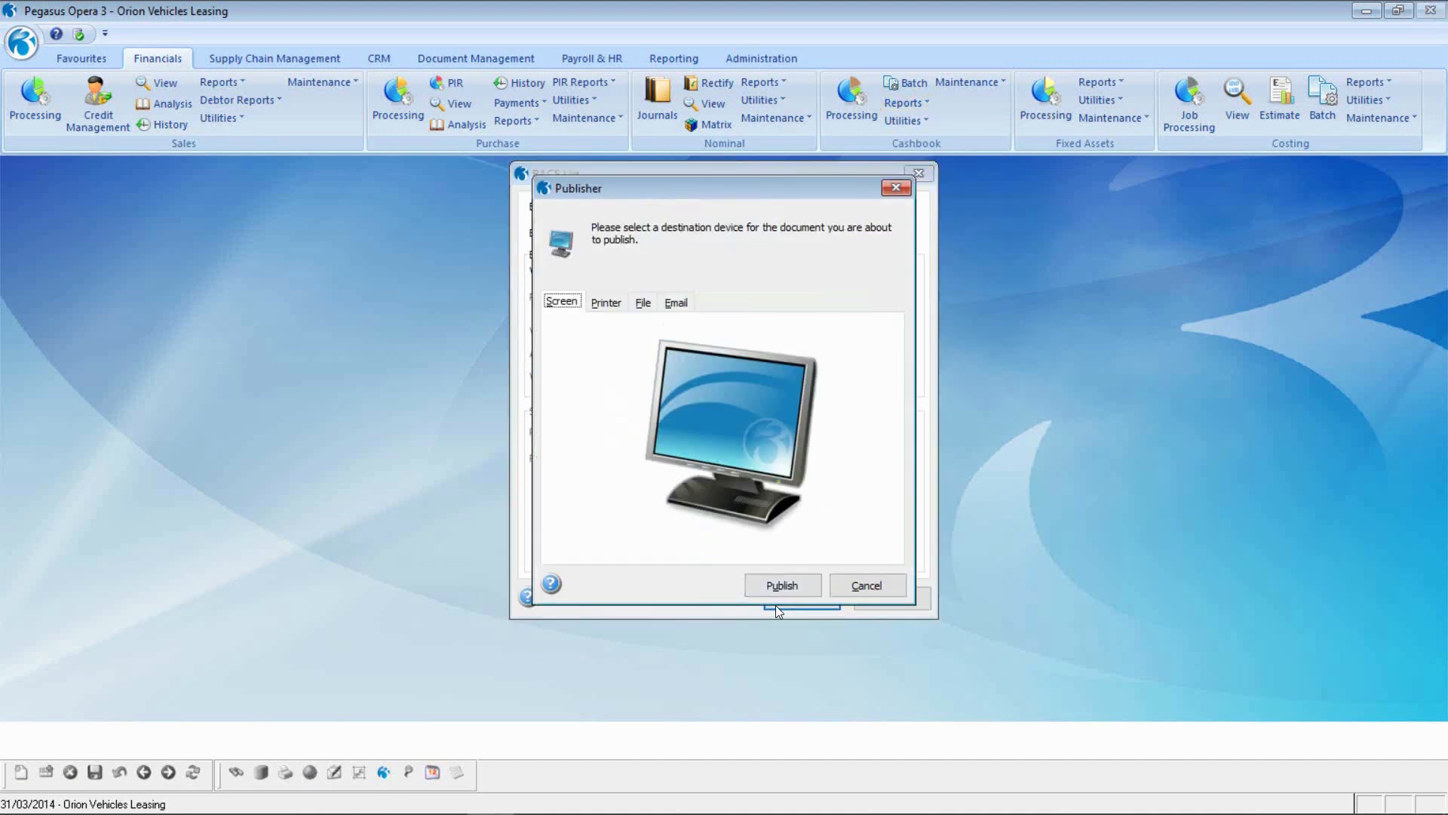
{"action": "left_click", "coordinate": [763, 582]}
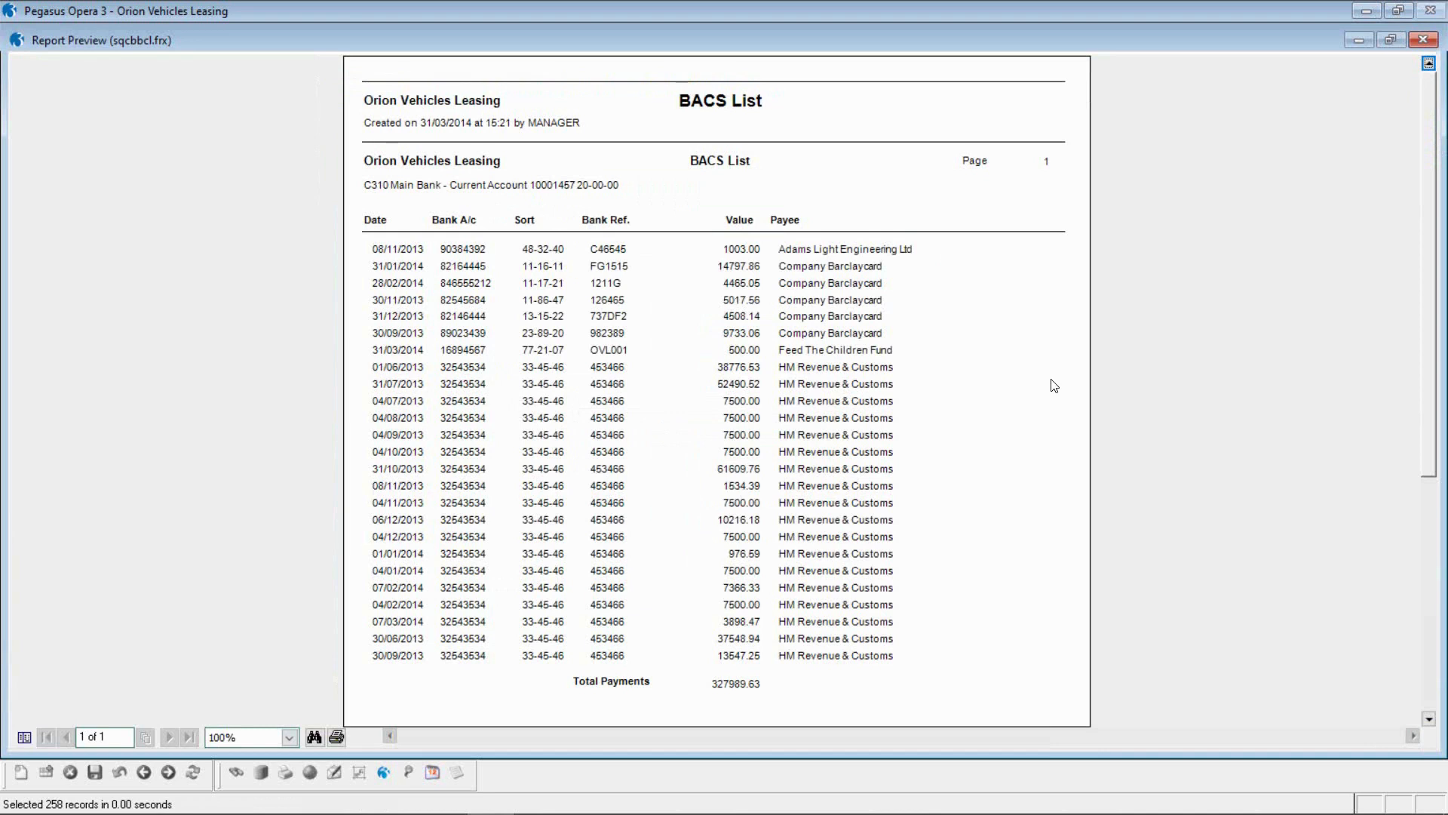
Search the BACS List preview for "feed", close the preview and confirm that the report printed OK.
{"action": "key", "text": "ctrl+f"}
{"action": "type", "text": "feed"}
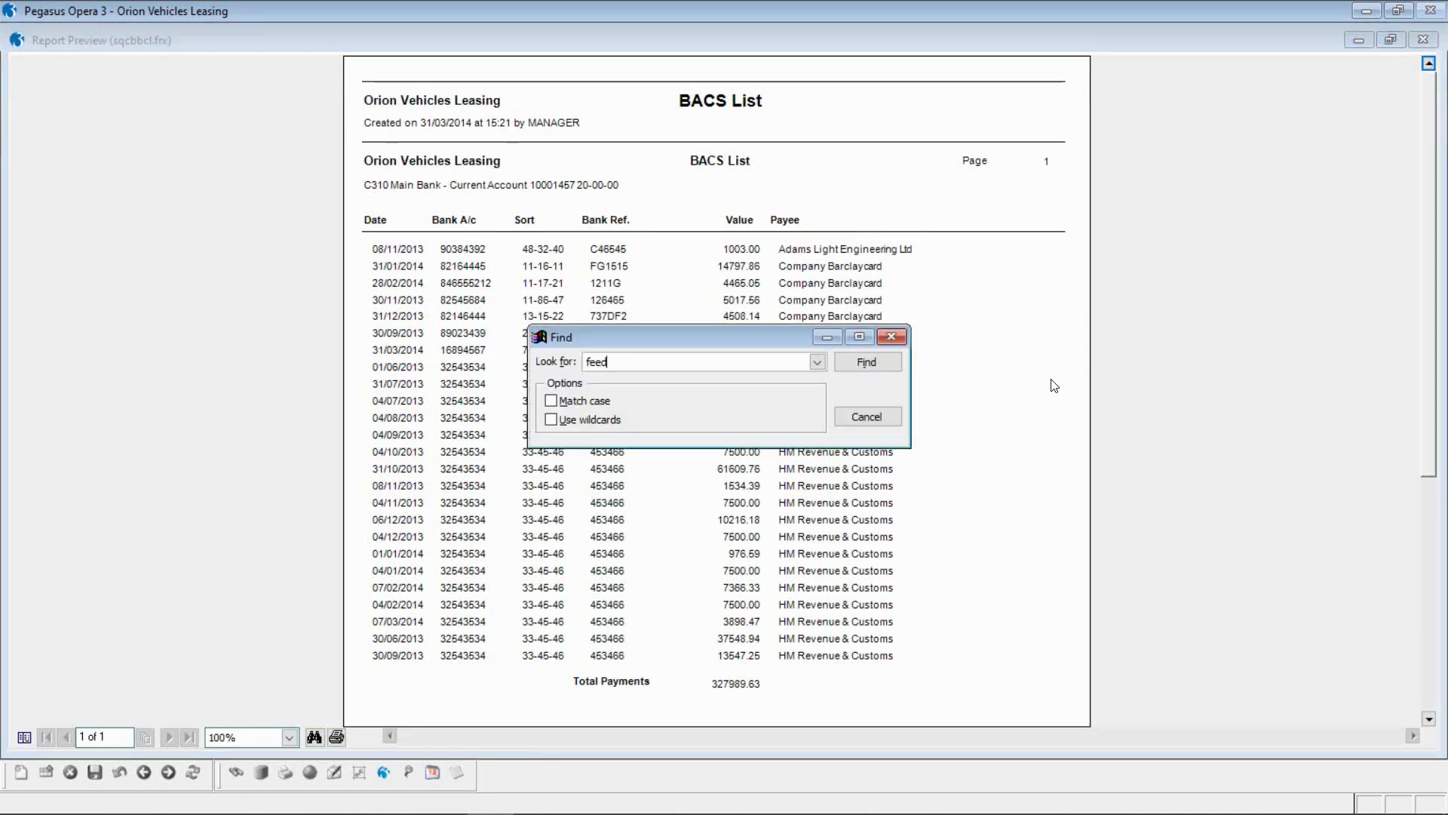
{"action": "key", "text": "Return"}
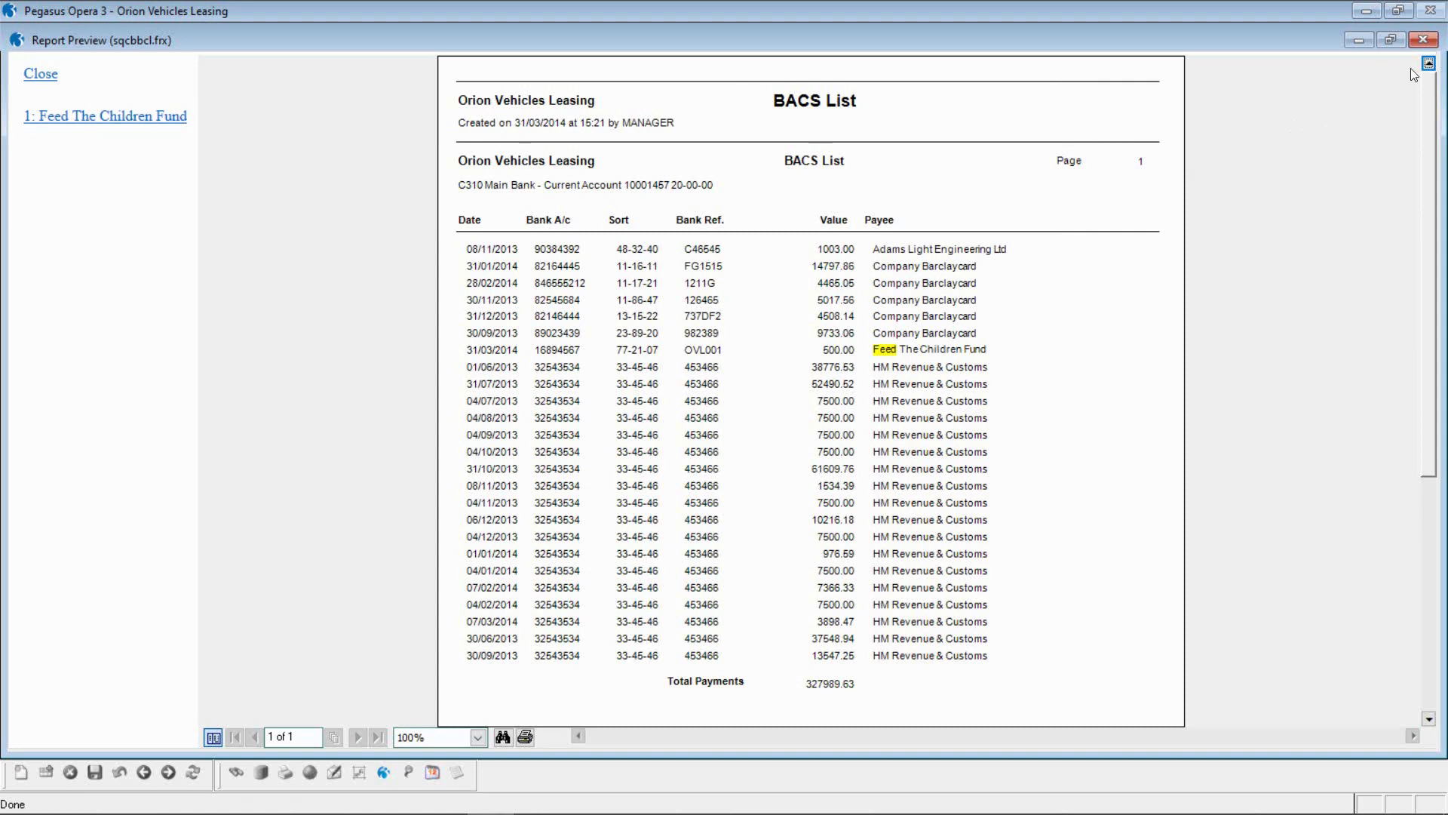
{"action": "left_click", "coordinate": [1423, 40]}
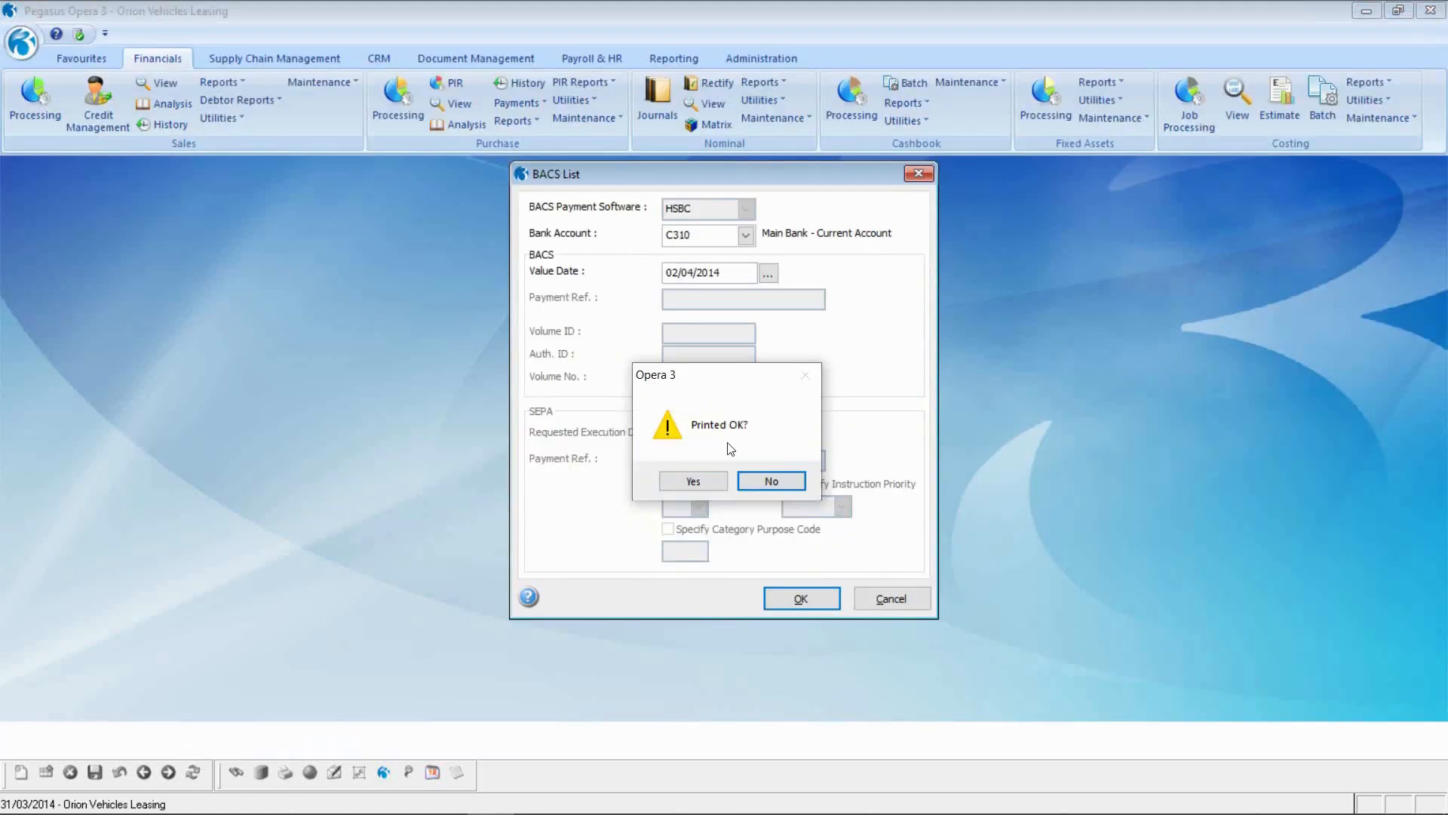
{"action": "left_click", "coordinate": [705, 482]}
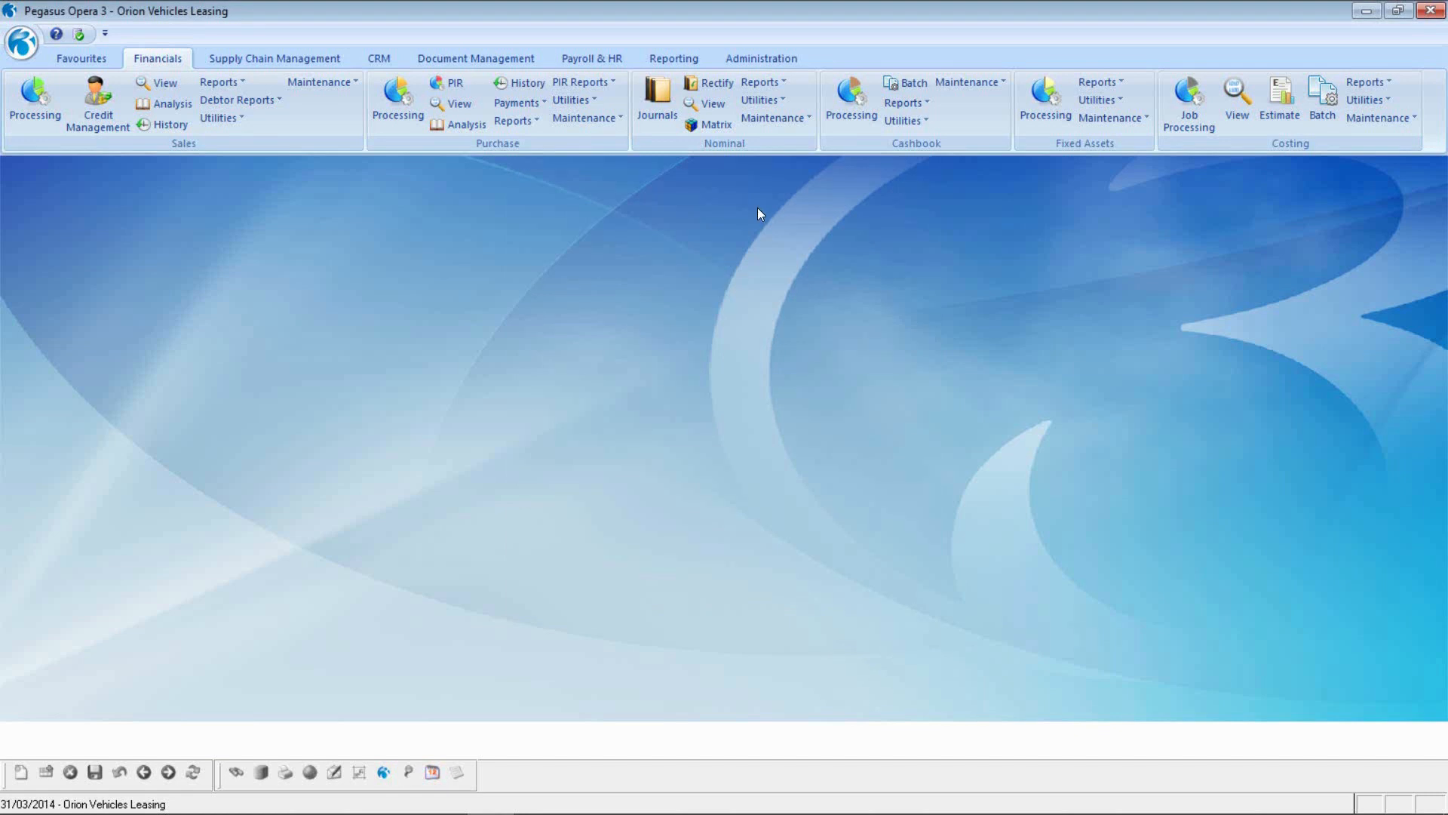
Open the cashbook Remittances report for the Main Bank current account, view its email publishing options and cancel publishing.
{"action": "left_click", "coordinate": [903, 104]}
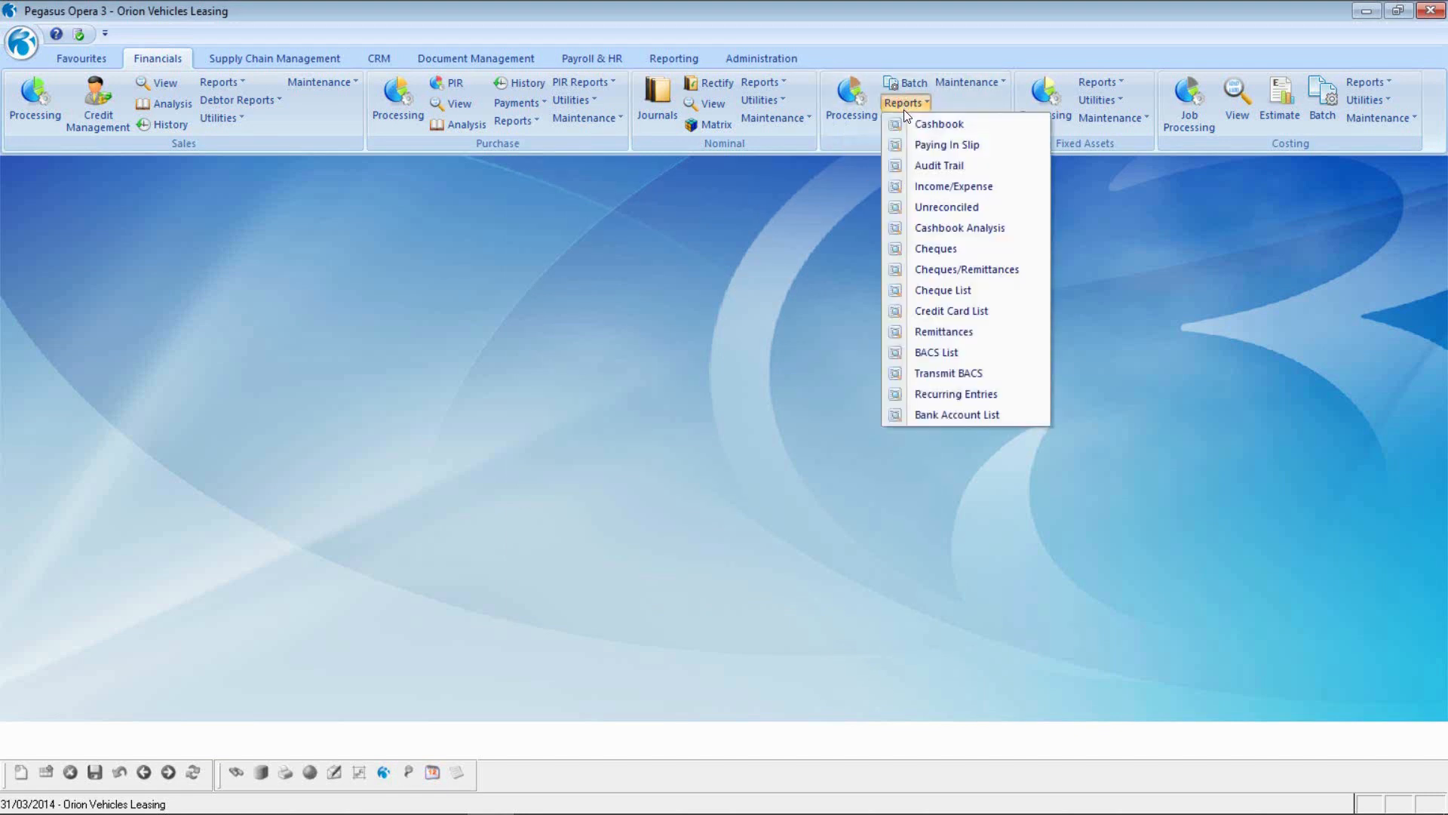
{"action": "left_click", "coordinate": [959, 337]}
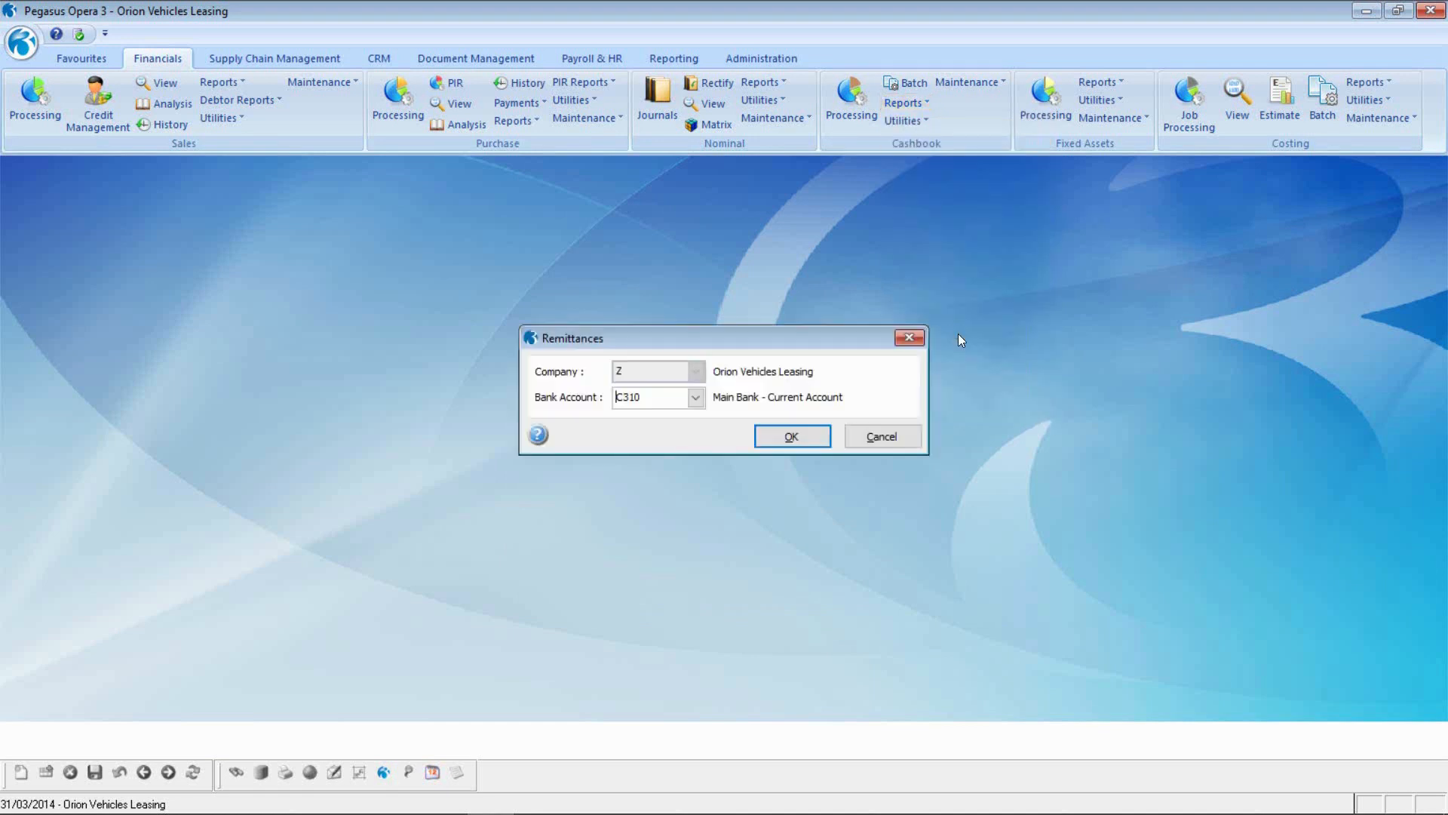
{"action": "left_click", "coordinate": [798, 439]}
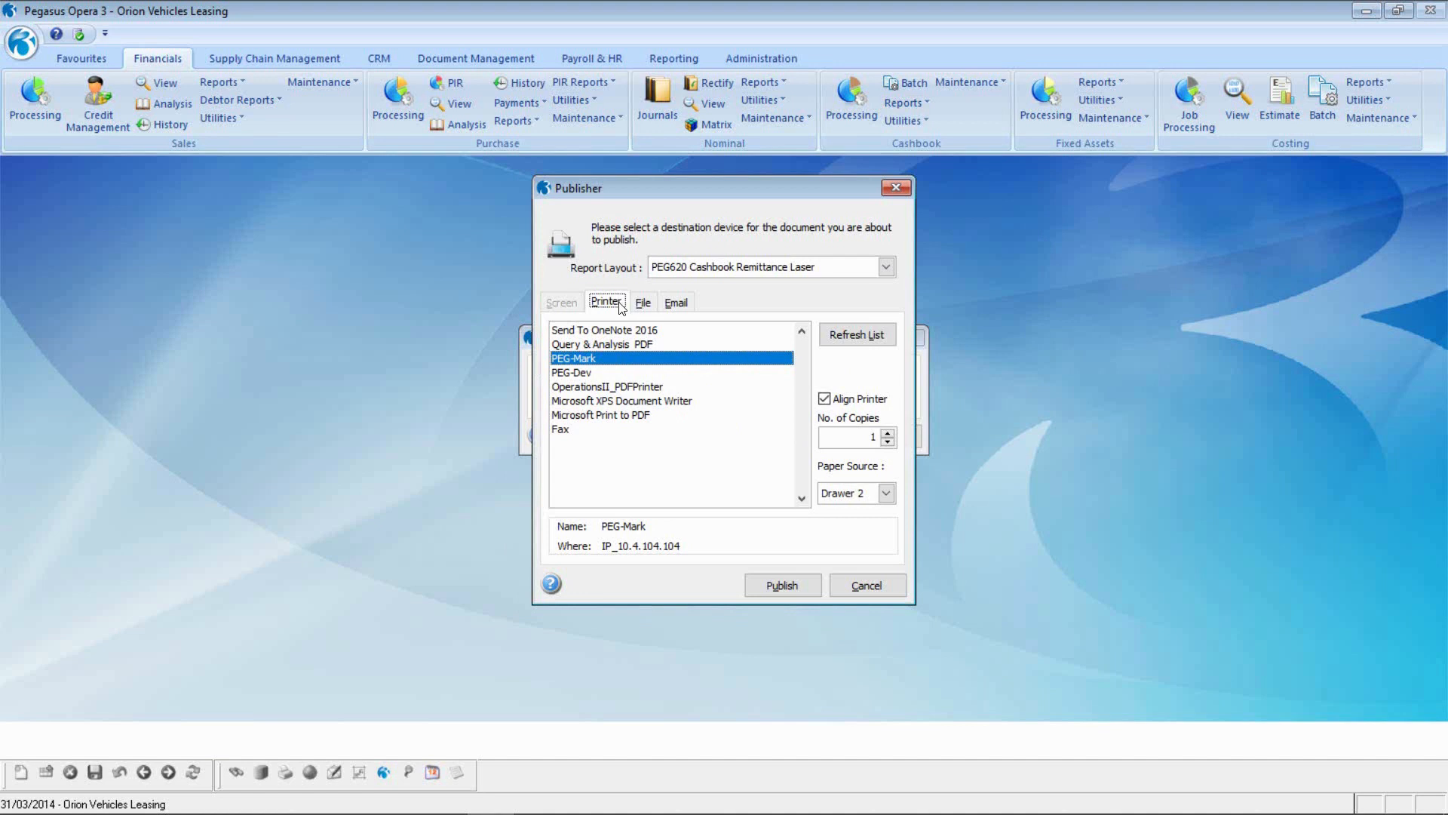
{"action": "left_click", "coordinate": [675, 303]}
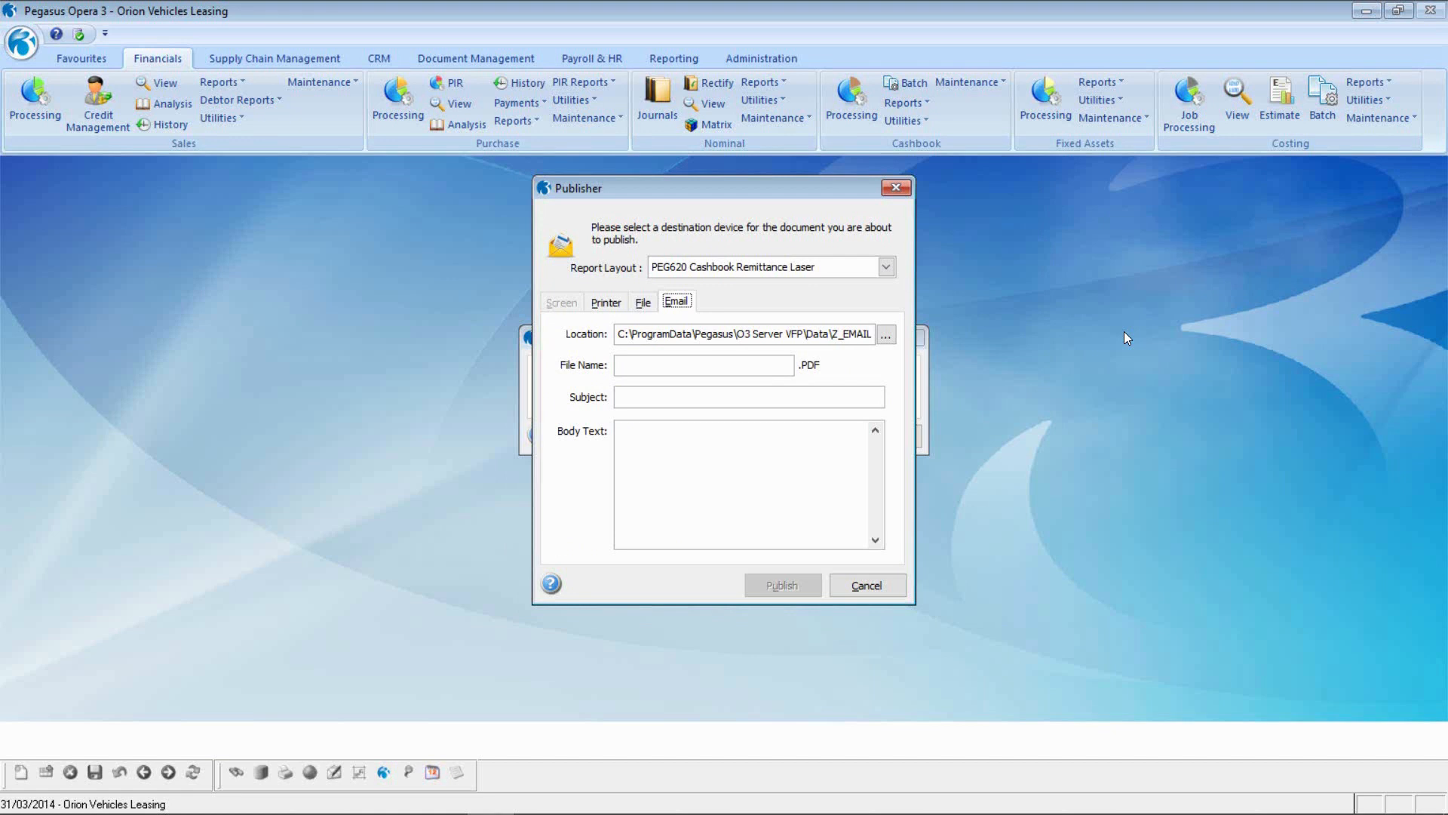
{"action": "left_click", "coordinate": [878, 591]}
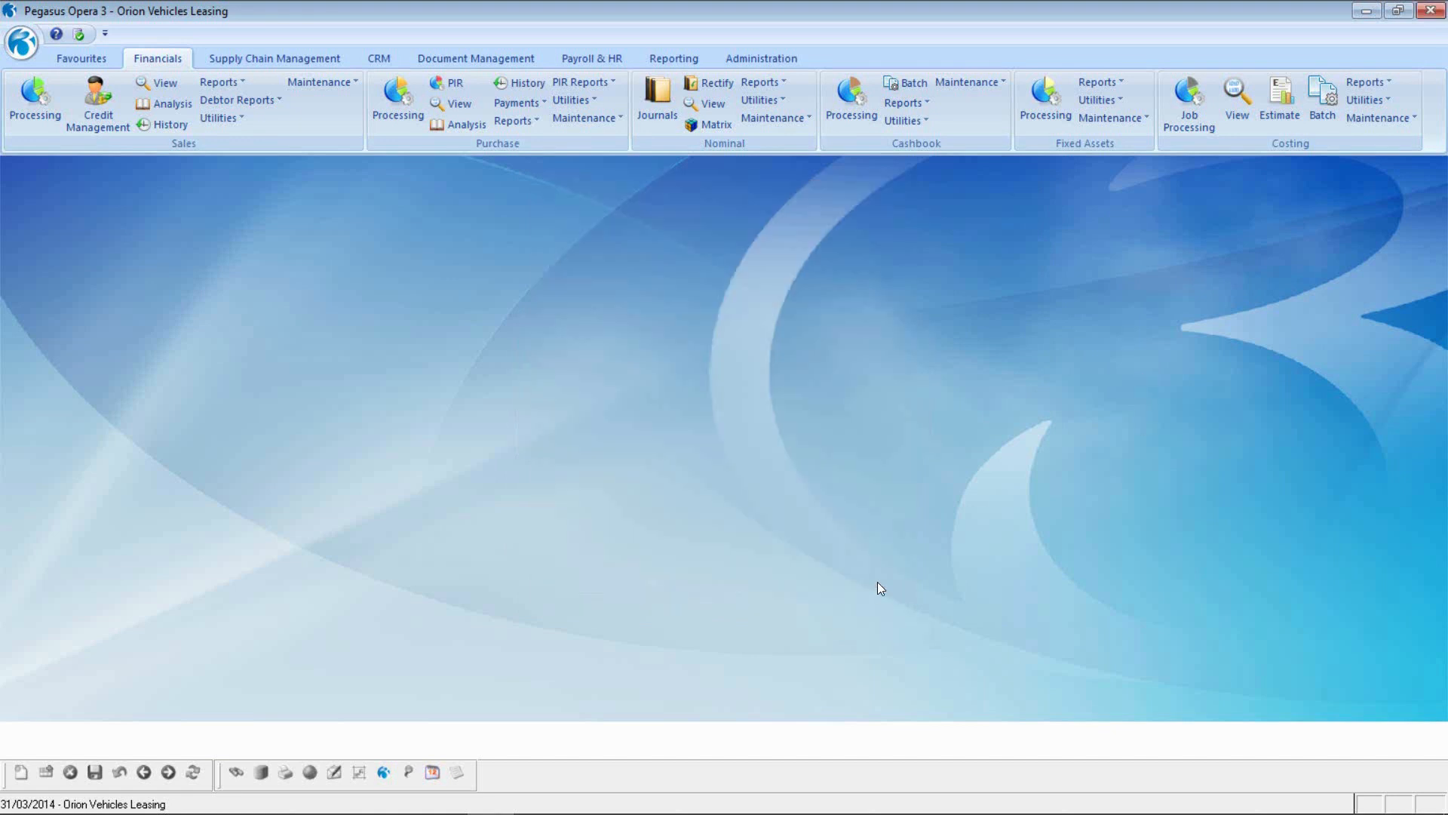
Call up the cashbook's BACS transmission and decline to transmit.
{"action": "left_click", "coordinate": [898, 105]}
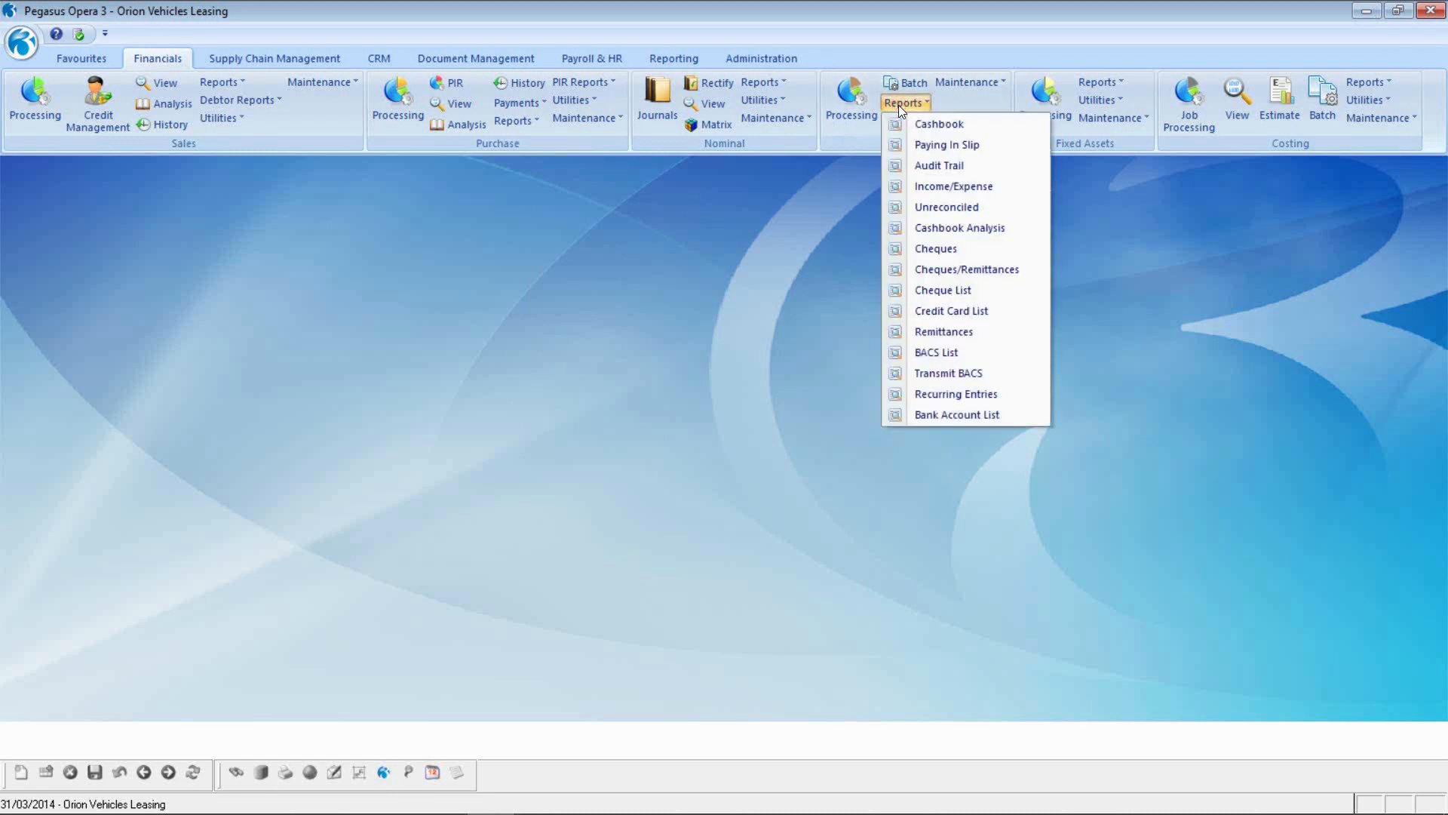
{"action": "left_click", "coordinate": [955, 374]}
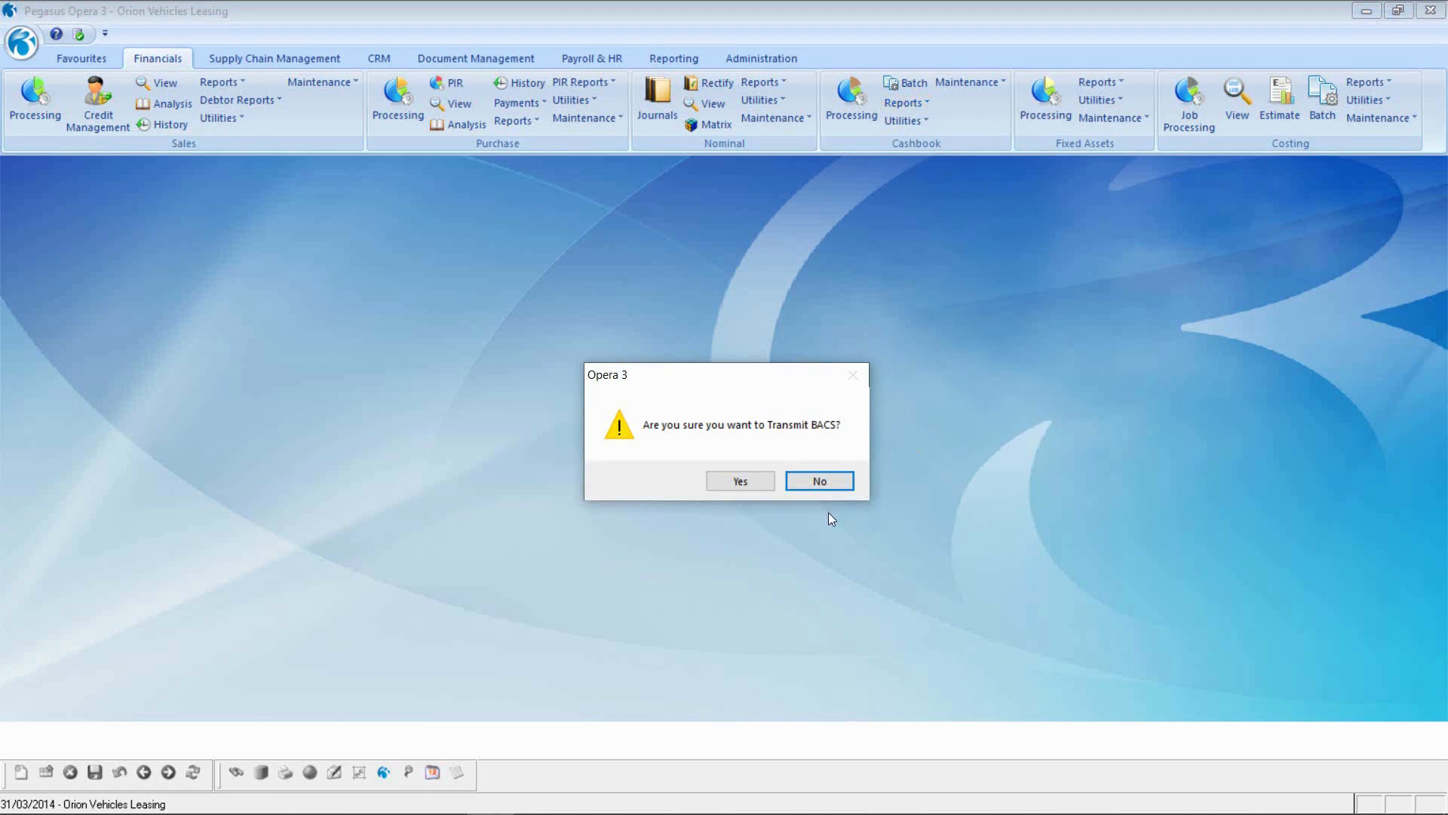
{"action": "left_click", "coordinate": [790, 485]}
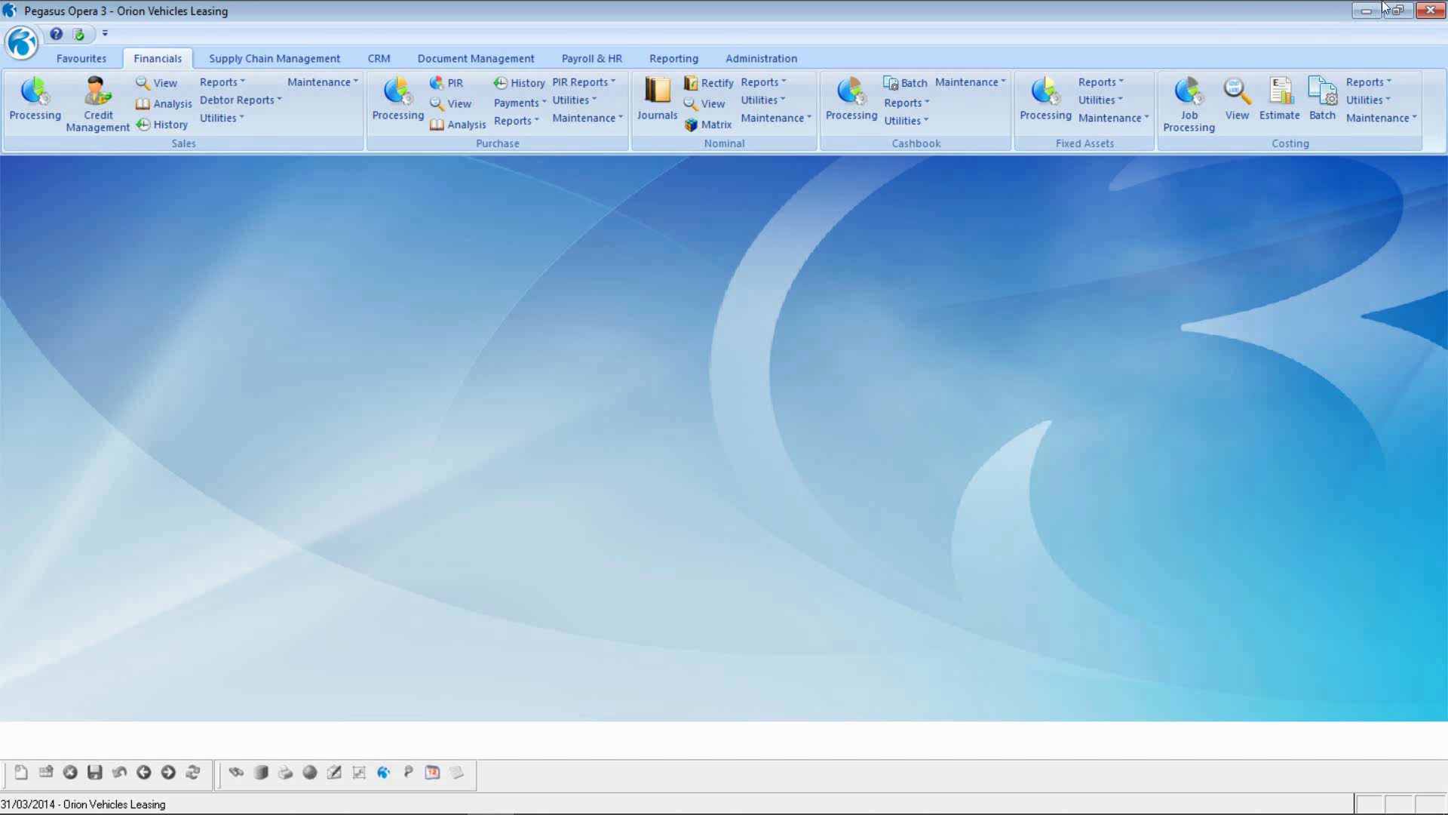
Open cashbook batch processing for the Main Bank current account and create a new batch with reference CB_Wk47_001.
{"action": "left_click", "coordinate": [904, 85]}
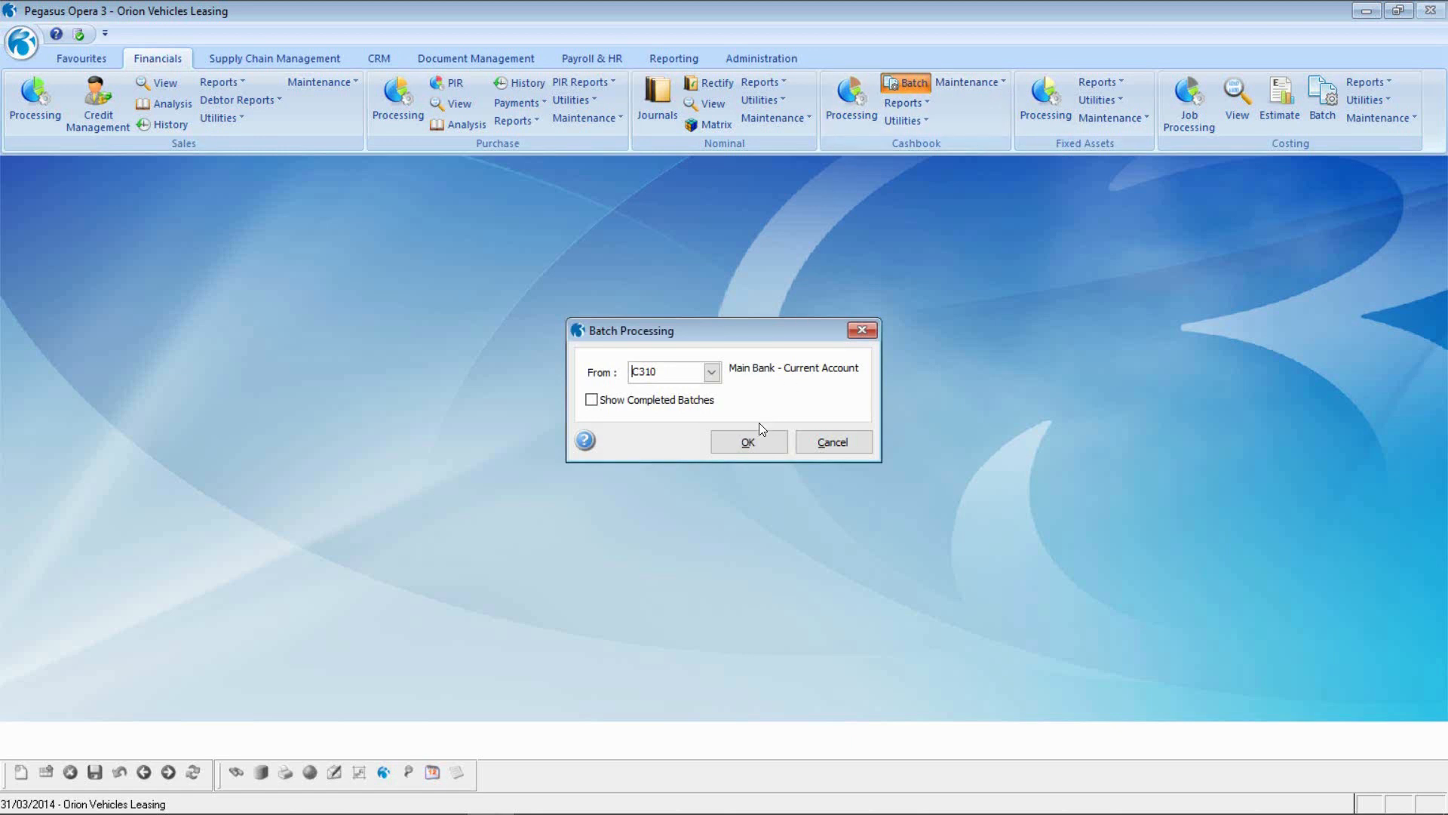
{"action": "left_click", "coordinate": [748, 444]}
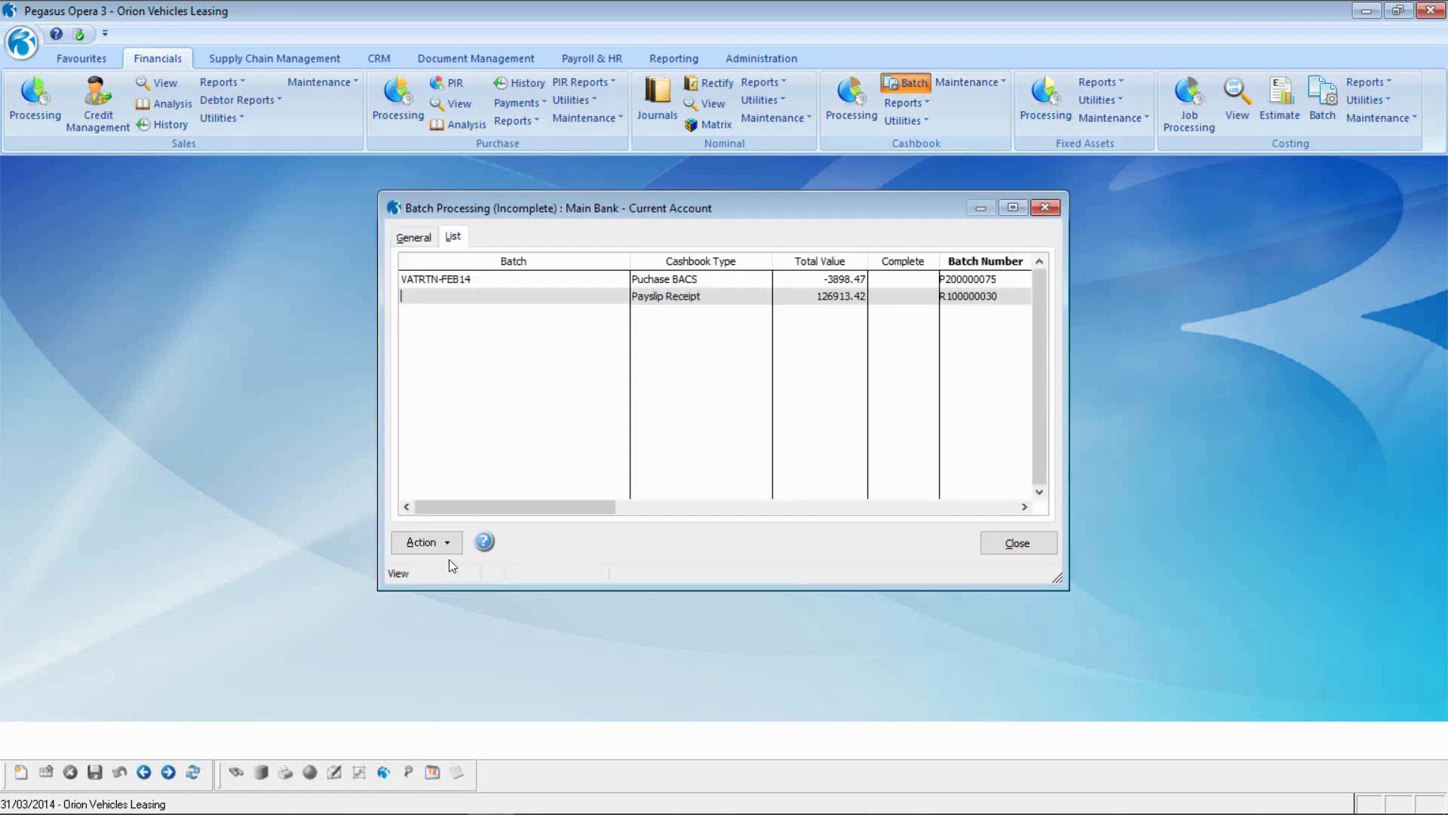
{"action": "left_click", "coordinate": [22, 783]}
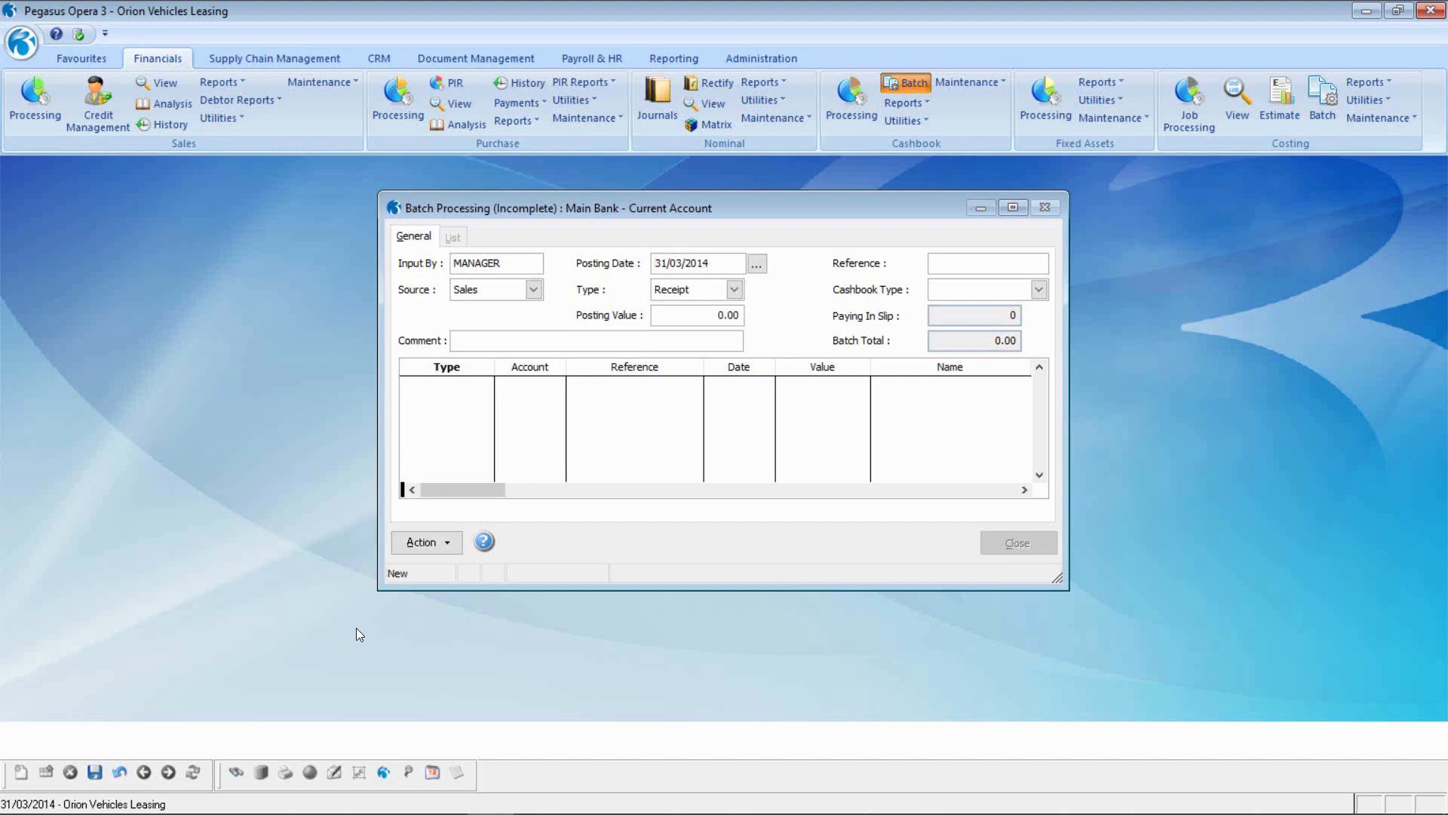
{"action": "type", "text": "CB_Wk47_001"}
{"action": "key", "text": "Tab"}
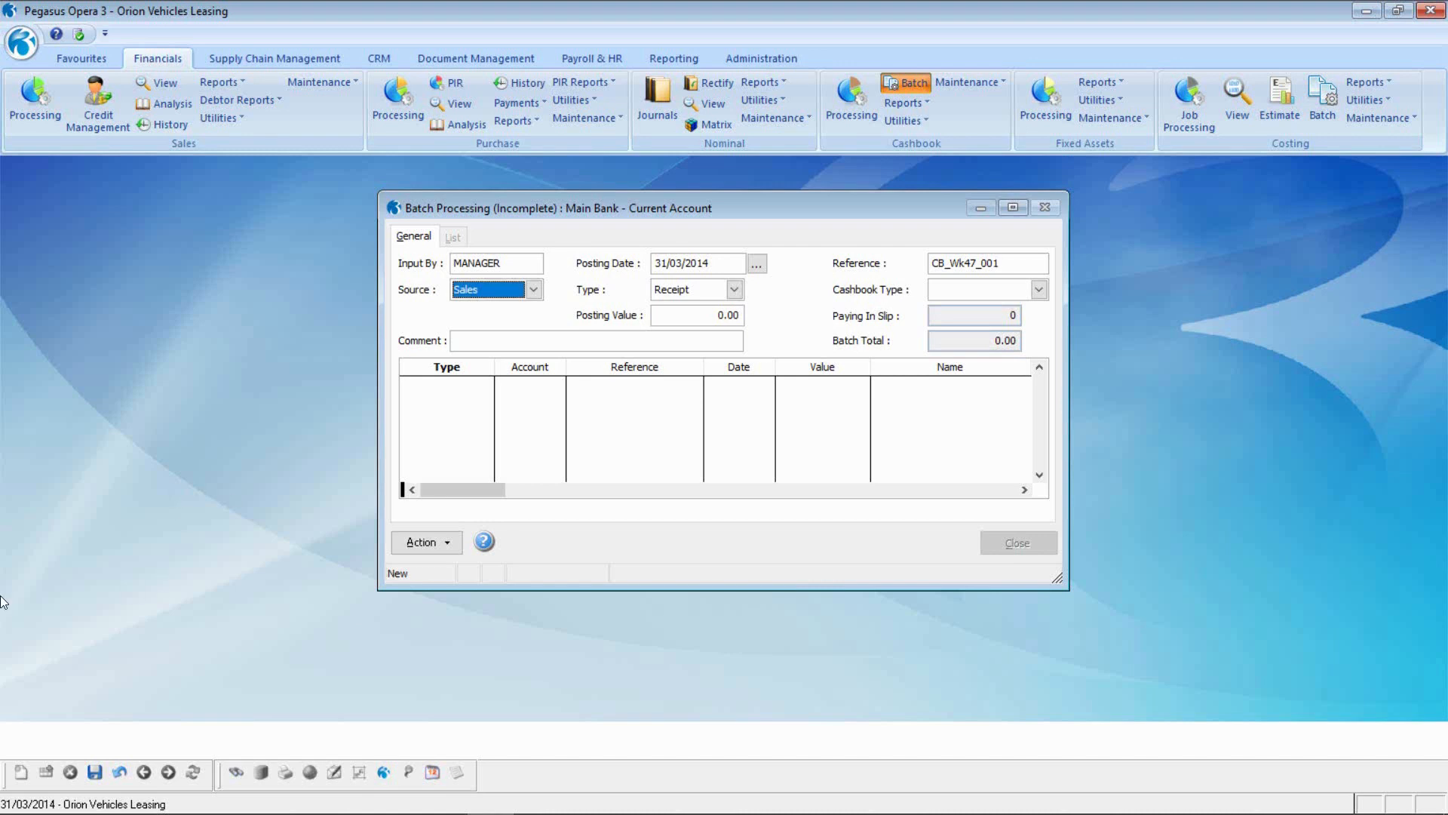
Set the batch source to Sales, the type to Receipt and the cashbook type to Payslip Receipt.
{"action": "left_click", "coordinate": [534, 292]}
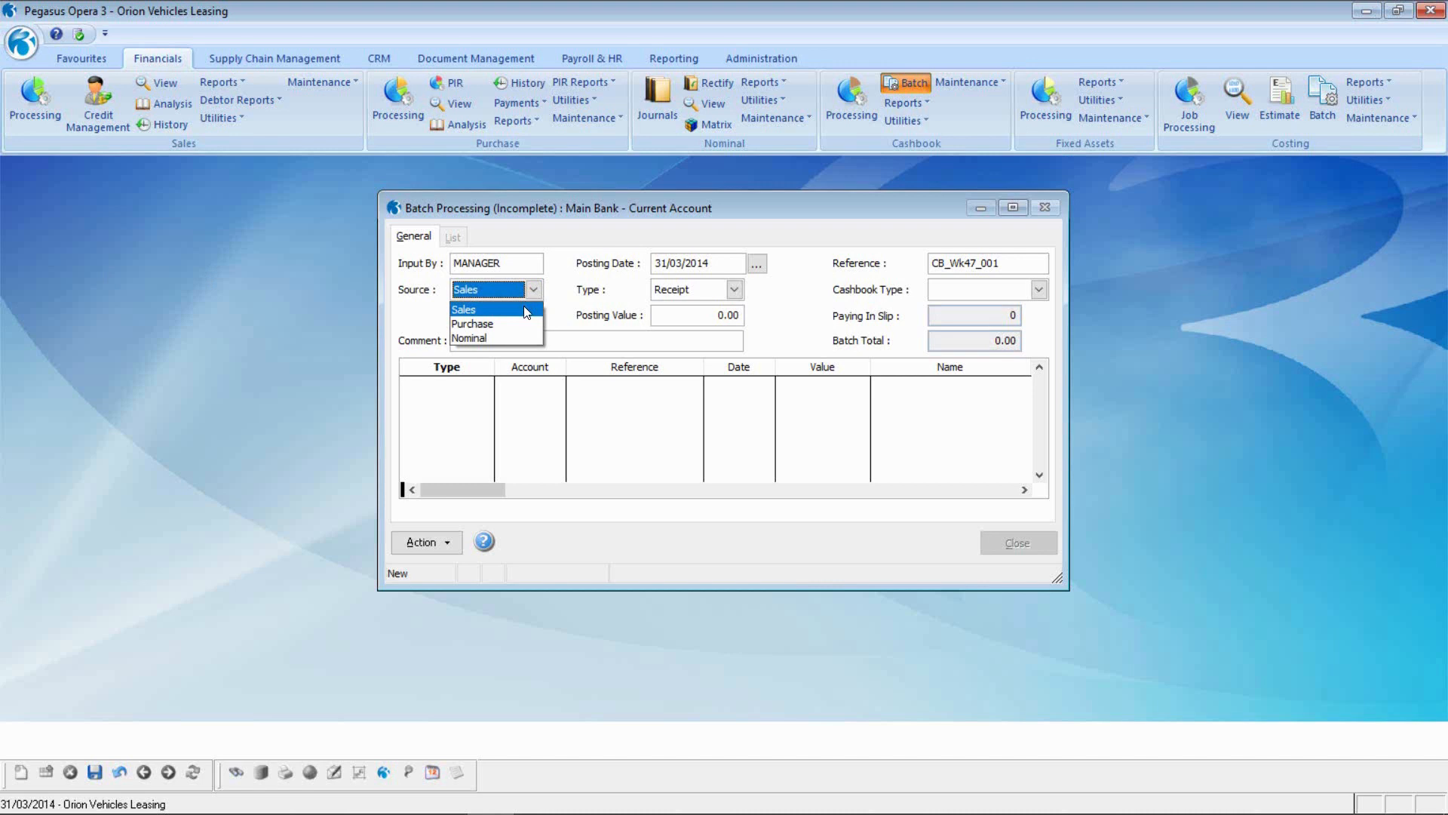
{"action": "left_click", "coordinate": [527, 310]}
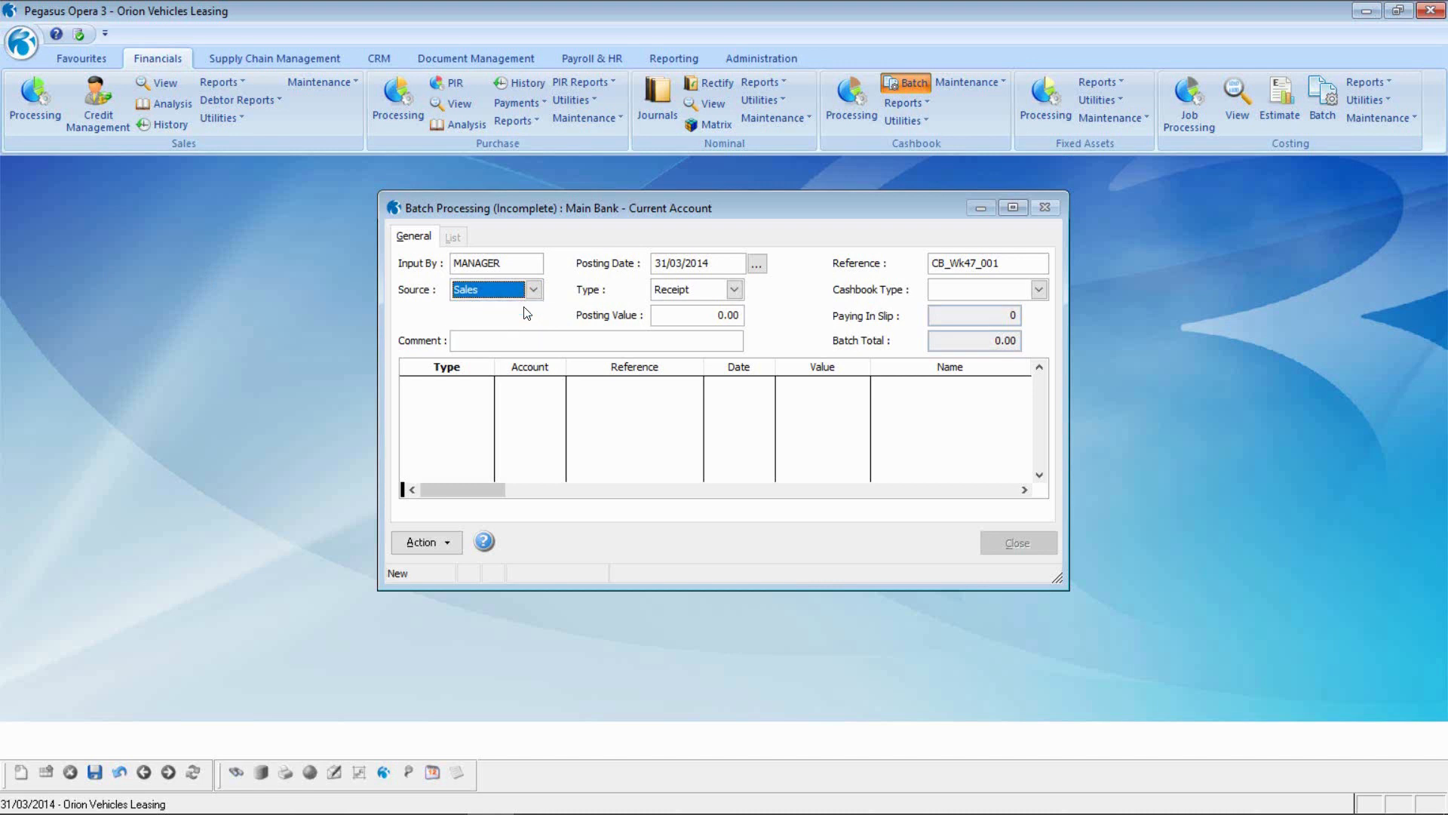
{"action": "left_click", "coordinate": [735, 291]}
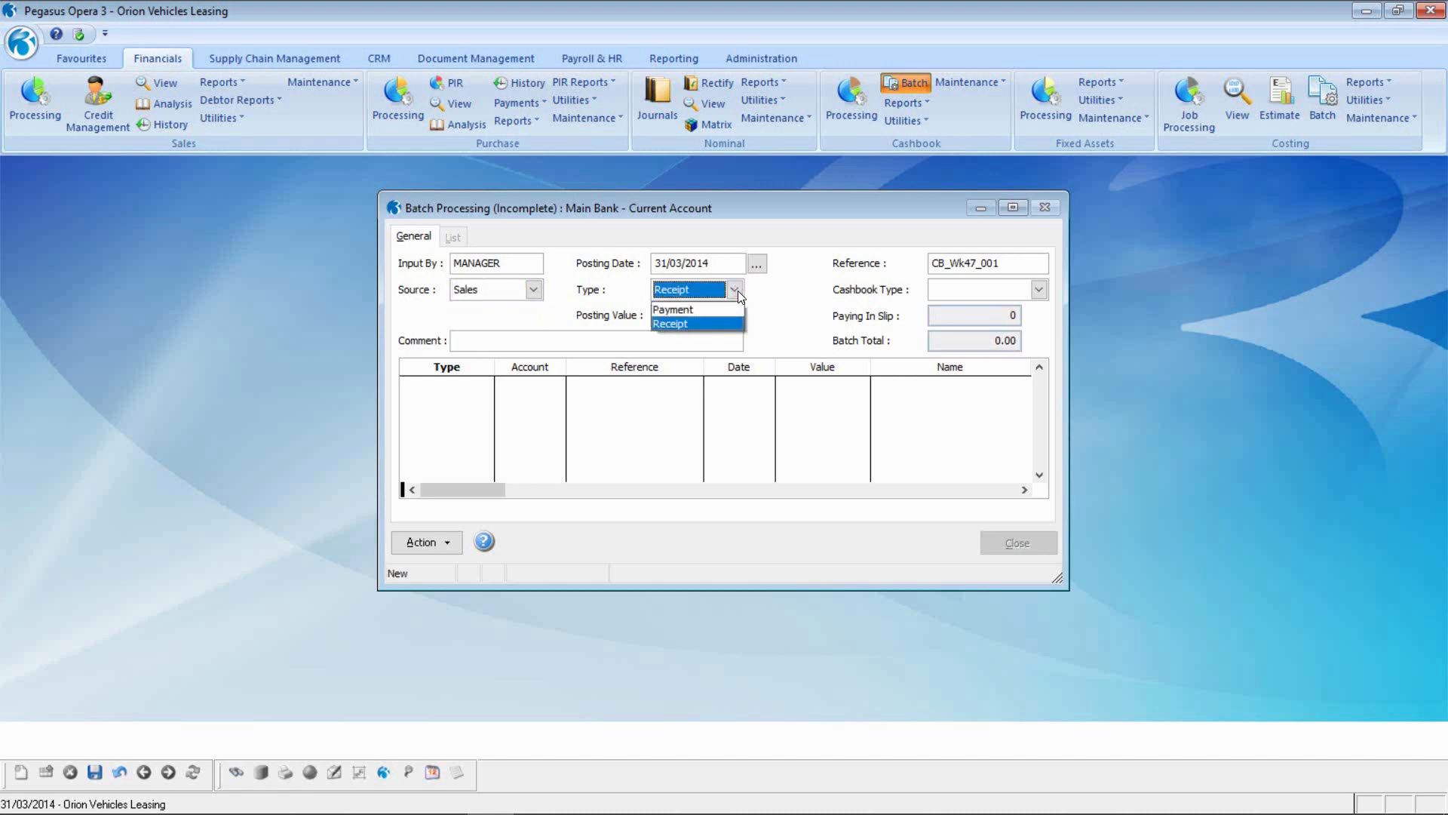
{"action": "left_click", "coordinate": [725, 325]}
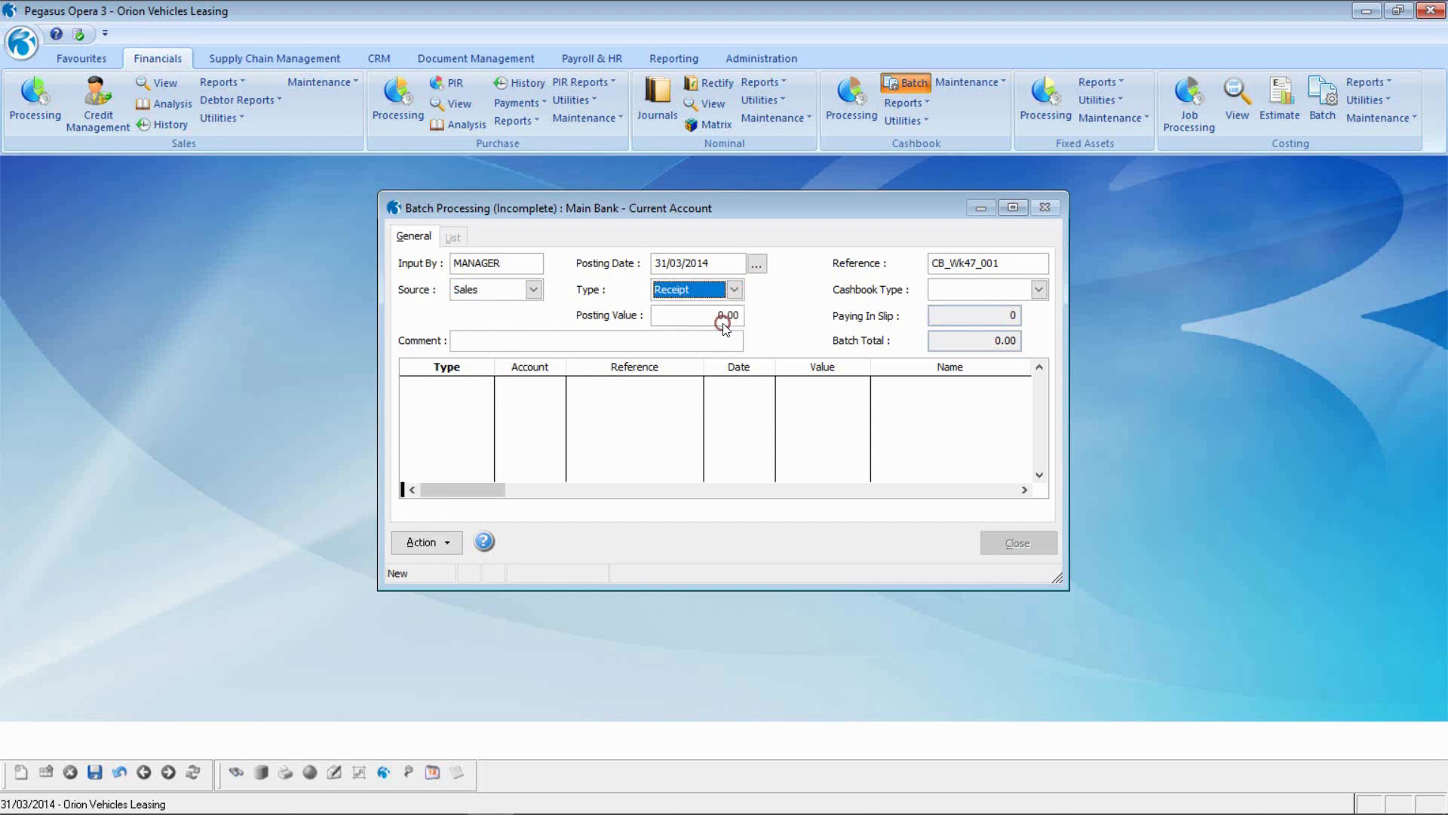
{"action": "left_click", "coordinate": [1038, 290]}
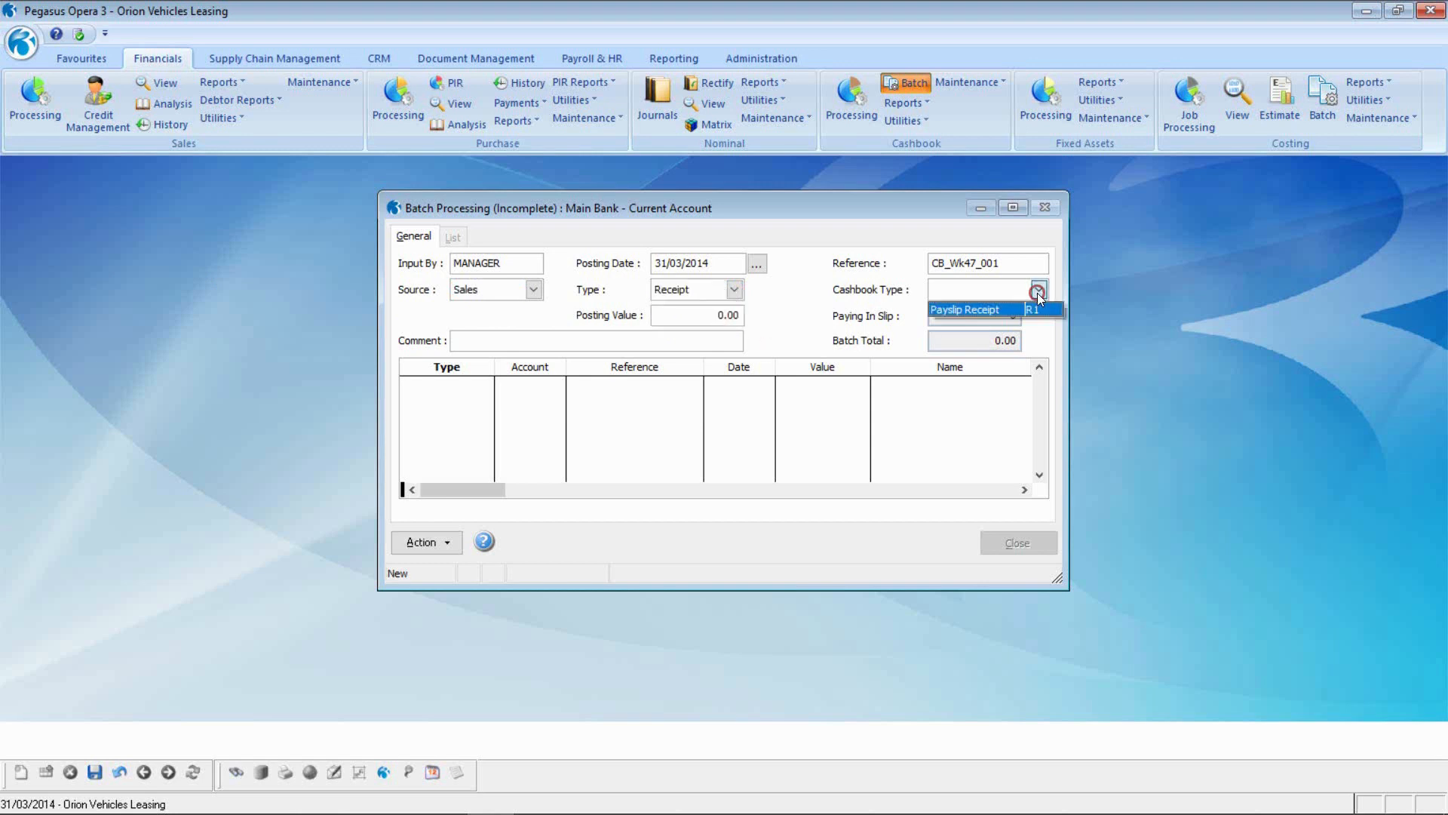
{"action": "left_click", "coordinate": [994, 310]}
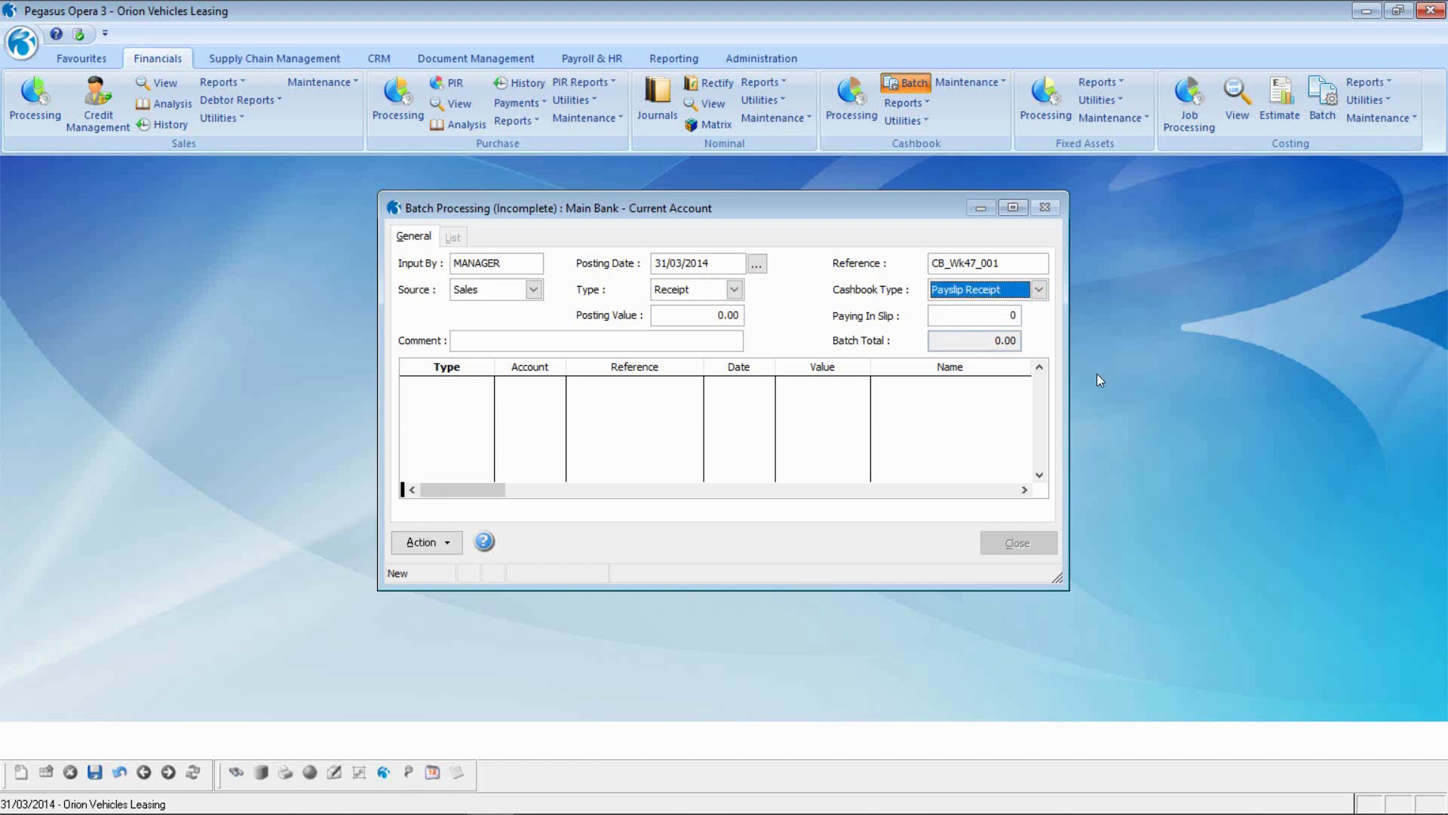
Enter posting value 1000 and comment "Week 47 - 001 / Sales Receipts" for the batch, and proceed to the sales ledger posting.
{"action": "left_click", "coordinate": [692, 314]}
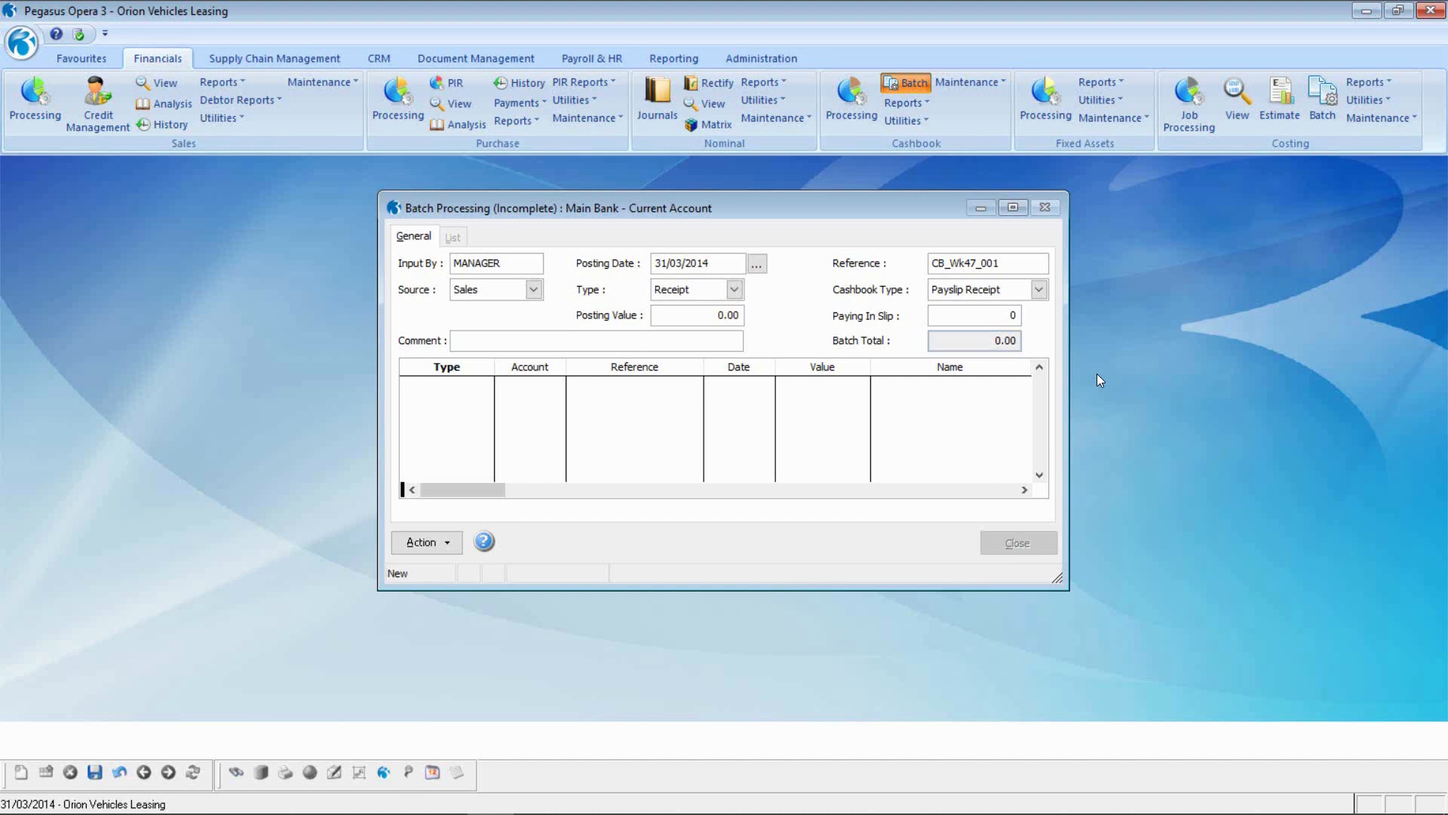
{"action": "type", "text": "1"}
{"action": "type", "text": "00"}
{"action": "key", "text": "Tab"}
{"action": "type", "text": "Week 47 - 001 / Sales Receipts"}
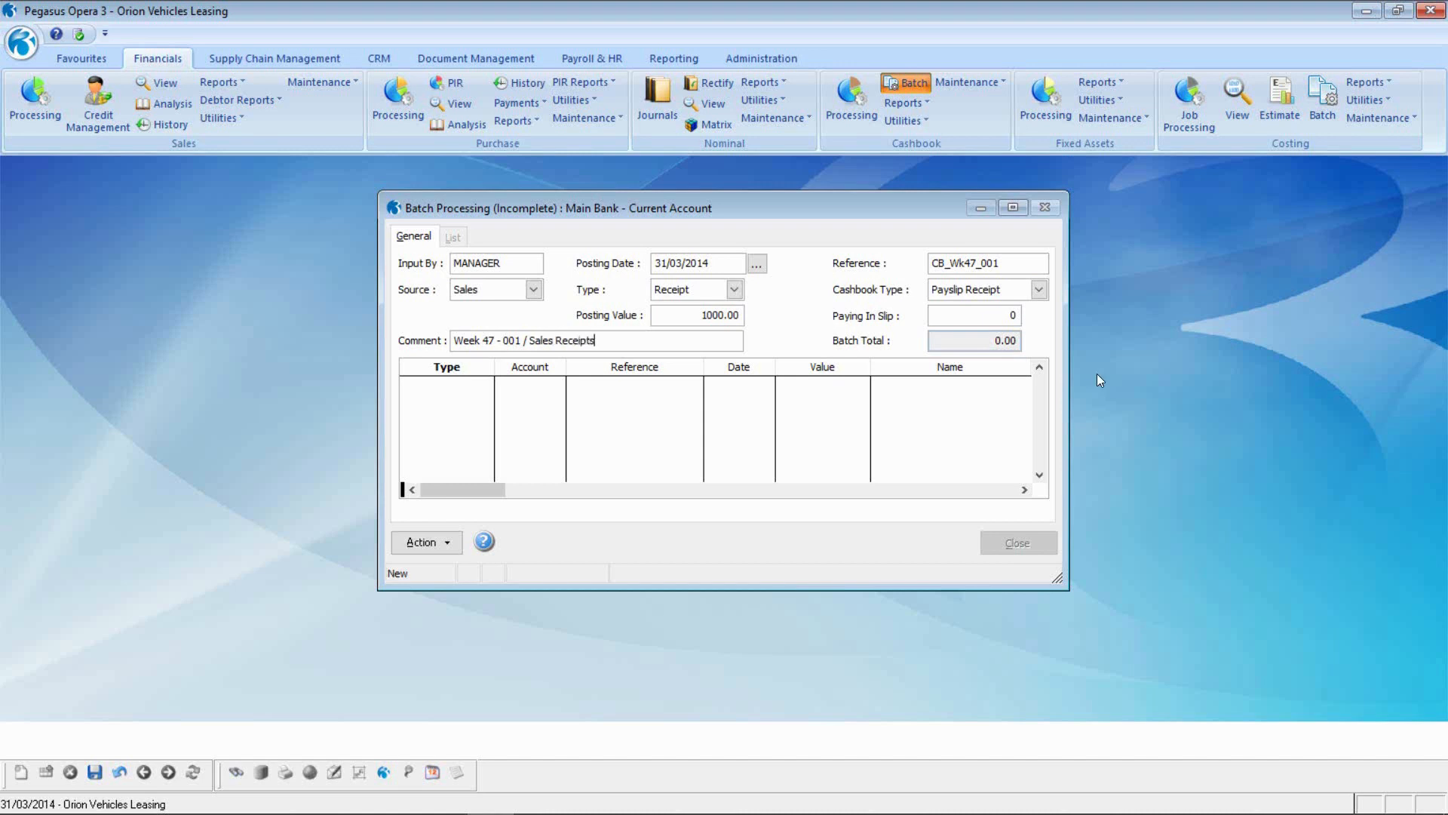
{"action": "key", "text": "Tab"}
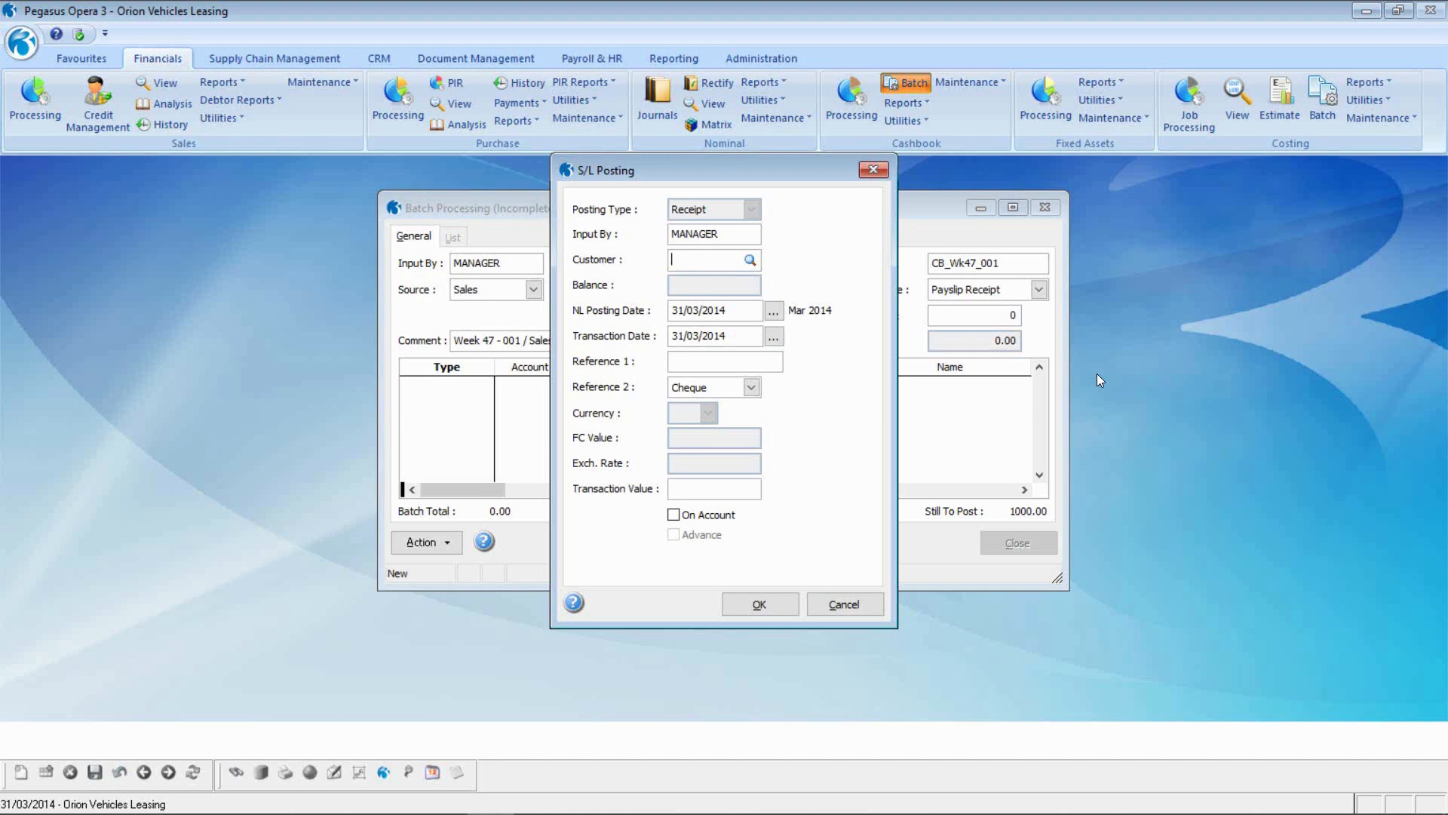
Look up sales accounts matching "a" and choose Adams Light Engineering Ltd as the receipt's customer.
{"action": "type", "text": "a"}
{"action": "key", "text": "Tab"}
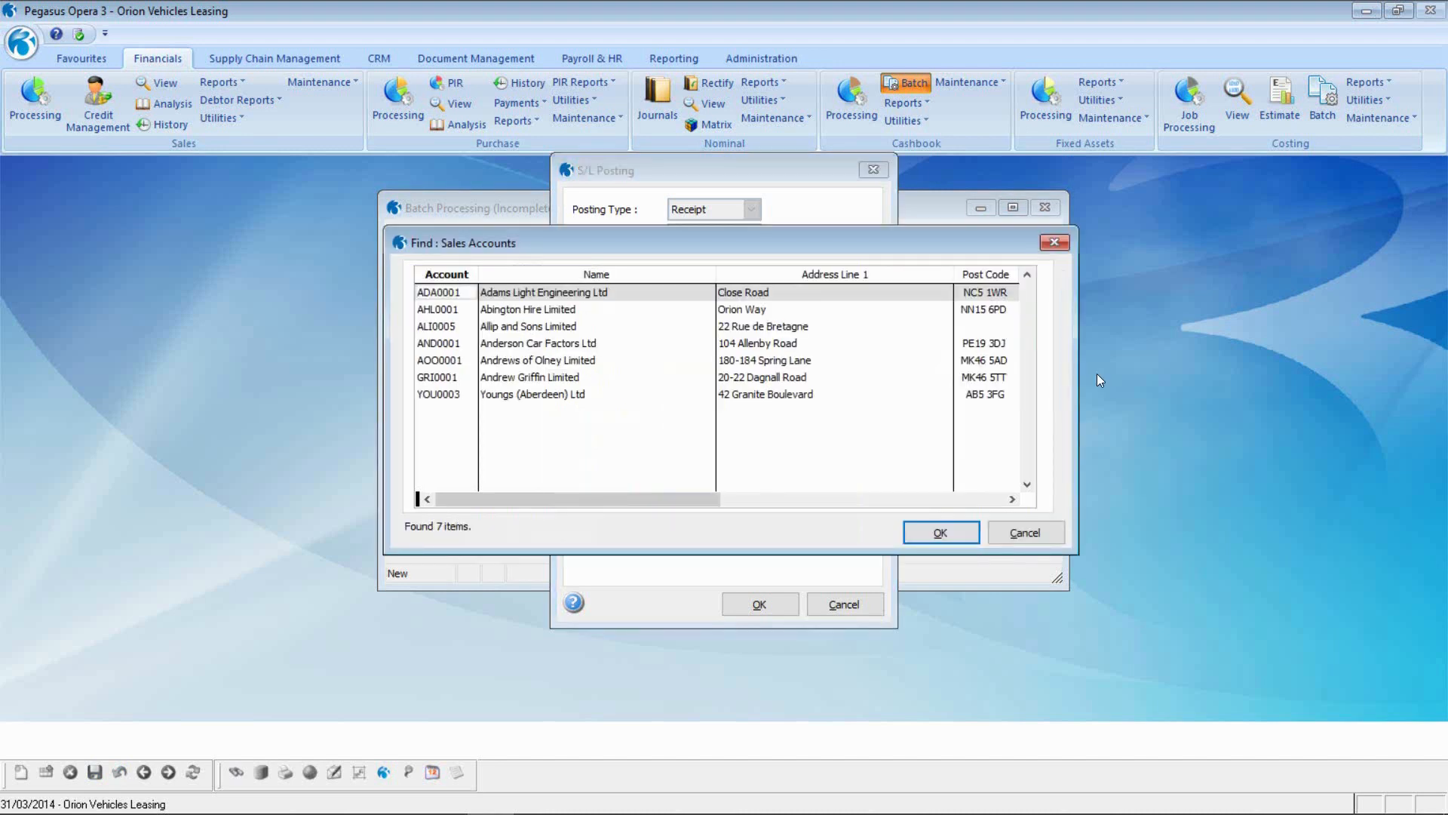
{"action": "key", "text": "Return"}
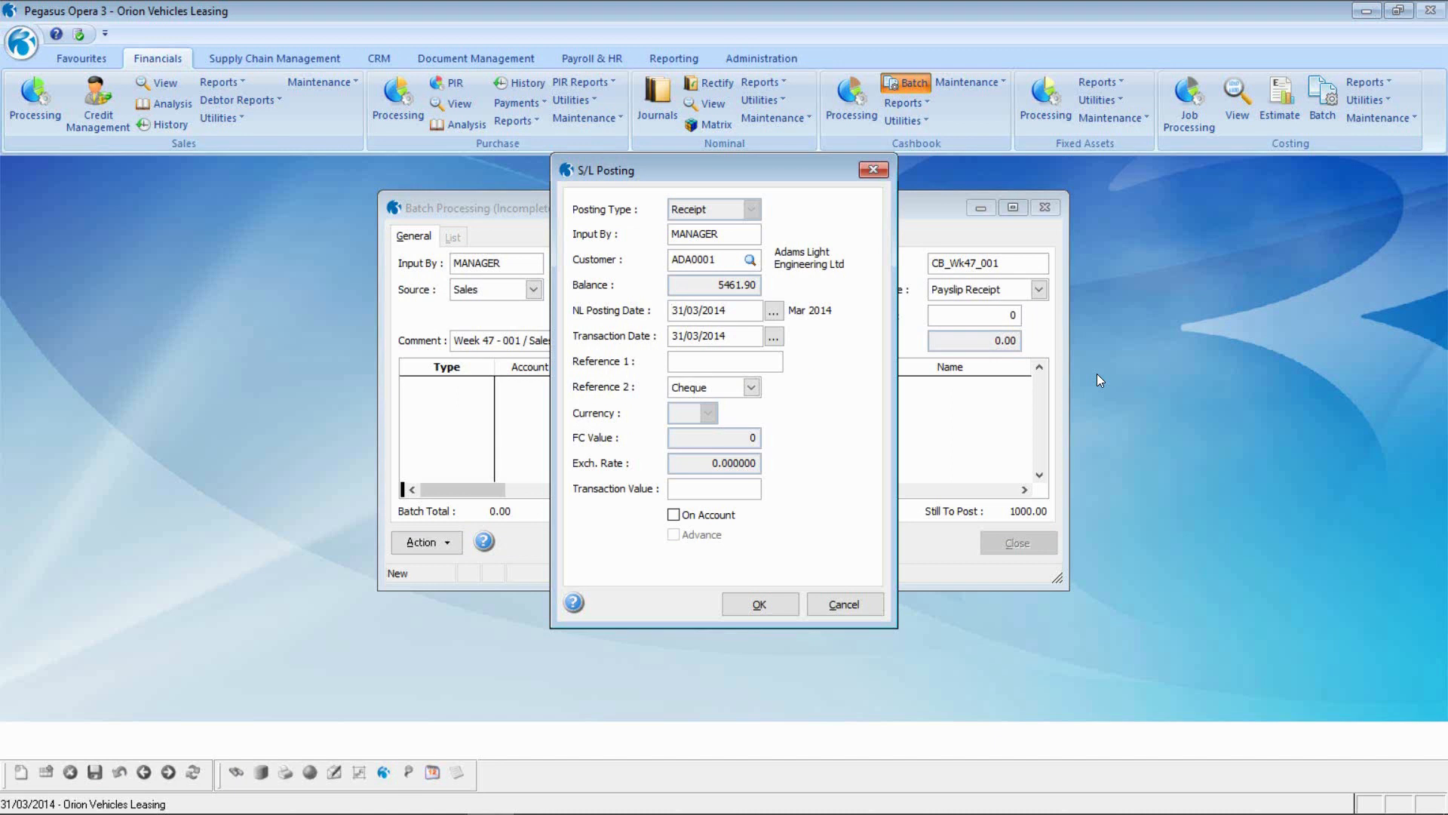
Enter reference "Rcpt - INV1033" and a transaction value of 500 for the receipt, keeping Cheque as the second reference.
{"action": "key", "text": "Tab"}
{"action": "type", "text": "Rcpt - INV1033"}
{"action": "key", "text": "Tab"}
{"action": "key", "text": "Tab"}
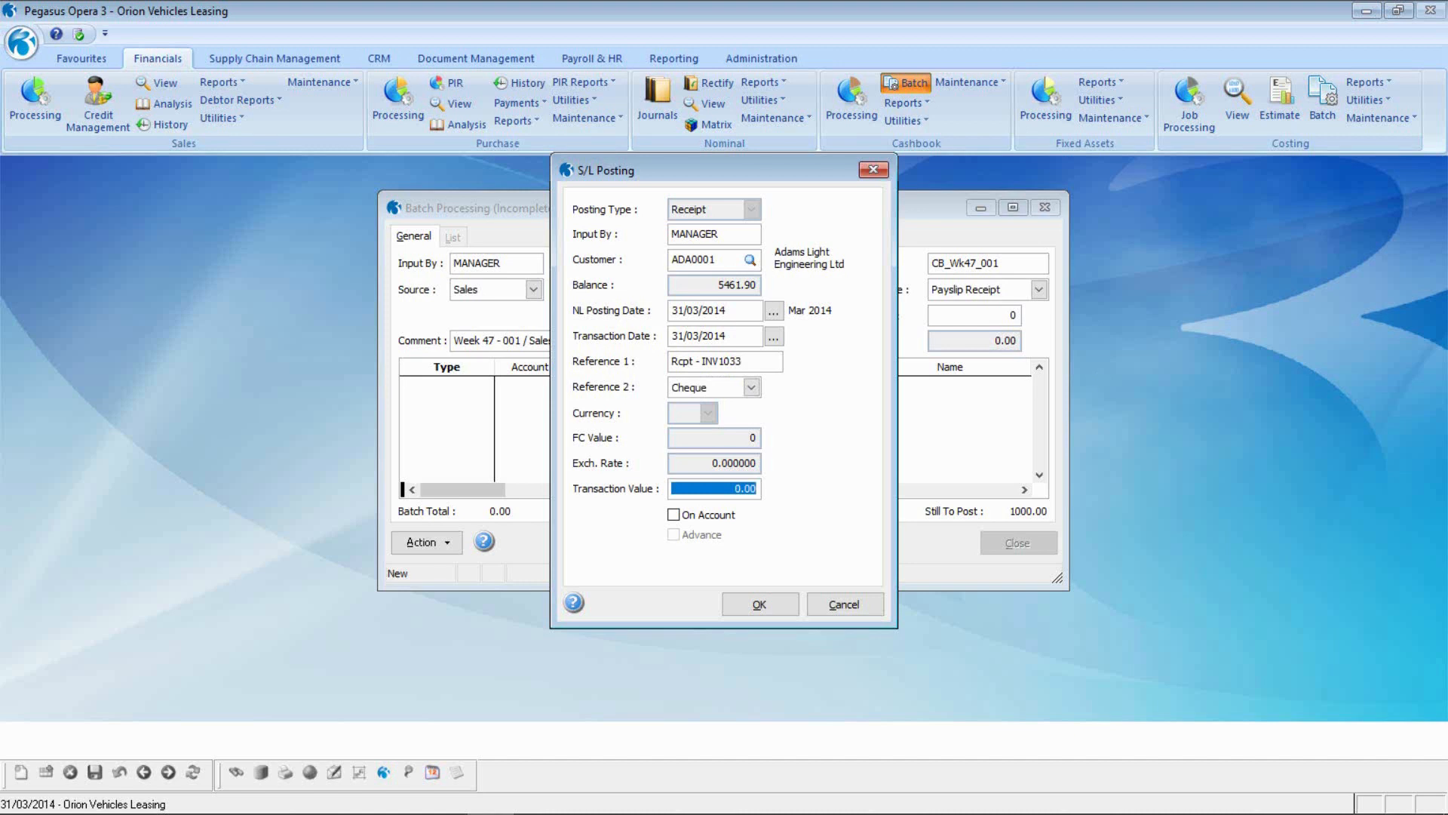
{"action": "type", "text": "500"}
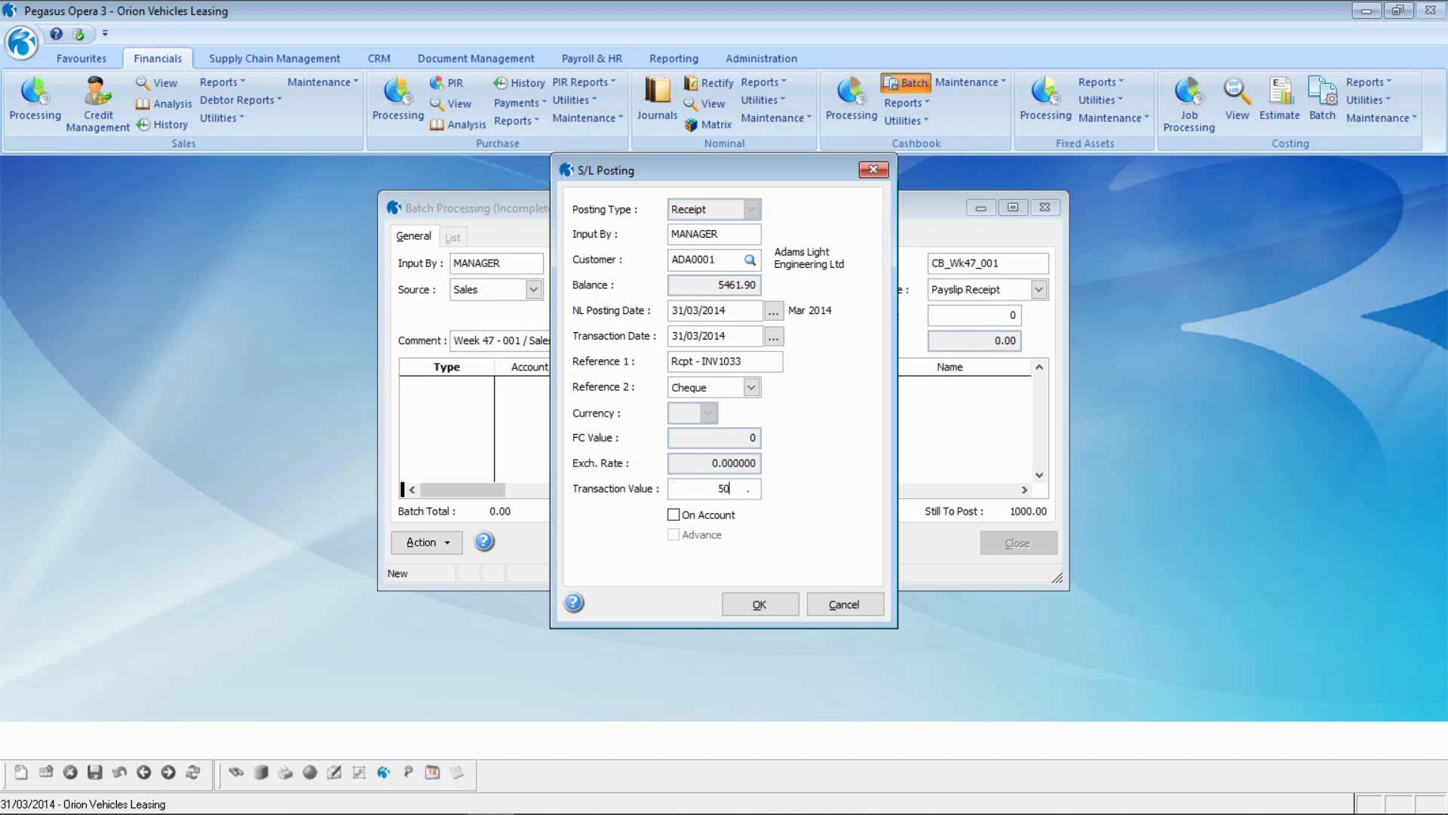
{"action": "key", "text": "Tab"}
{"action": "key", "text": "Tab"}
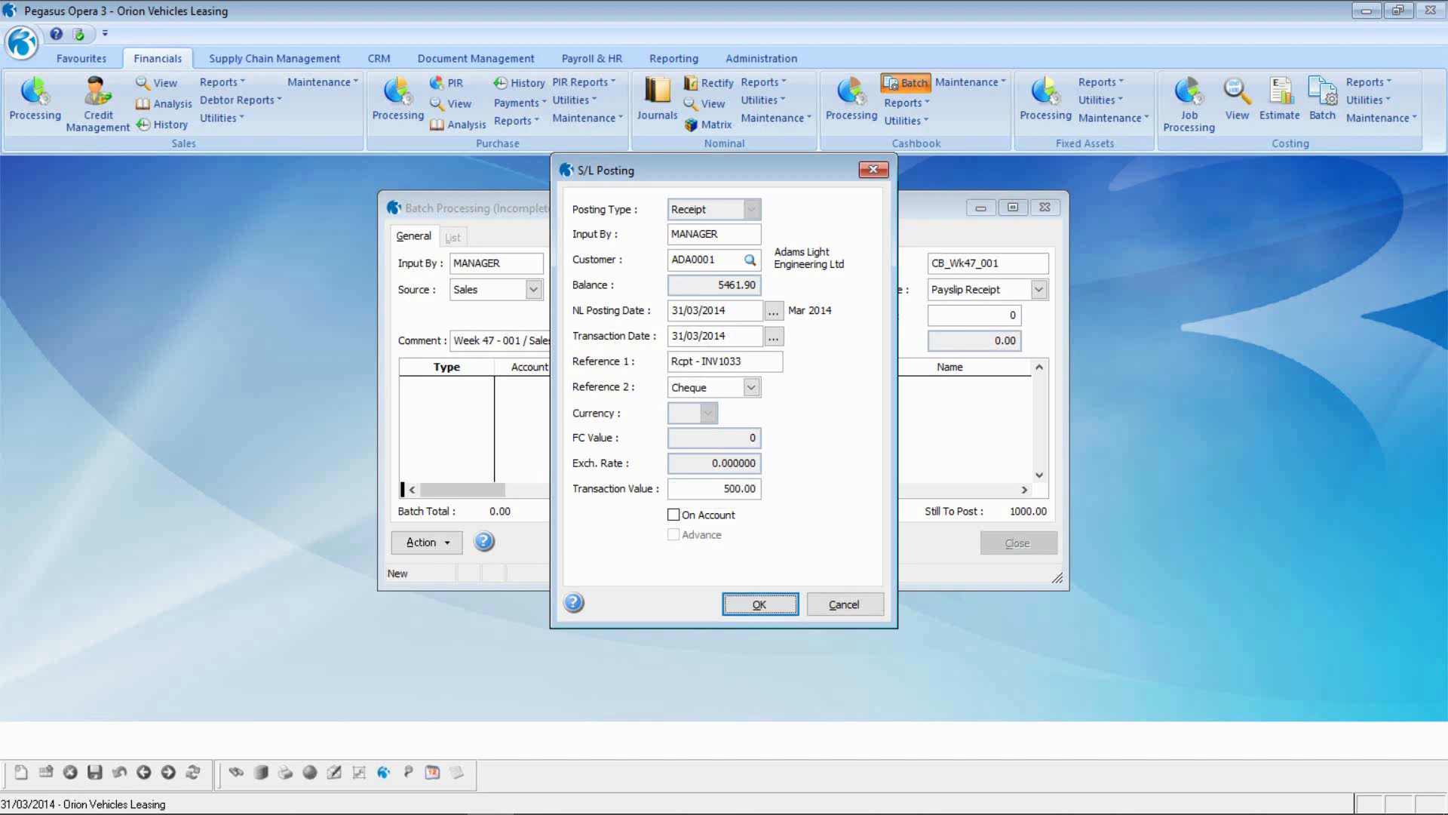
Allocate the Adams Light Engineering receipt's 500.00 to invoice INV01033 and post the receipt.
{"action": "key", "text": "Return"}
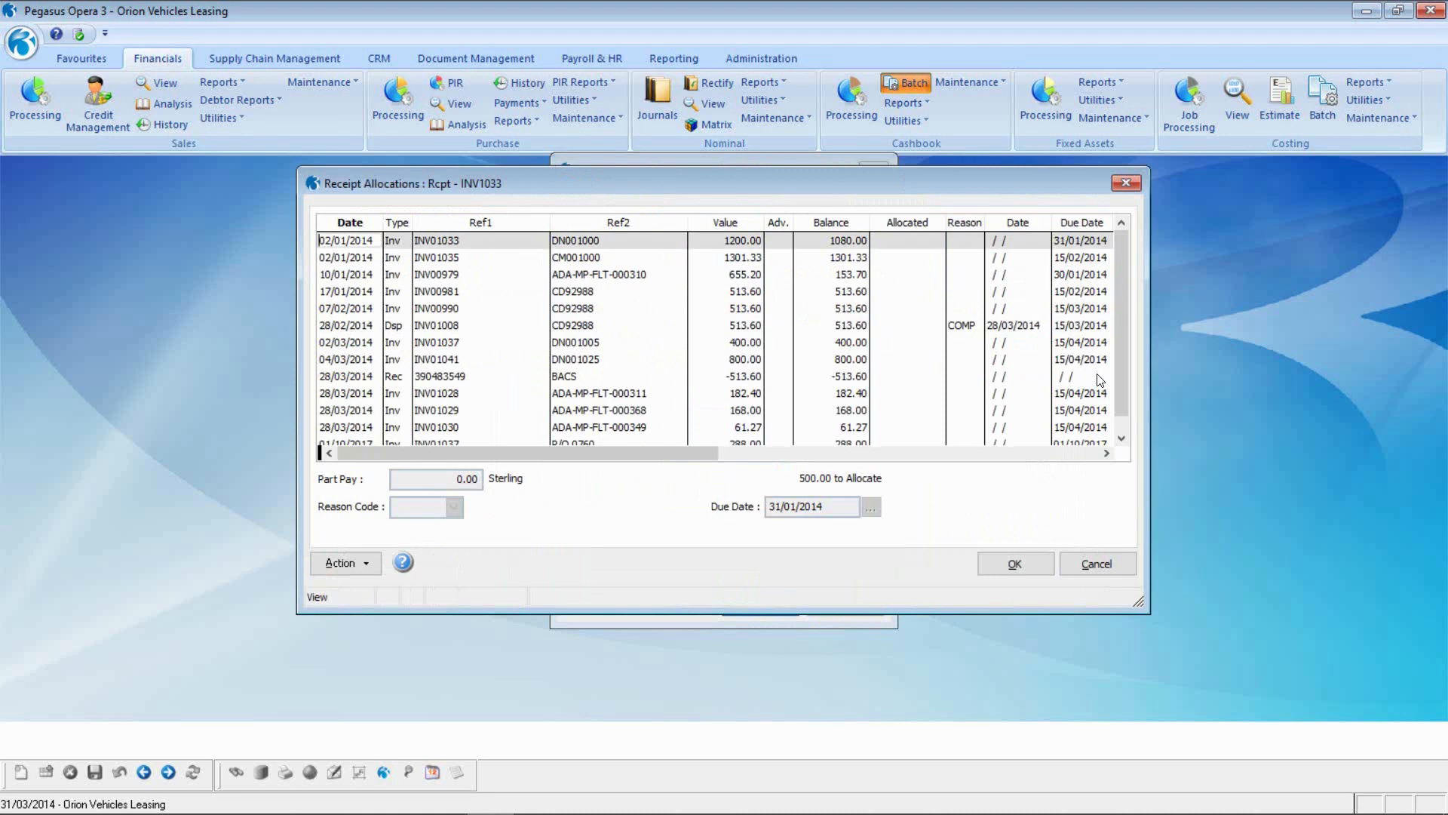
{"action": "double_click", "coordinate": [442, 240]}
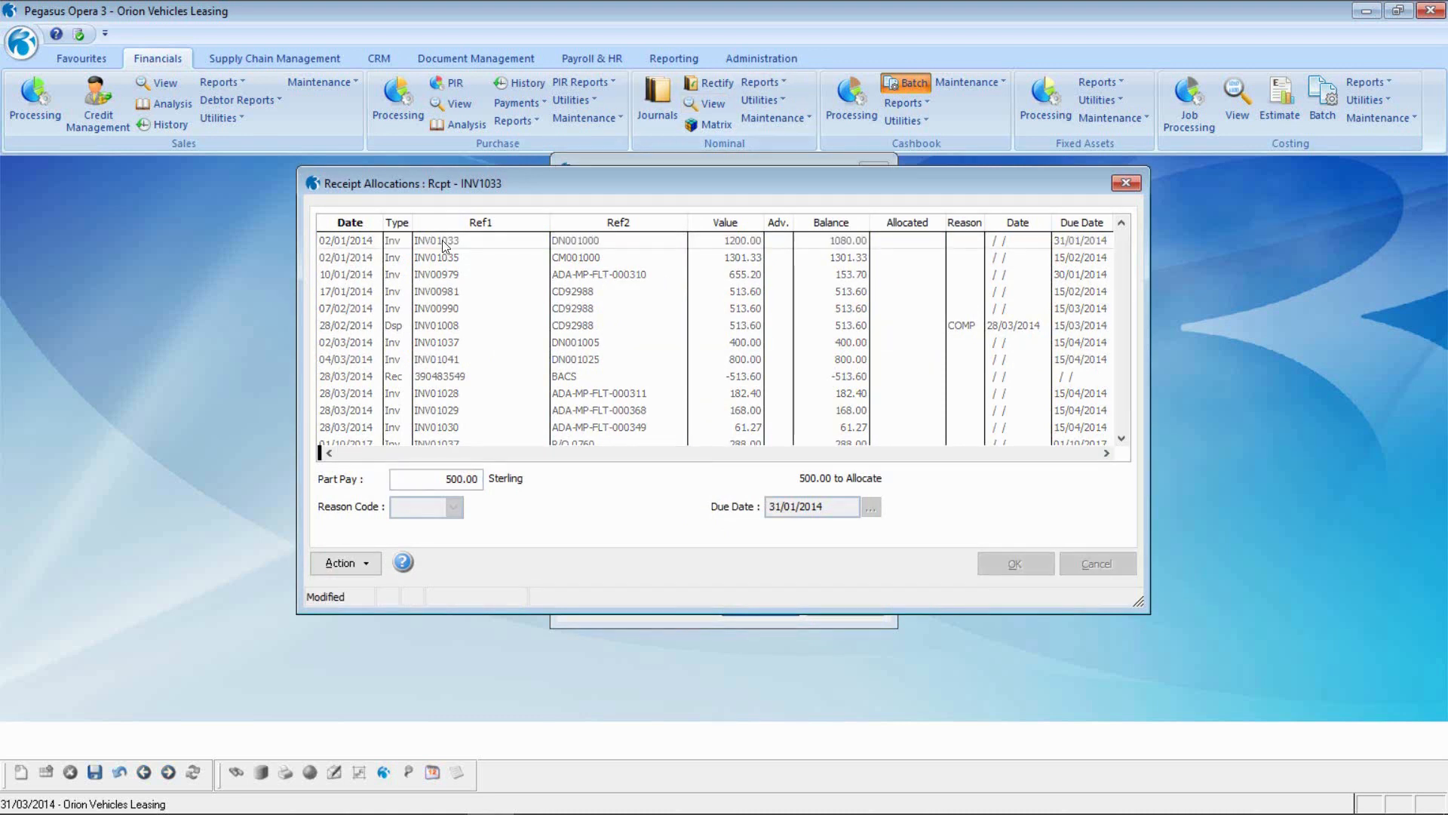
{"action": "key", "text": "Return"}
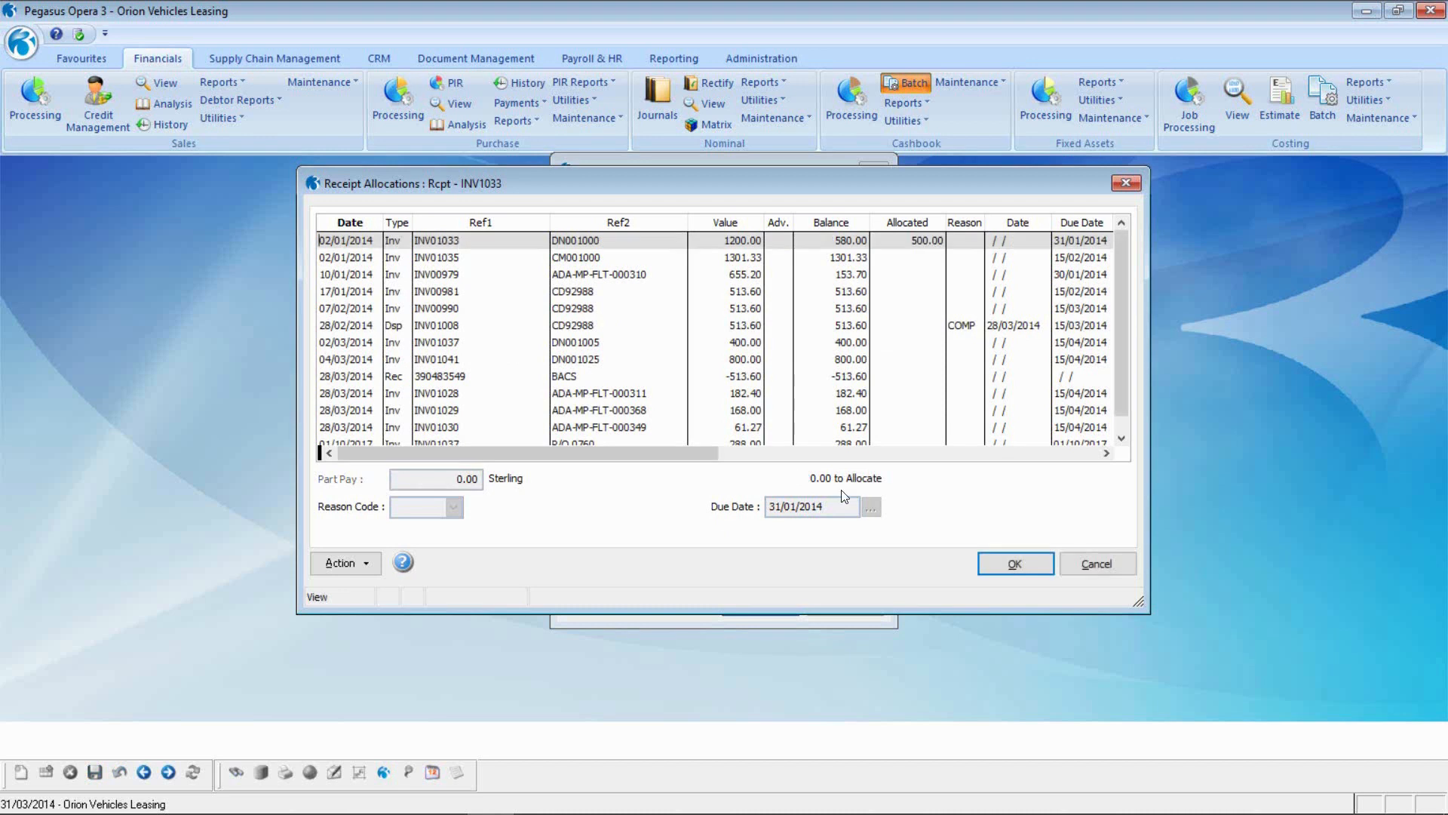
{"action": "left_click", "coordinate": [982, 564]}
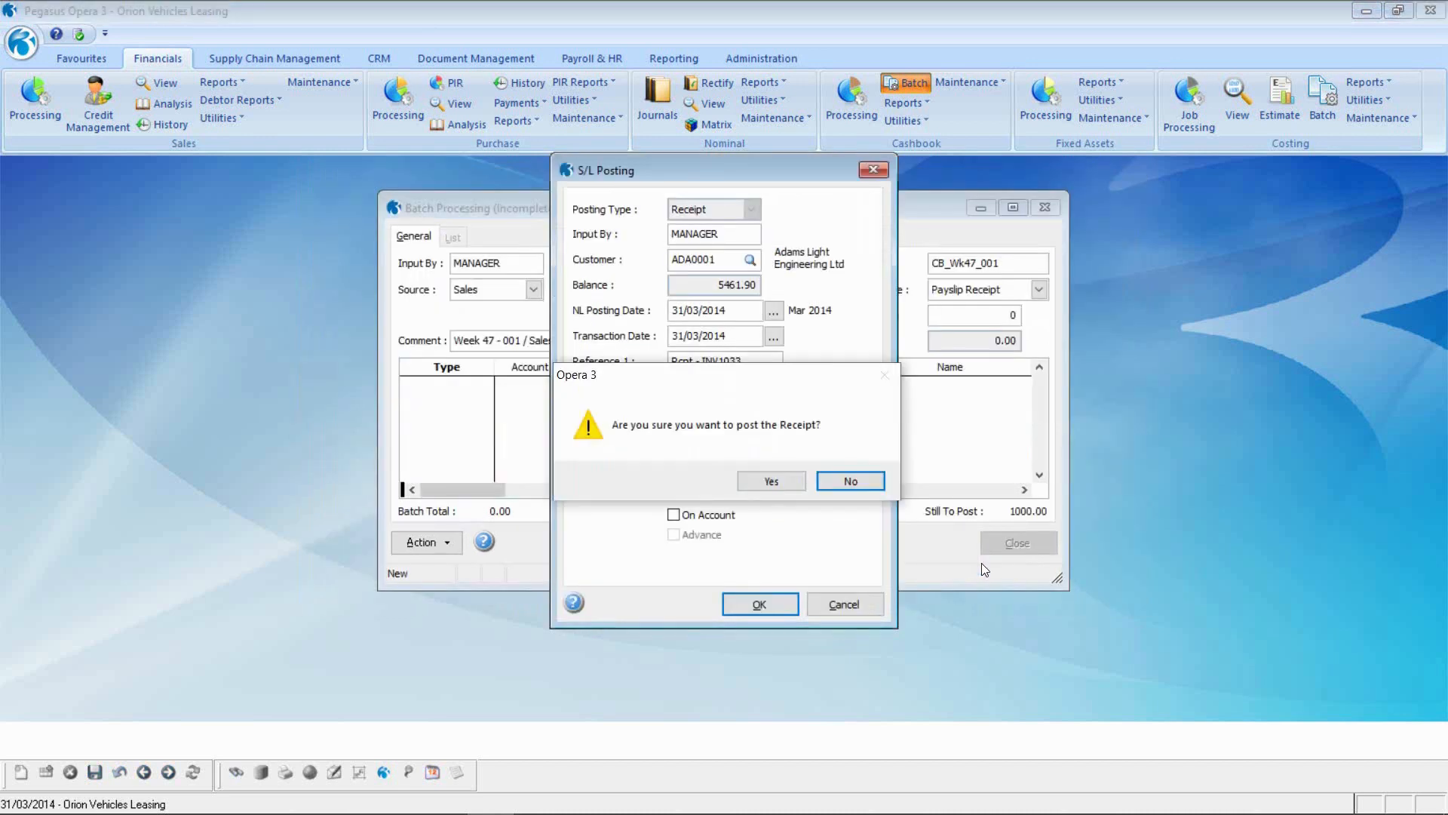
{"action": "left_click", "coordinate": [787, 484]}
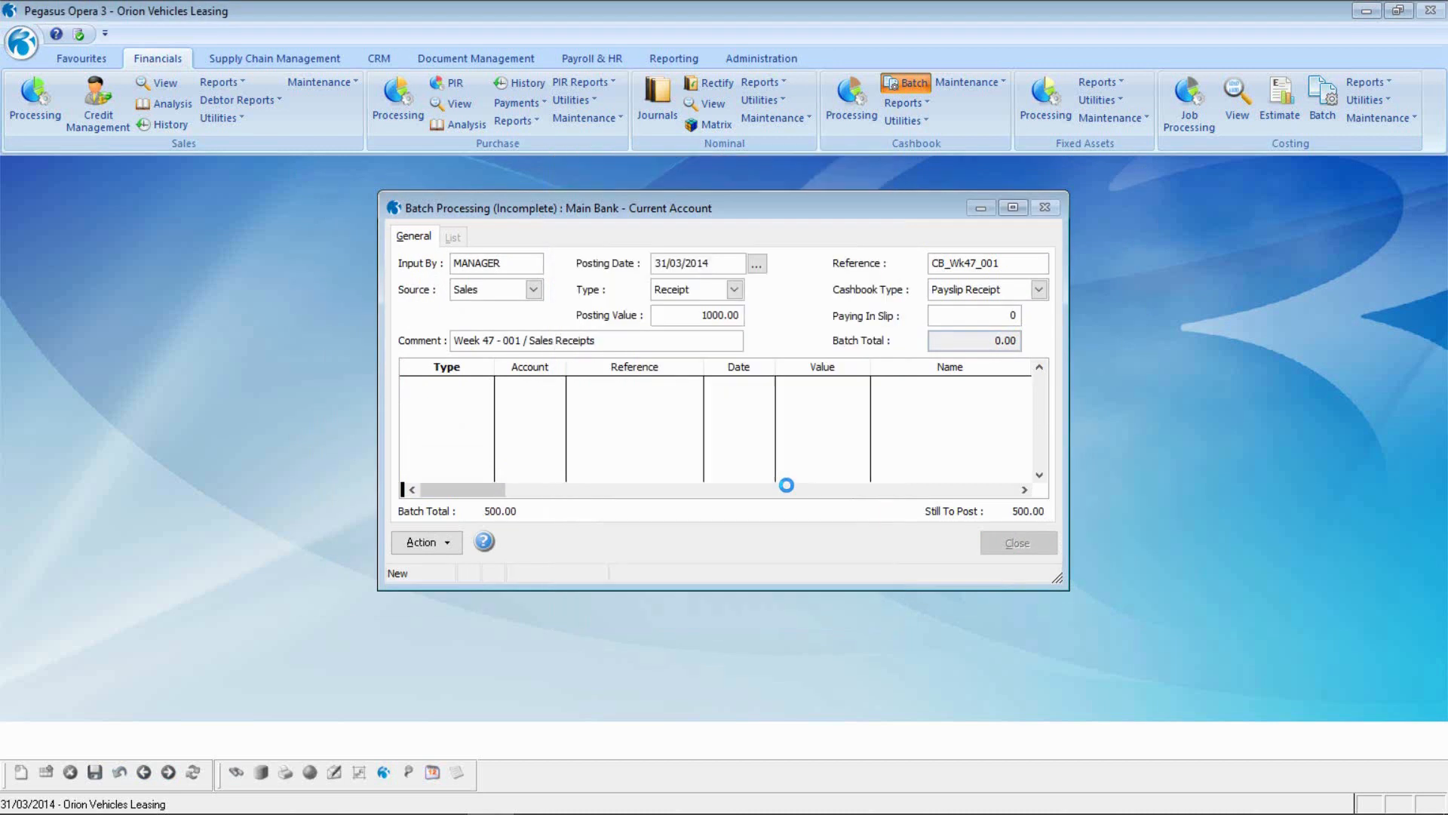
Look up sales accounts matching "N" and choose Neale Auto Parts Limited as the next receipt's customer.
{"action": "type", "text": "A"}
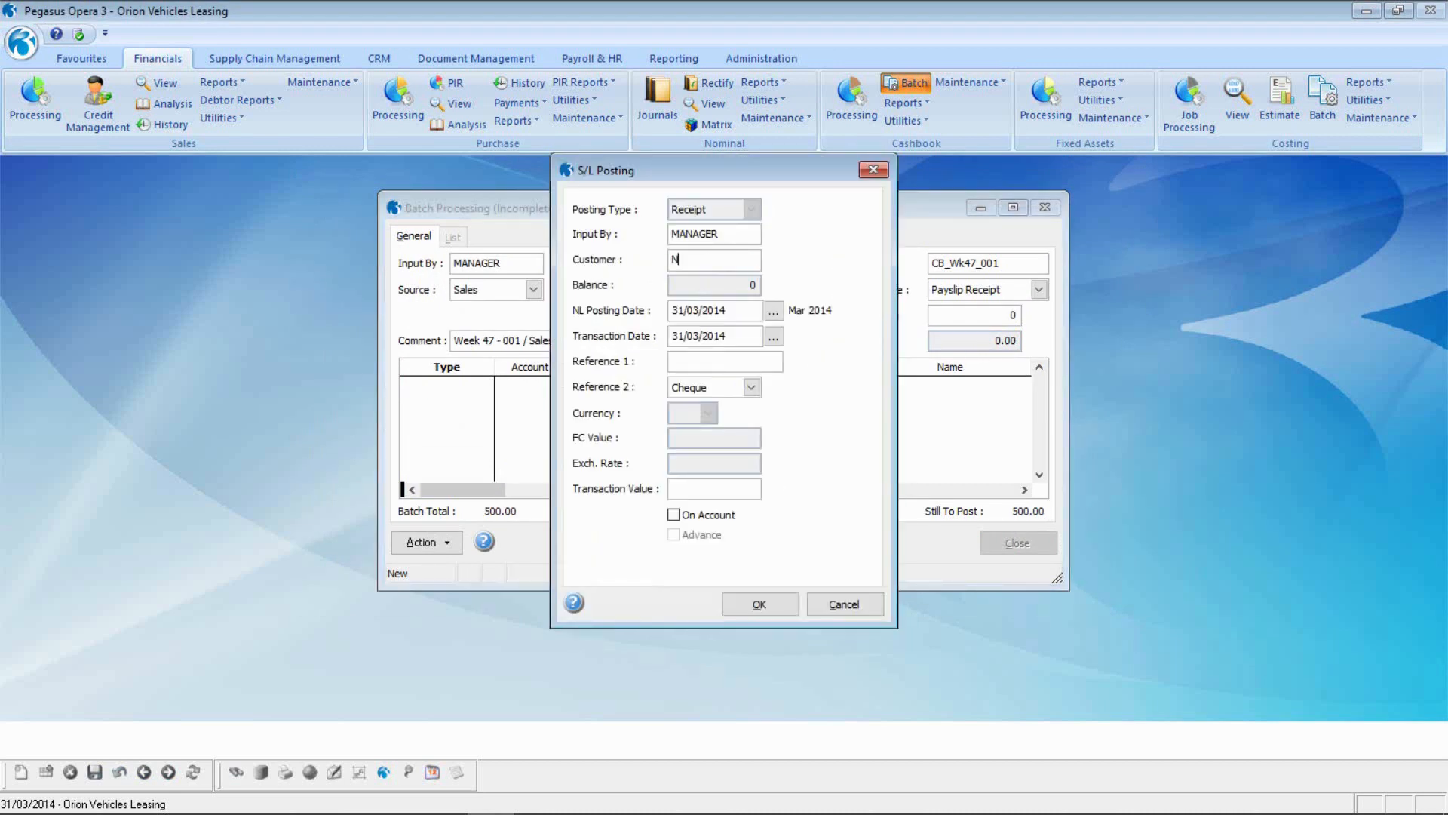
{"action": "key", "text": "Tab"}
{"action": "key", "text": "Down"}
{"action": "key", "text": "Down"}
{"action": "key", "text": "Down"}
{"action": "key", "text": "Down"}
{"action": "key", "text": "Down"}
{"action": "key", "text": "Down"}
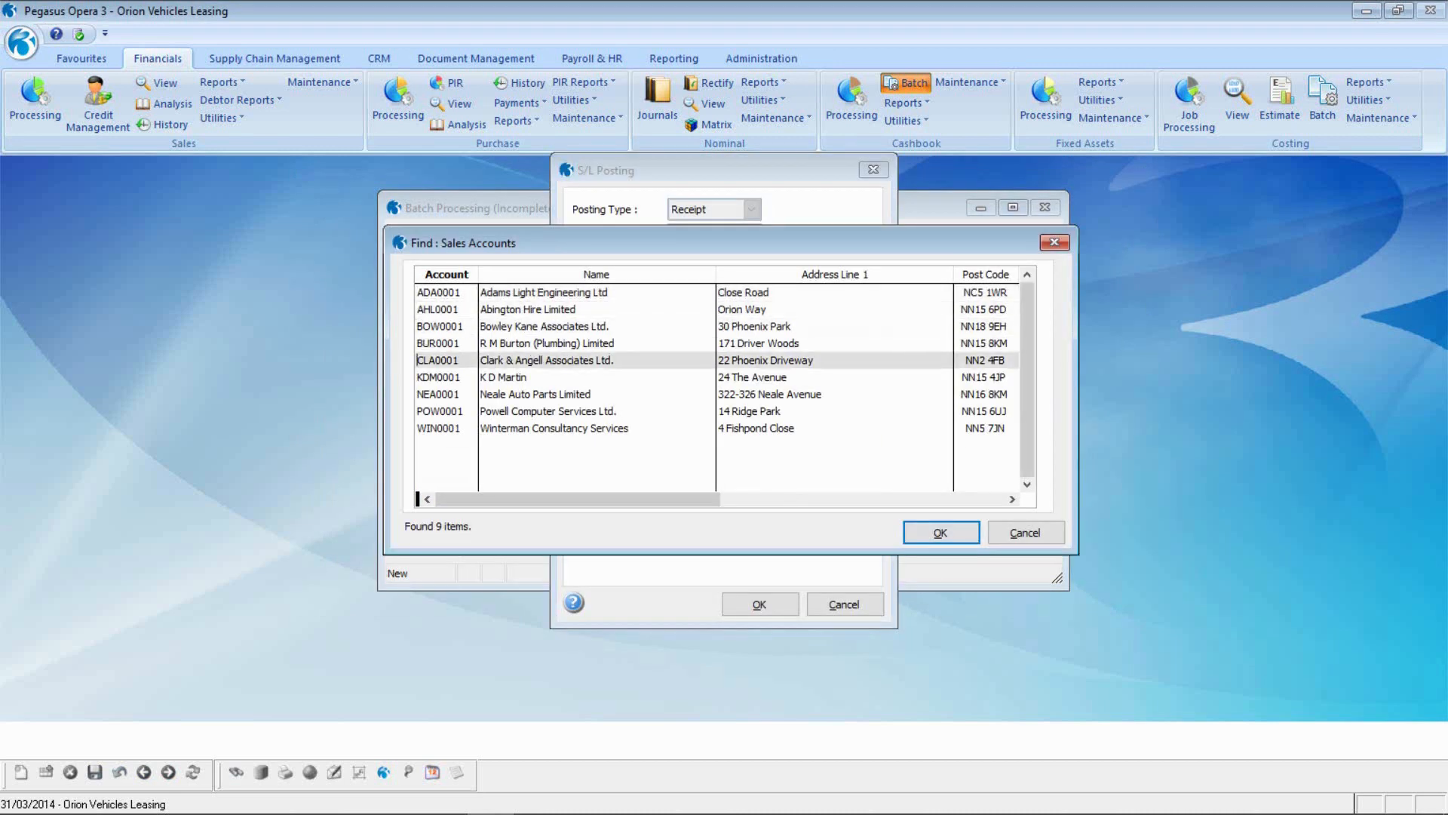
{"action": "key", "text": "Return"}
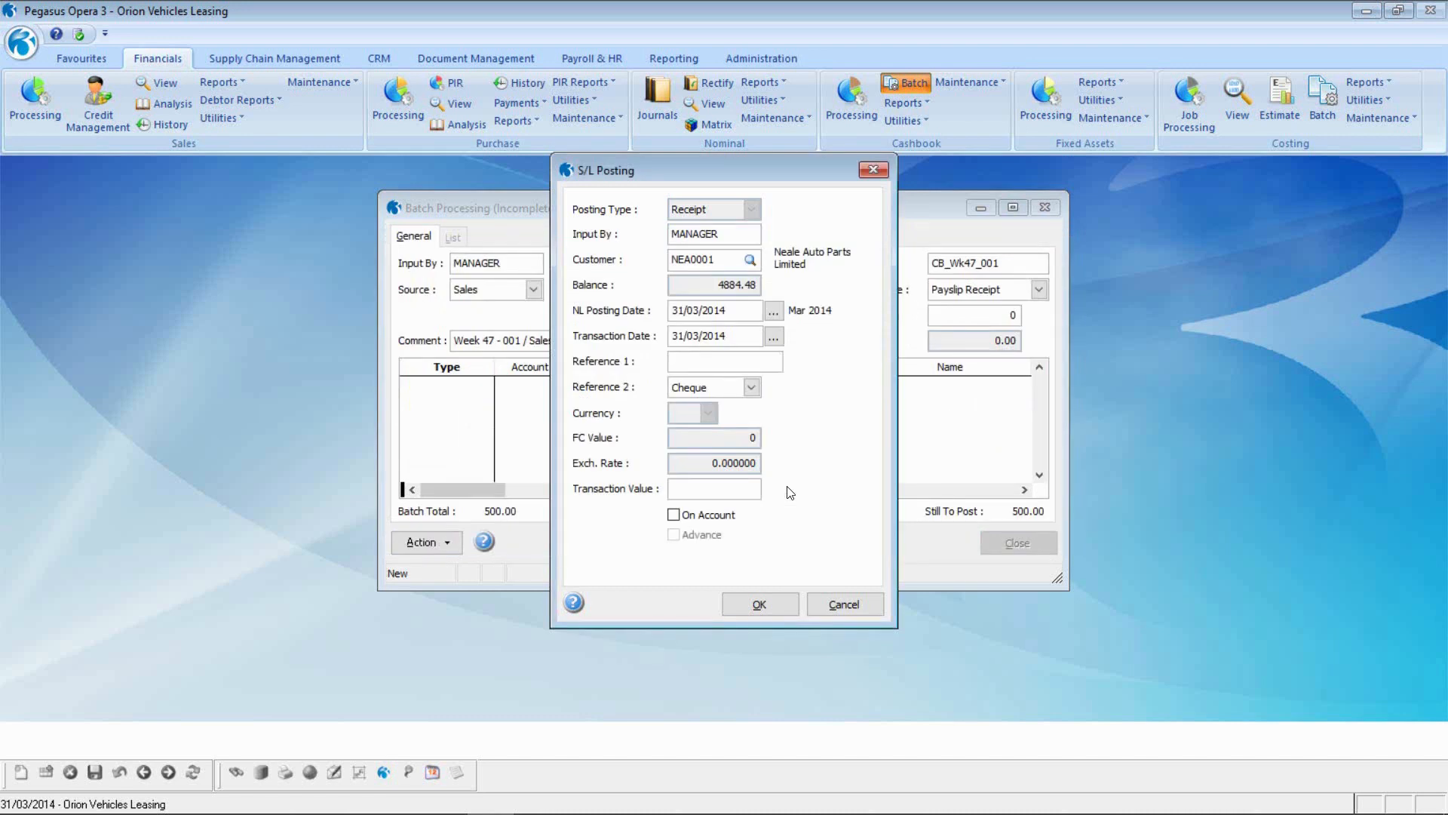
Enter reference "Rcpt - INV1002" and a transaction value of 250 for the Neale Auto Parts receipt, keeping Cheque as the second reference.
{"action": "key", "text": "Tab"}
{"action": "key", "text": "Tab"}
{"action": "type", "text": "Rcpt - 1"}
{"action": "type", "text": "NV1002"}
{"action": "key", "text": "Tab"}
{"action": "key", "text": "Tab"}
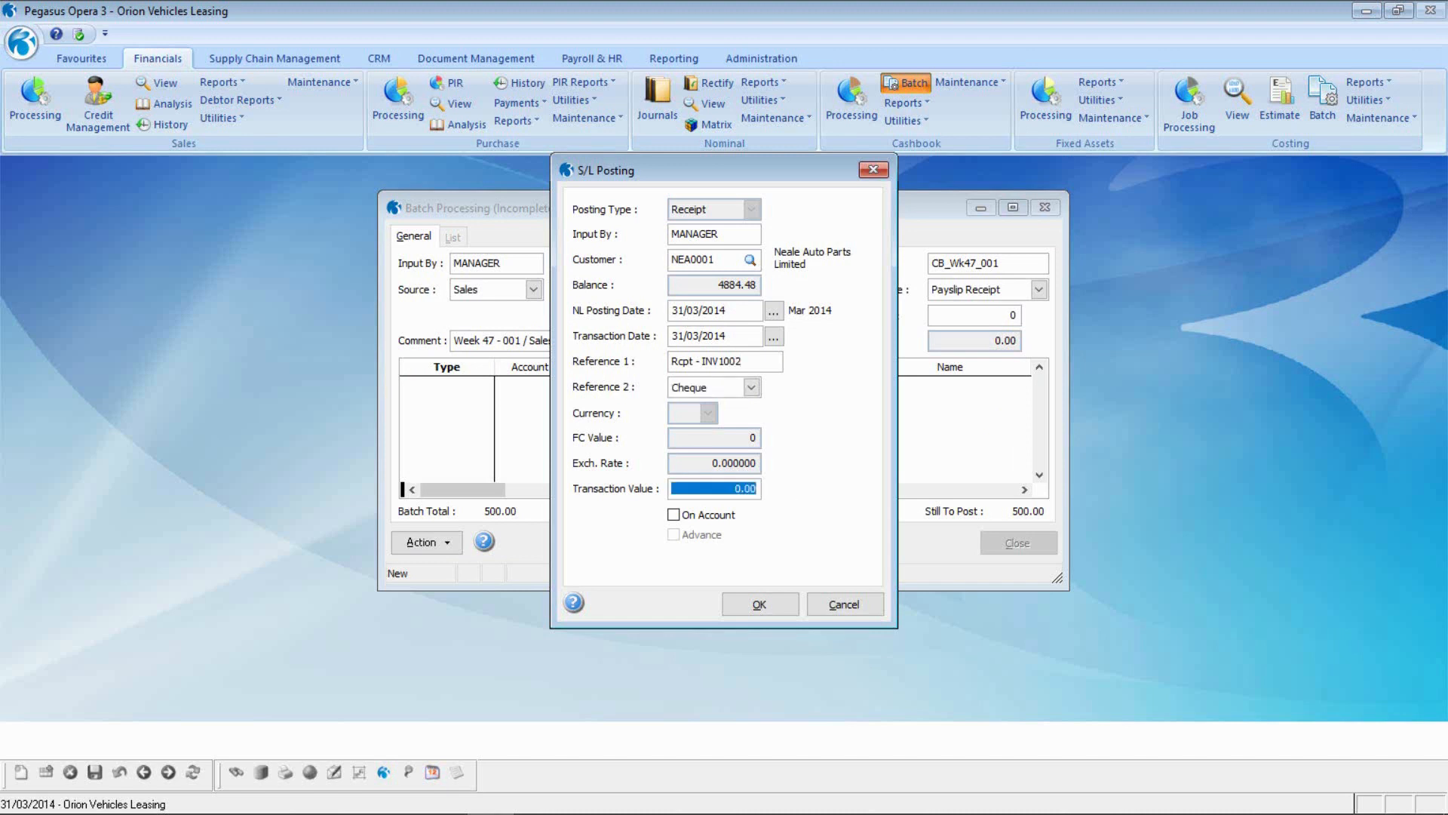
{"action": "type", "text": "250"}
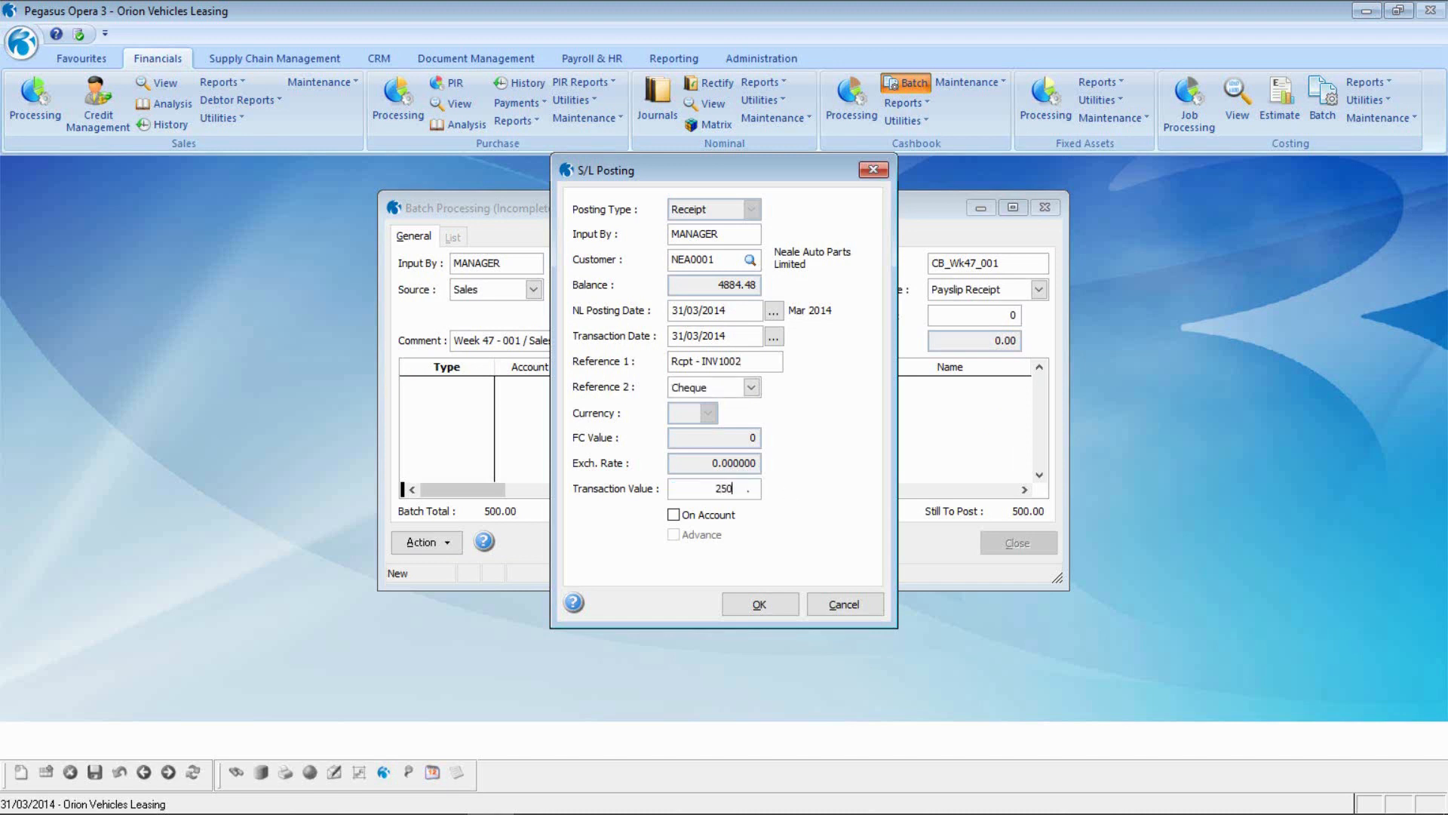
{"action": "key", "text": "Tab"}
{"action": "key", "text": "Tab"}
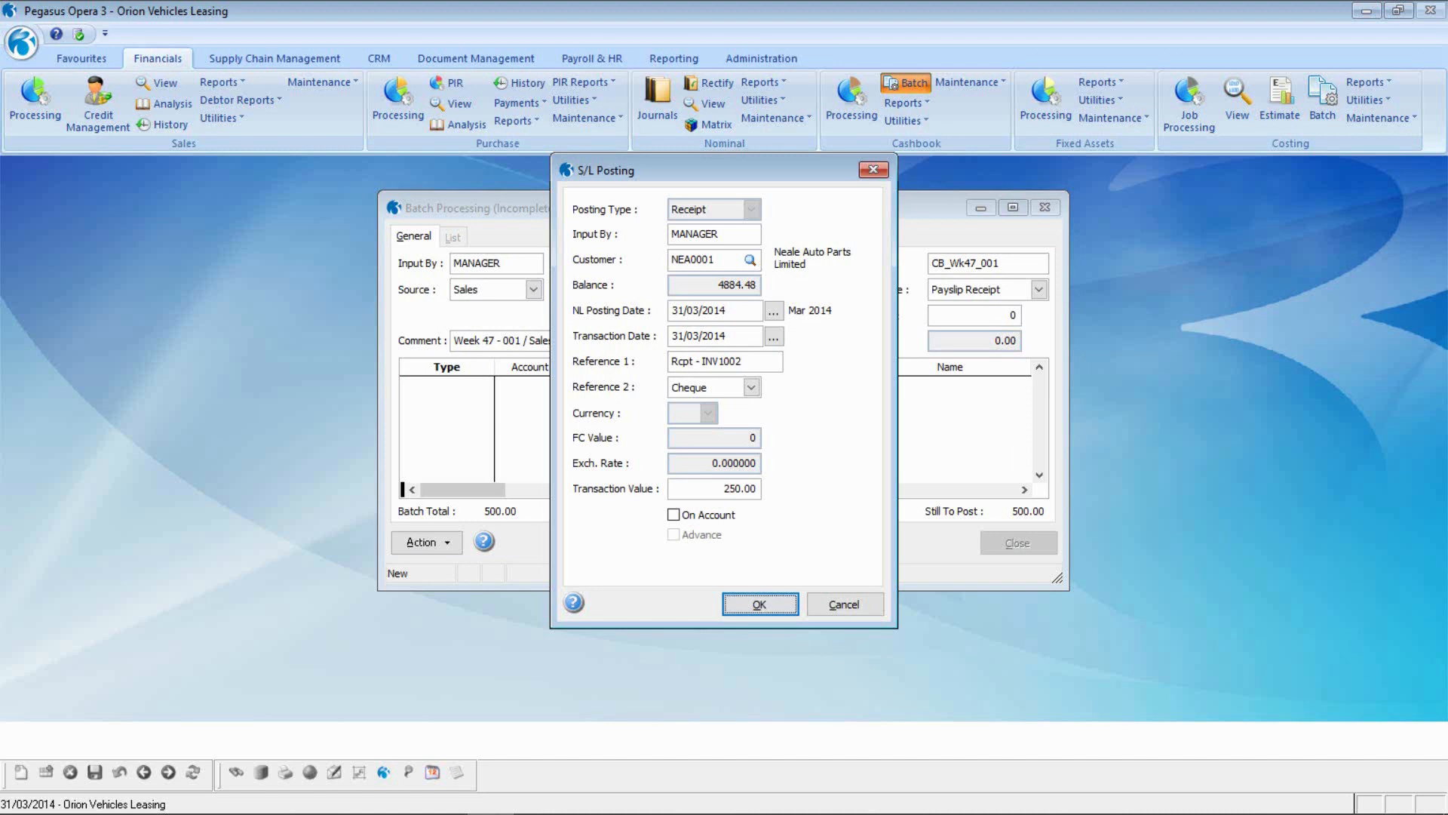
Allocate the Neale Auto Parts receipt's 250.00 to invoice INV01002 and post the receipt.
{"action": "key", "text": "Return"}
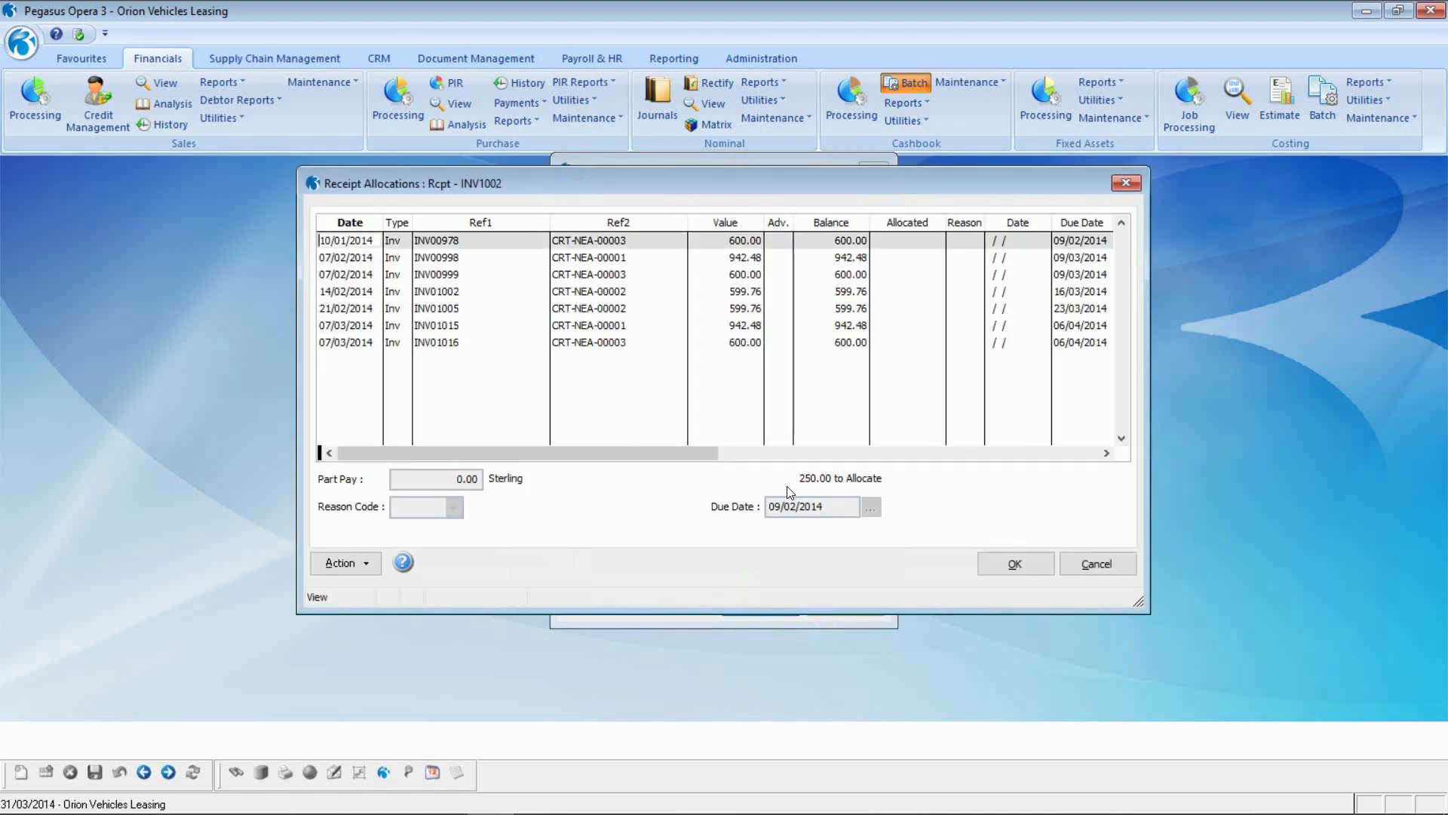
{"action": "left_click", "coordinate": [443, 293]}
{"action": "double_click", "coordinate": [444, 293]}
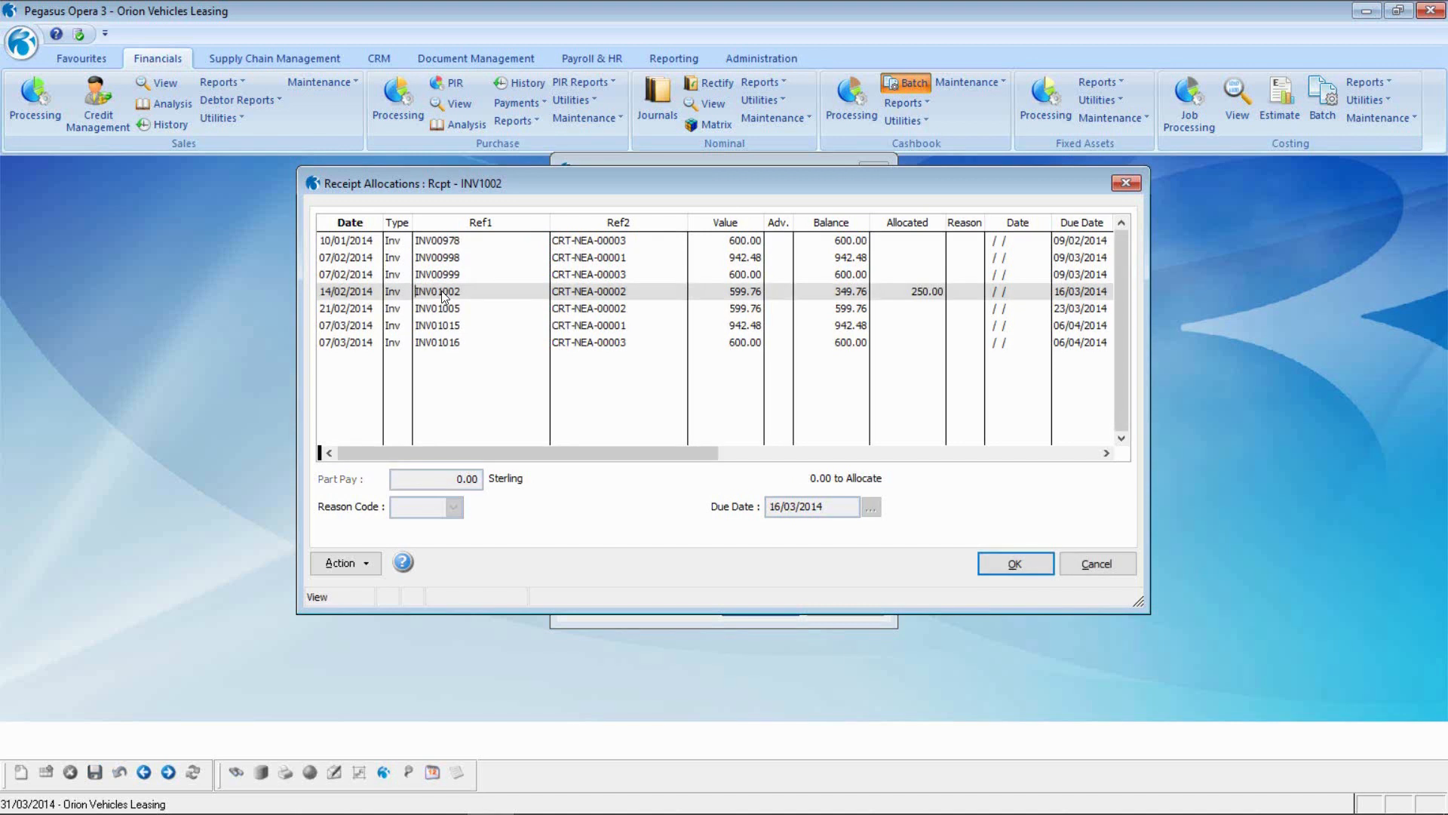
{"action": "left_click", "coordinate": [999, 566]}
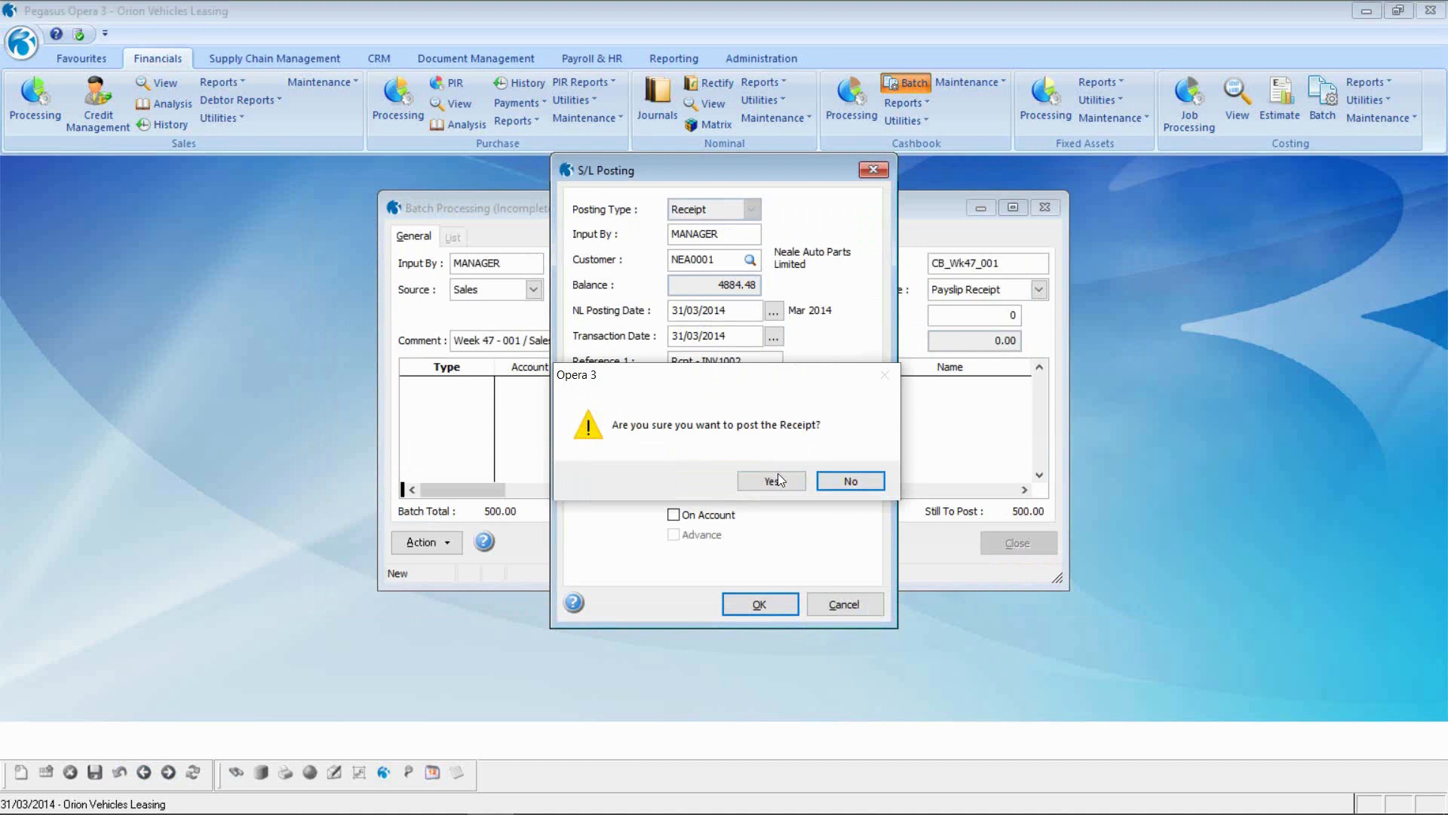
{"action": "left_click", "coordinate": [777, 481]}
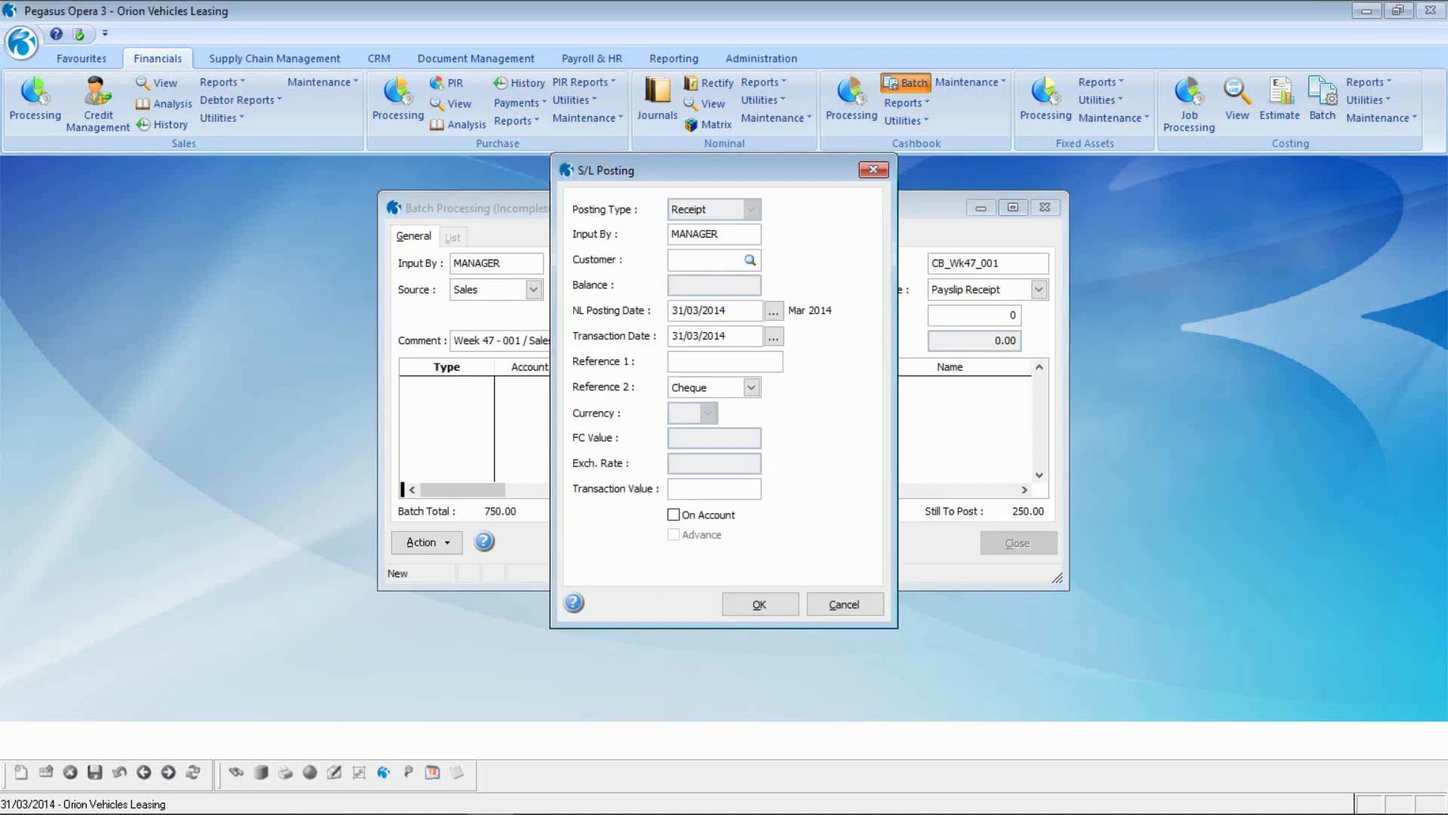
Look up sales accounts matching "Y" and choose Youngs (Edinburgh) Ltd as the next receipt's customer.
{"action": "type", "text": "Y"}
{"action": "key", "text": "Tab"}
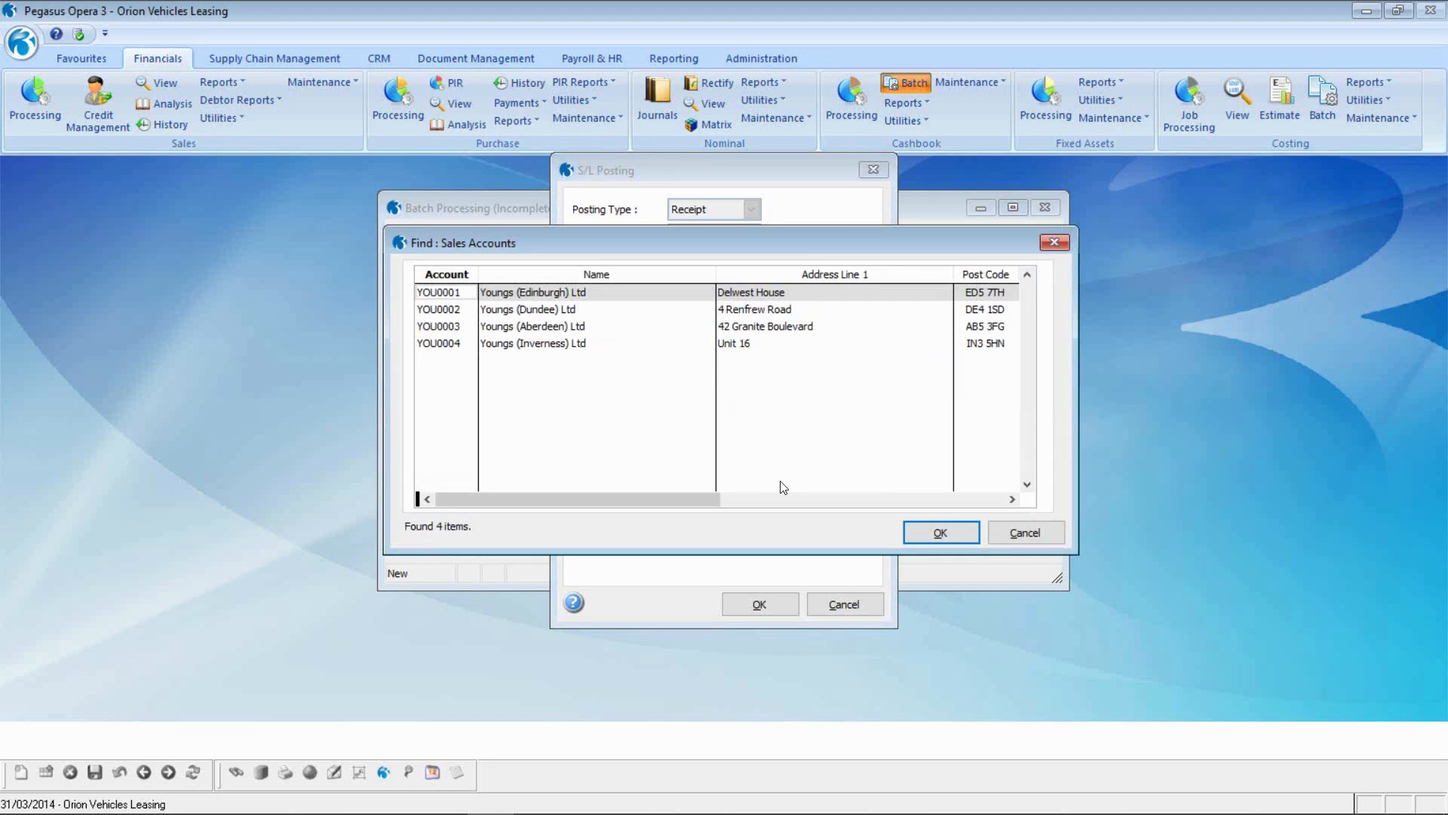
{"action": "key", "text": "Return"}
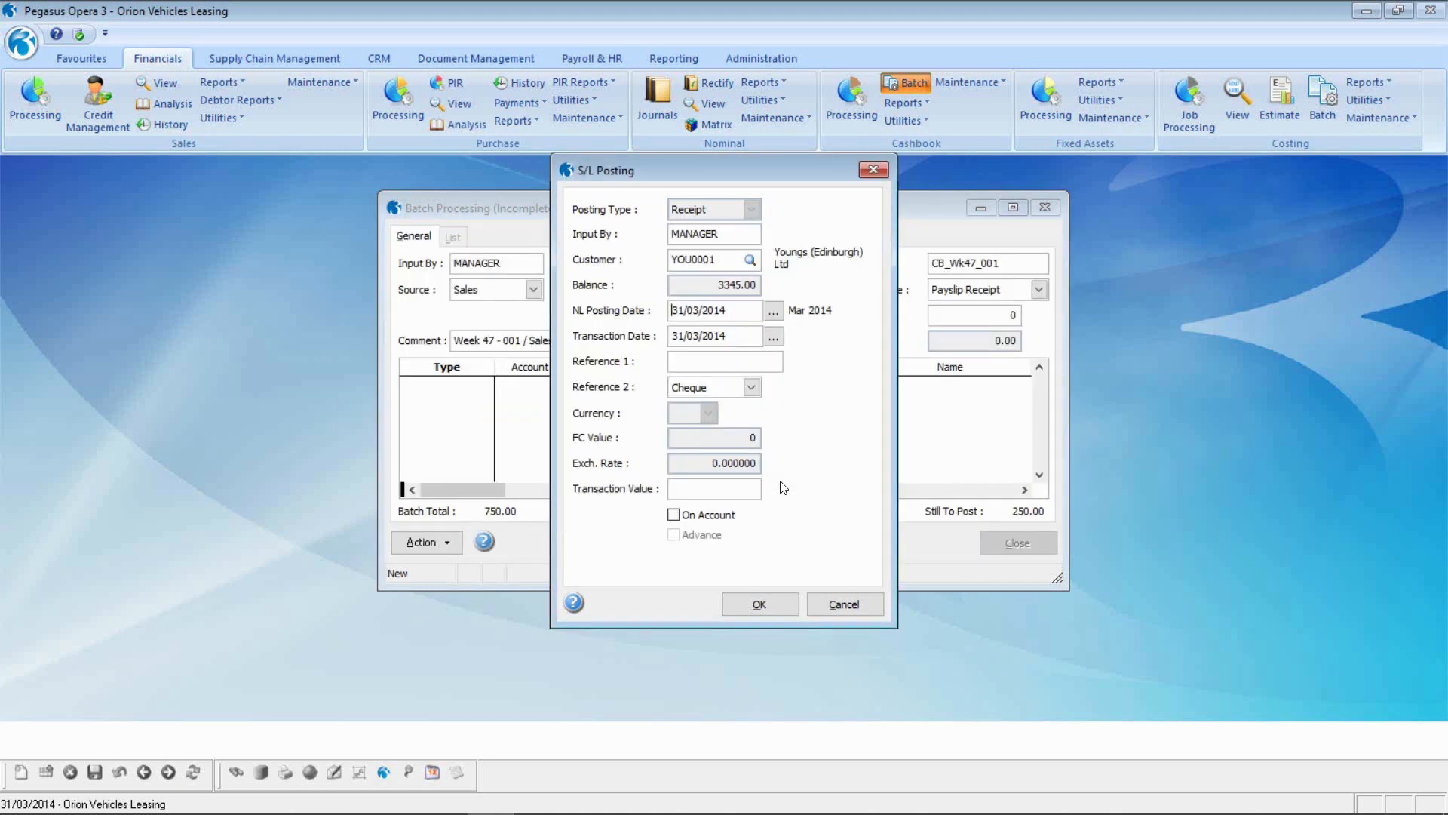
Enter reference "Rcpt - INV01017" and a transaction value of 250 for the Youngs (Edinburgh) receipt, keeping Cheque as the second reference.
{"action": "key", "text": "Tab"}
{"action": "type", "text": "Rcpt - INV01017"}
{"action": "key", "text": "Tab"}
{"action": "key", "text": "Tab"}
{"action": "type", "text": "250"}
{"action": "key", "text": "Tab"}
{"action": "key", "text": "Tab"}
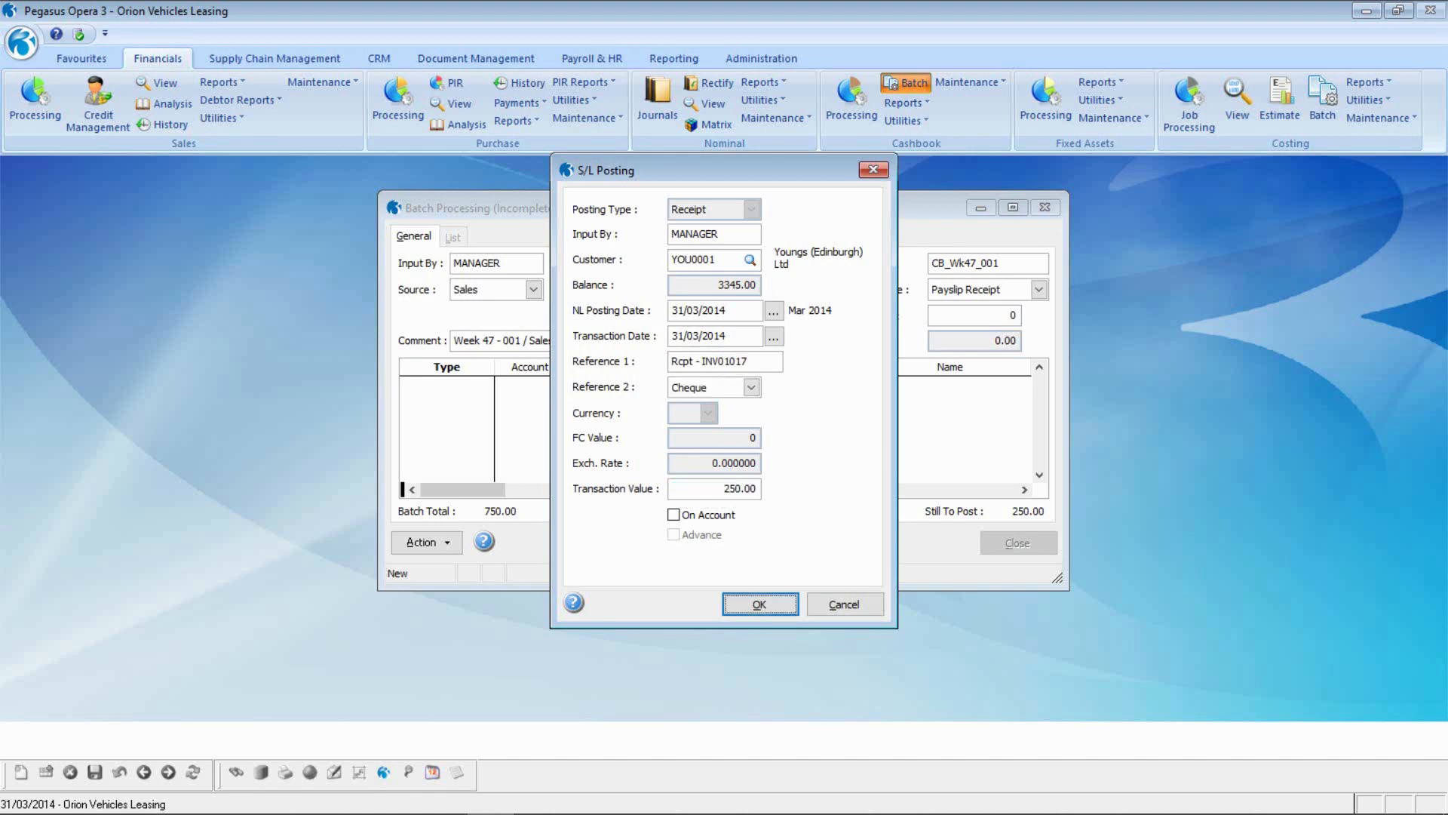
Allocate the Youngs (Edinburgh) receipt's 250.00 to disputed invoice INV01017 and post the receipt.
{"action": "key", "text": "Return"}
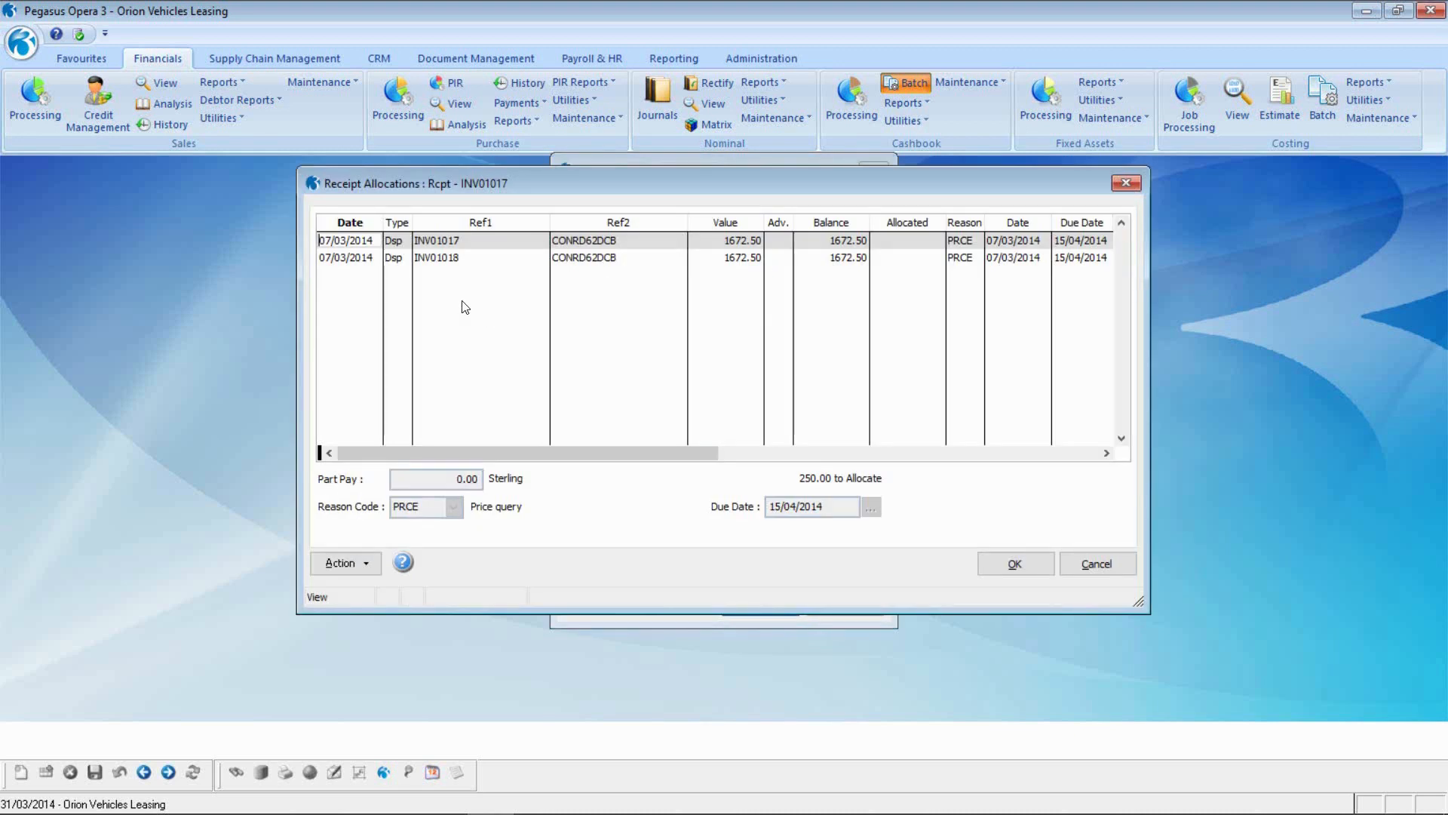
{"action": "key", "text": "Return"}
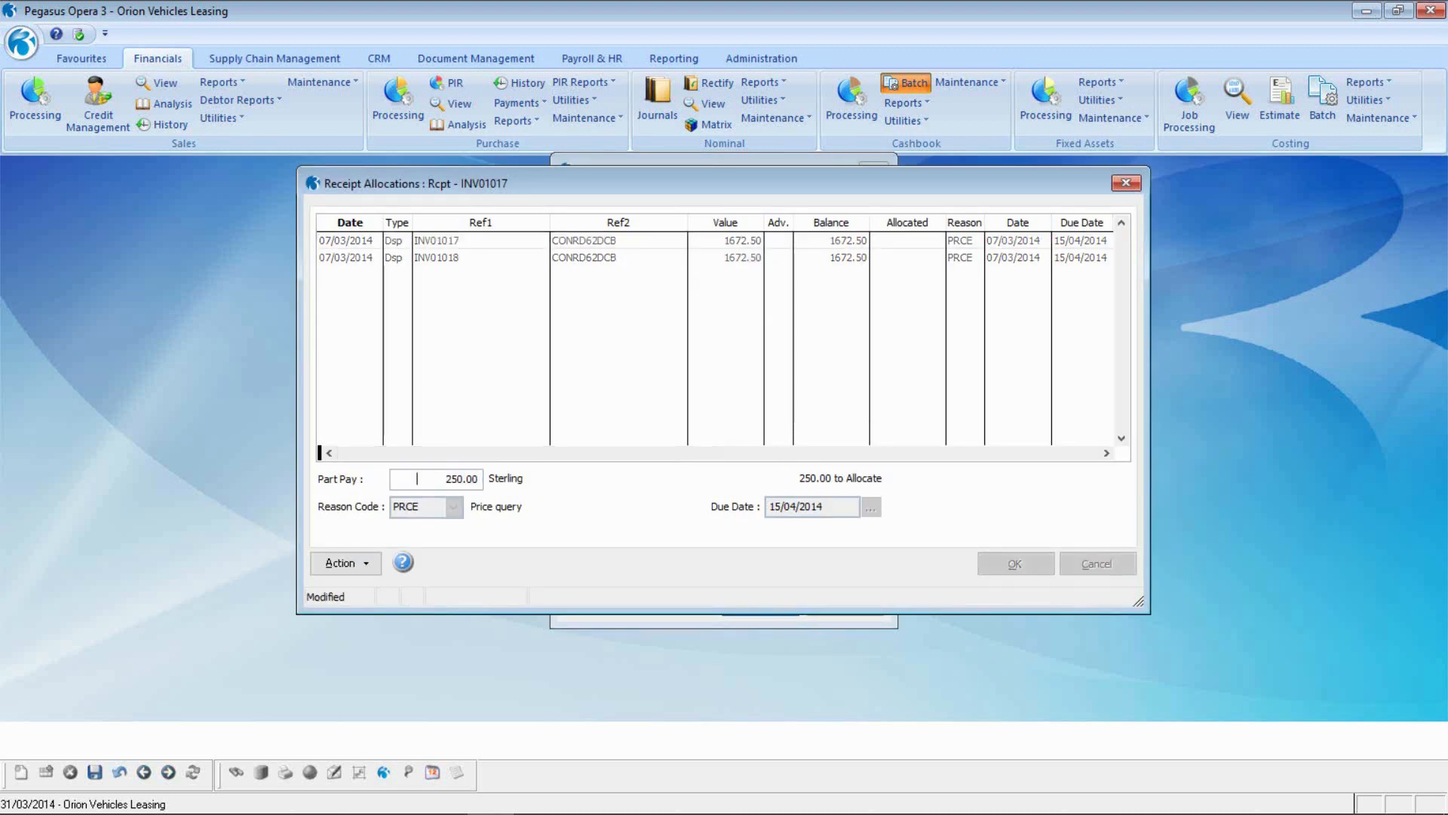
{"action": "key", "text": "Return"}
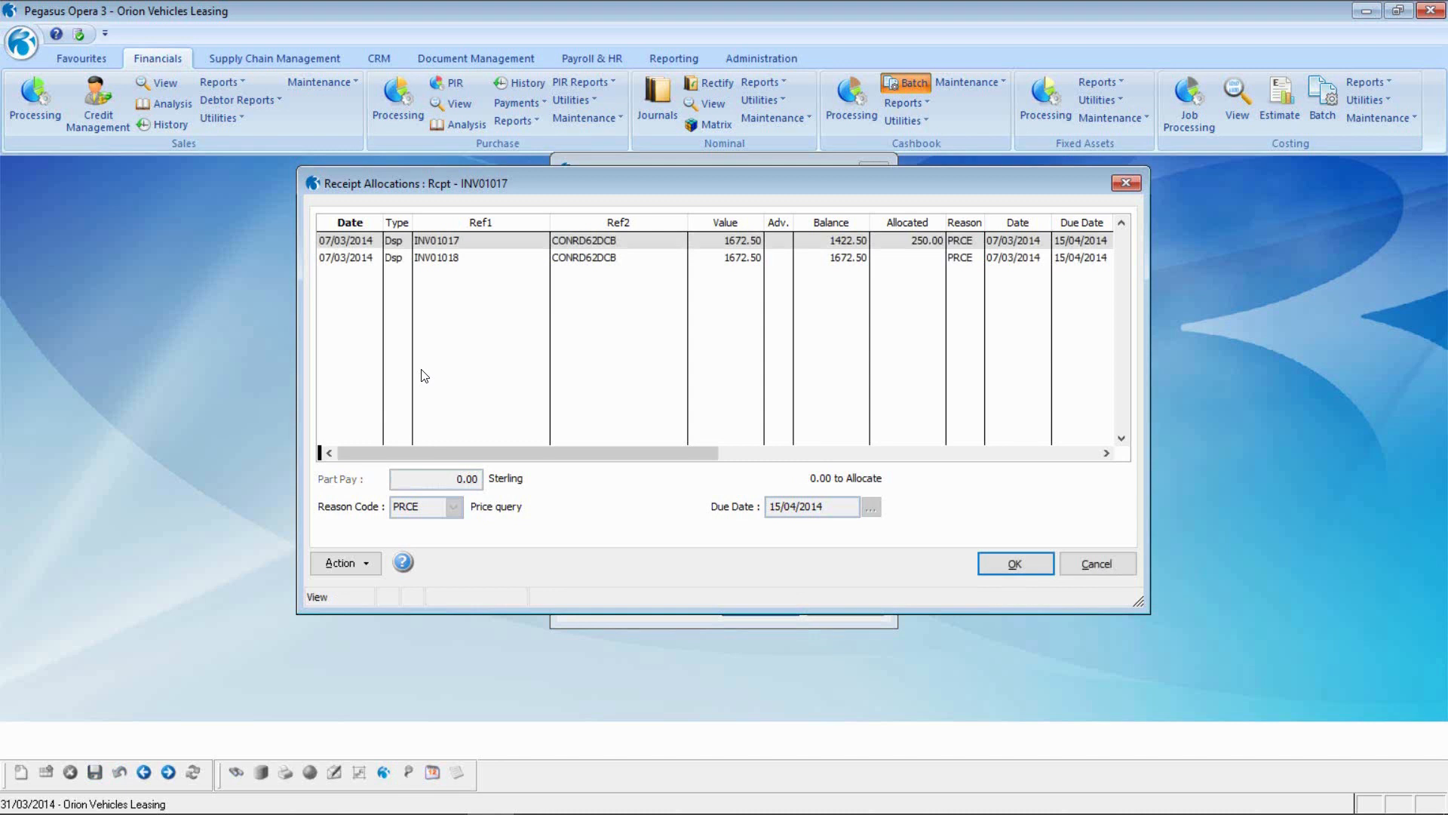
{"action": "left_click", "coordinate": [1020, 564]}
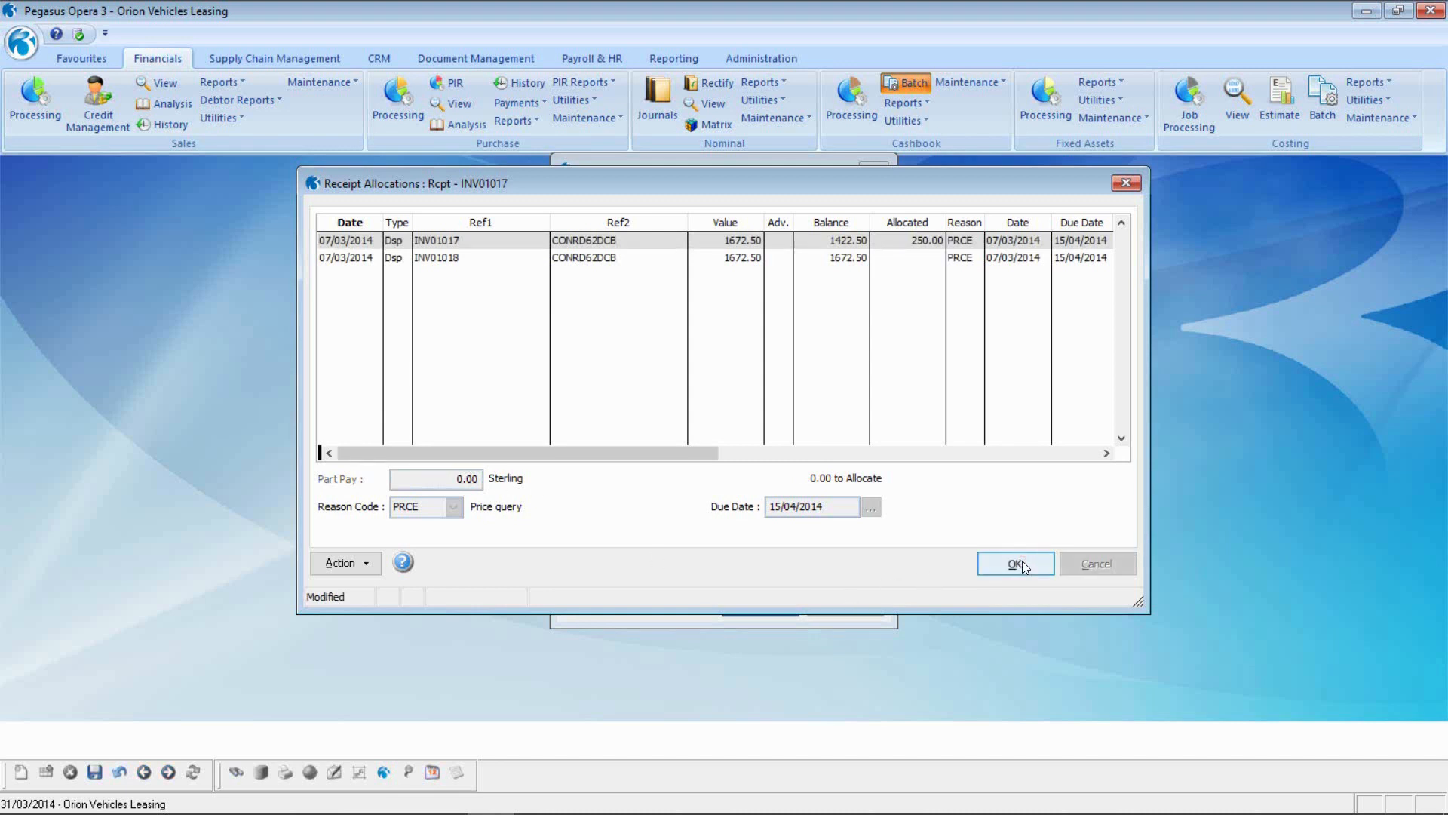
{"action": "left_click", "coordinate": [781, 482]}
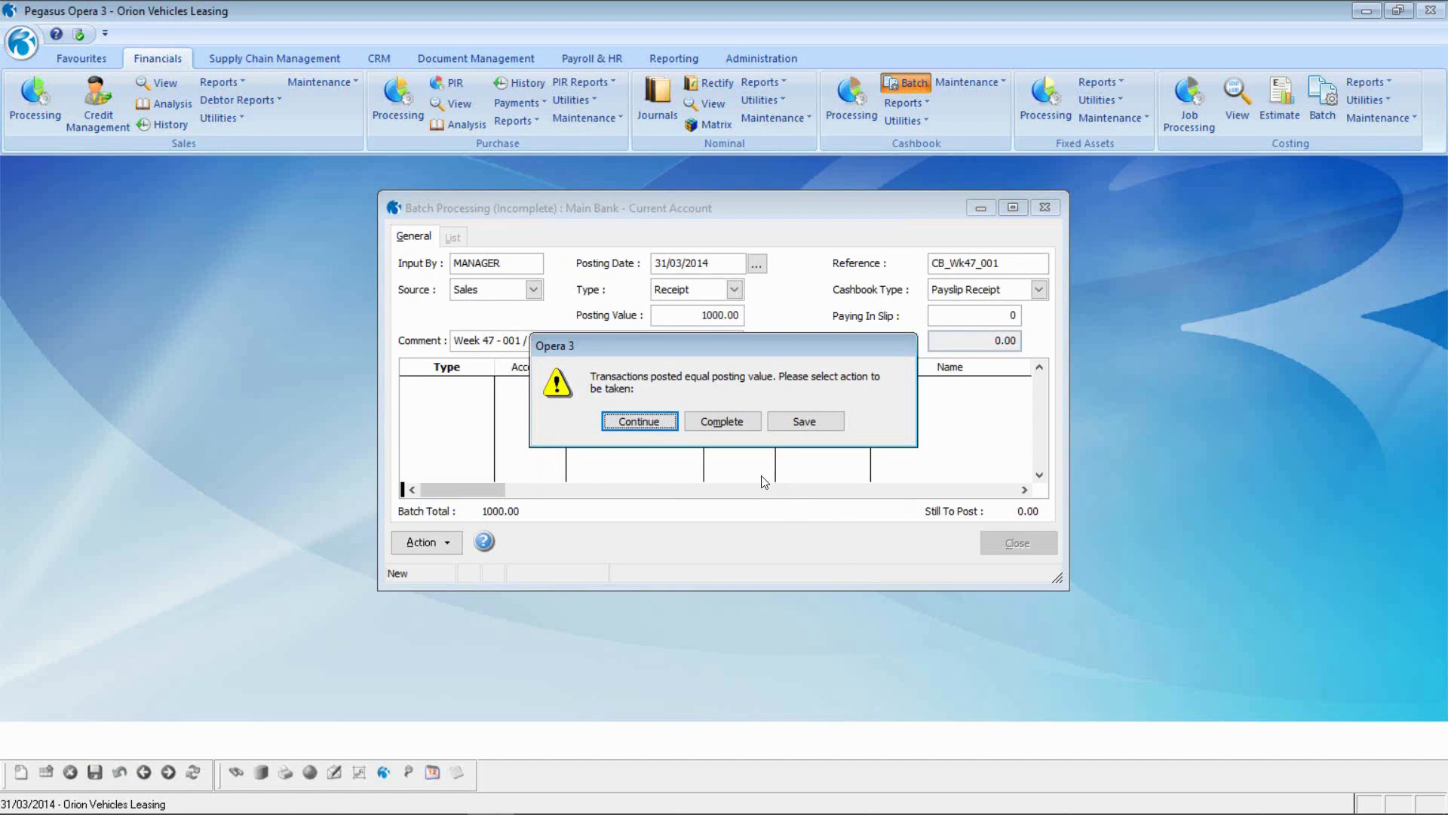
Complete the sales receipts batch and publish its report to the screen.
{"action": "left_click", "coordinate": [726, 422]}
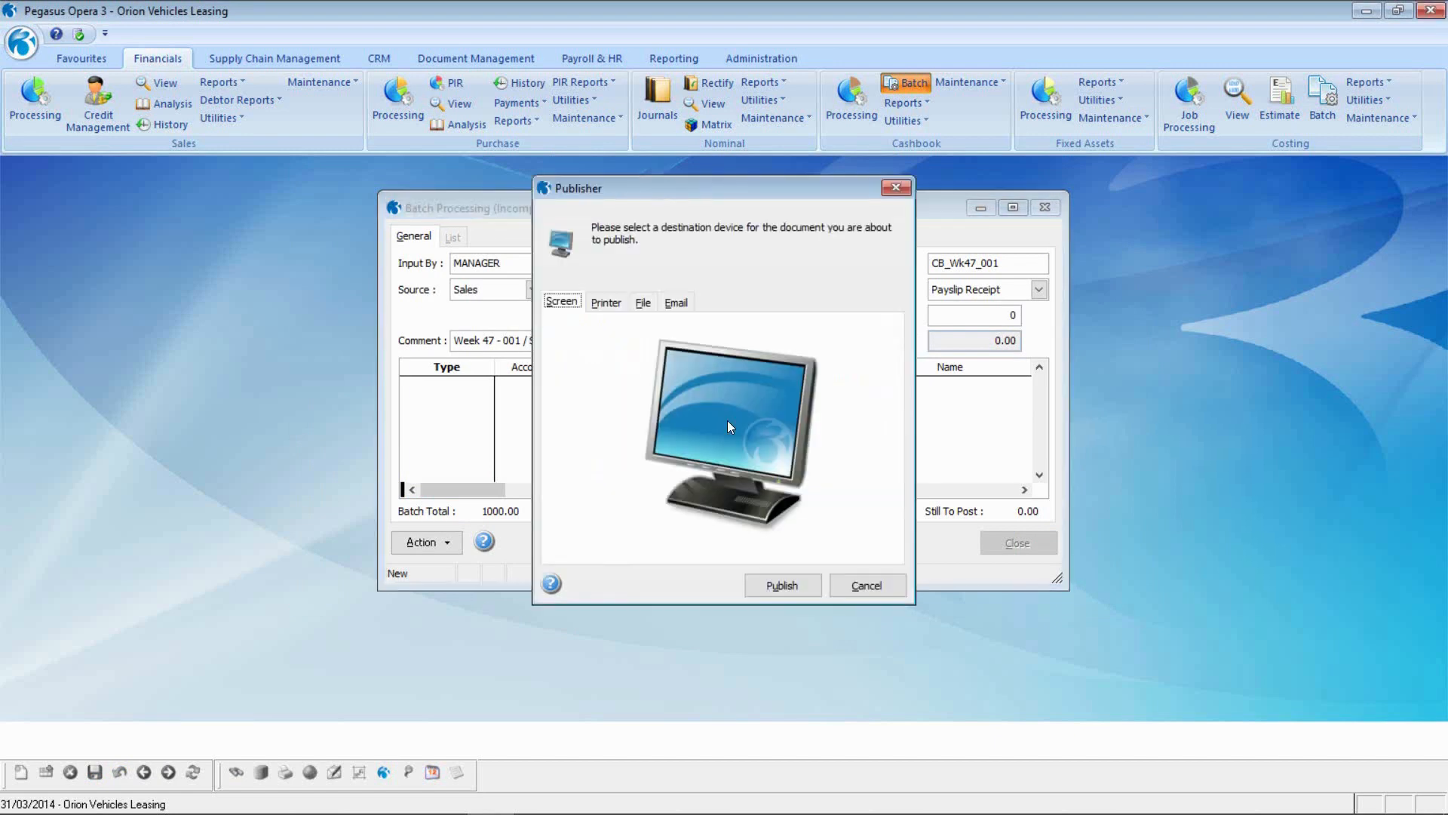
{"action": "left_click", "coordinate": [779, 587]}
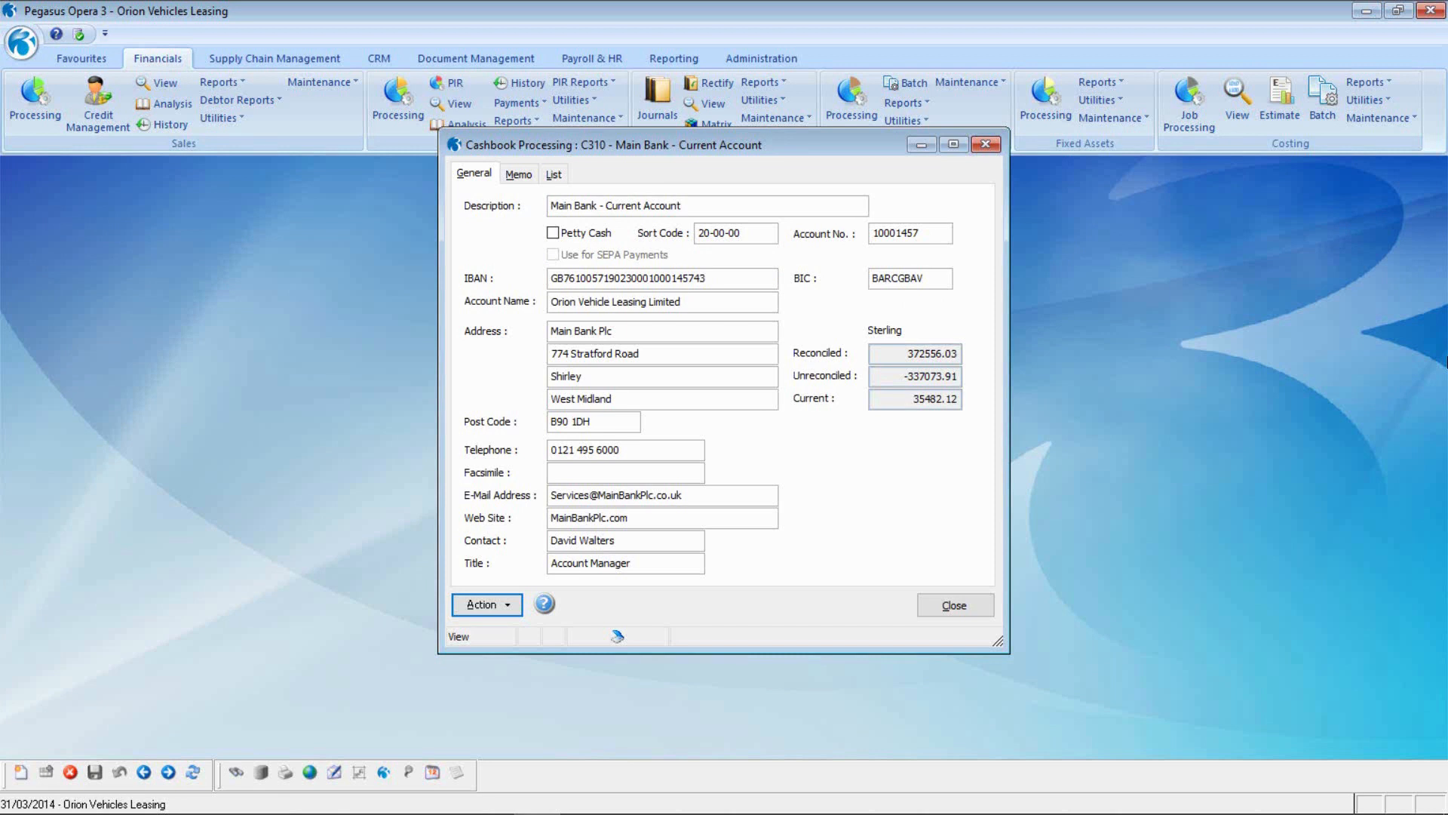
Open the Main Bank account's recurring entries and examine the frequency options of the "Mnthly Stding Orders" purchase payment.
{"action": "left_click", "coordinate": [502, 603]}
{"action": "left_click", "coordinate": [559, 721]}
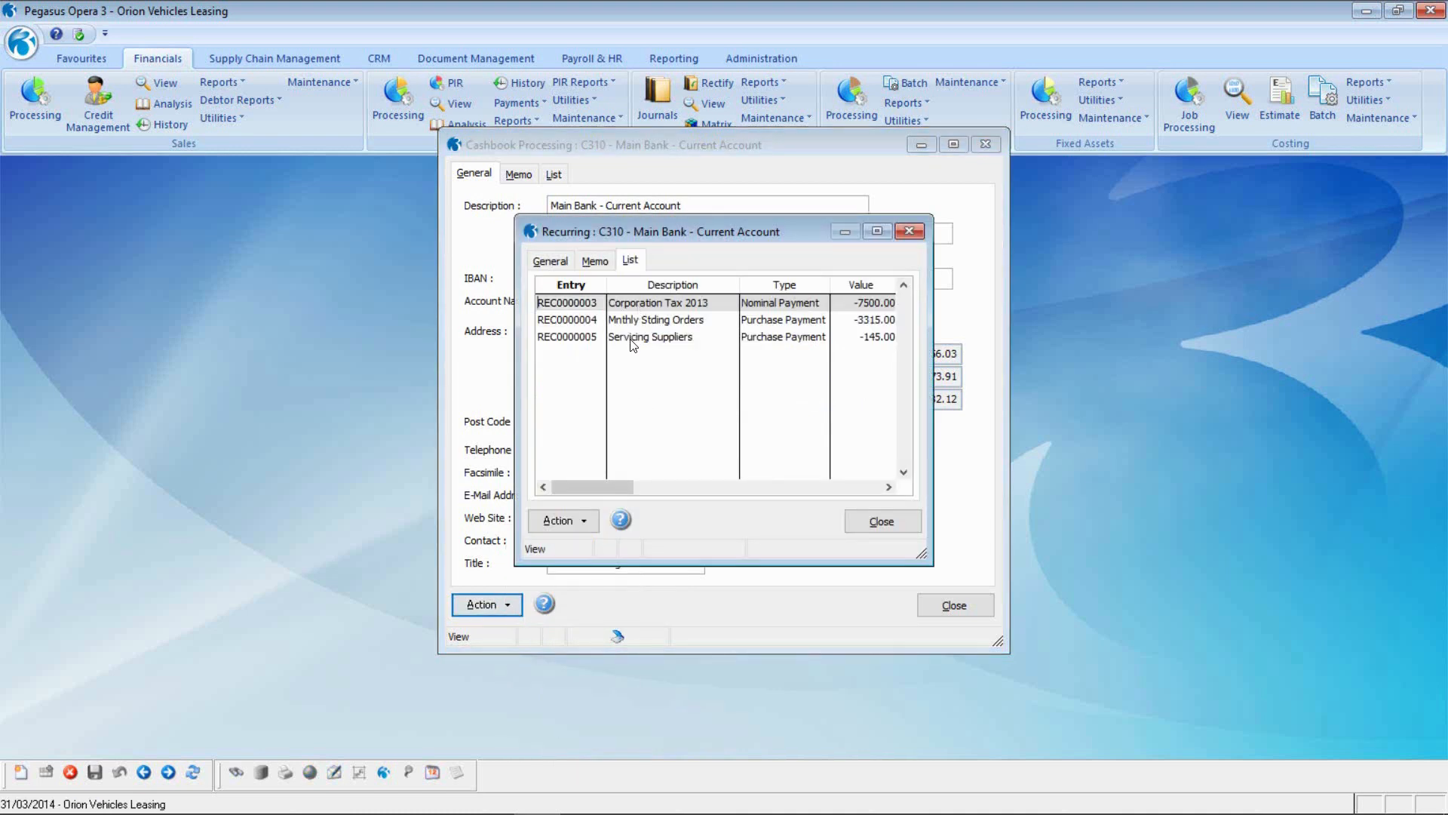
{"action": "double_click", "coordinate": [572, 325]}
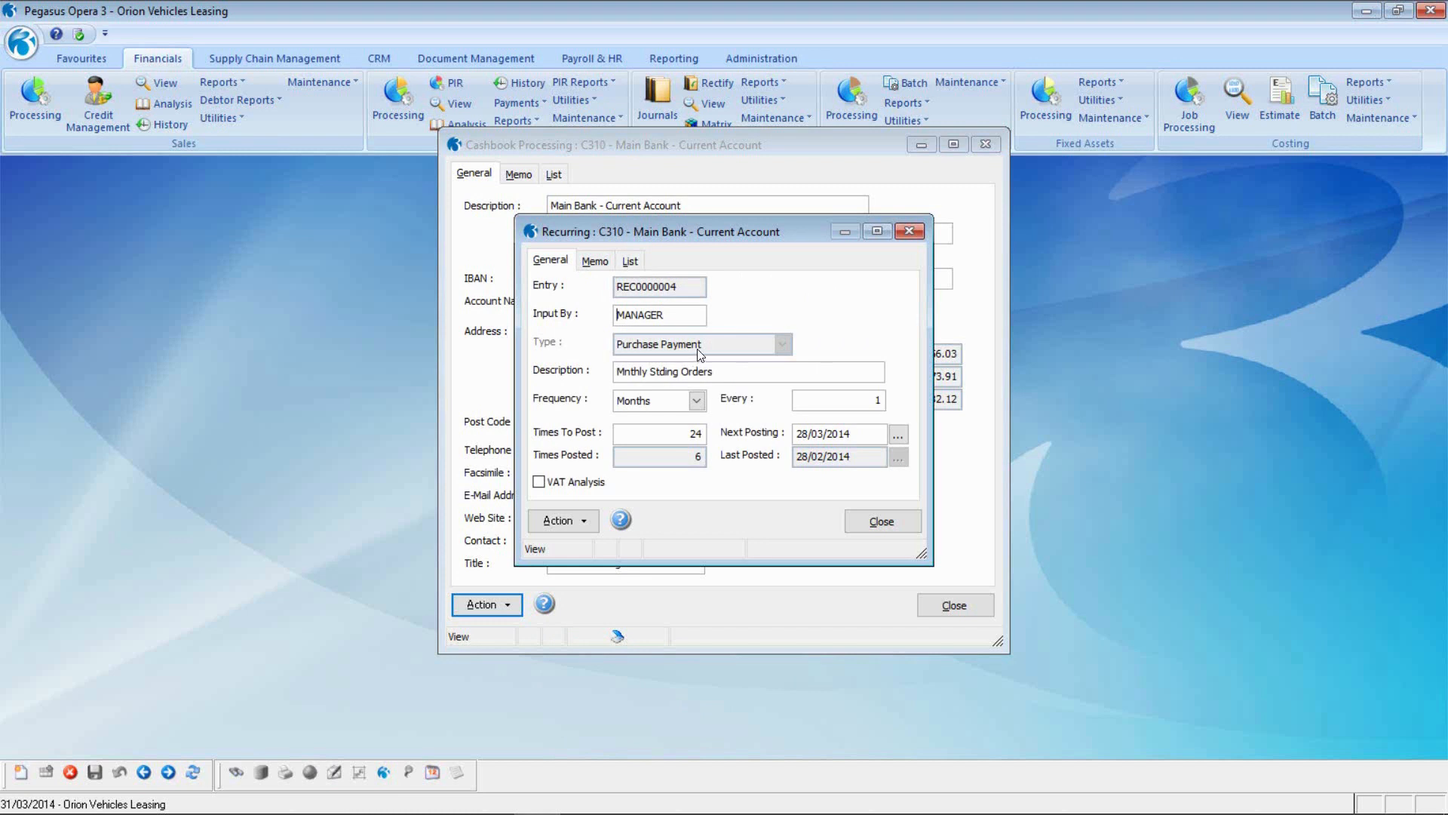
{"action": "left_click", "coordinate": [695, 402]}
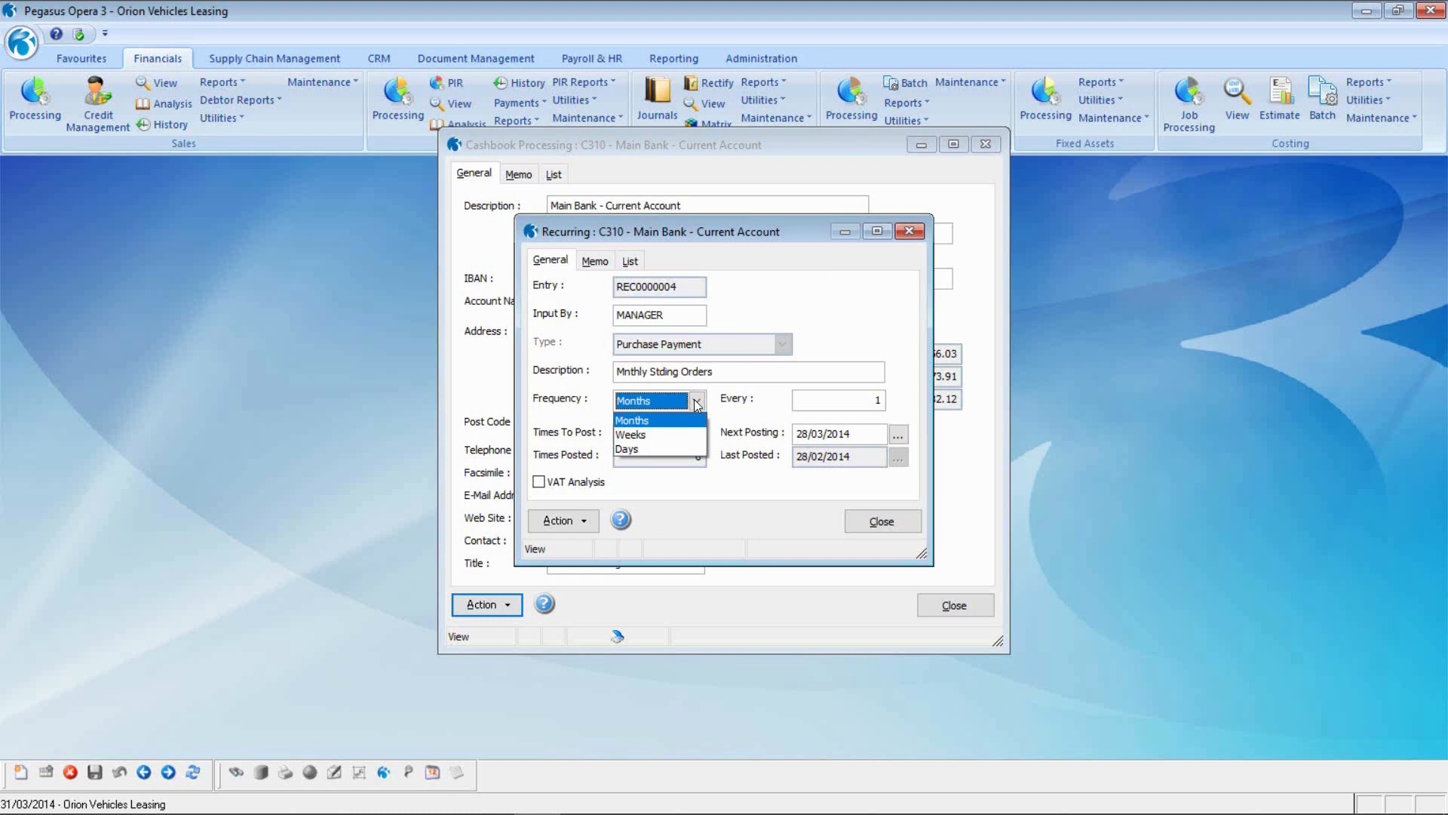
{"action": "left_click", "coordinate": [695, 402]}
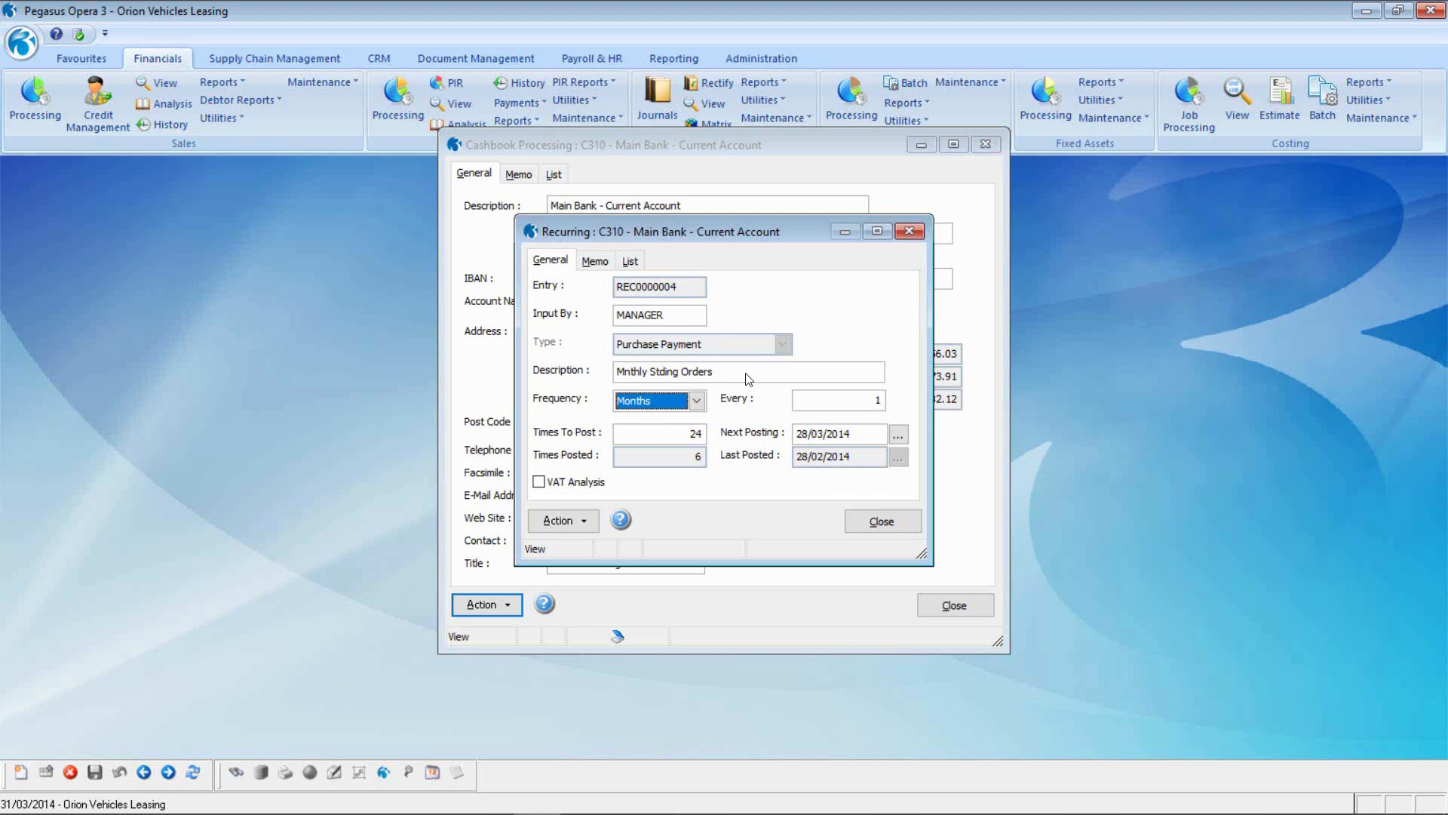
Review the supplier payment lines within the "Mnthly Stding Orders" recurring entry, and close the recurring and cashbook processing windows.
{"action": "left_click", "coordinate": [573, 521]}
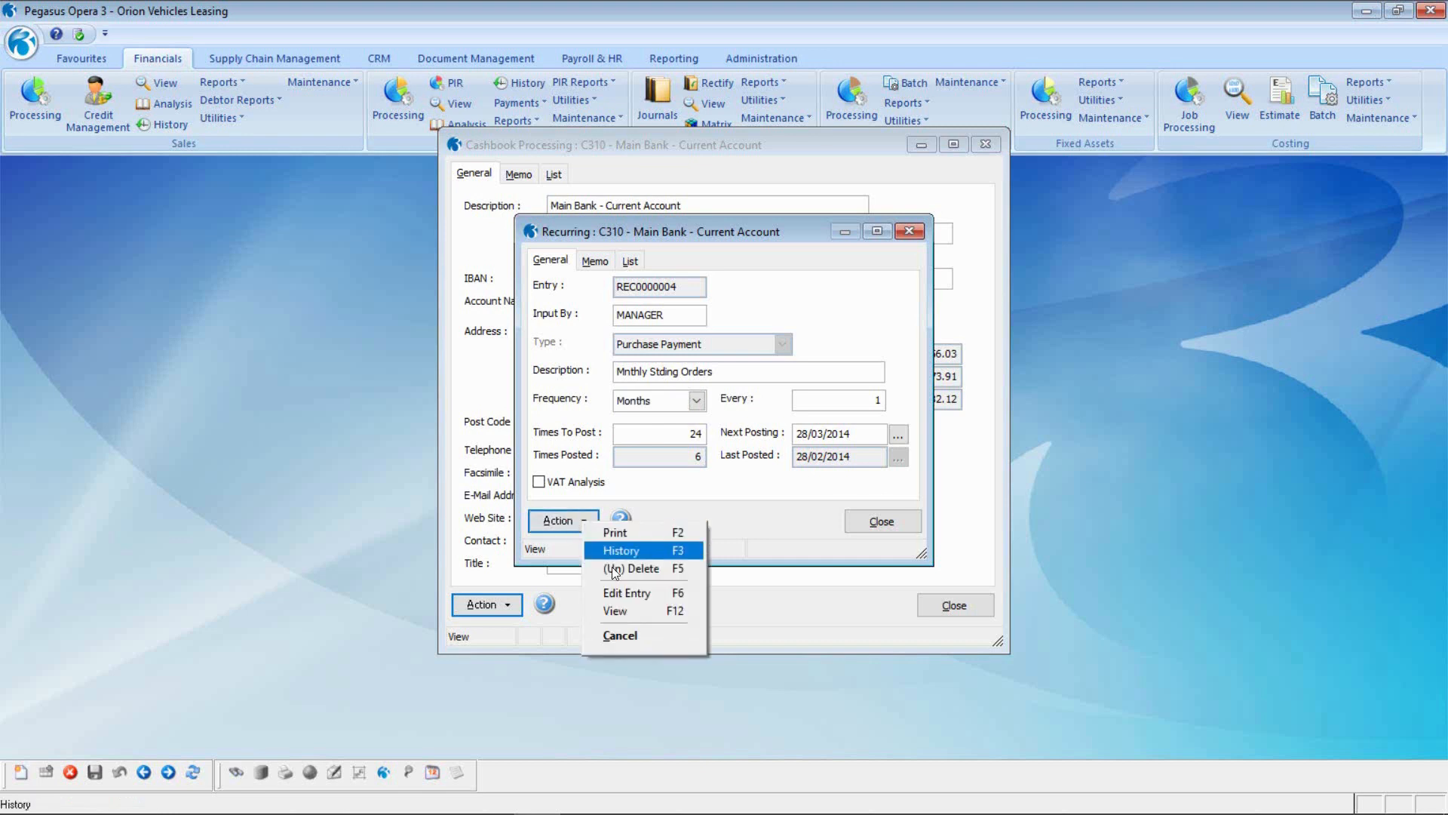
{"action": "left_click", "coordinate": [629, 593]}
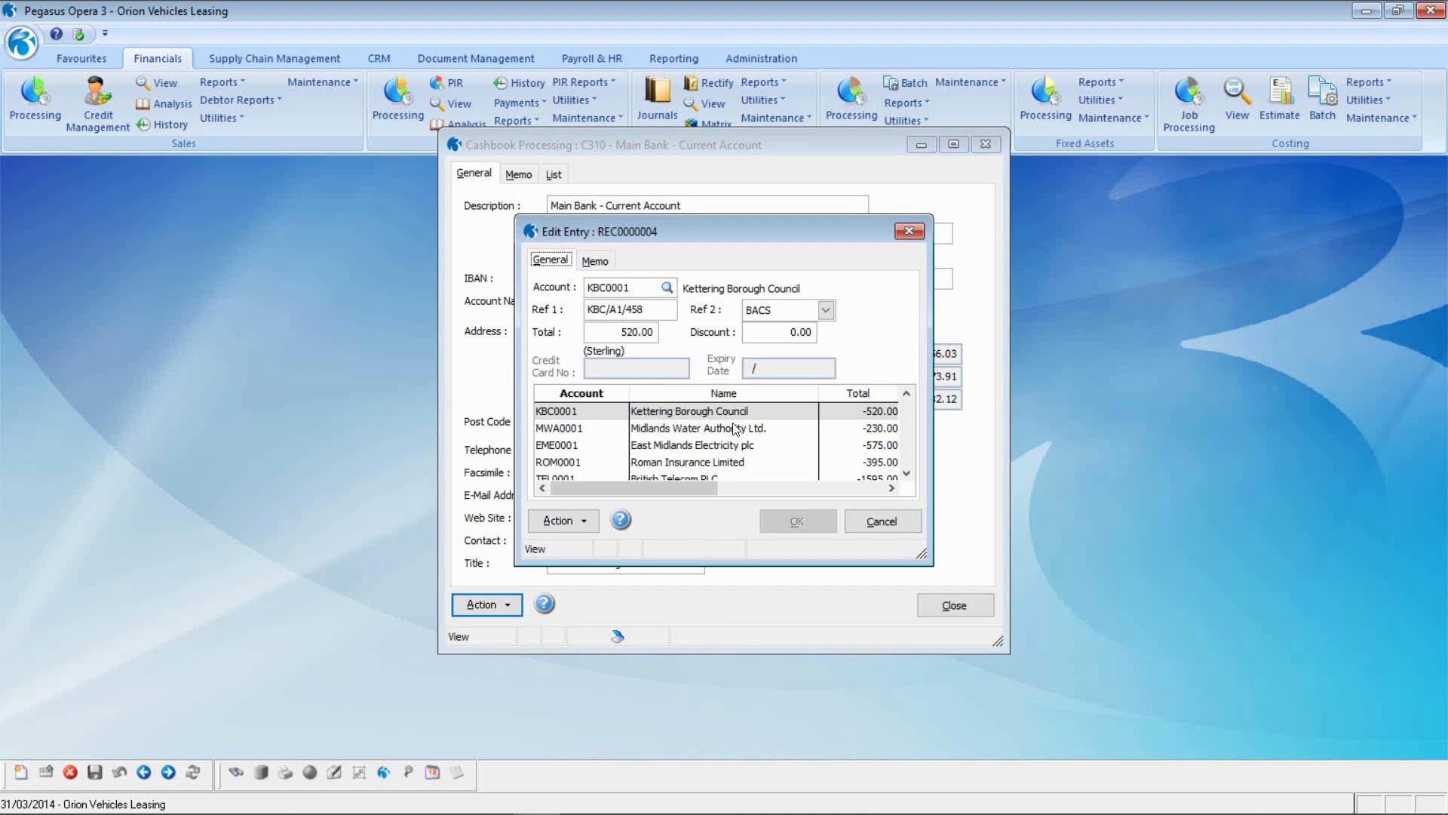
{"action": "left_click", "coordinate": [906, 472]}
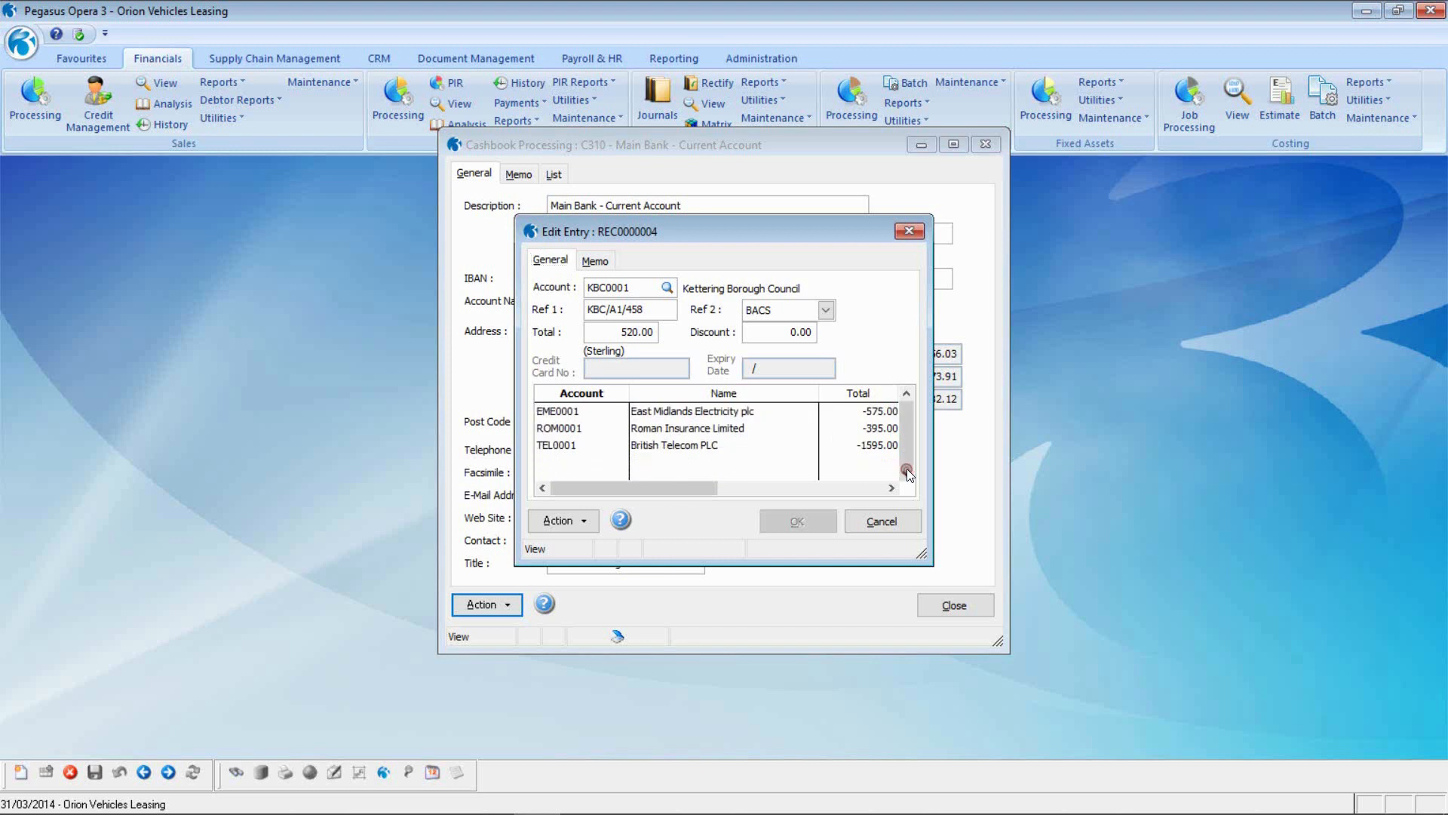
{"action": "left_click", "coordinate": [899, 521]}
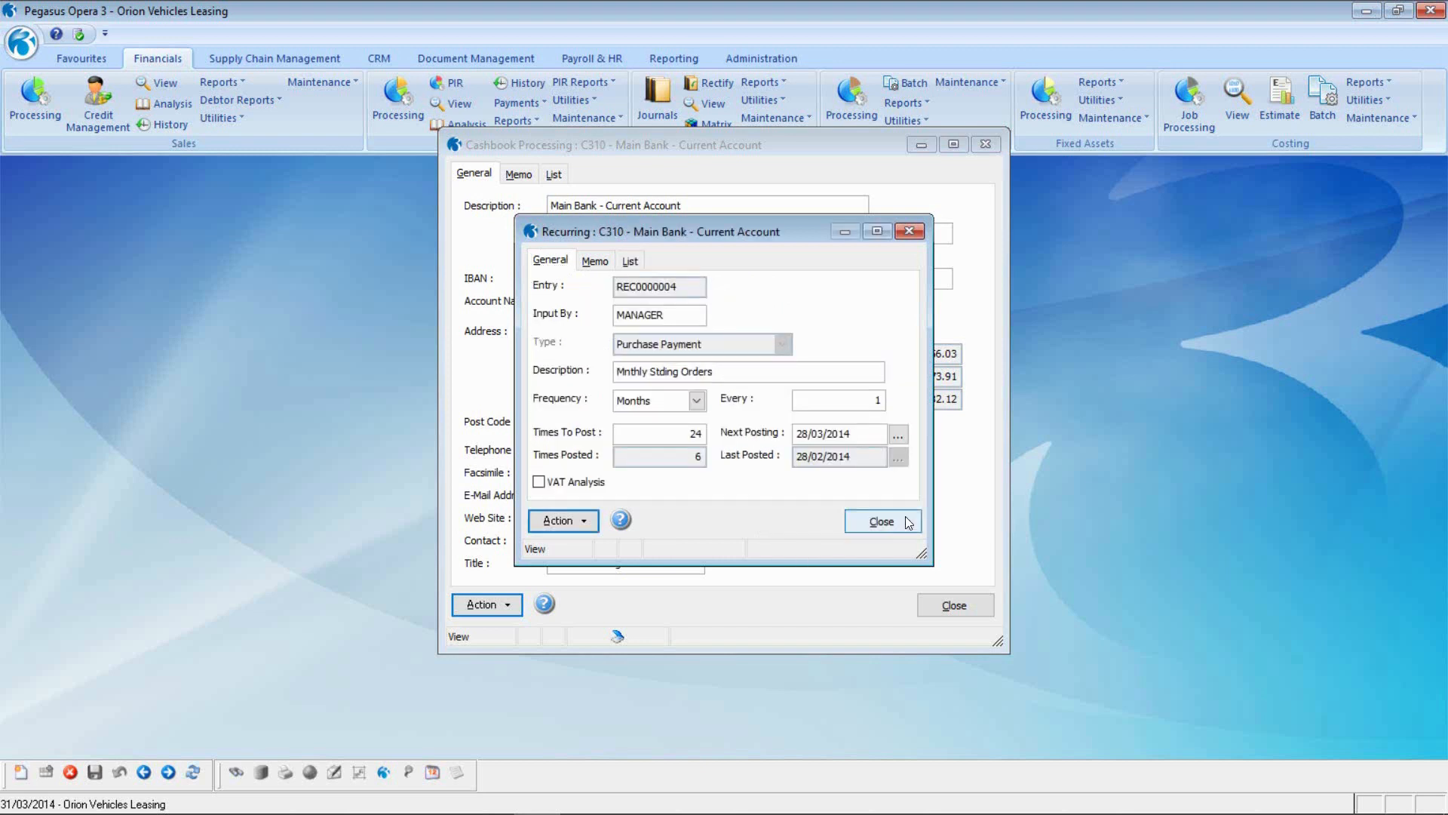
{"action": "left_click", "coordinate": [906, 521]}
{"action": "left_click", "coordinate": [955, 605]}
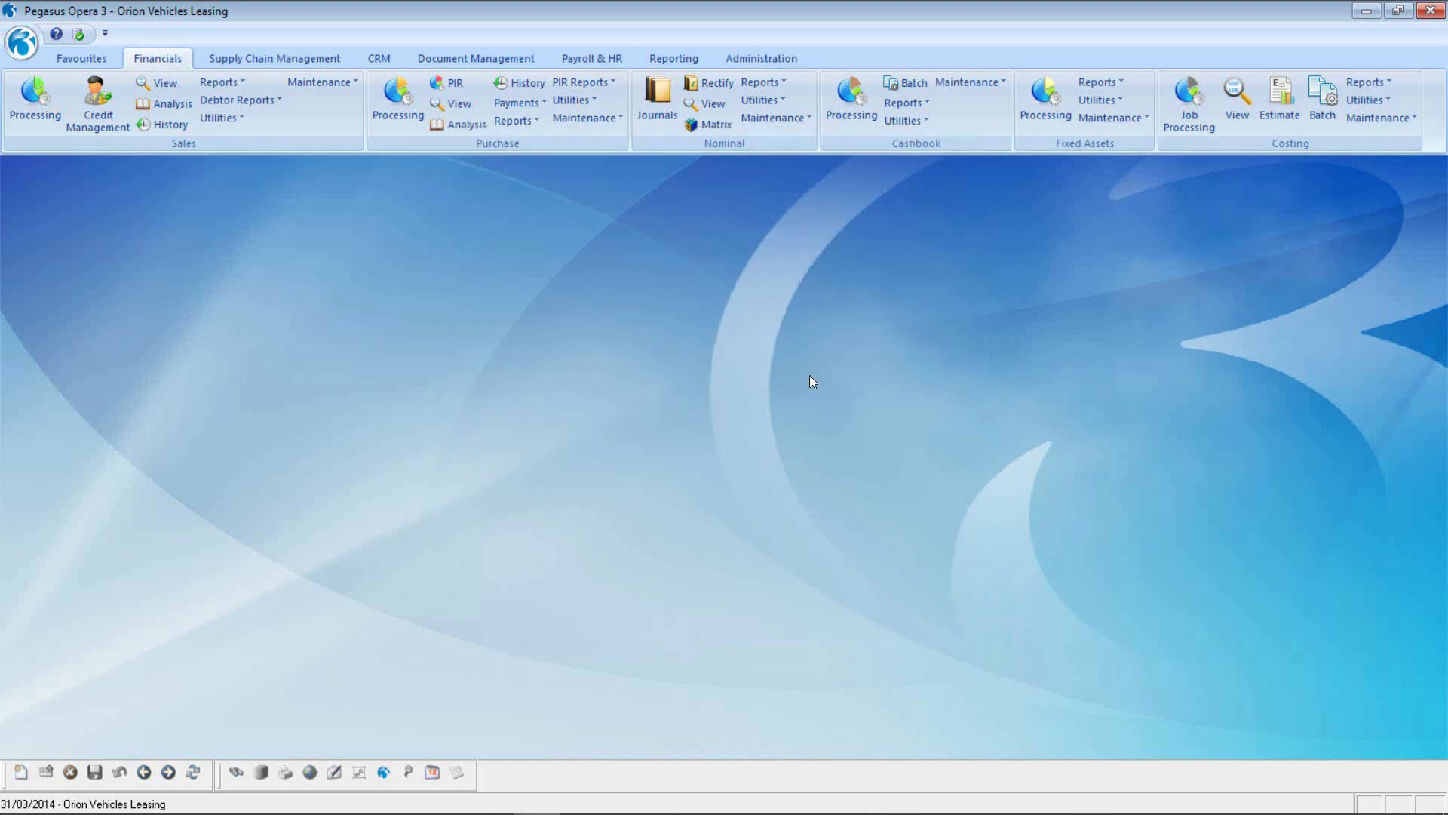
Post only the "Mnthly Stding Orders" purchase payment from the outstanding recurring entries, excluding all the other entries.
{"action": "left_click", "coordinate": [894, 123]}
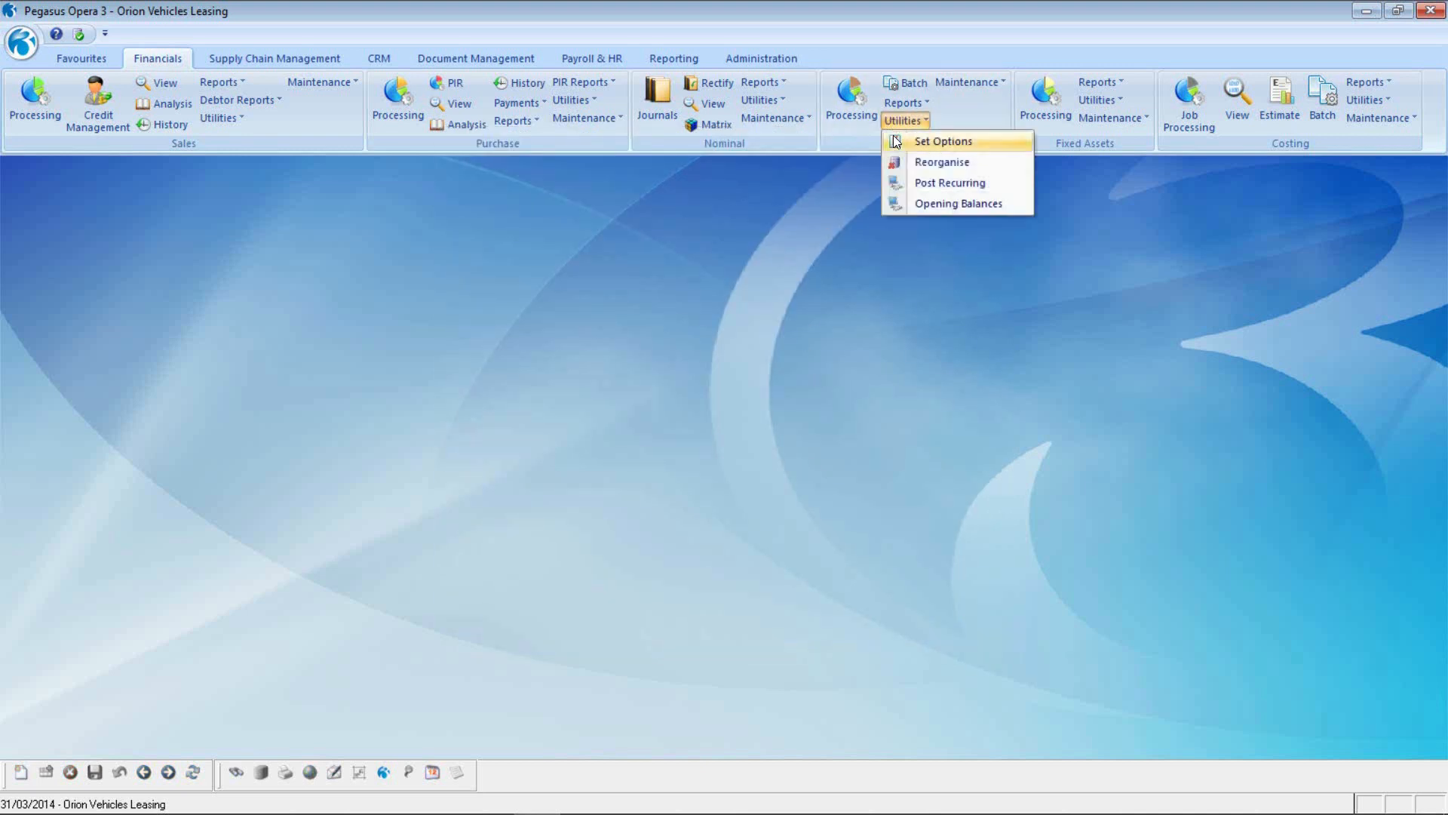
{"action": "left_click", "coordinate": [930, 189]}
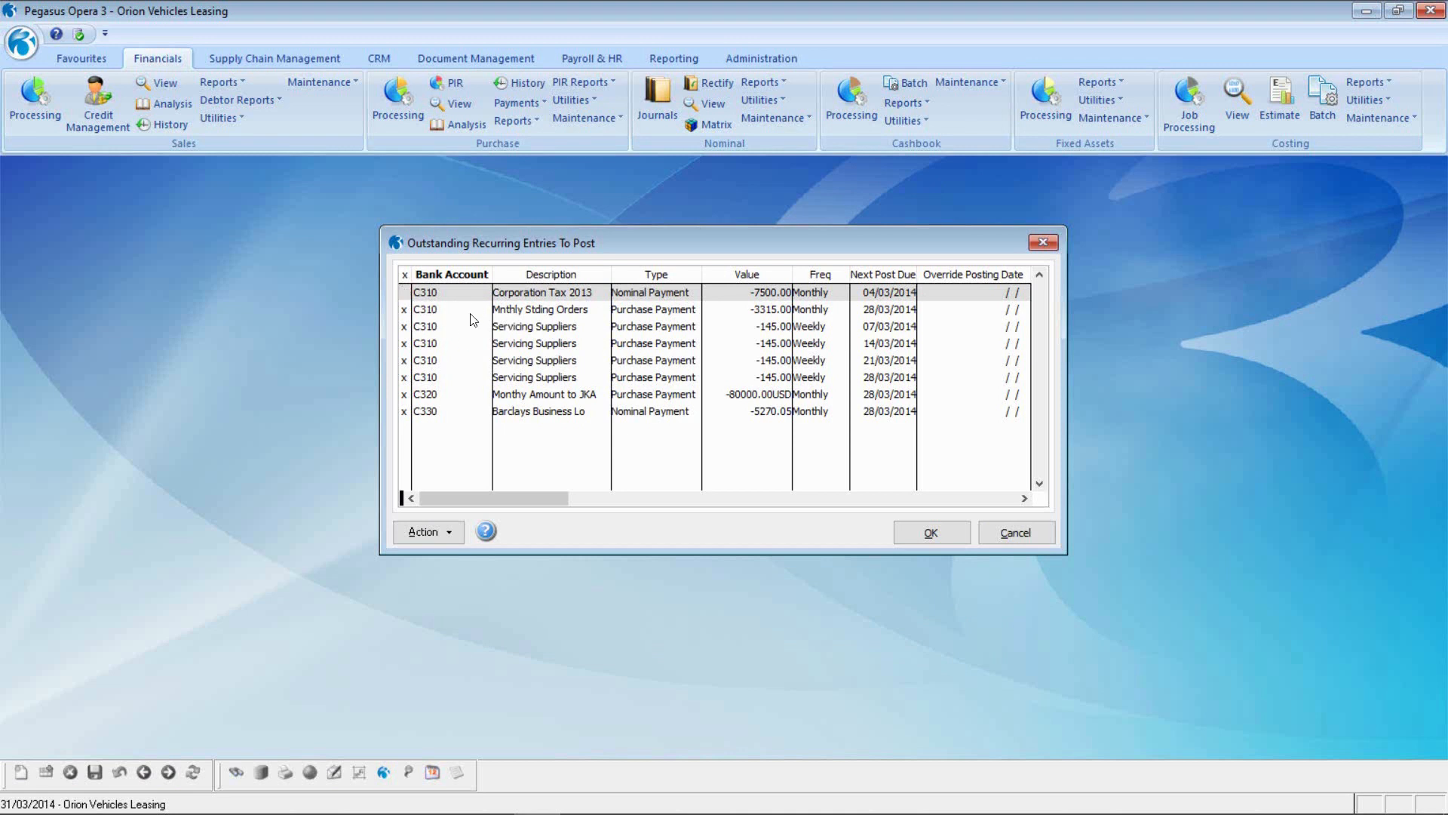
{"action": "key", "text": "space"}
{"action": "left_click", "coordinate": [403, 326]}
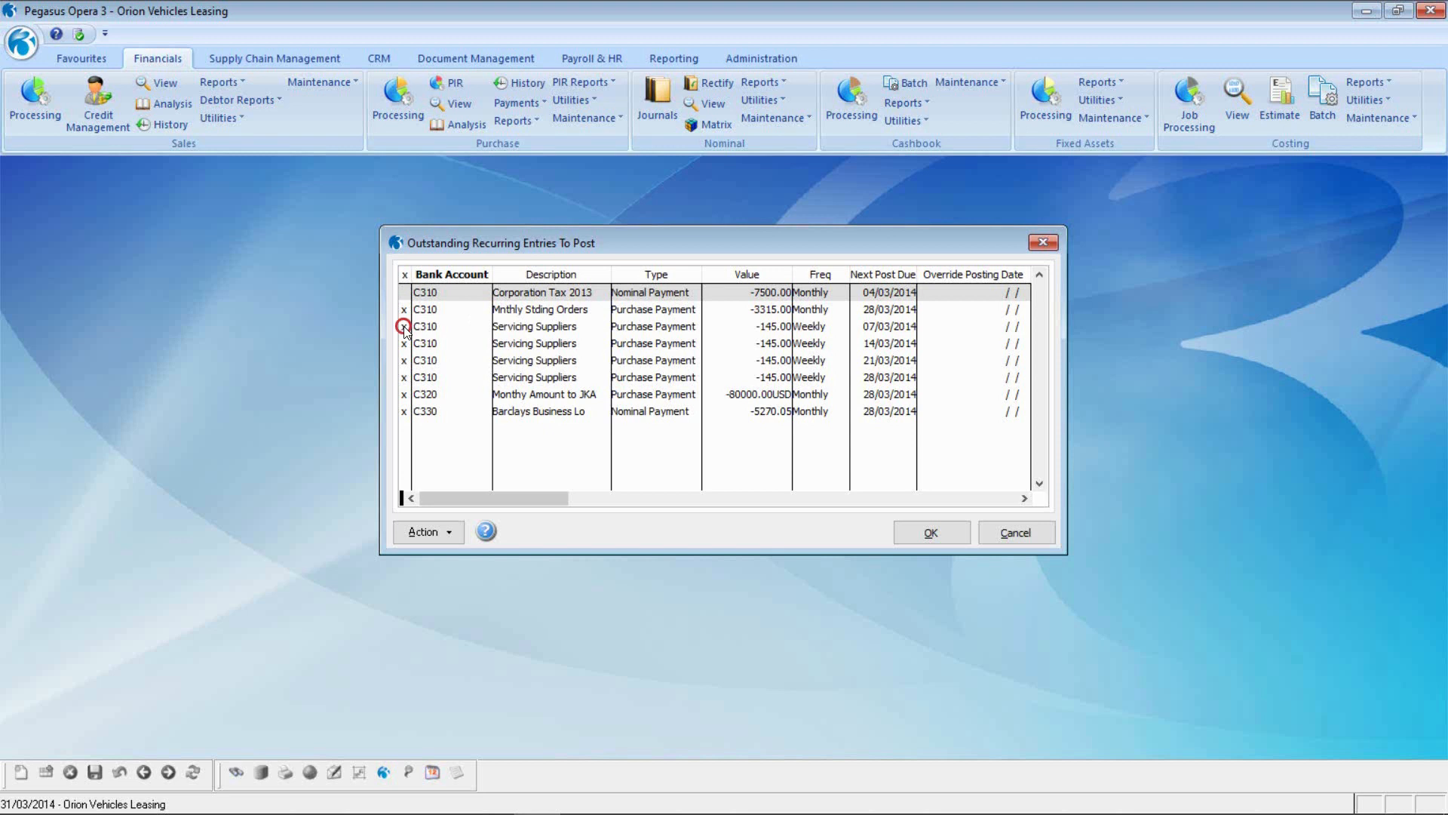
{"action": "left_click", "coordinate": [406, 393]}
{"action": "left_click", "coordinate": [407, 411]}
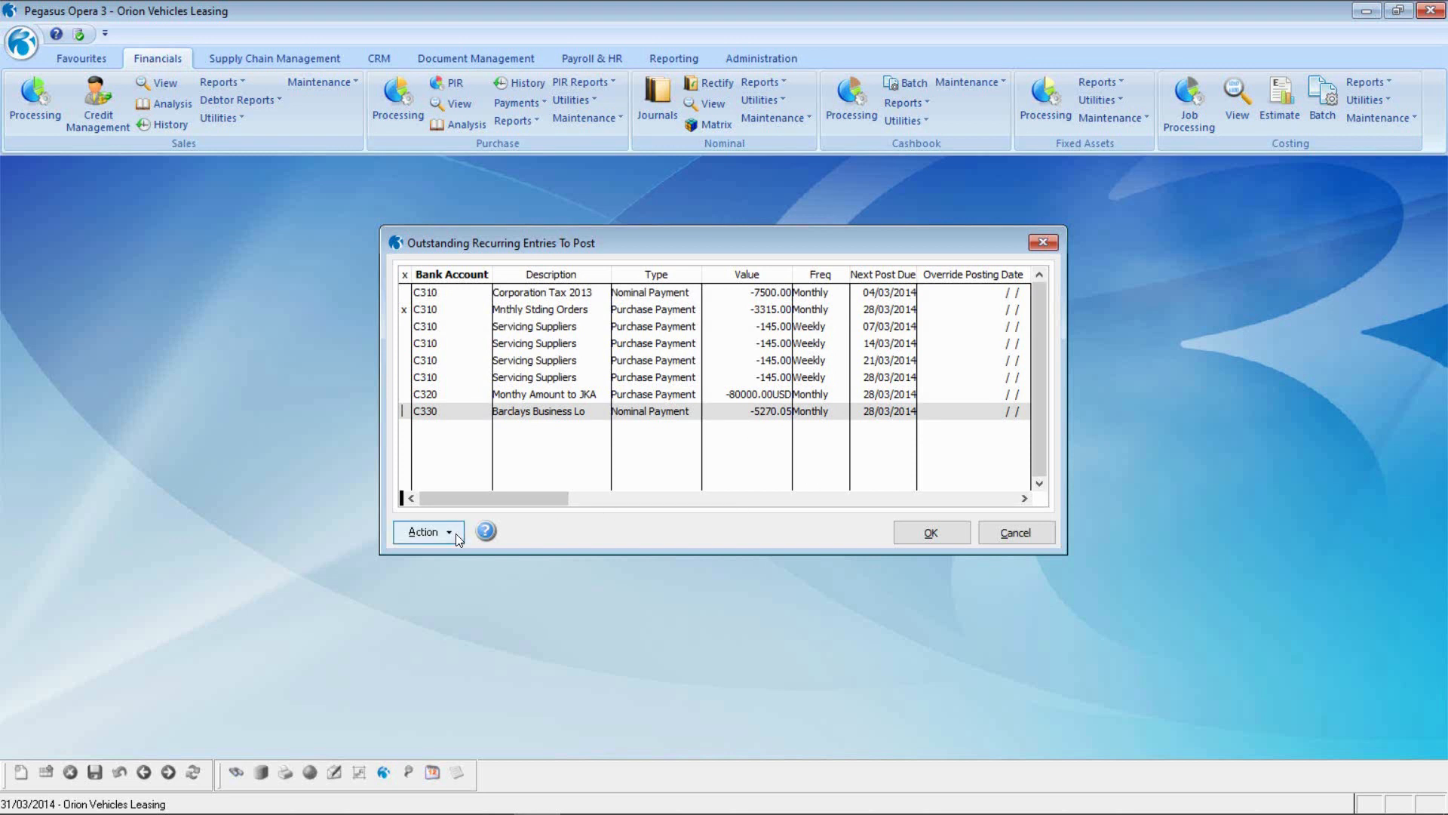
{"action": "left_click", "coordinate": [931, 532]}
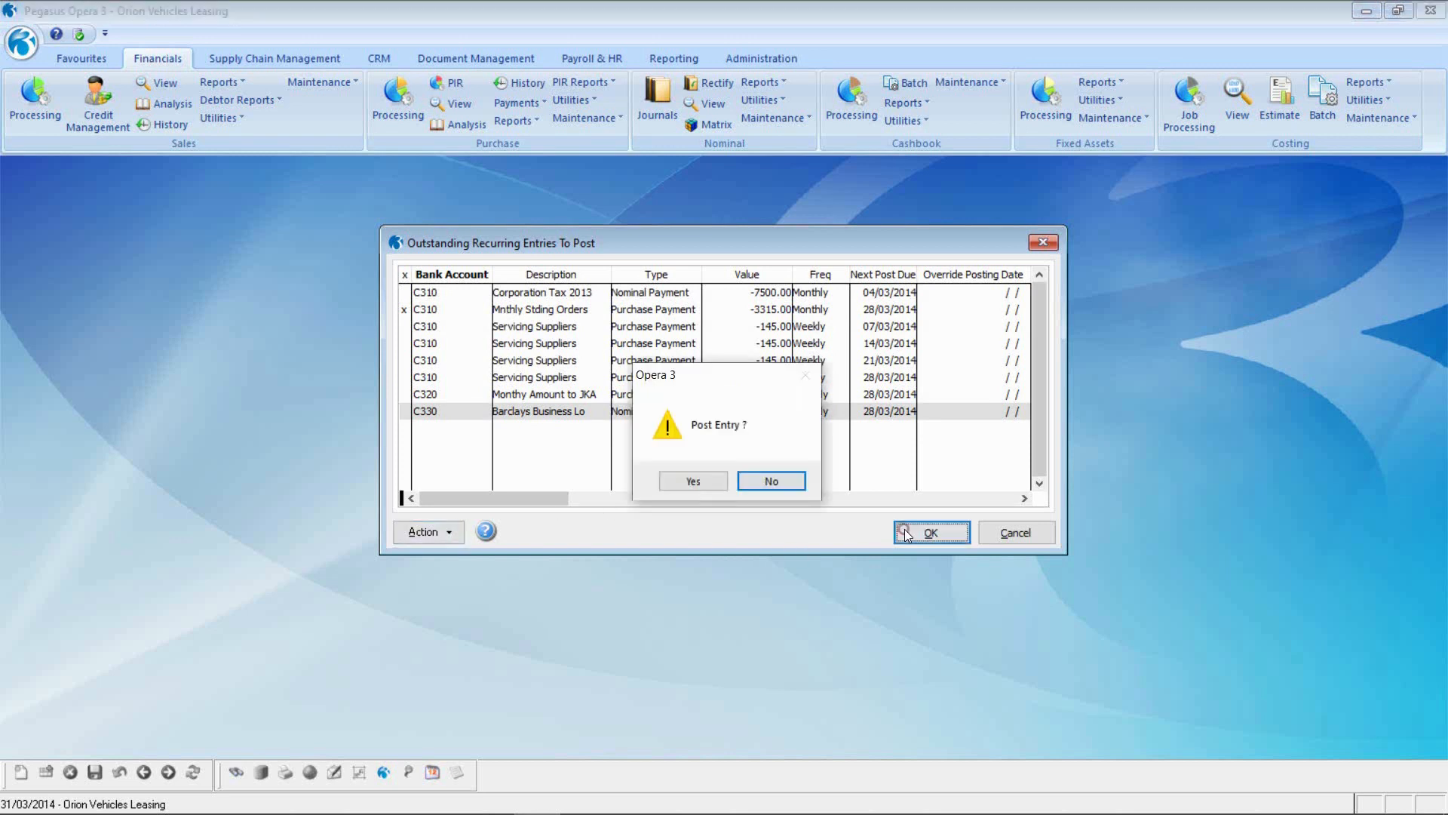
{"action": "left_click", "coordinate": [716, 481]}
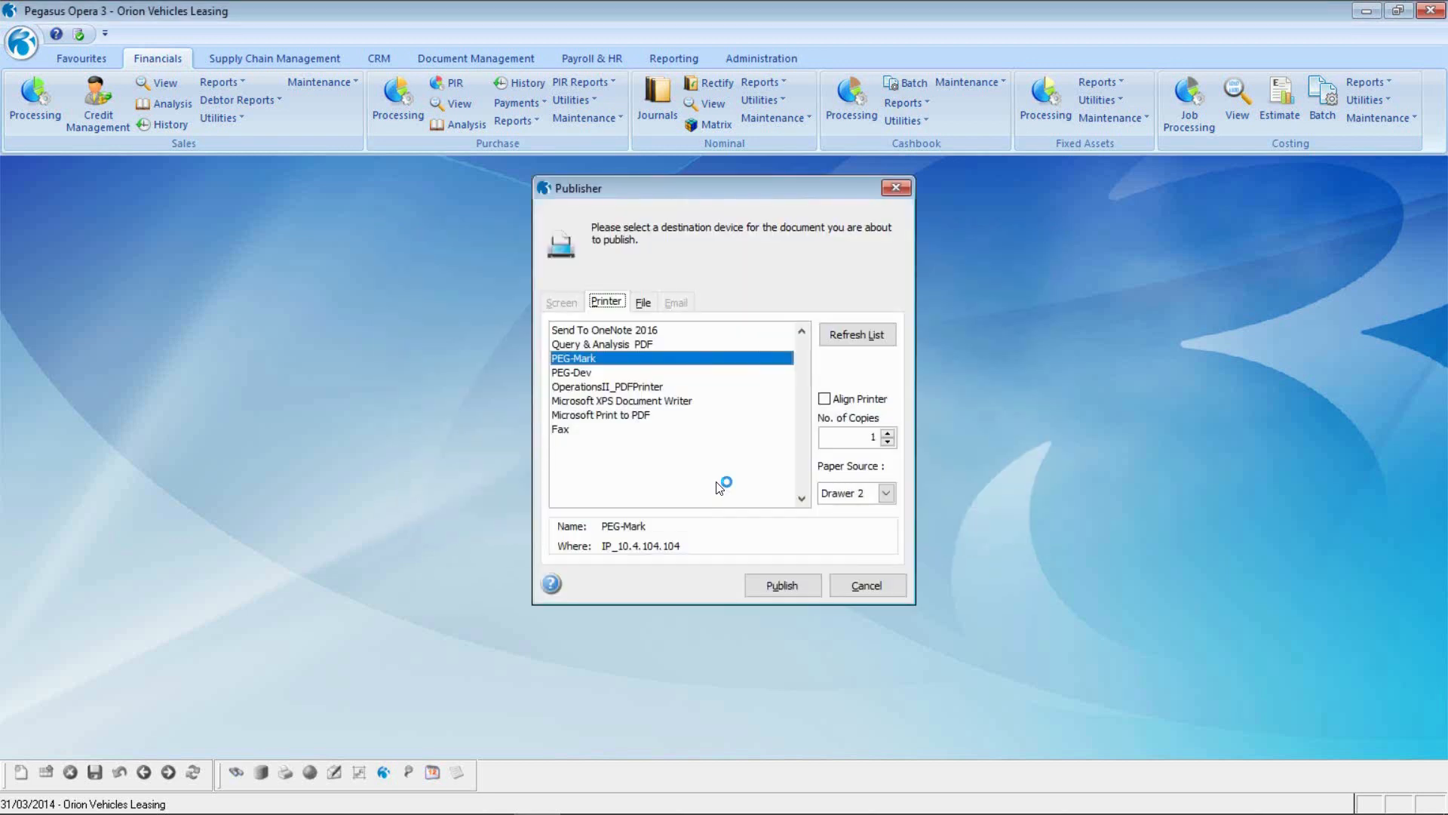
Publish the recurring entries report as a PDF file named 1, overwriting the existing file, and close the opened document.
{"action": "left_click", "coordinate": [642, 301]}
{"action": "left_click", "coordinate": [622, 390]}
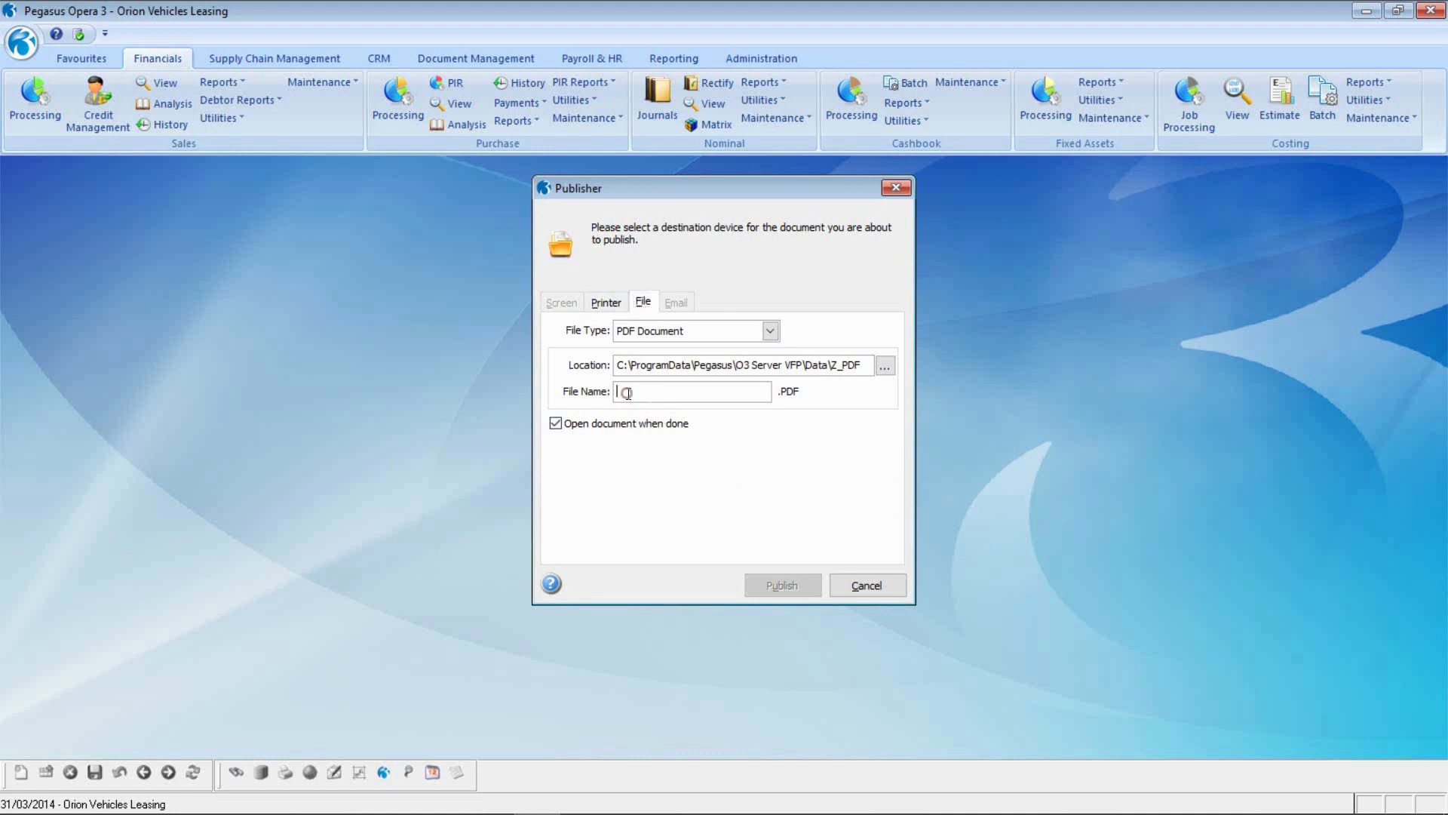
{"action": "type", "text": "1"}
{"action": "key", "text": "Return"}
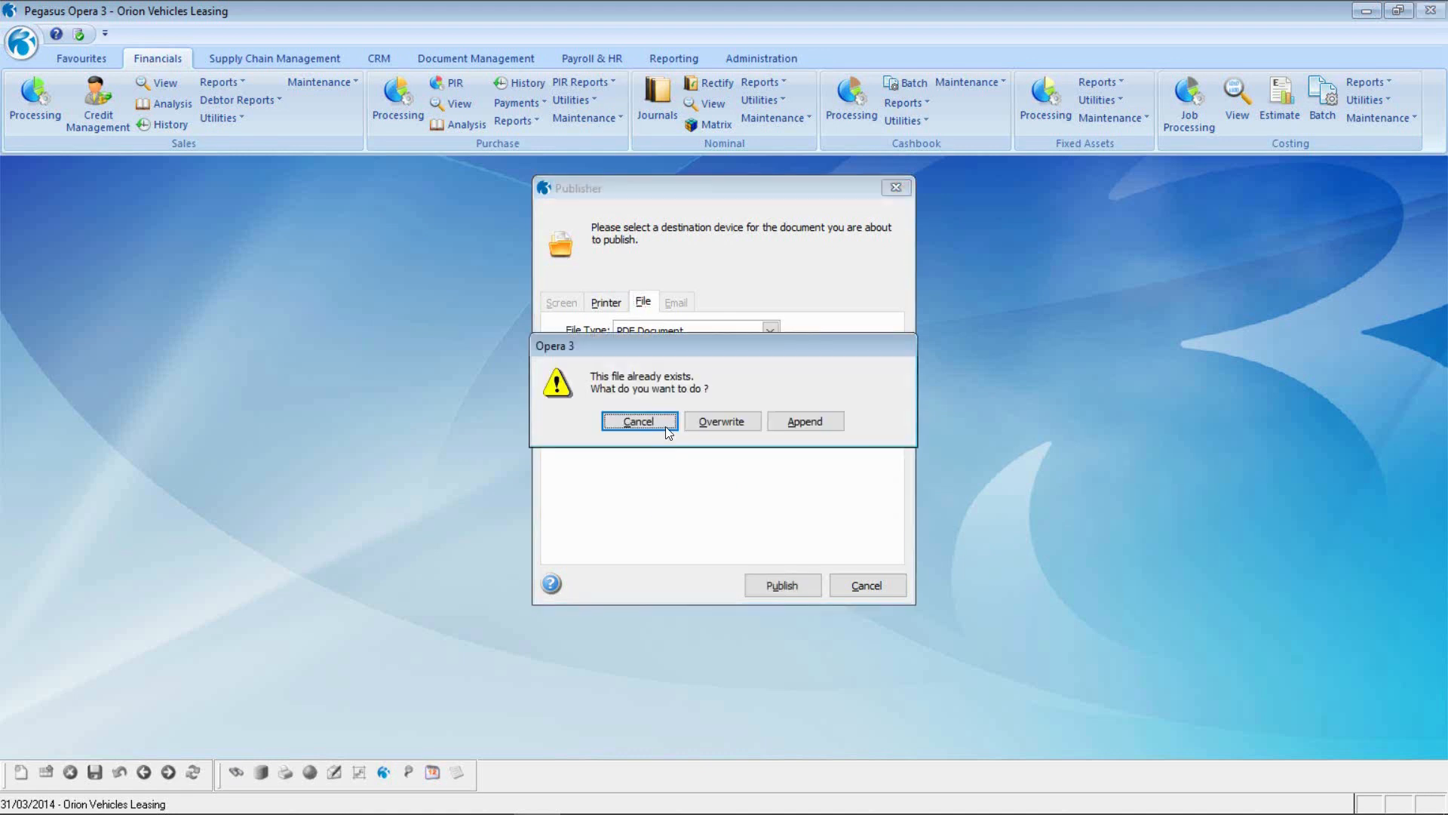
{"action": "left_click", "coordinate": [717, 423]}
{"action": "left_click", "coordinate": [771, 583]}
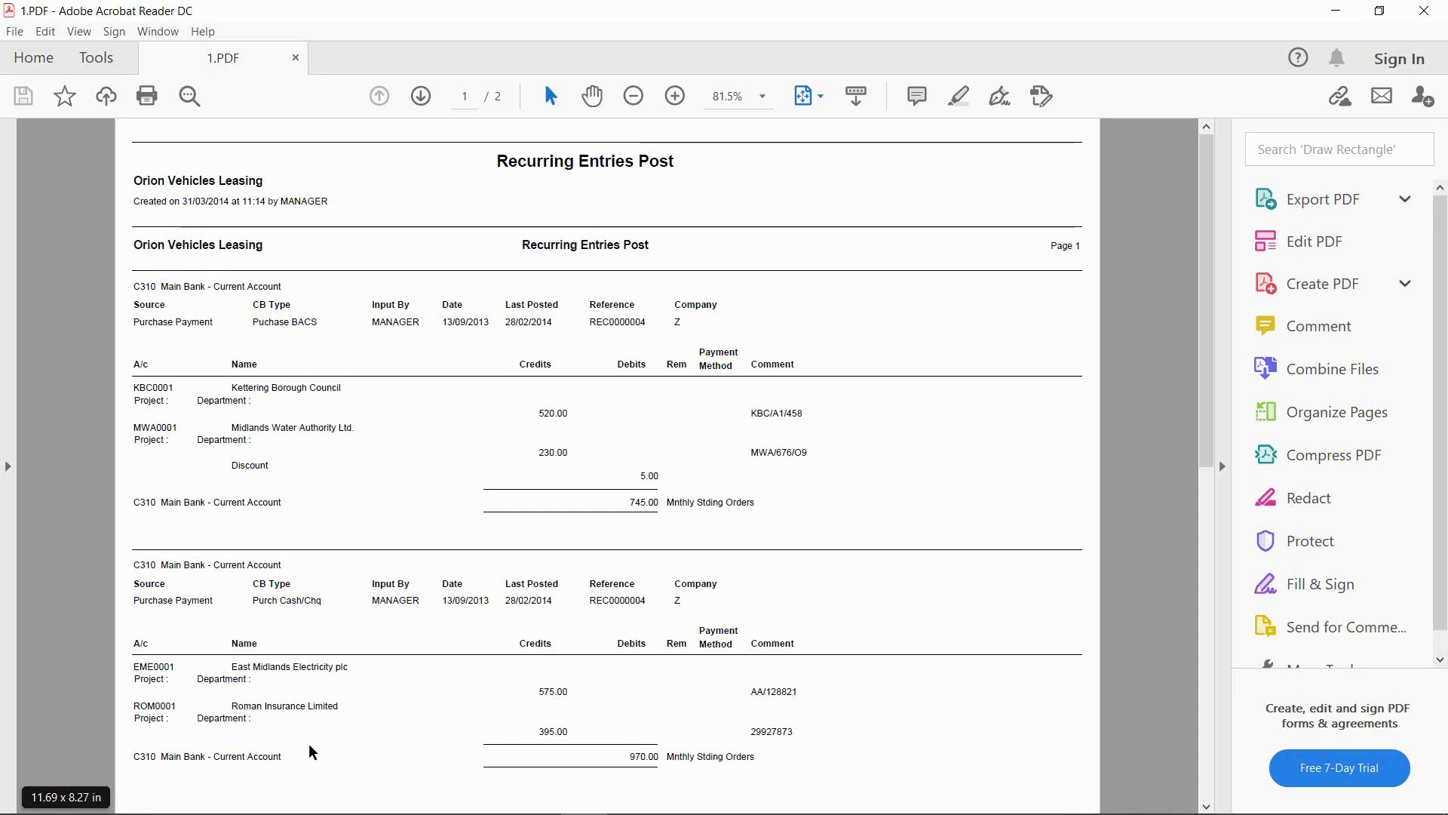
{"action": "left_click", "coordinate": [1424, 11]}
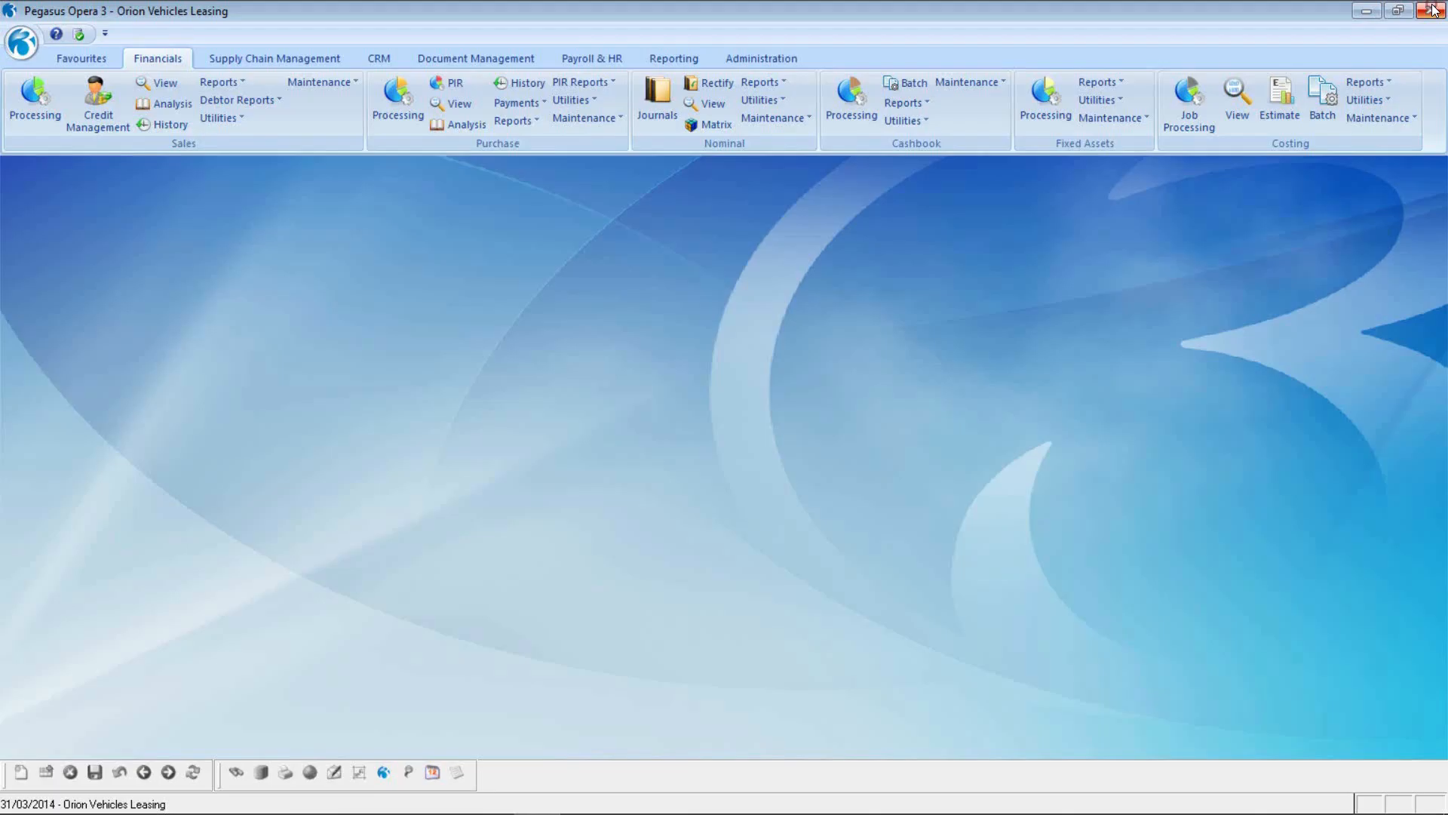
Reopen the list of outstanding recurring entries to post from the cashbook utilities.
{"action": "left_click", "coordinate": [911, 125]}
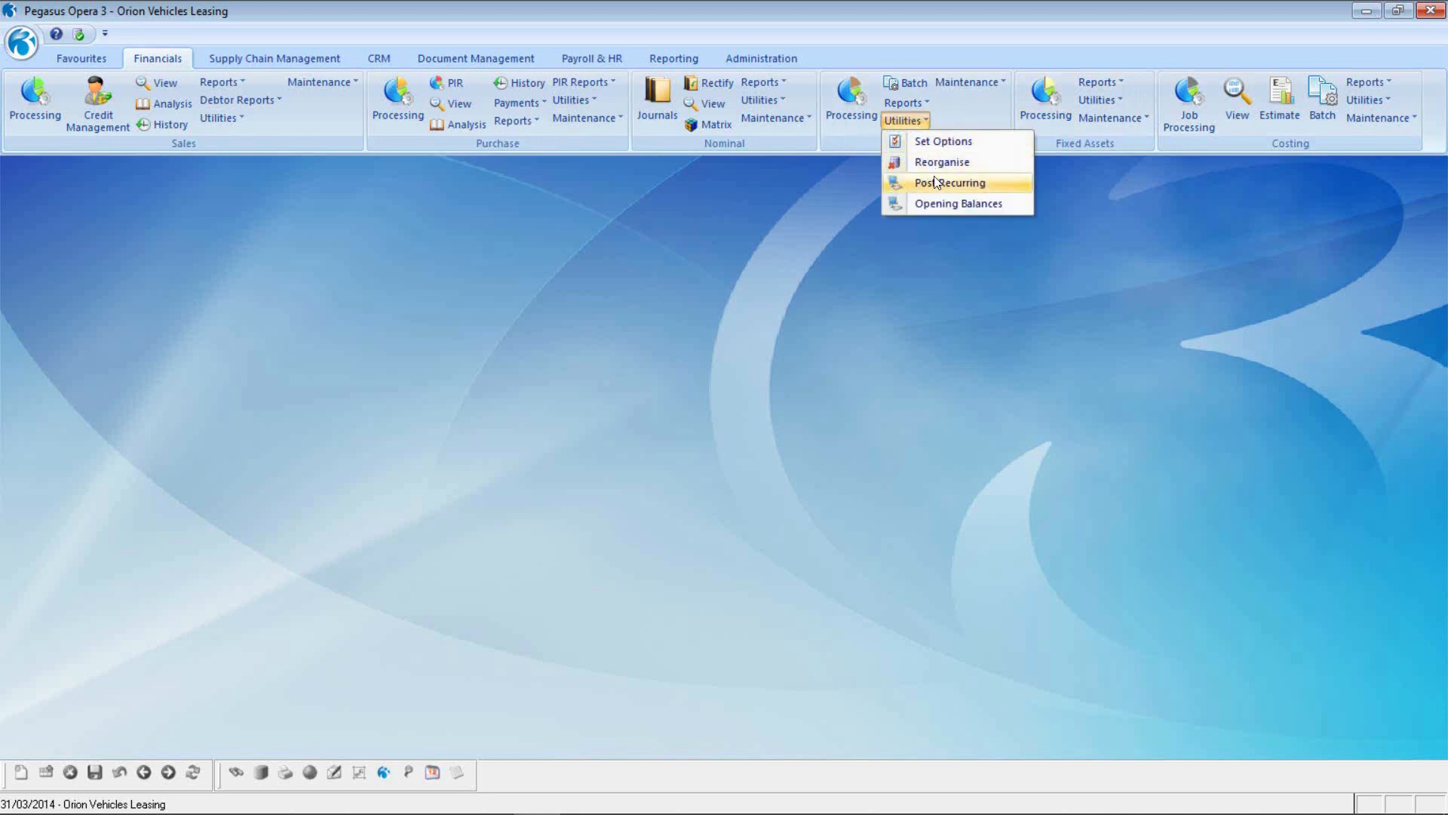
{"action": "left_click", "coordinate": [935, 184]}
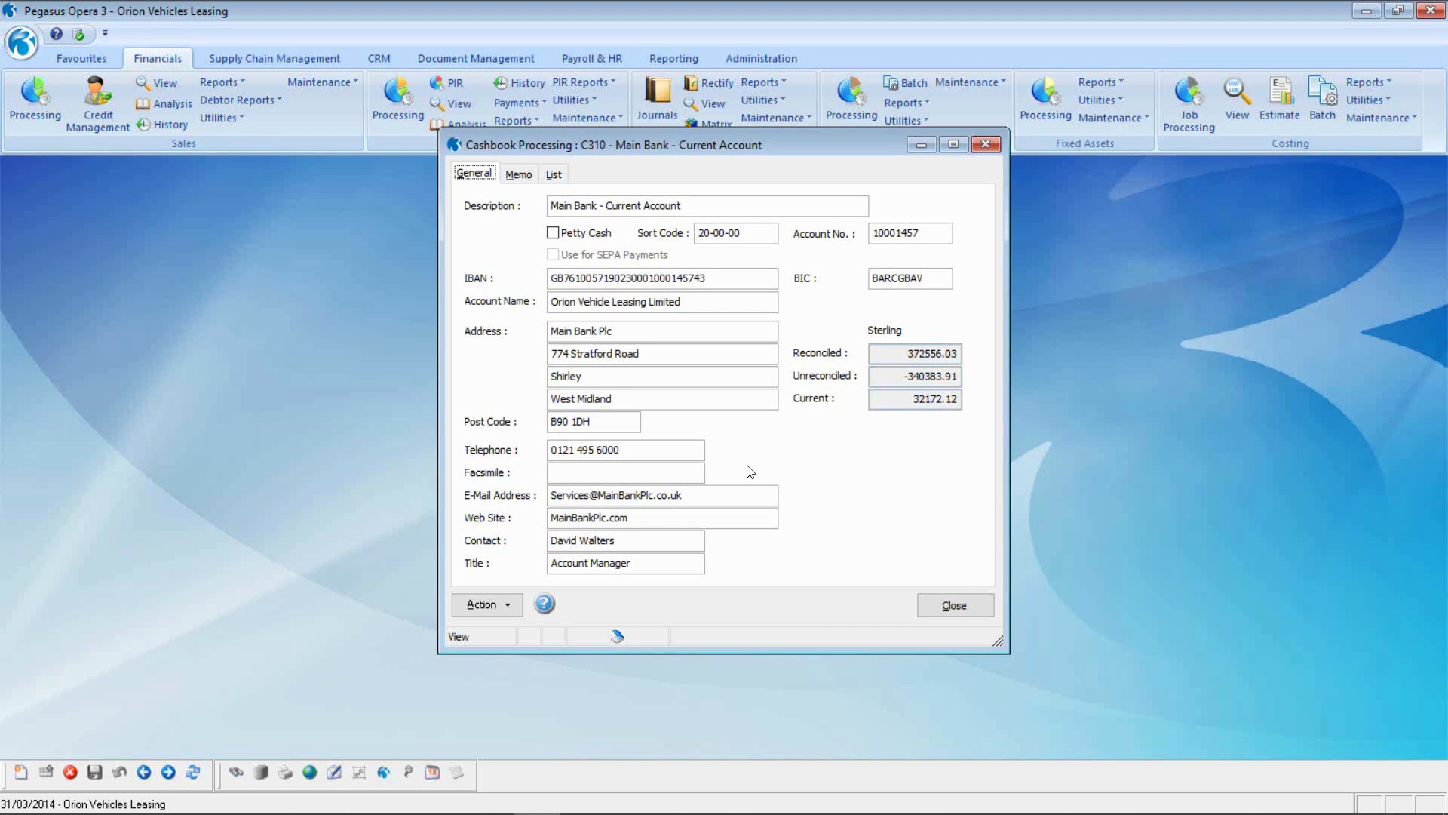
Start reconciling the Main Bank current account and post its outstanding Corporation Tax 2013 and Servicing Suppliers recurring entries.
{"action": "left_click", "coordinate": [520, 600]}
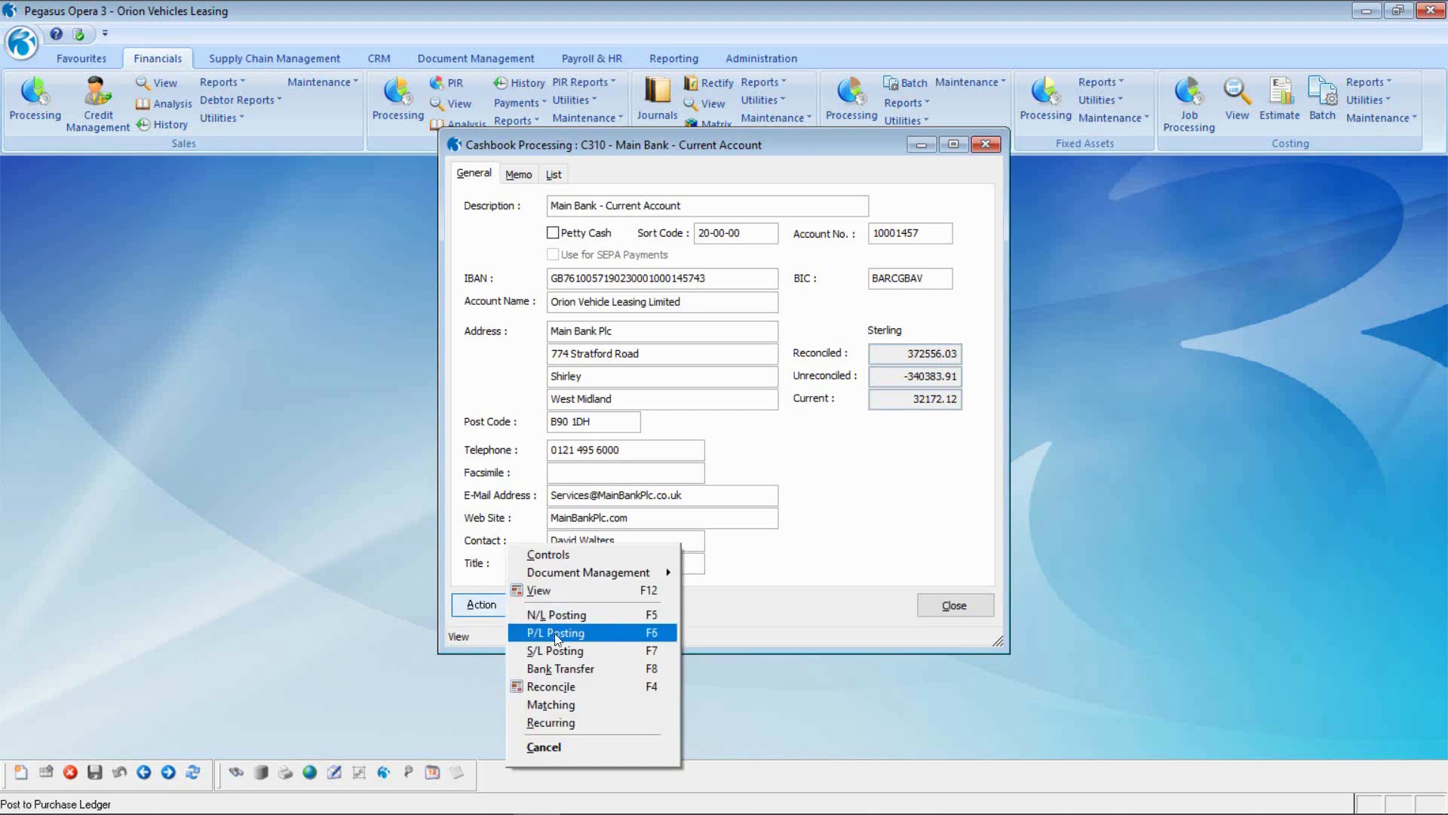
{"action": "left_click", "coordinate": [574, 686]}
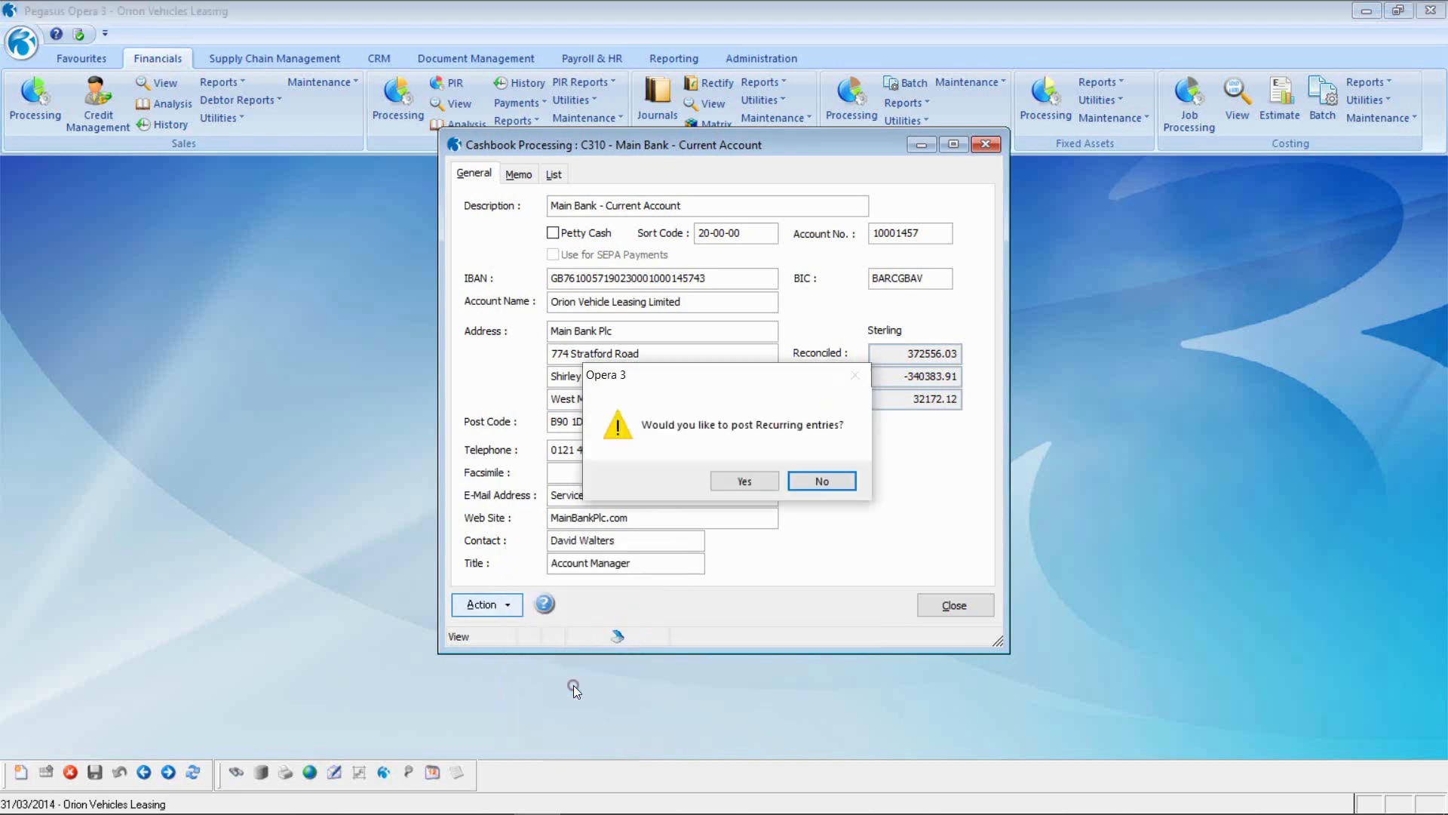
{"action": "left_click", "coordinate": [738, 484]}
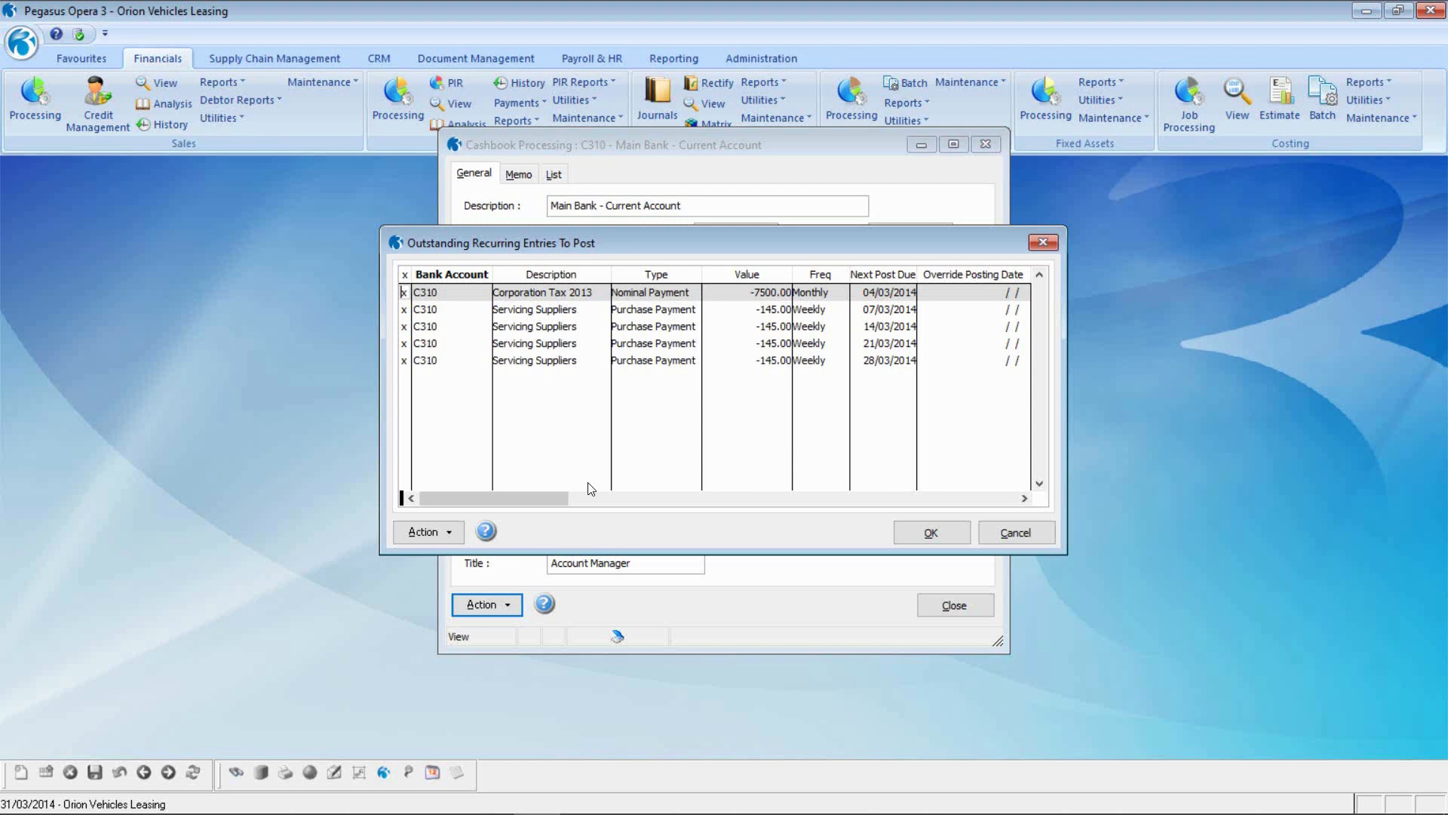
{"action": "left_click", "coordinate": [928, 533]}
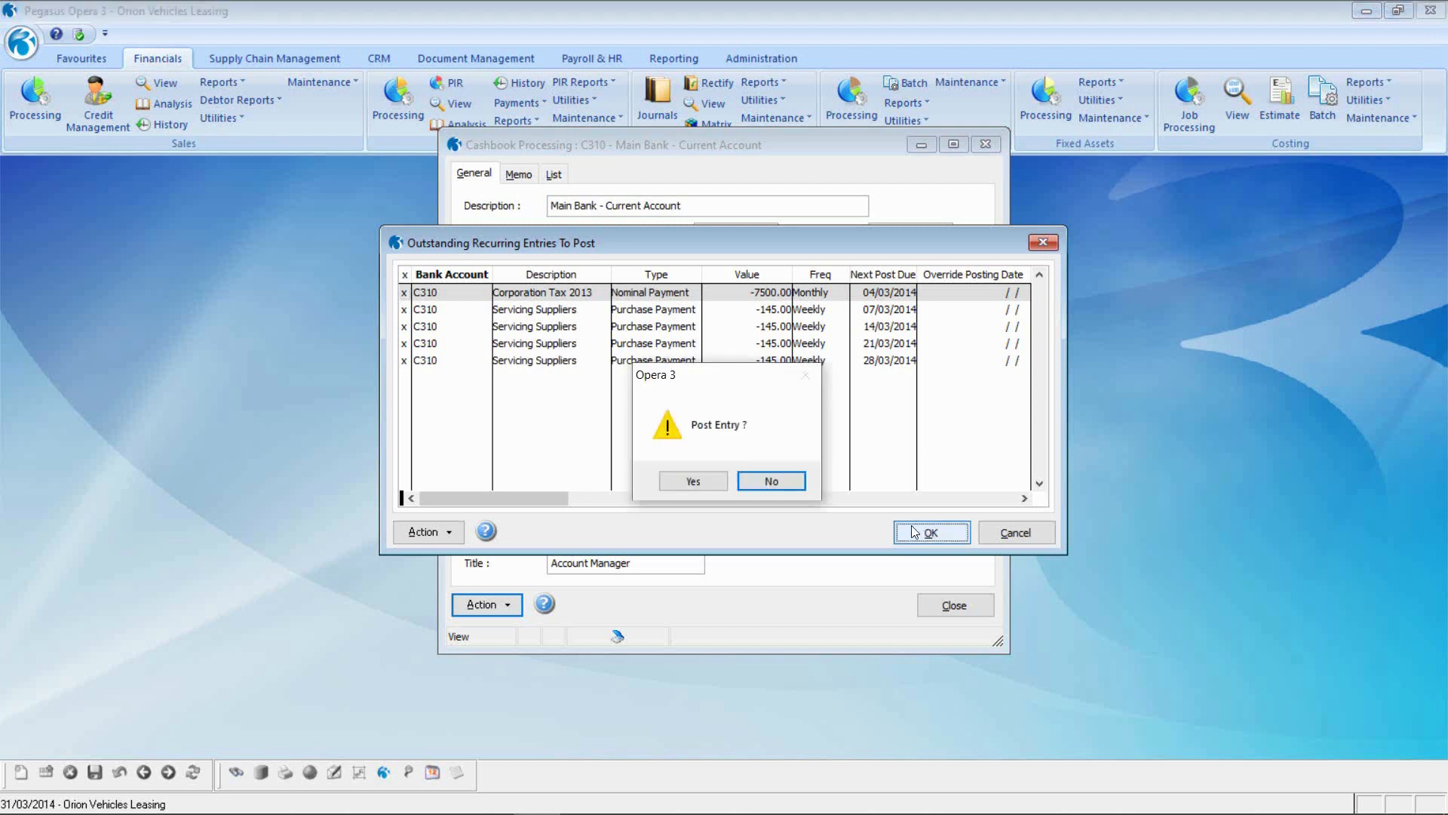
{"action": "left_click", "coordinate": [711, 481]}
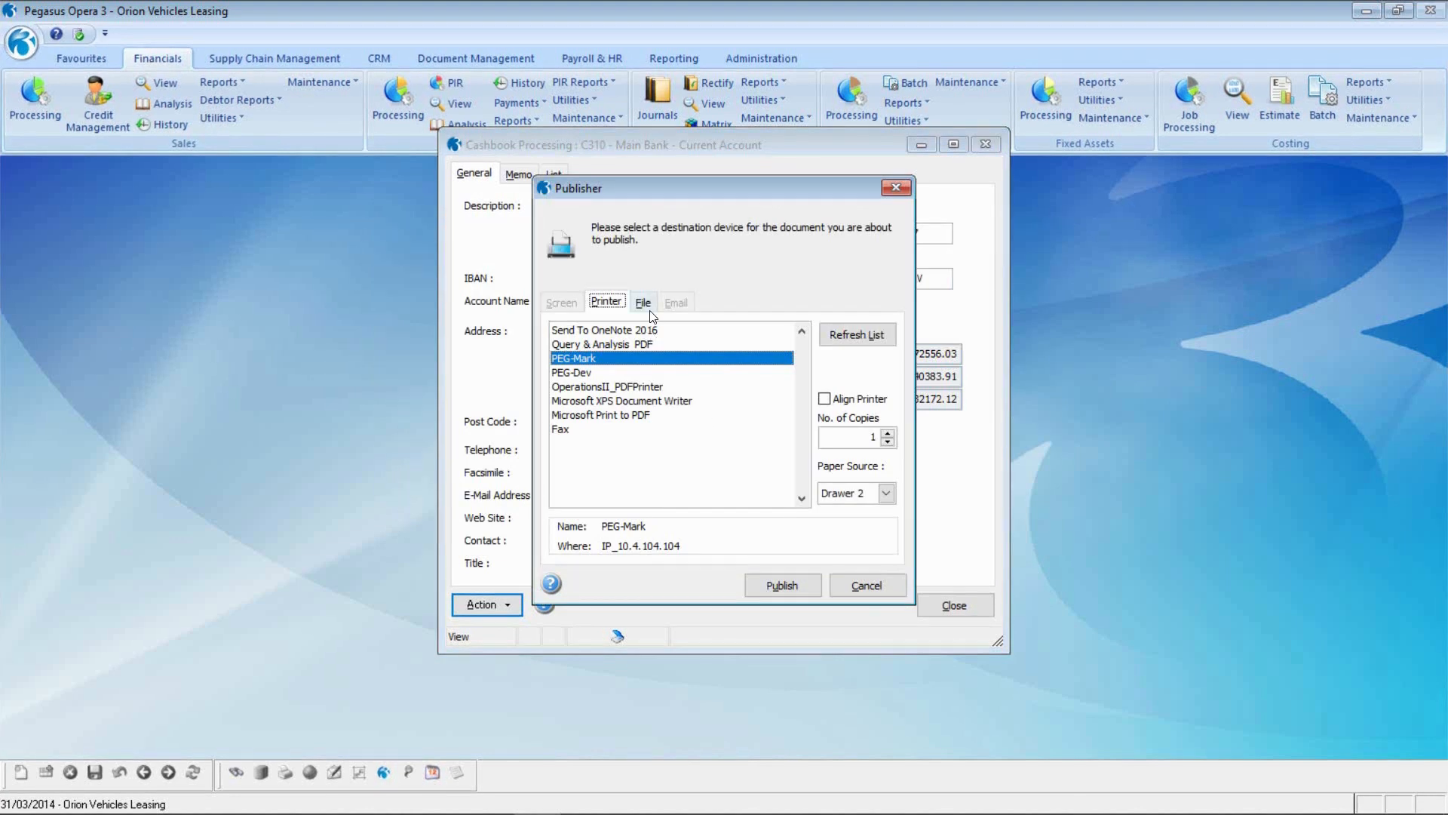
Publish the Main Bank recurring entries posting report over the existing PDF file 1, and close the document after viewing it.
{"action": "left_click", "coordinate": [643, 302]}
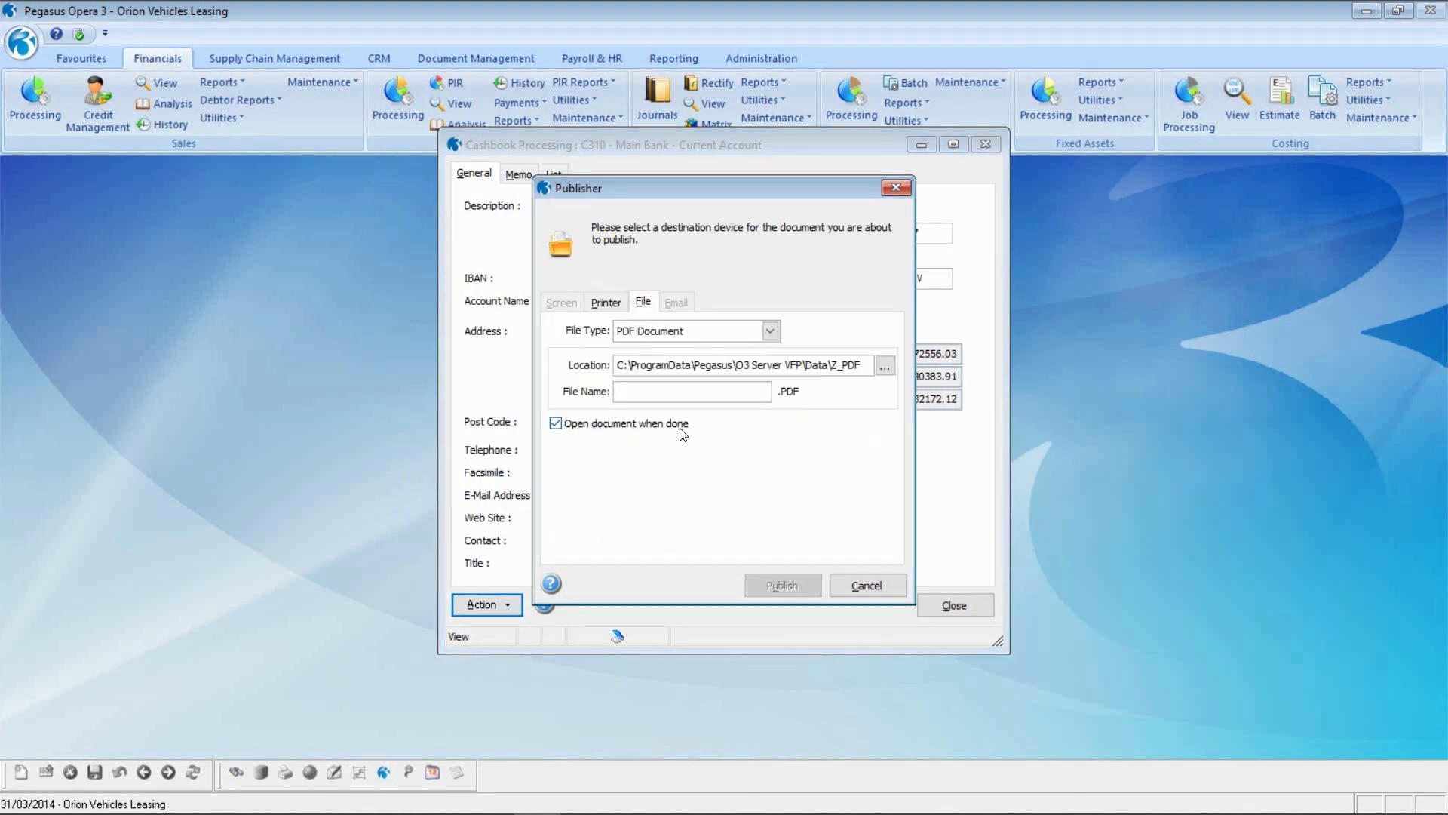
{"action": "type", "text": "1"}
{"action": "key", "text": "Return"}
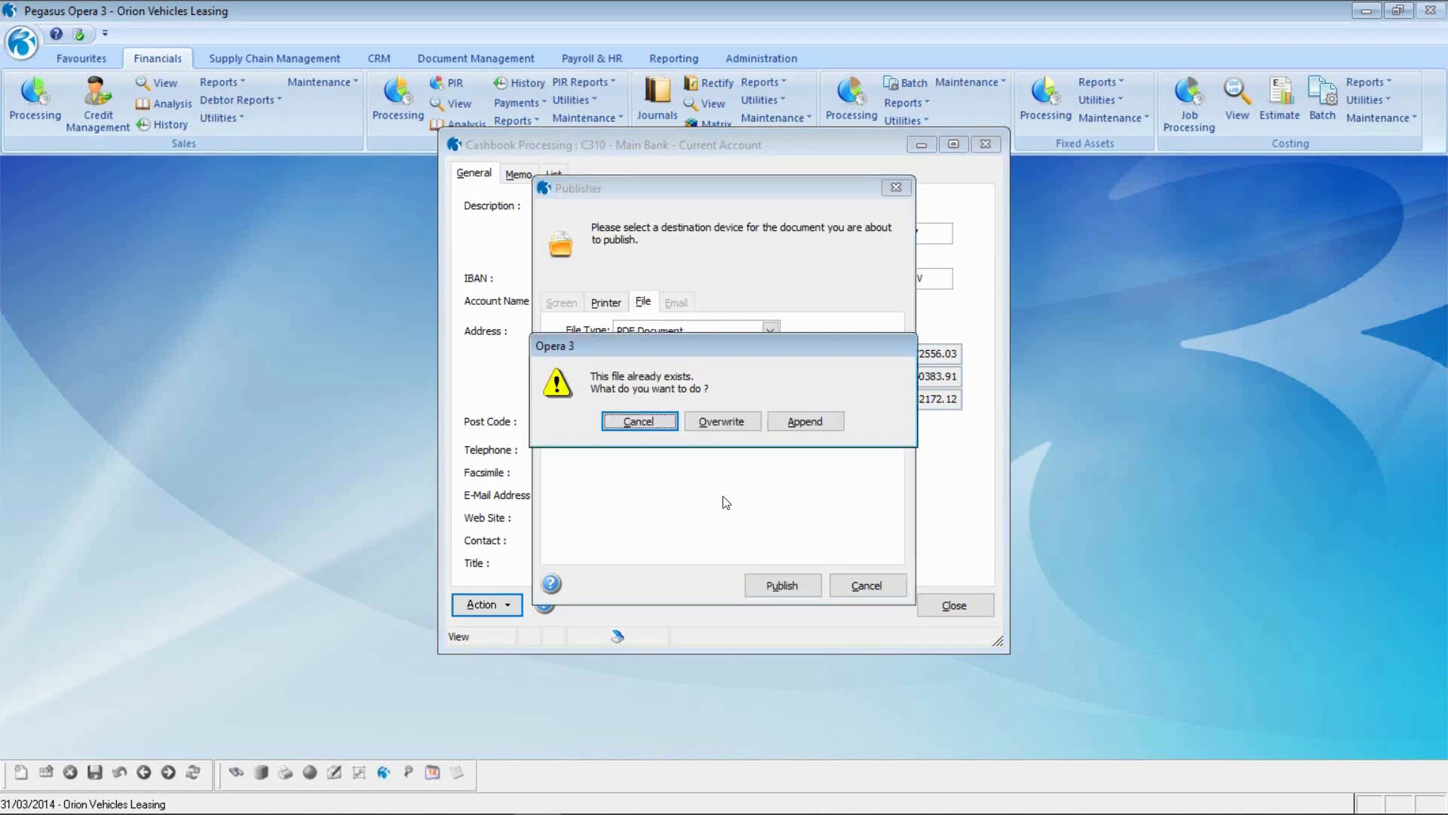
{"action": "left_click", "coordinate": [718, 427]}
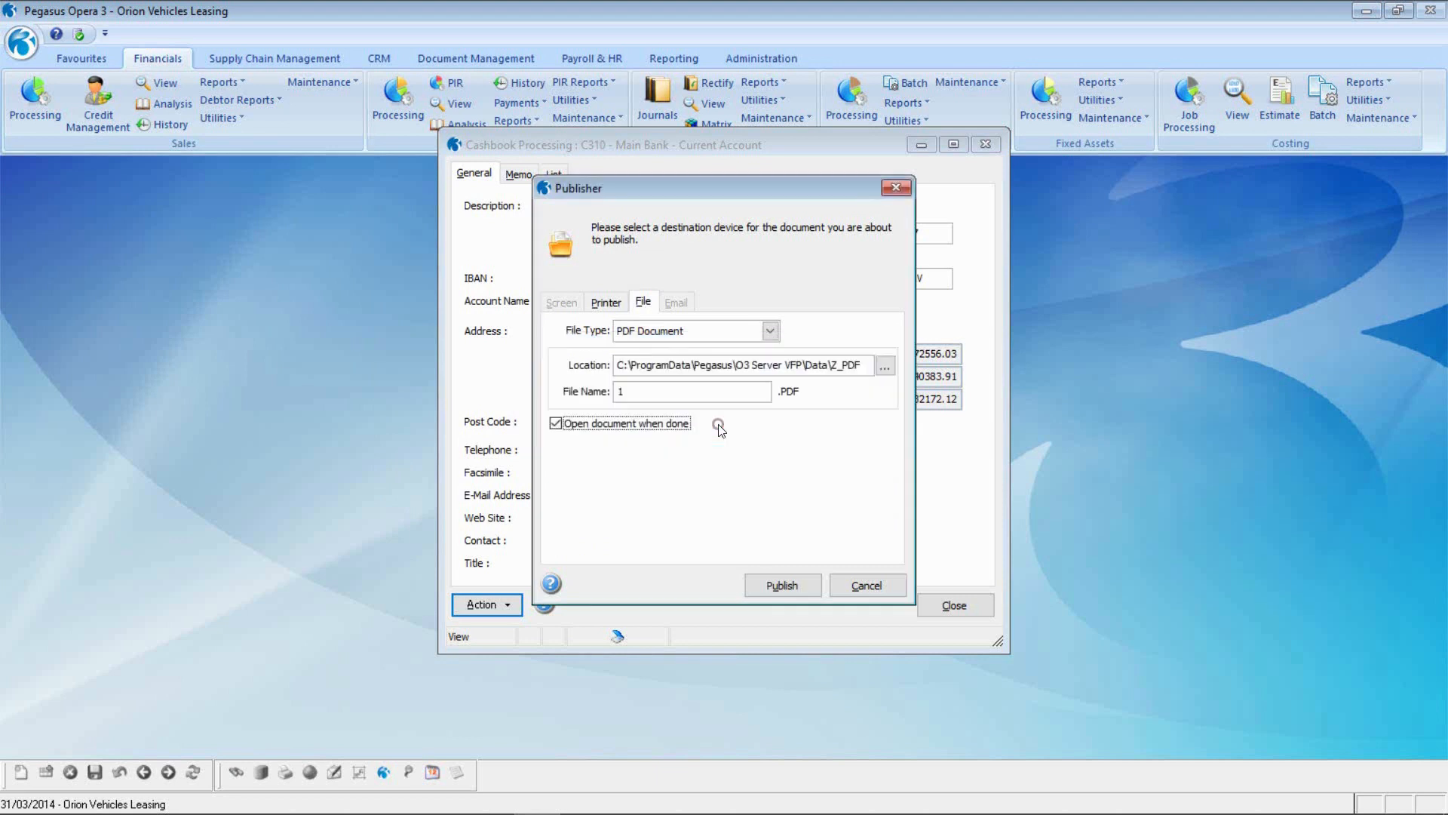
{"action": "left_click", "coordinate": [782, 586]}
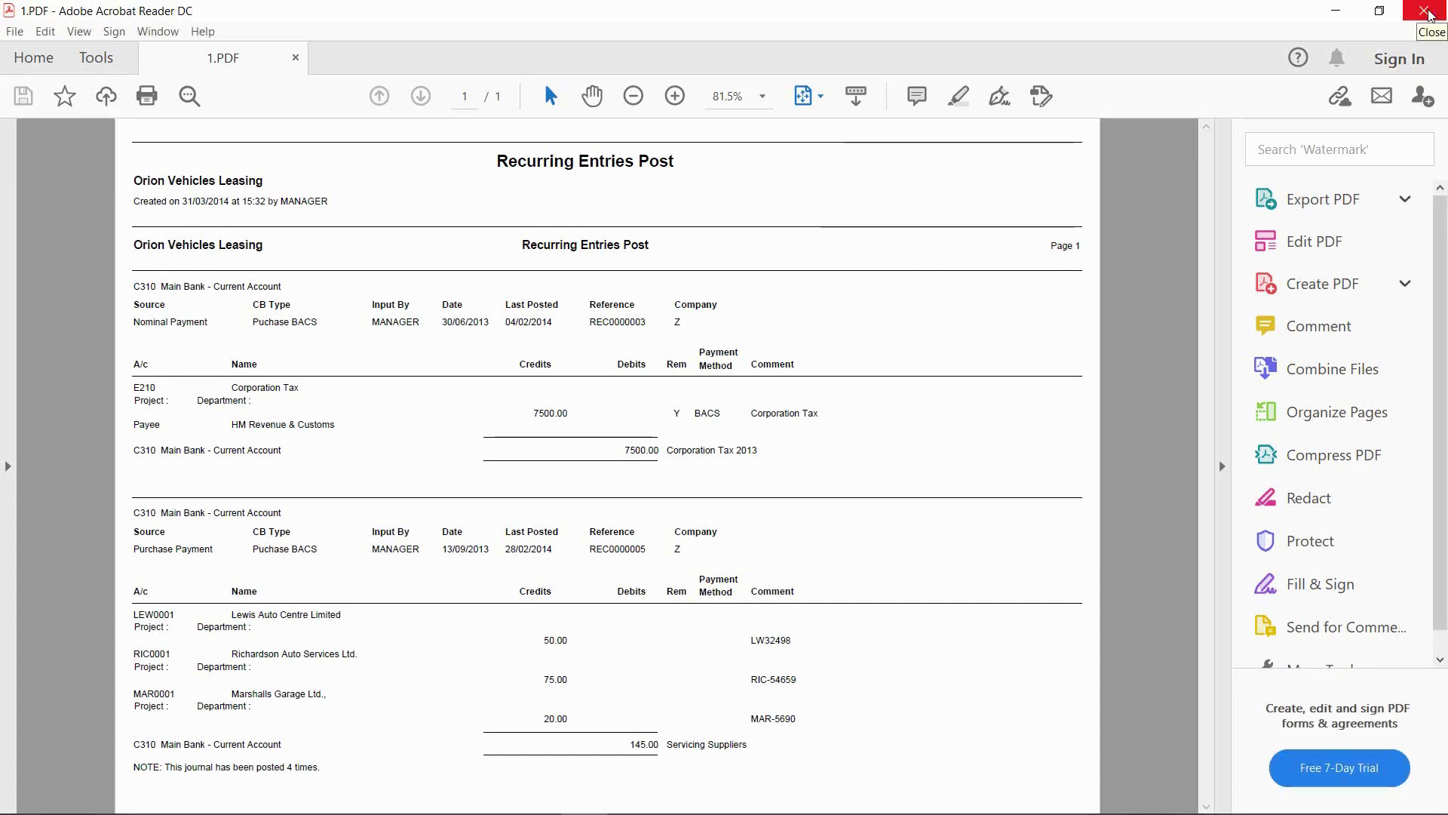
{"action": "left_click", "coordinate": [1428, 11]}
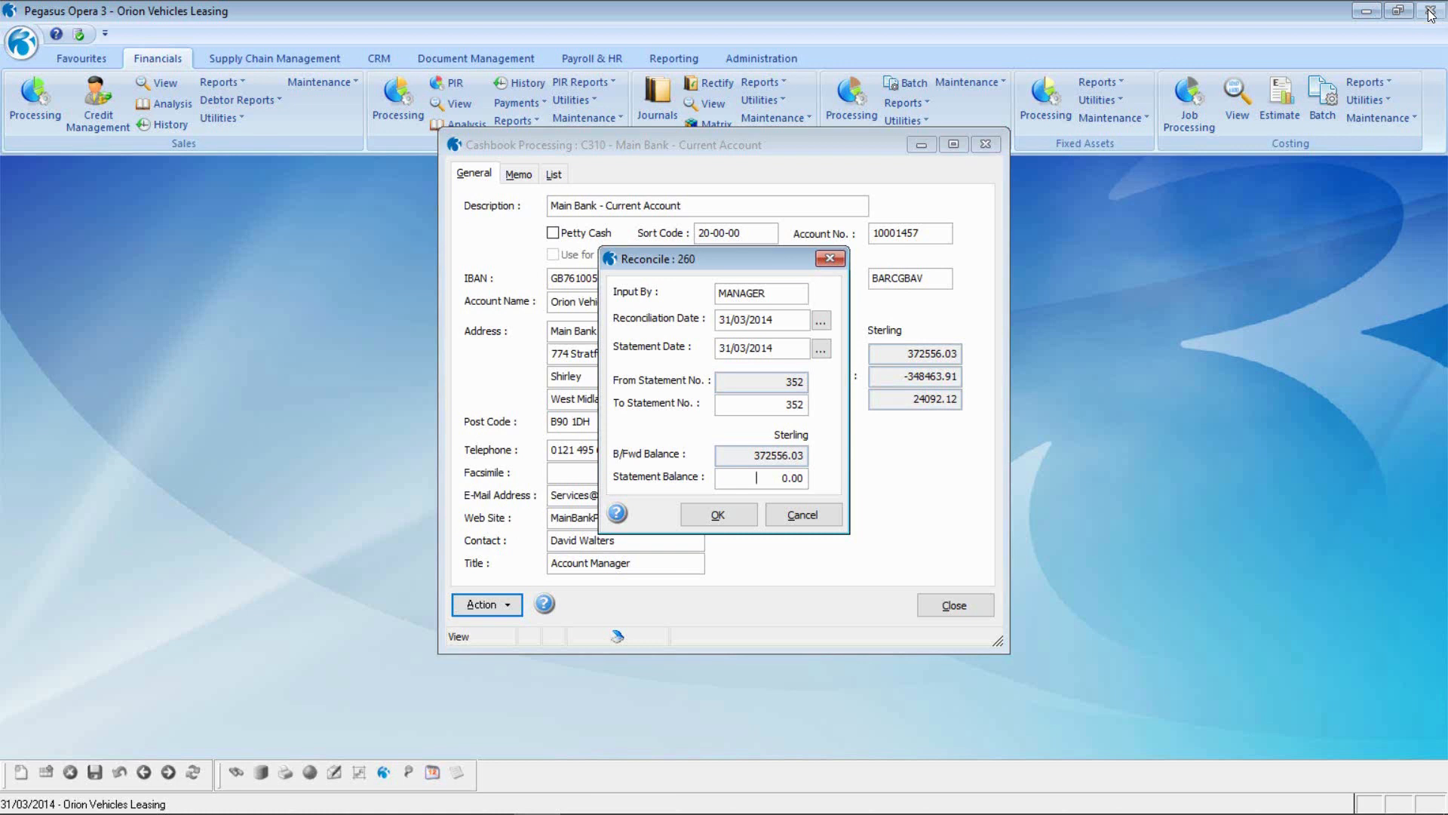
Set the reconciliation's statement balance to 370000.00 and proceed to the unreconciled entries.
{"action": "type", "text": "370000"}
{"action": "key", "text": "Tab"}
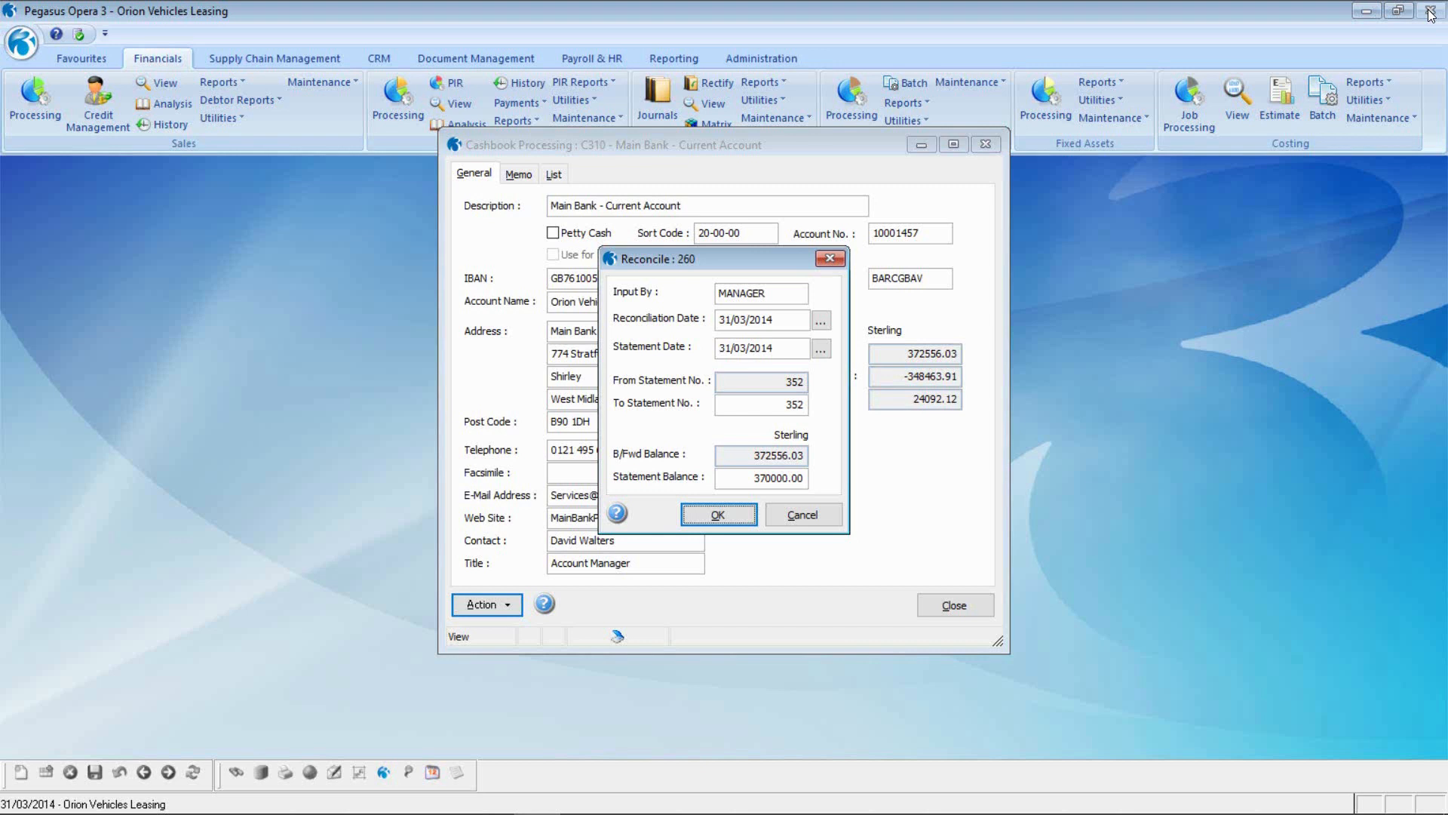
{"action": "key", "text": "Return"}
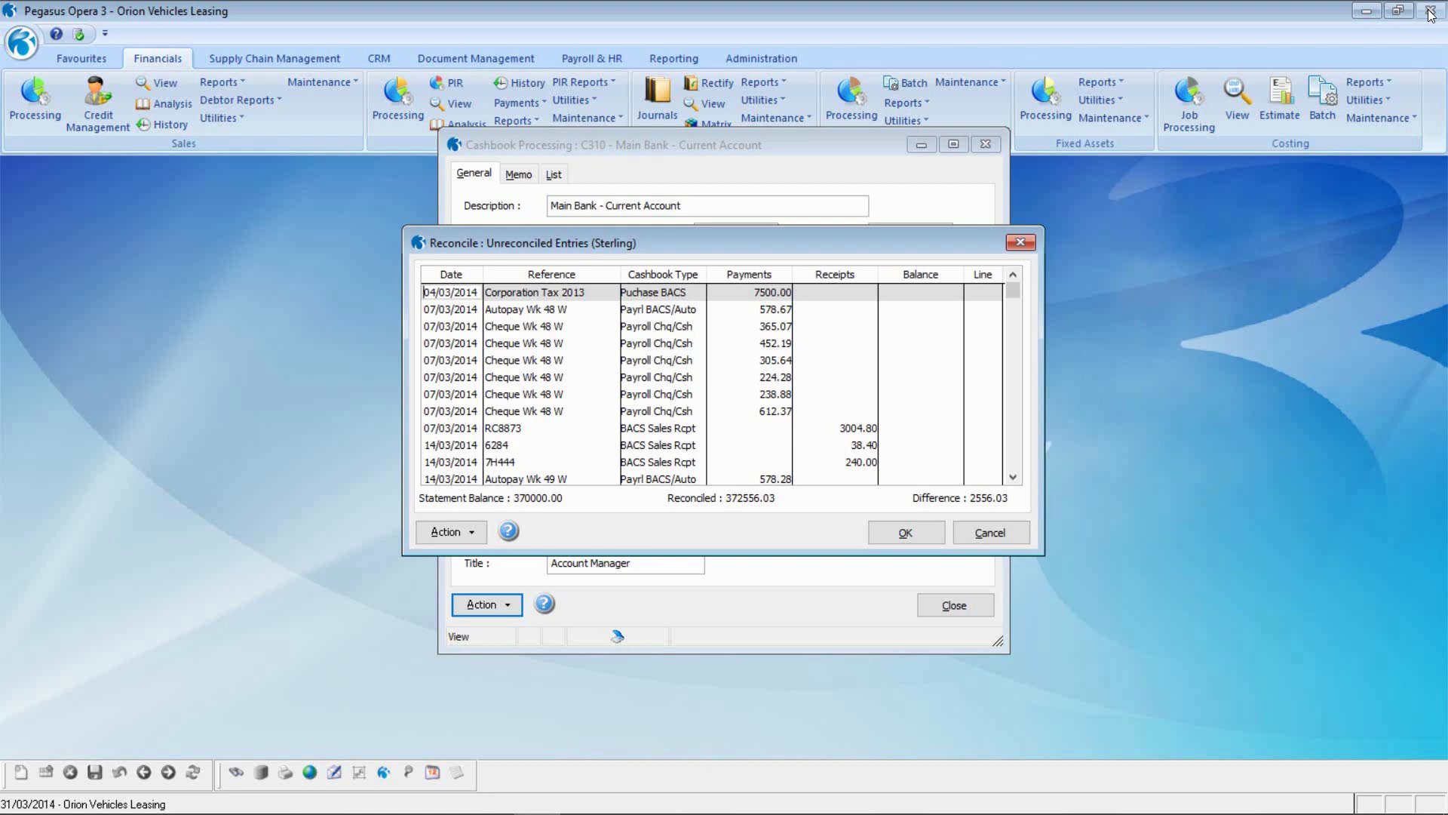
Tick the 07/03/2014 Autopay Wk 48 payment of 578.67 and the first five Cheque Wk 48 payments, from 365.07 to 238.88, as reconciled.
{"action": "key", "text": "Down"}
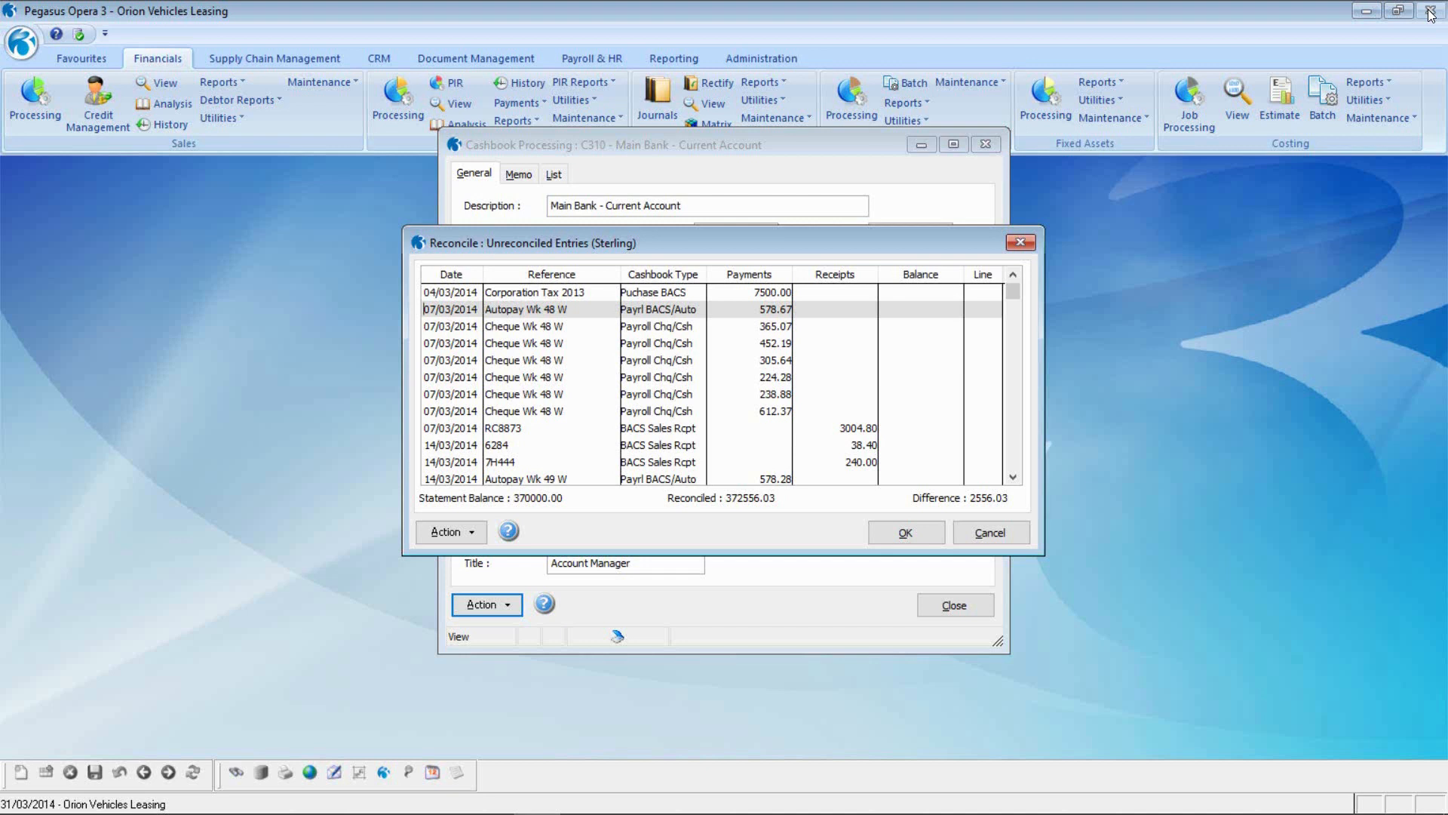
{"action": "key", "text": "space"}
{"action": "key", "text": "Down"}
{"action": "key", "text": "space"}
{"action": "key", "text": "Down"}
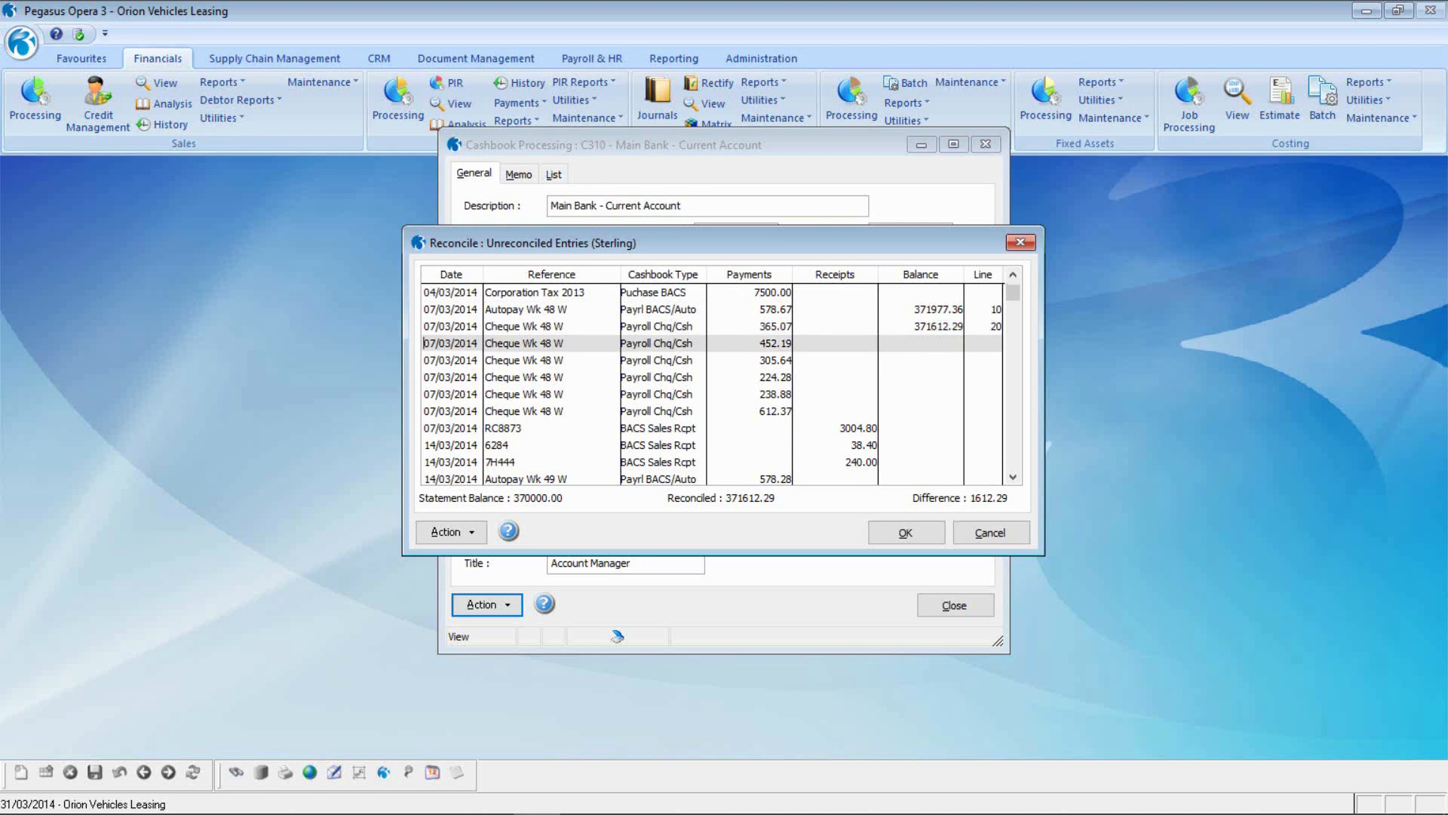
{"action": "key", "text": "space"}
{"action": "key", "text": "Down"}
{"action": "key", "text": "space"}
{"action": "key", "text": "Down"}
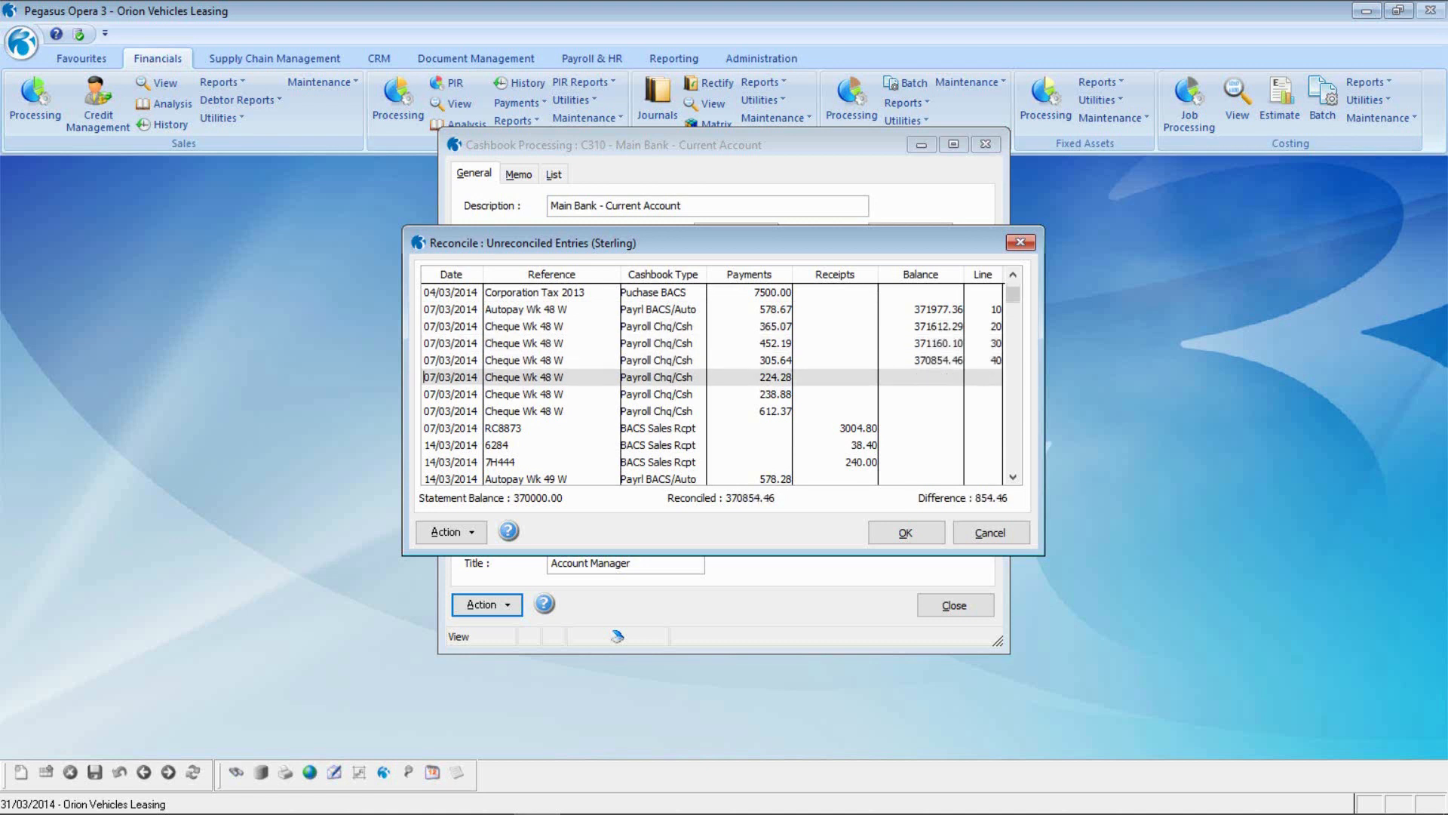
{"action": "key", "text": "space"}
{"action": "key", "text": "Down"}
{"action": "key", "text": "space"}
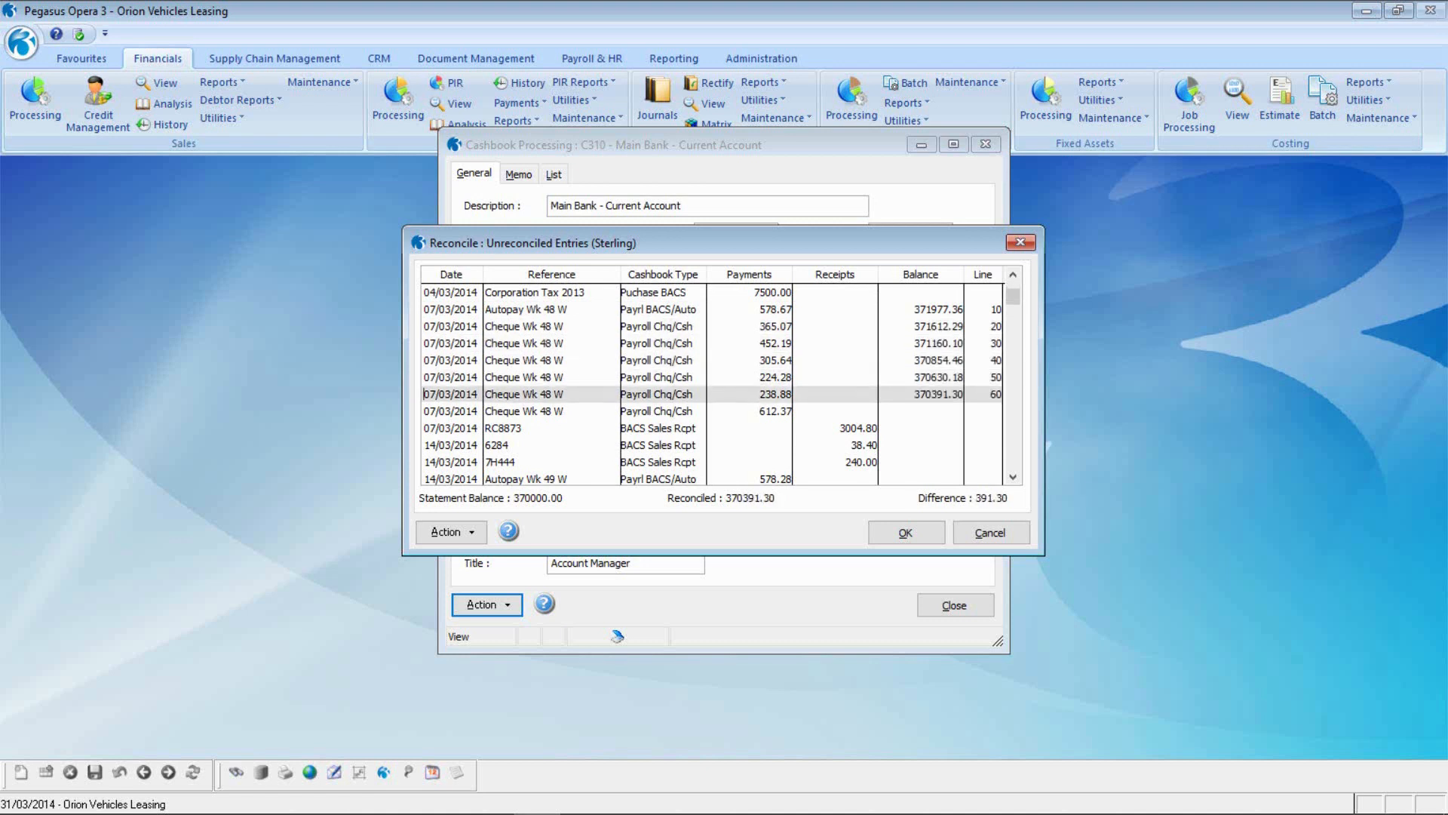
Tick the 14/03/2014 Cheque Wk 49 payment of 224.28 as reconciled and look through the following entries.
{"action": "key", "text": "Down"}
{"action": "key", "text": "Down"}
{"action": "key", "text": "Down"}
{"action": "key", "text": "Down"}
{"action": "key", "text": "Down"}
{"action": "key", "text": "Down"}
{"action": "key", "text": "Down"}
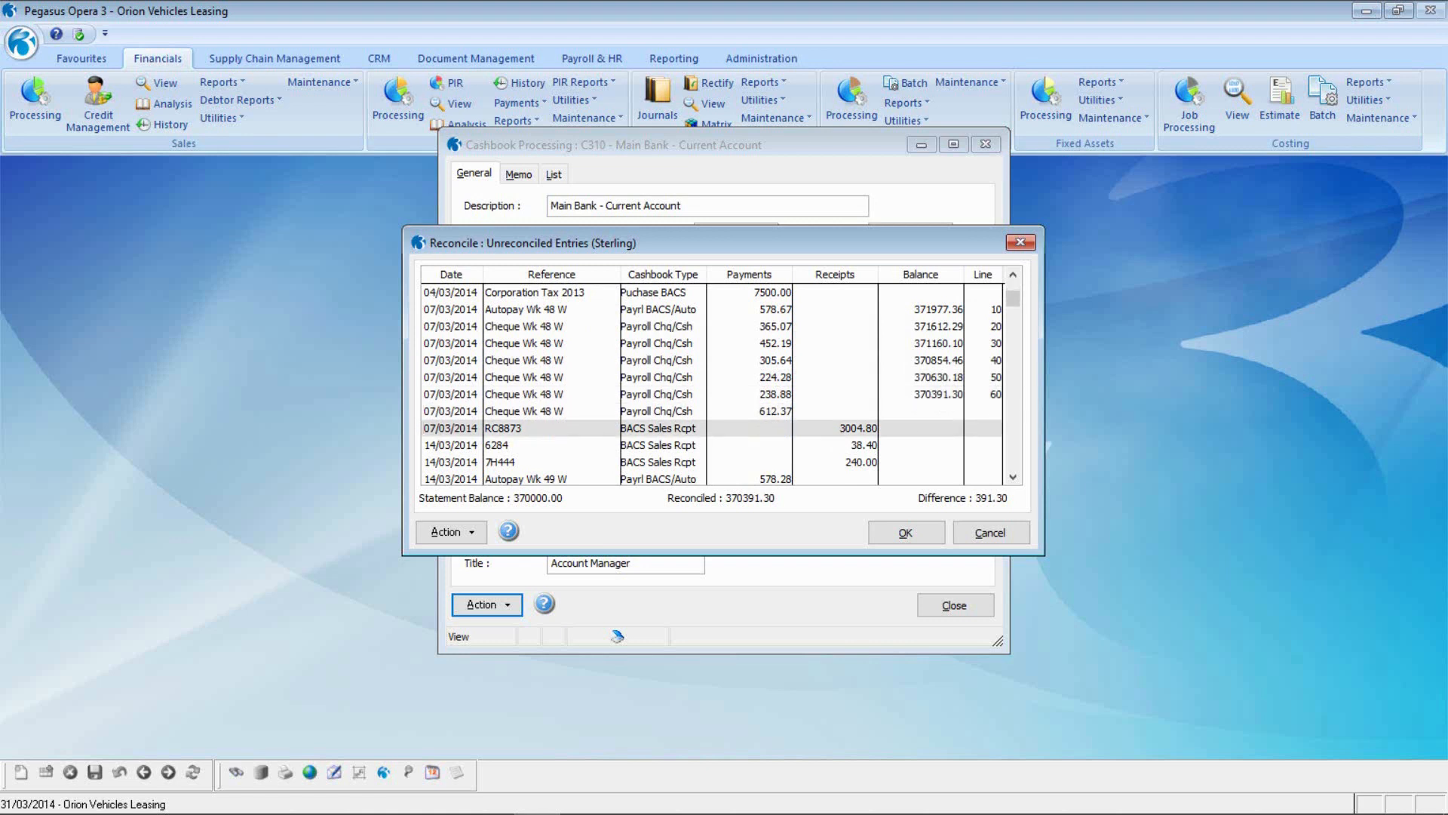
{"action": "key", "text": "Down"}
{"action": "key", "text": "Down"}
{"action": "key", "text": "Down"}
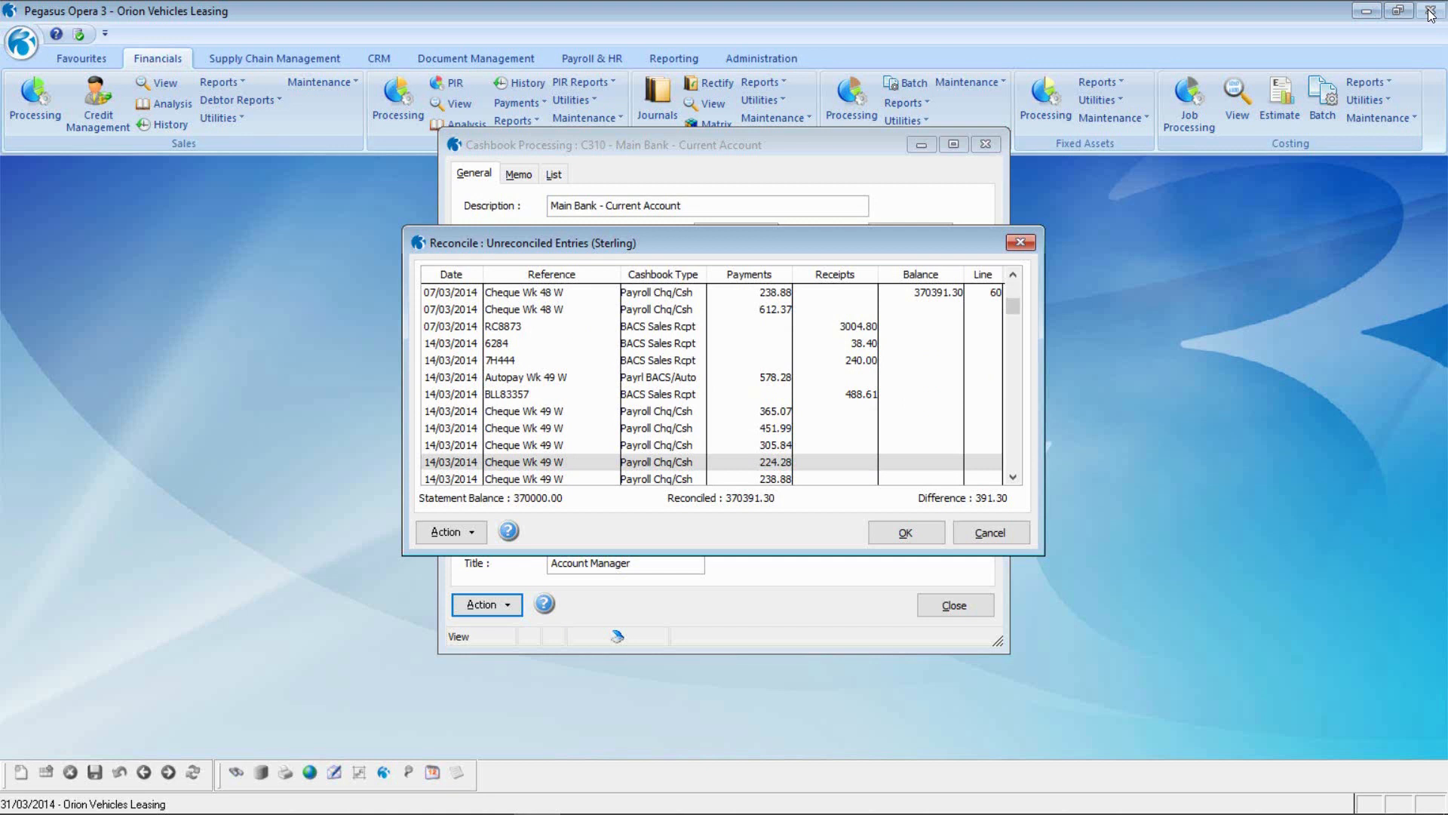
{"action": "key", "text": "space"}
{"action": "key", "text": "Down"}
{"action": "key", "text": "Down"}
{"action": "key", "text": "Down"}
{"action": "key", "text": "Down"}
{"action": "key", "text": "Down"}
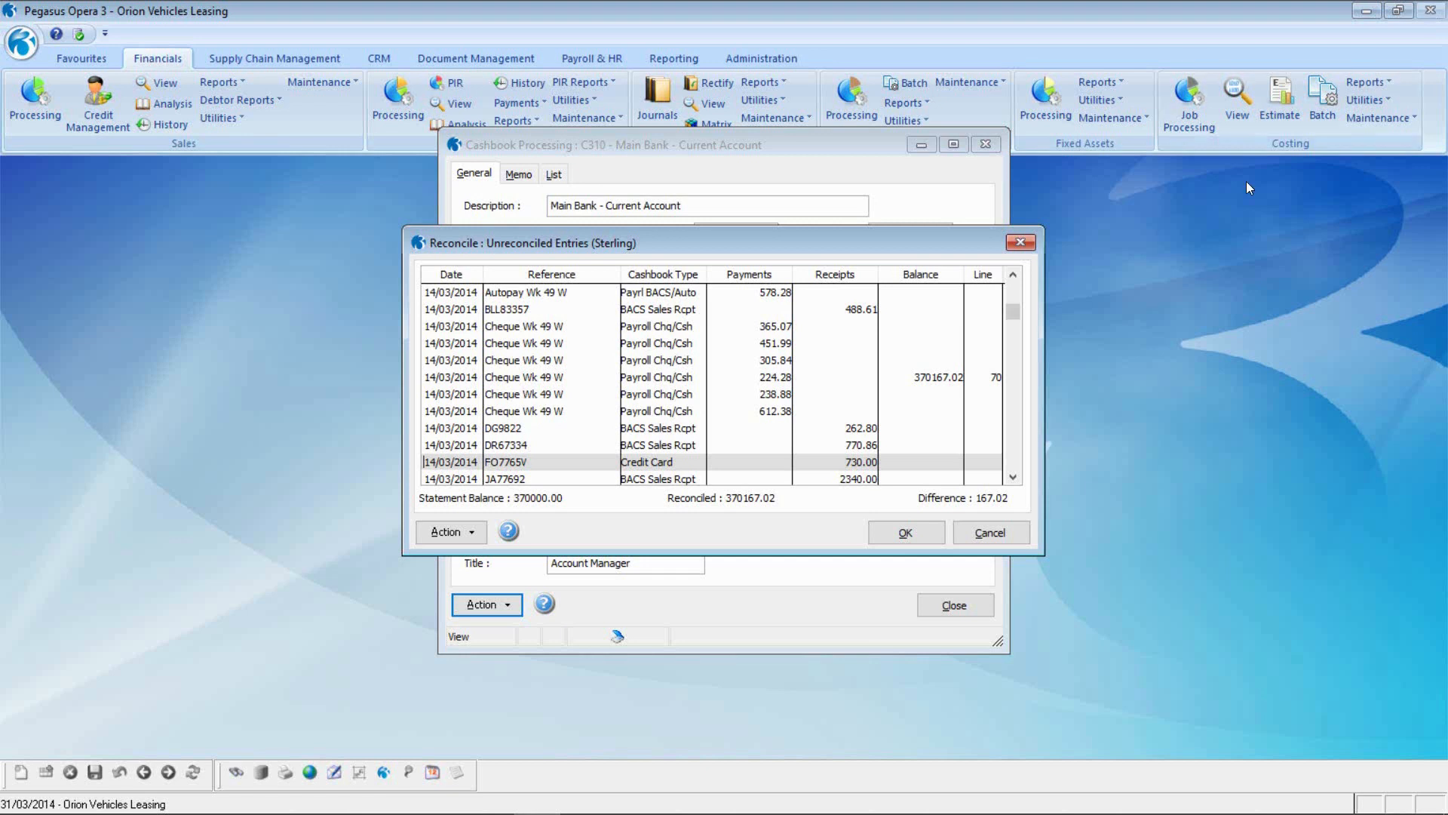
Start a nominal posting from within the reconciliation, with its posting report published to screen.
{"action": "left_click", "coordinate": [453, 537]}
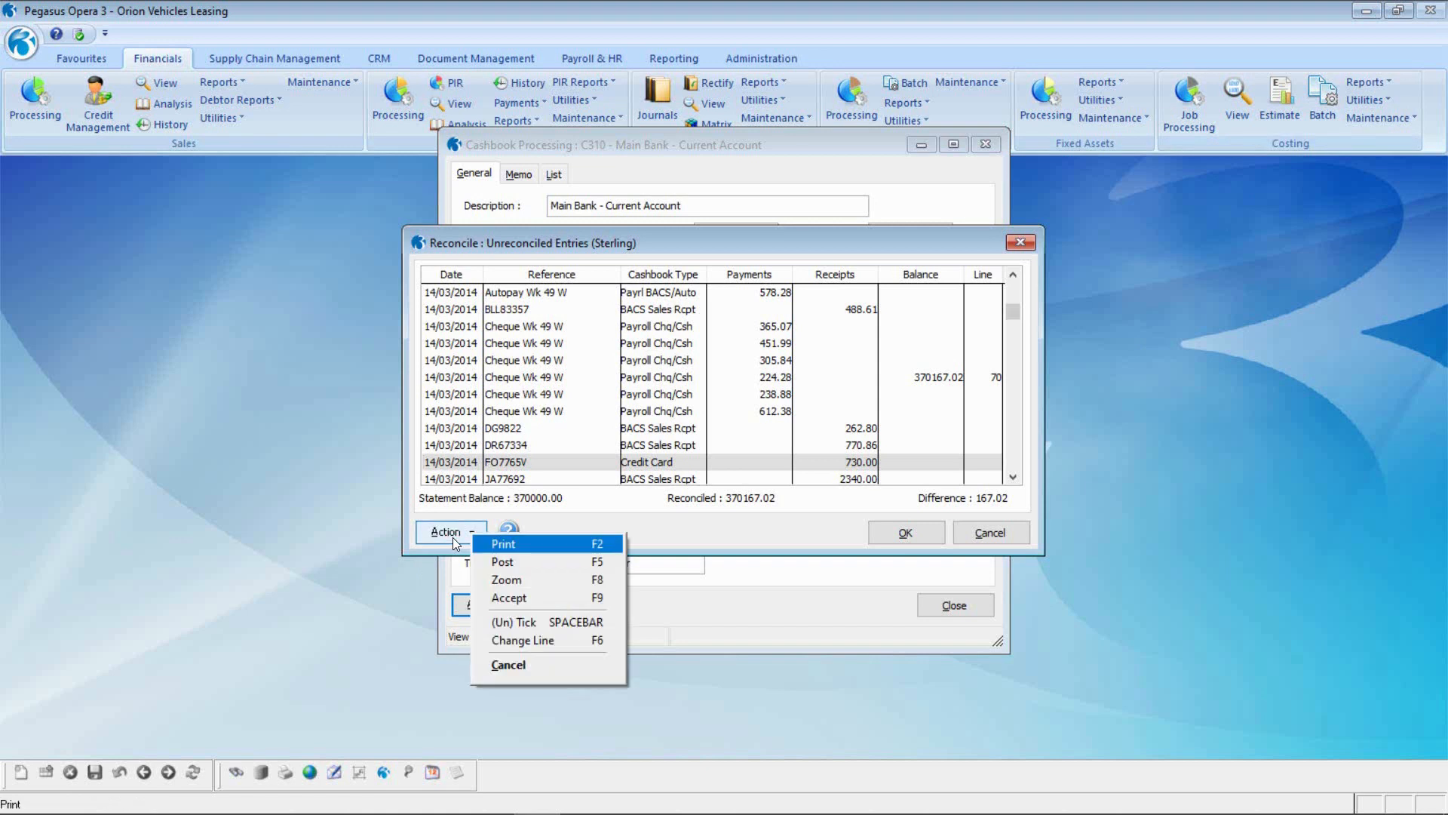
{"action": "left_click", "coordinate": [513, 562]}
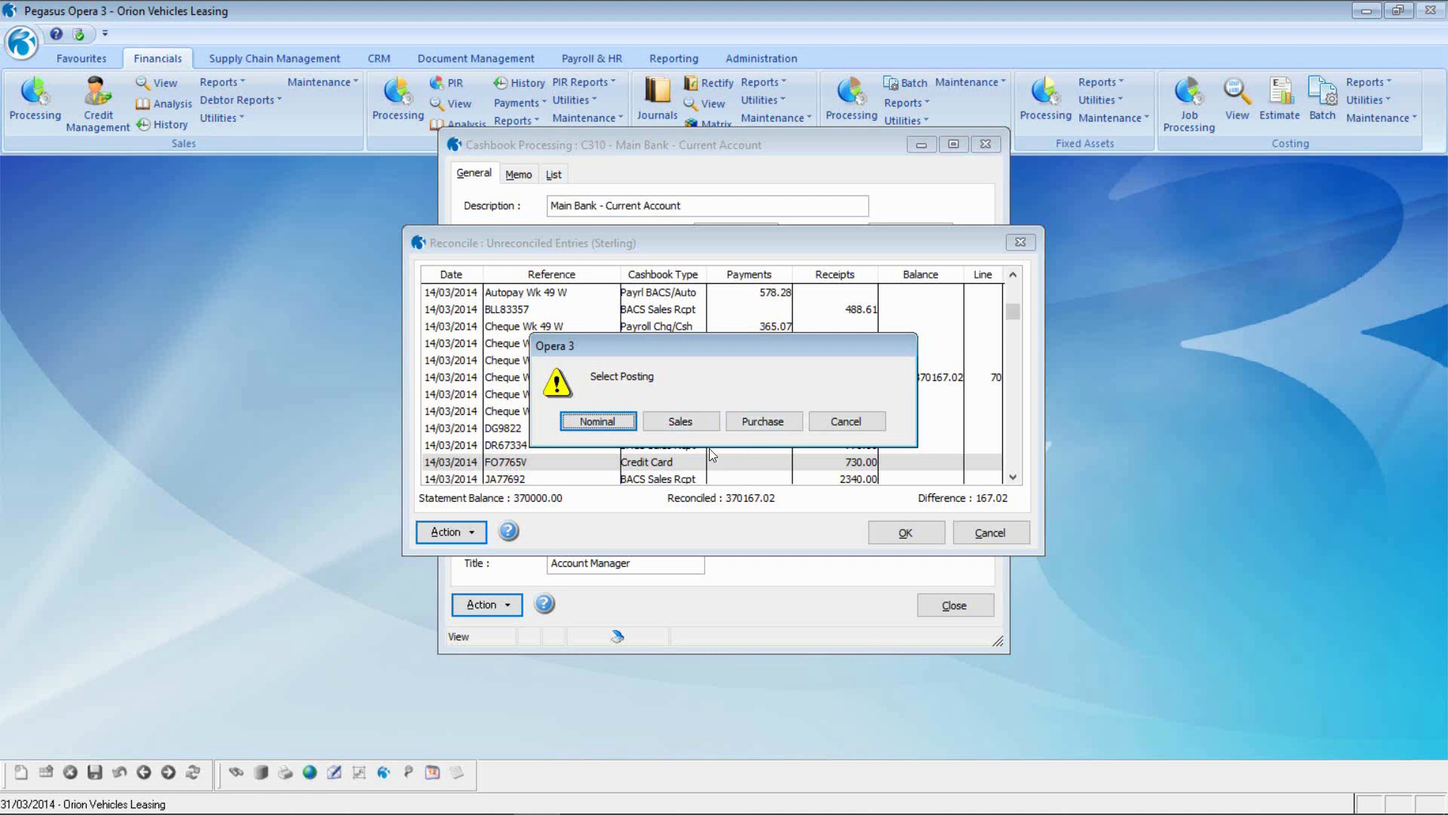
{"action": "left_click", "coordinate": [596, 421]}
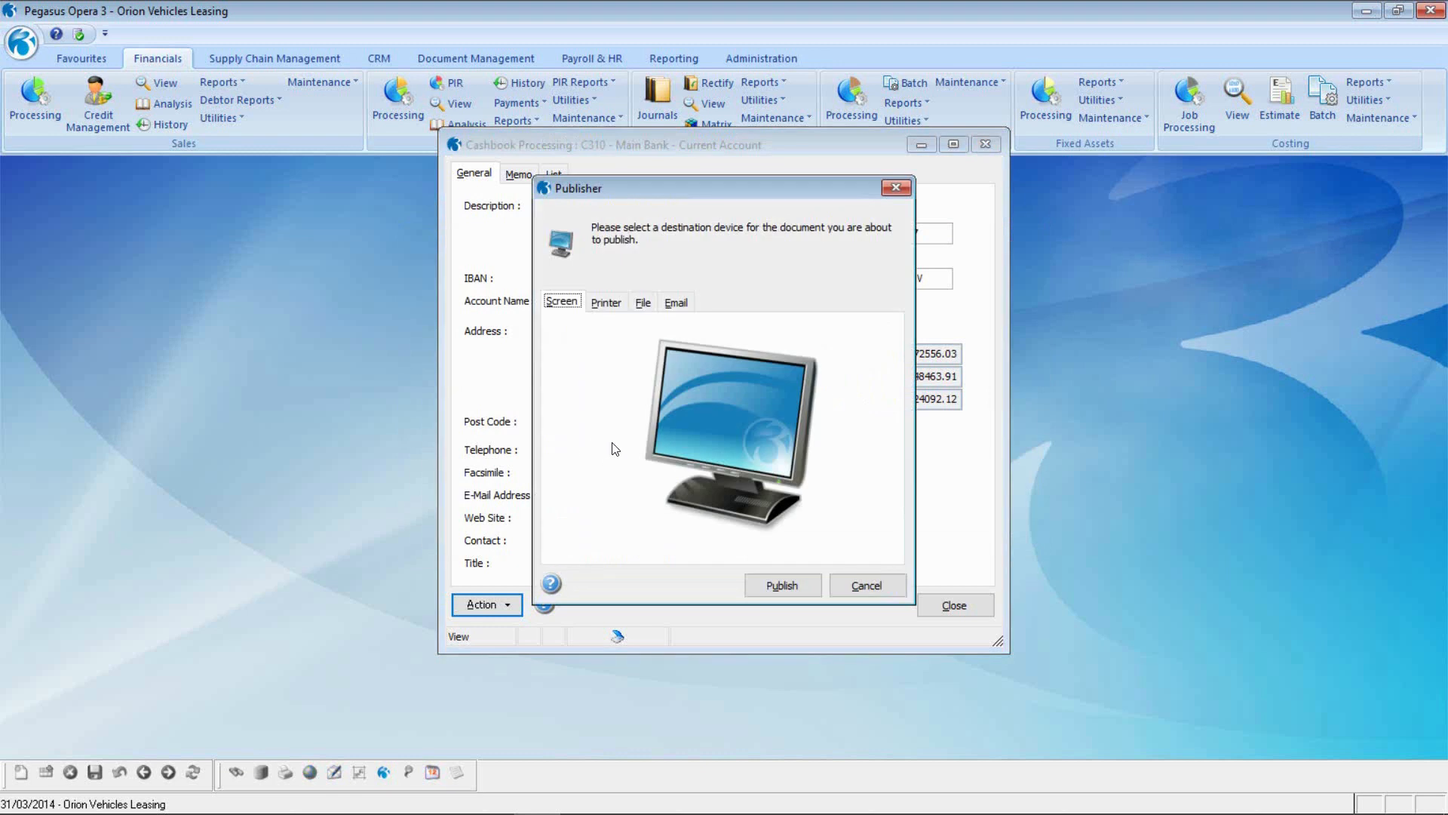
{"action": "left_click", "coordinate": [778, 583]}
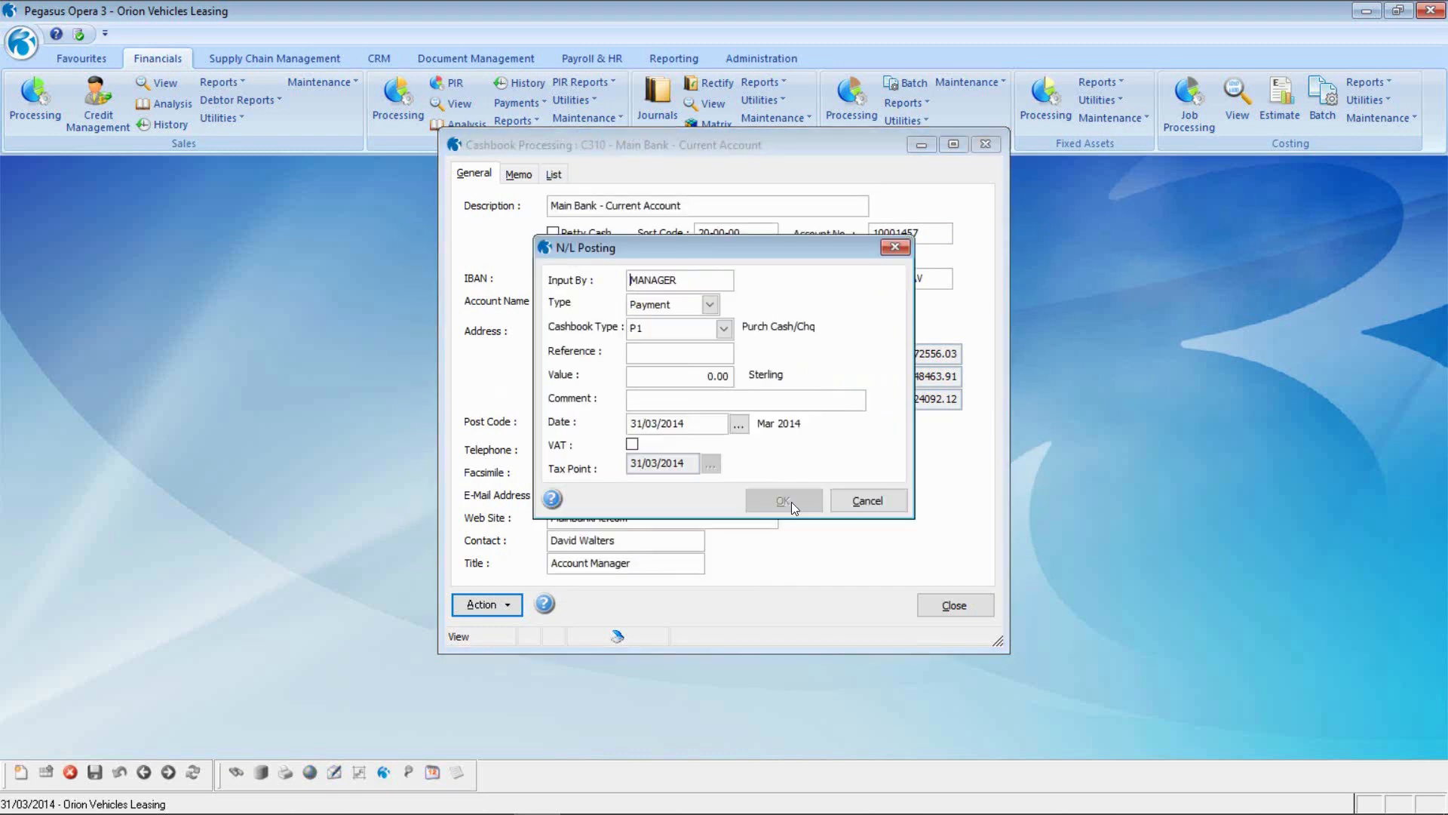
Keep the nominal posting as a Payment and set its cashbook type to P3 NL Payment.
{"action": "left_click", "coordinate": [713, 310]}
{"action": "left_click", "coordinate": [713, 310]}
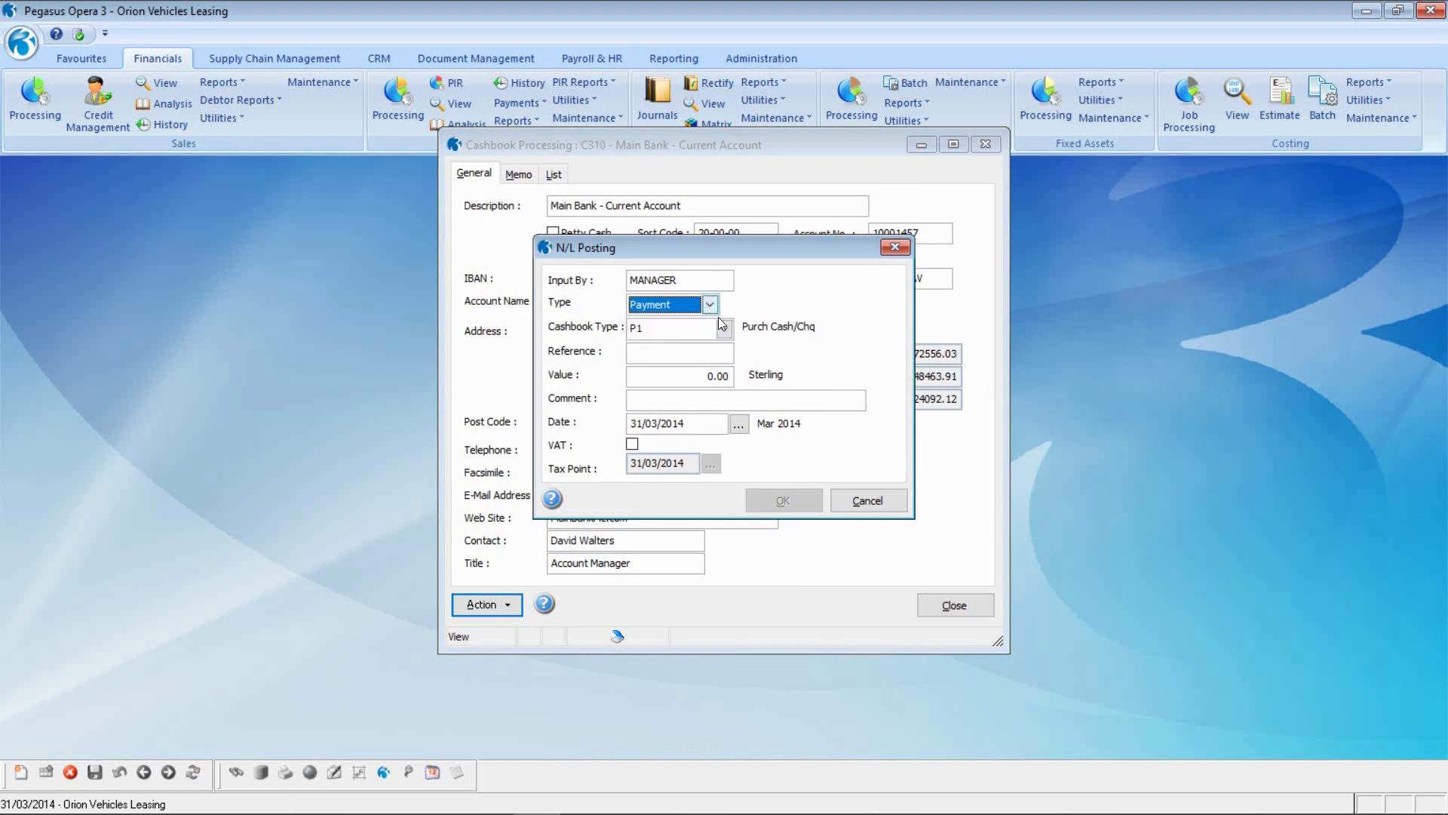
{"action": "left_click", "coordinate": [724, 328]}
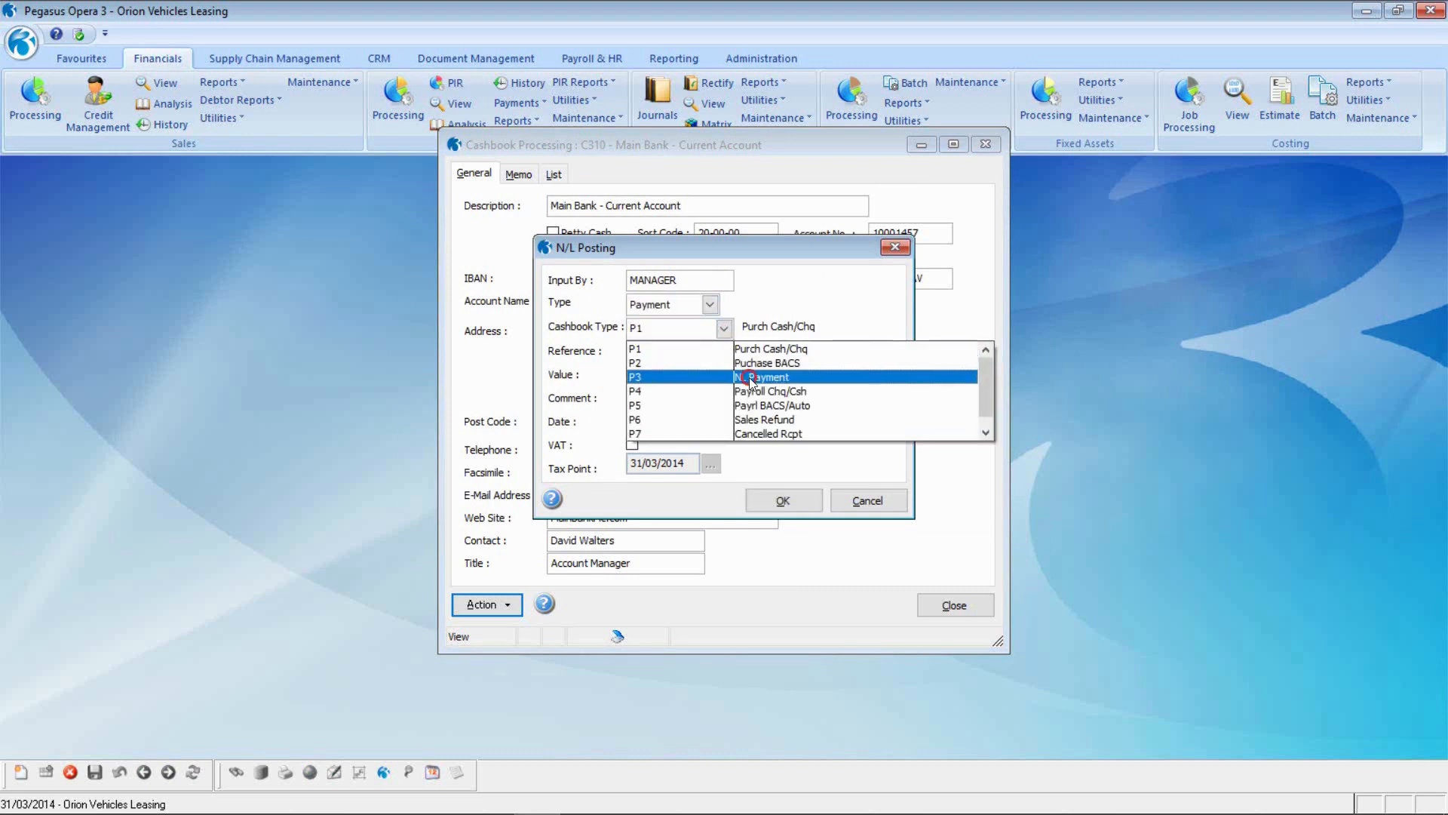
{"action": "left_click", "coordinate": [696, 378]}
Enter reference 00_Direct, value 167.02 and comment "Bank Interest - Q4 / 2014", and accept the payment details without a payee.
{"action": "left_click", "coordinate": [644, 352]}
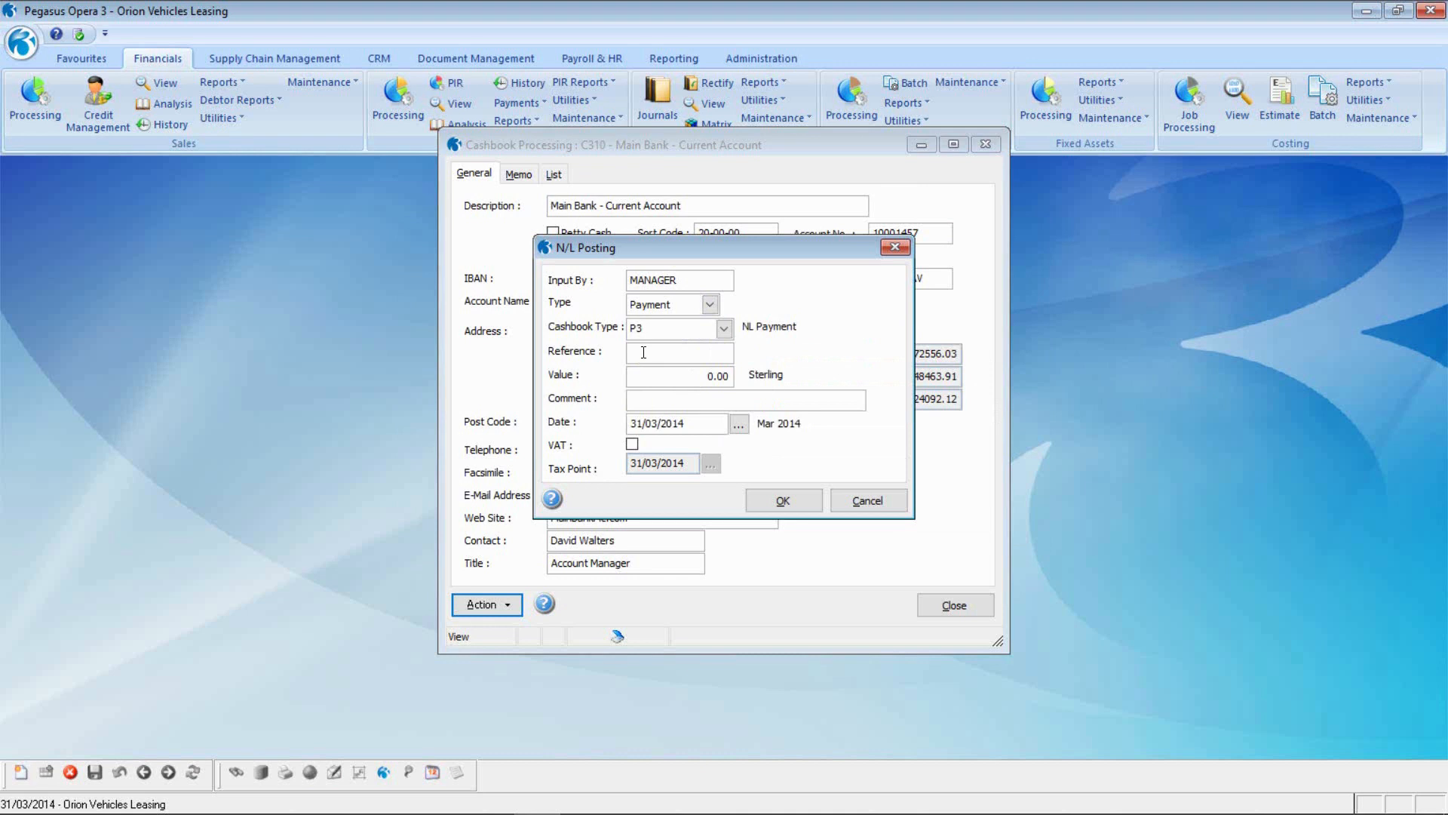
{"action": "type", "text": "00"}
{"action": "type", "text": "_Direct"}
{"action": "type", "text": "167"}
{"action": "type", "text": "."}
{"action": "type", "text": "Bank In"}
{"action": "type", "text": "teres"}
{"action": "type", "text": "t"}
{"action": "type", "text": " - Q"}
{"action": "type", "text": "4 / 201"}
{"action": "type", "text": "4"}
{"action": "left_click", "coordinate": [782, 501]}
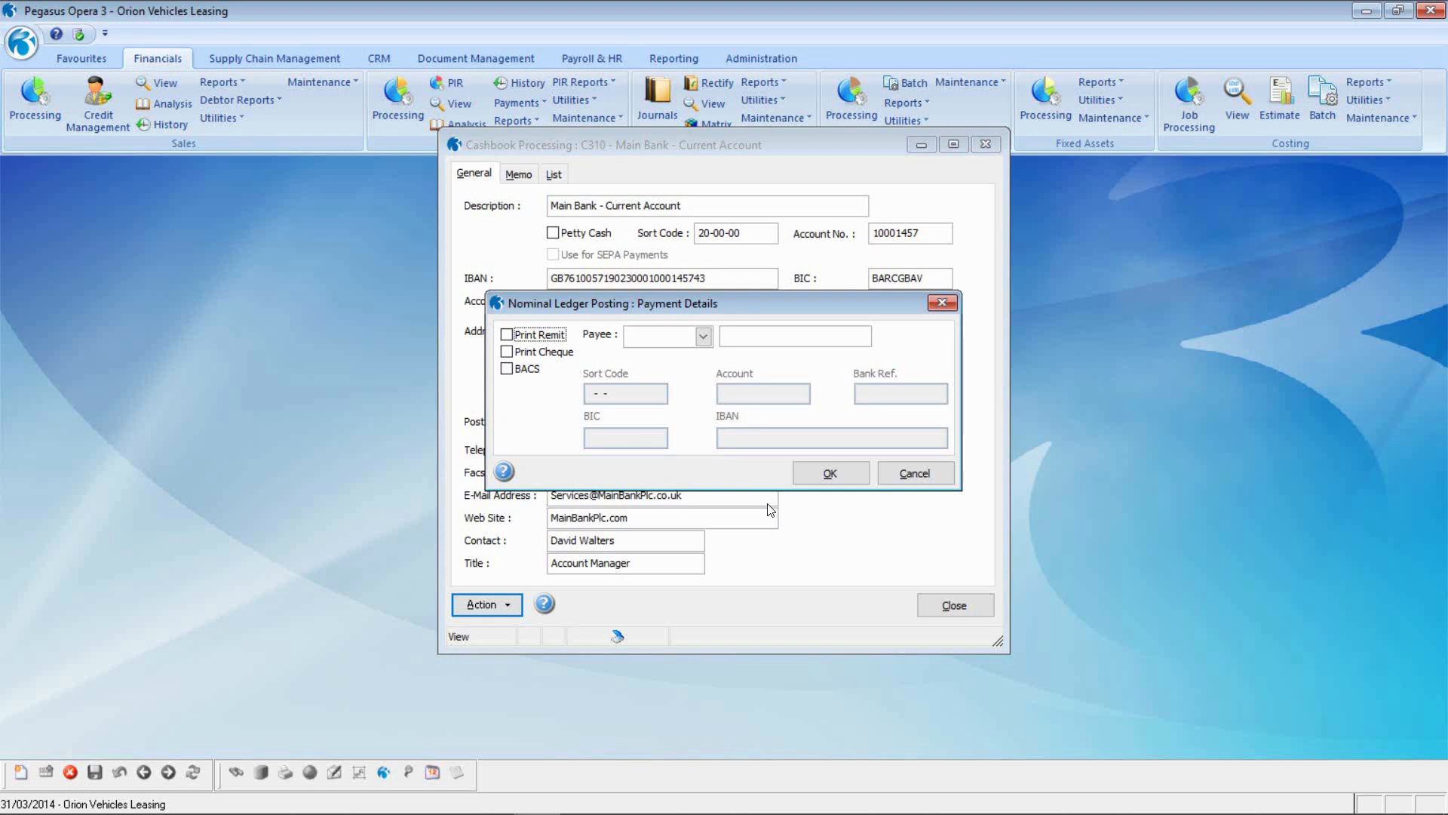
{"action": "left_click", "coordinate": [826, 474]}
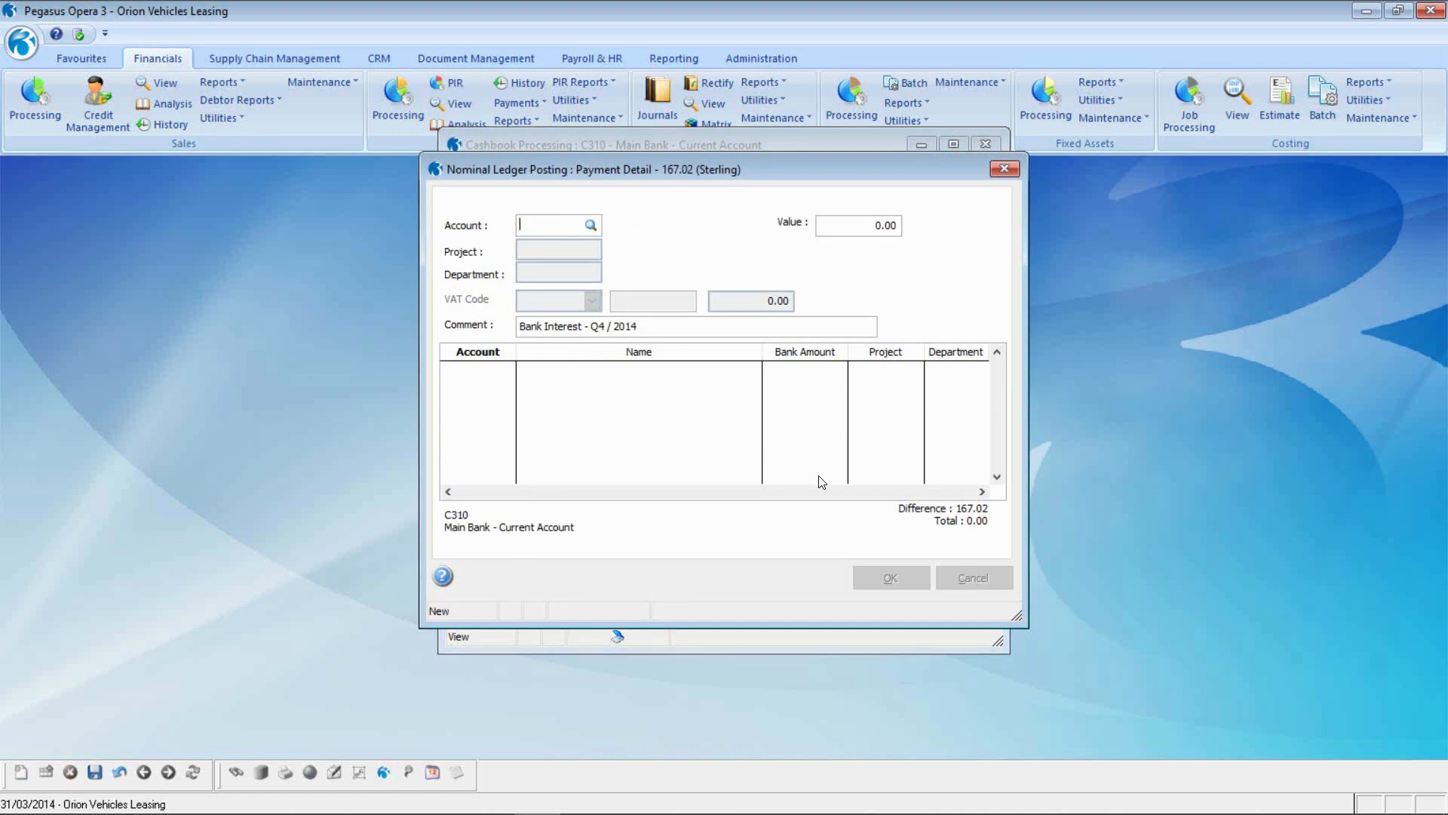
Allocate 167.02 of the payment to nominal account U210 Bank Interest Charged, and abandon the extra blank line.
{"action": "type", "text": "U2"}
{"action": "key", "text": "Tab"}
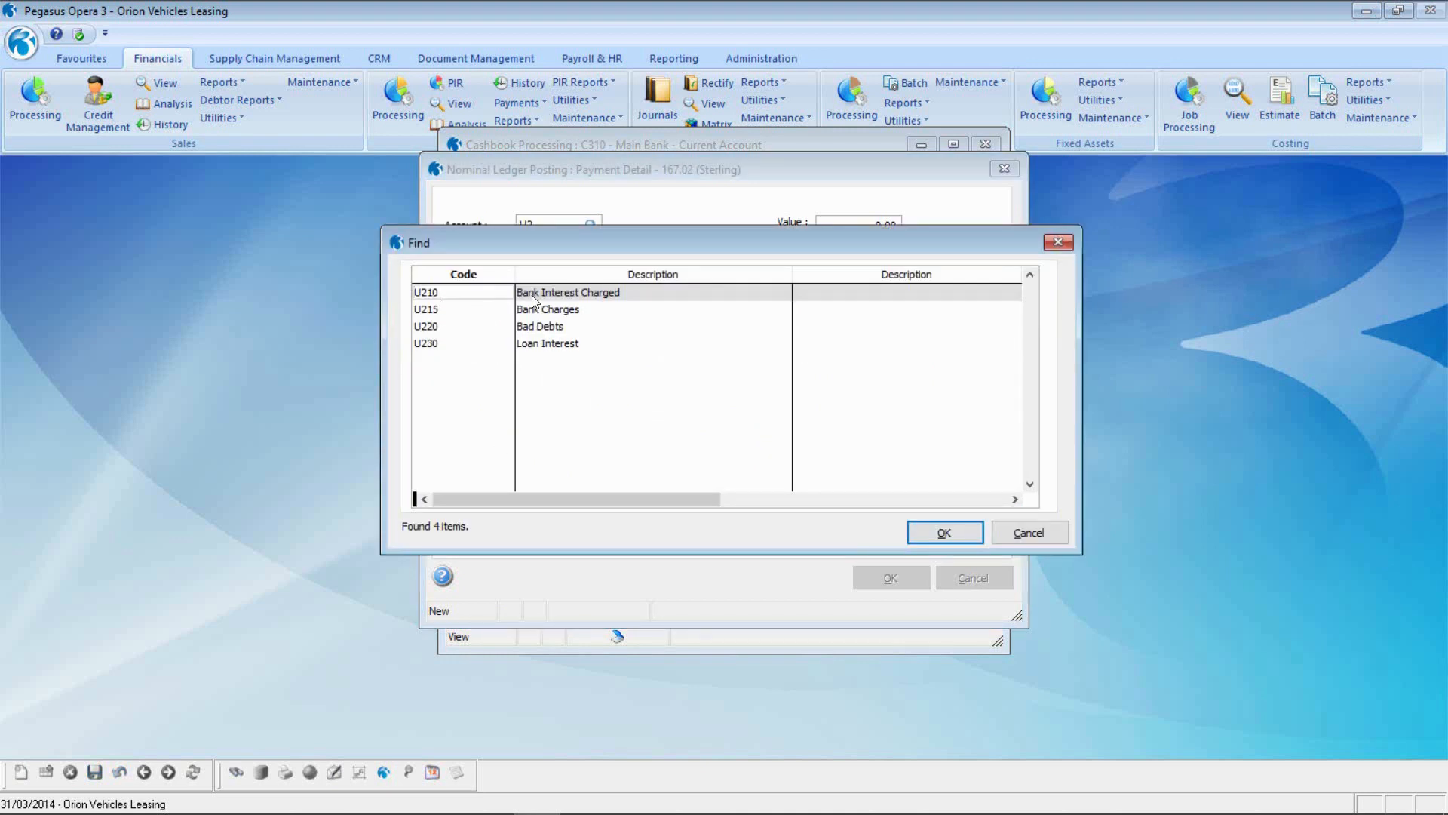
{"action": "left_click", "coordinate": [915, 532]}
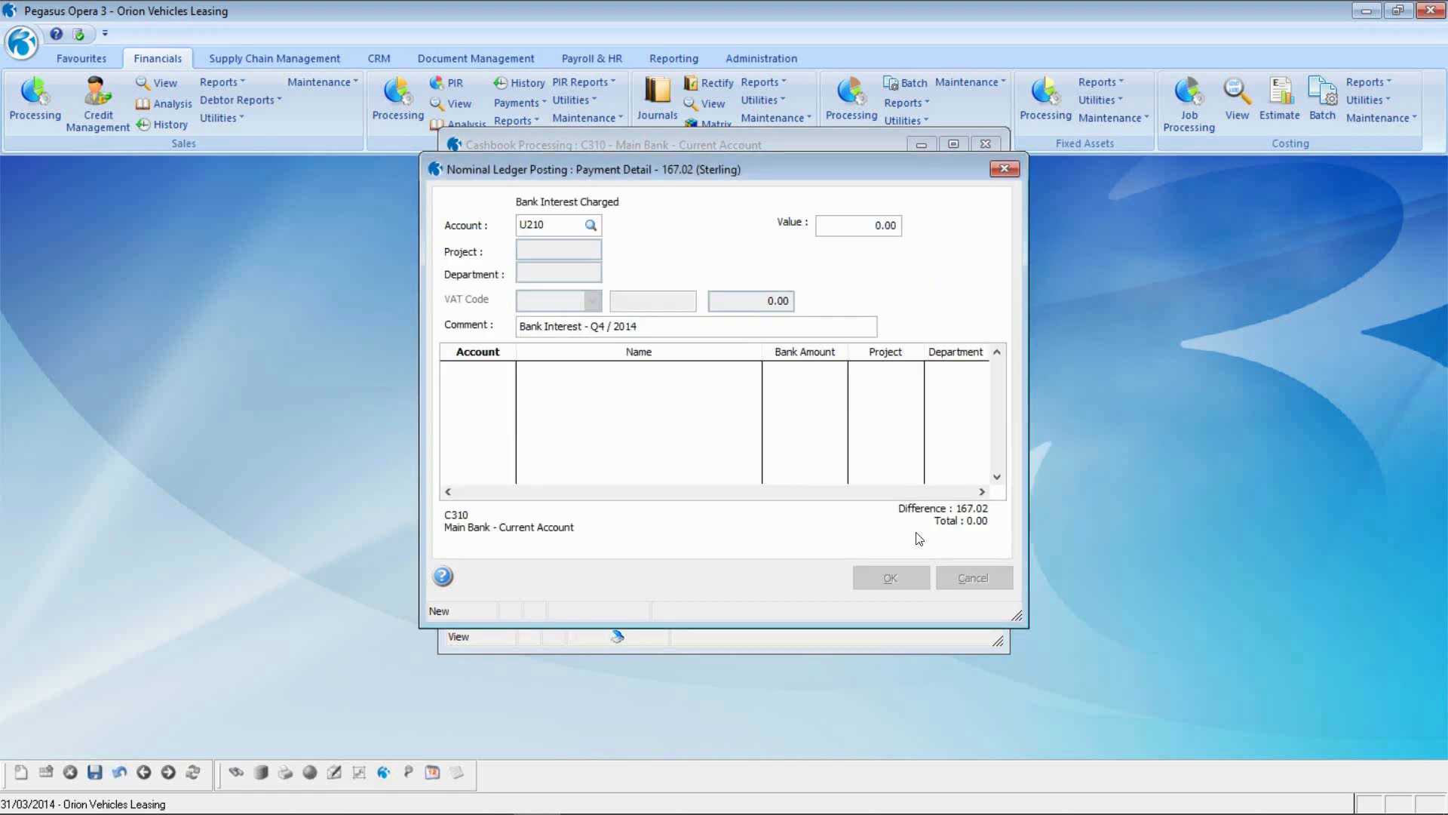
{"action": "type", "text": "167"}
{"action": "type", "text": "02"}
{"action": "key", "text": "Return"}
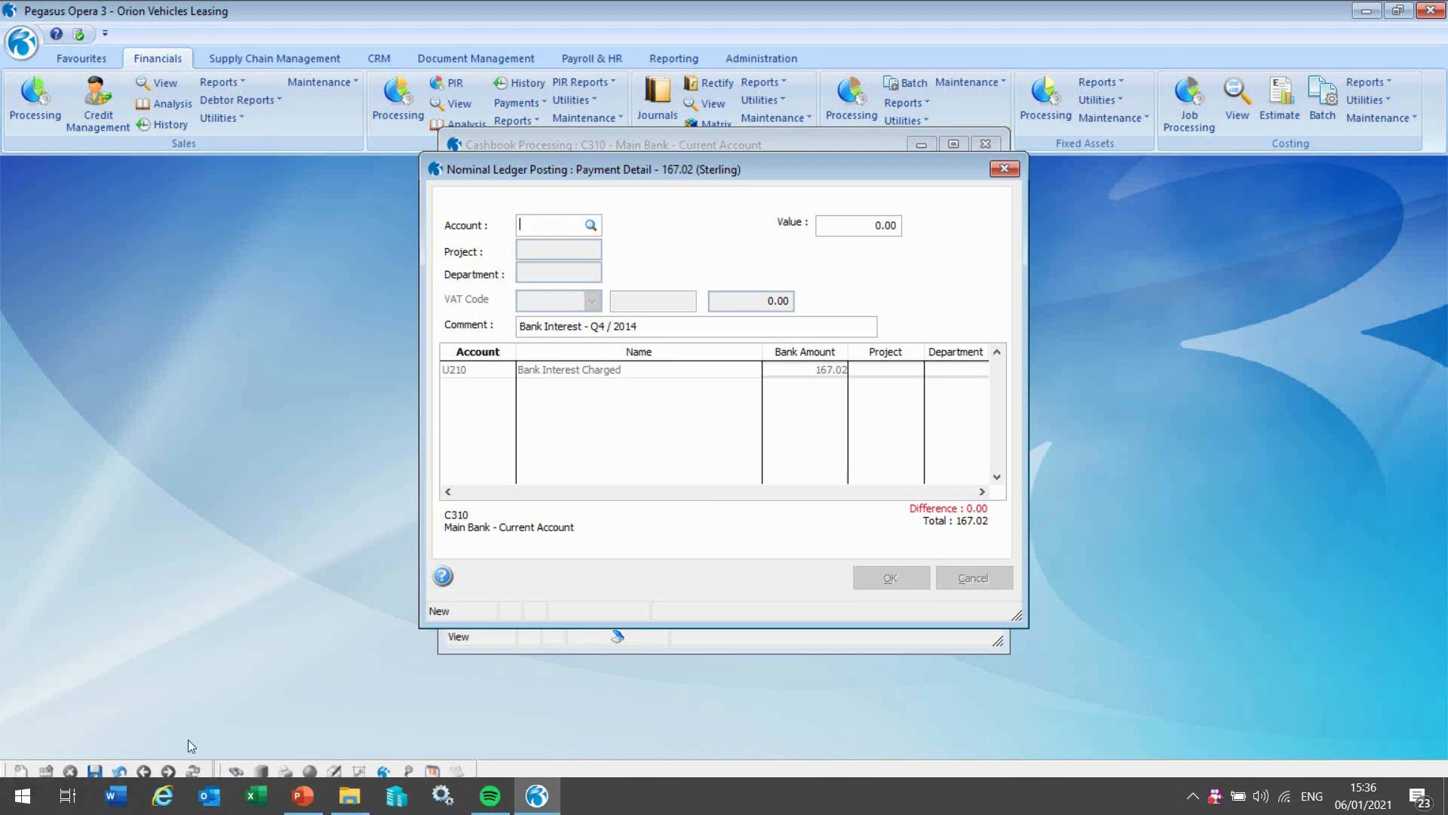
{"action": "left_click", "coordinate": [121, 771]}
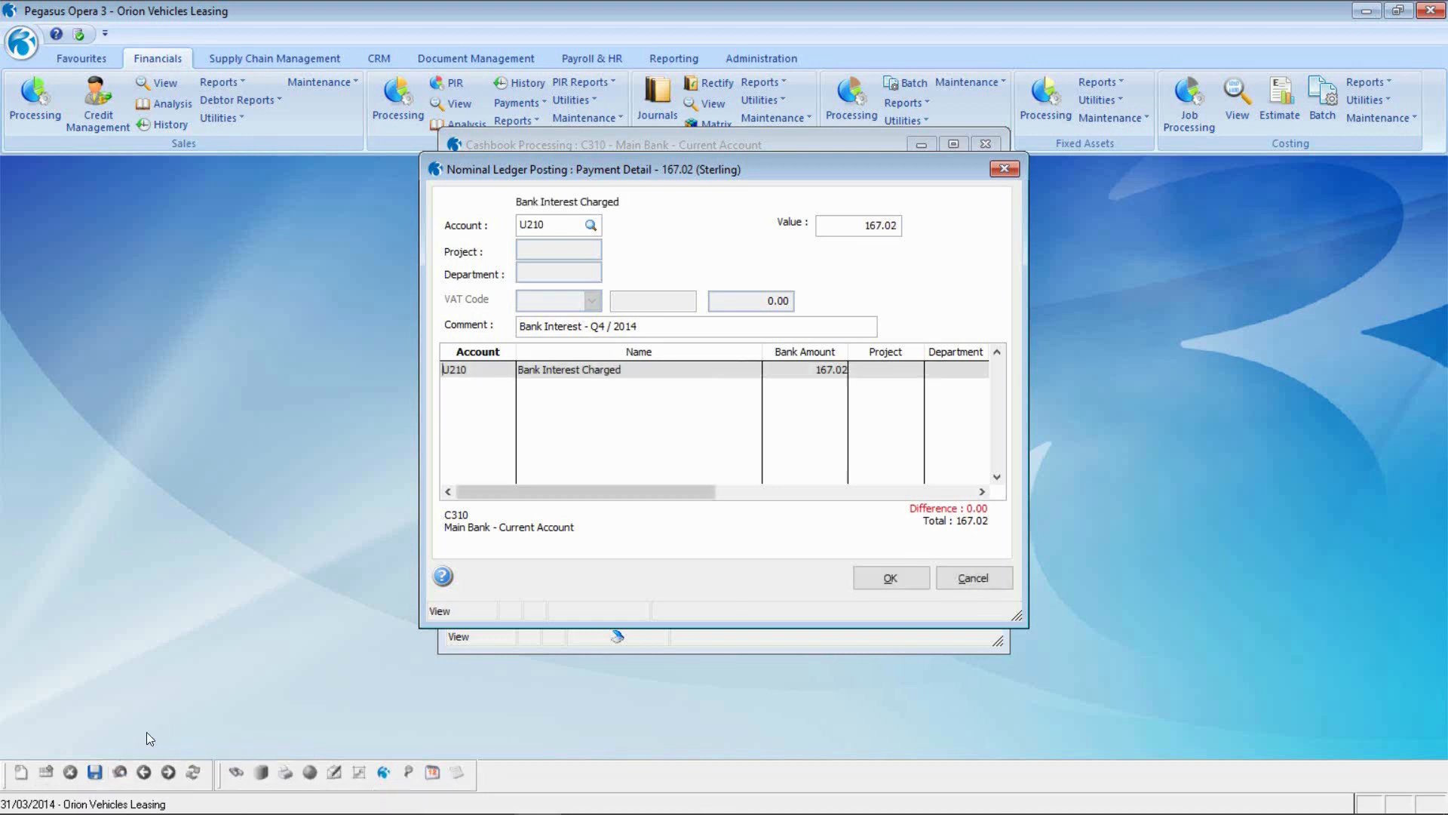
Post the bank interest payment and close its posting report after viewing it.
{"action": "left_click", "coordinate": [891, 578]}
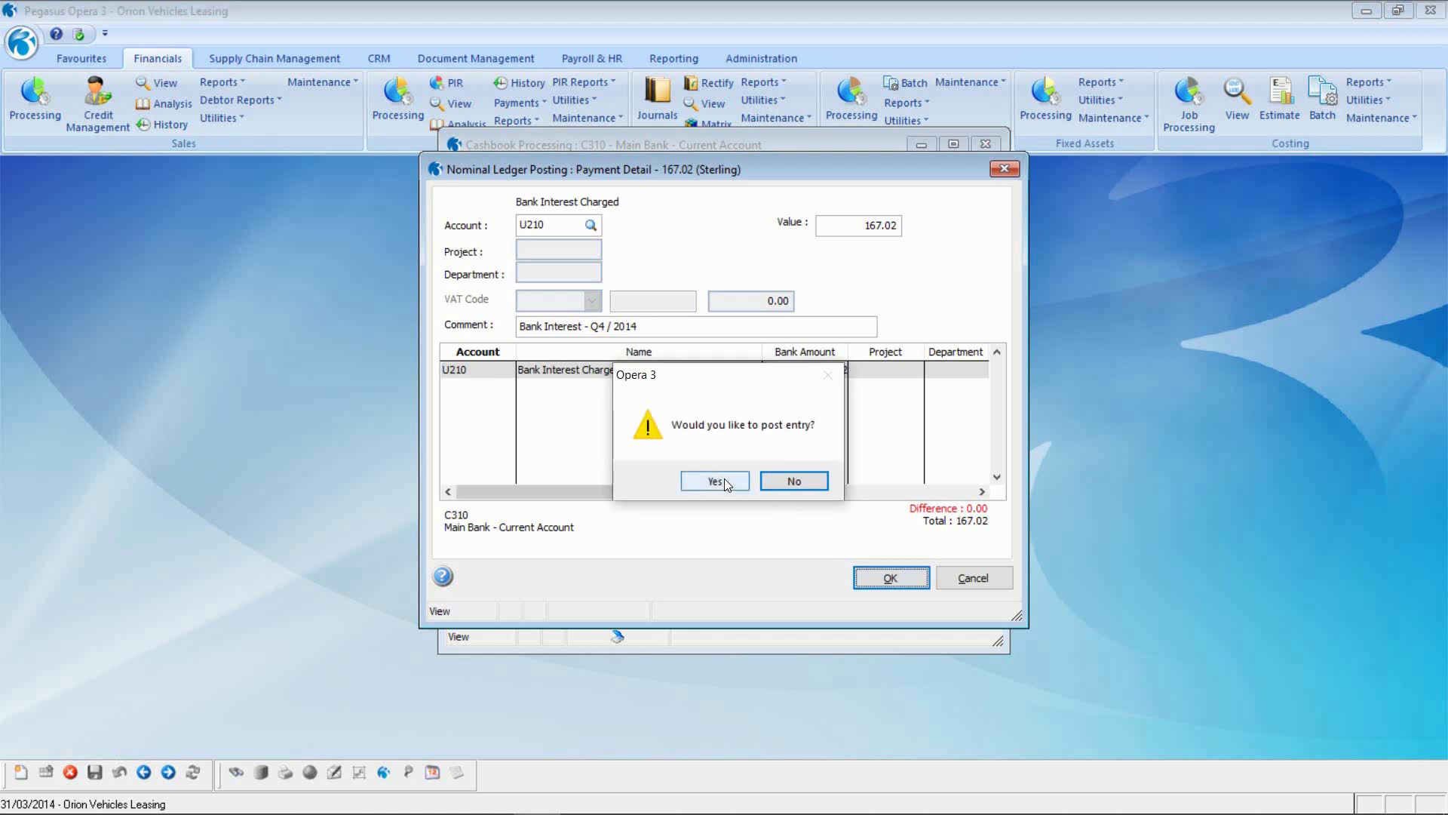
{"action": "left_click", "coordinate": [715, 482]}
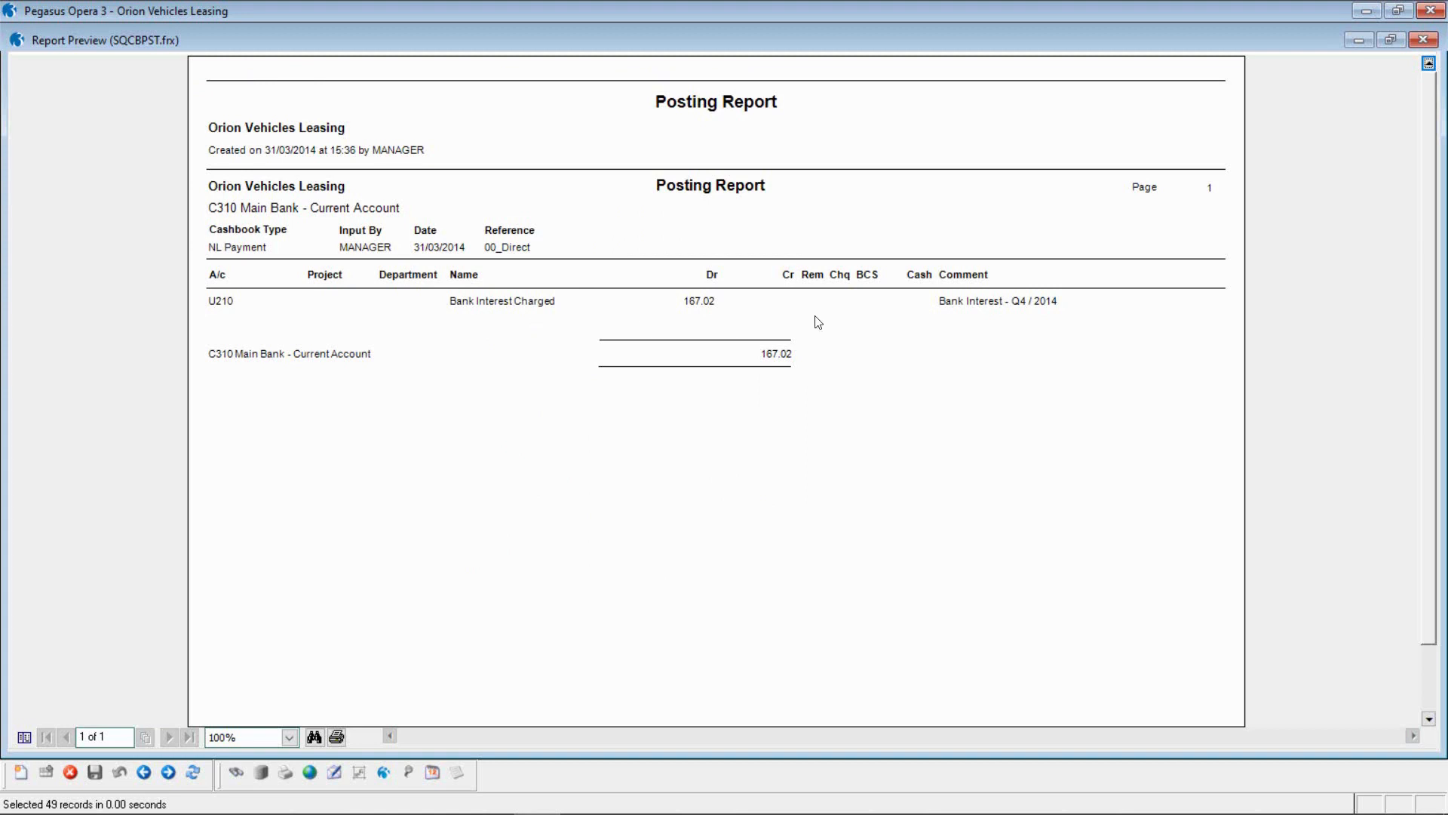
{"action": "left_click", "coordinate": [1422, 41]}
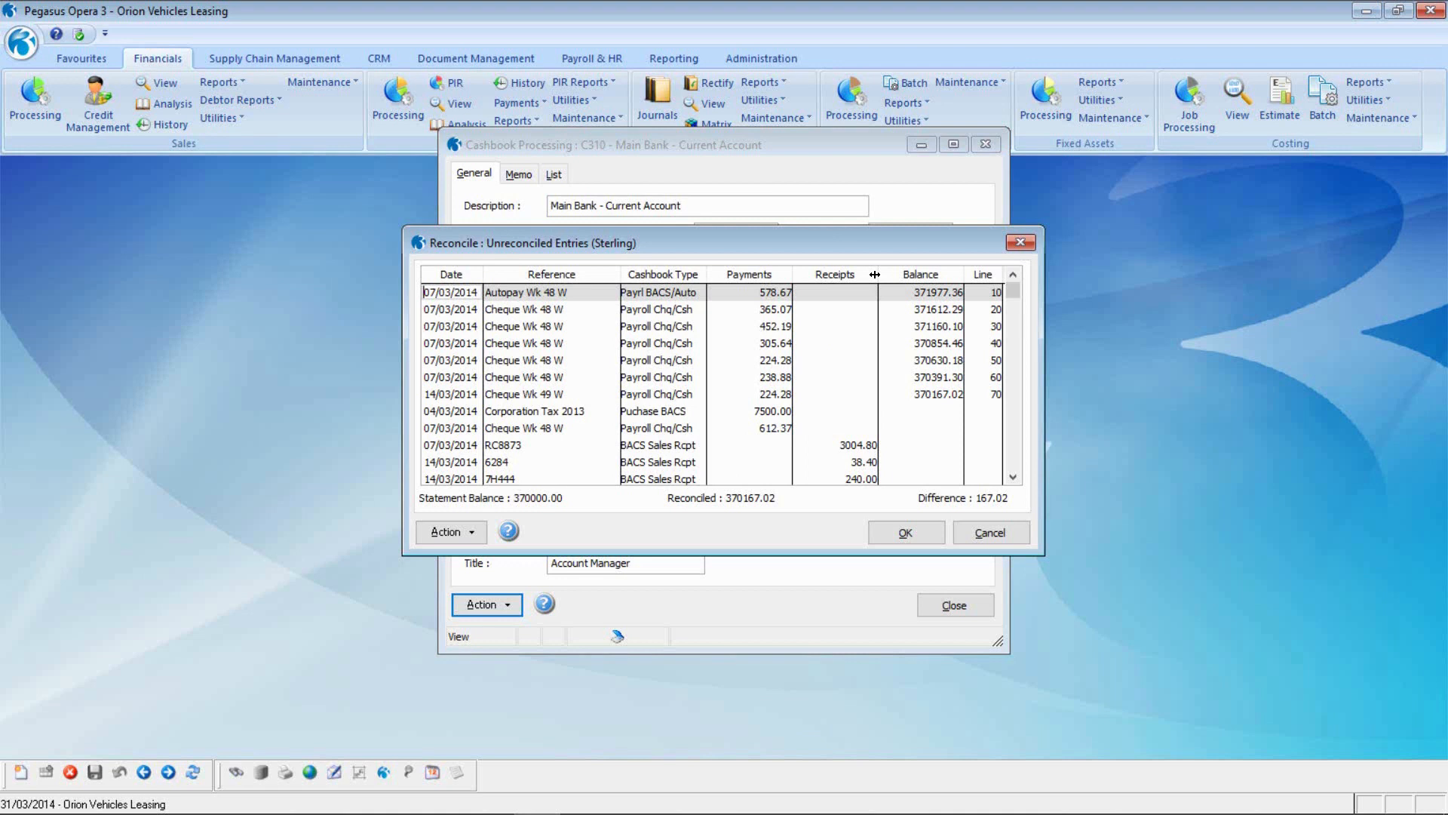
Sort the unreconciled entries by date, trying both descending and ascending order.
{"action": "right_click", "coordinate": [451, 272]}
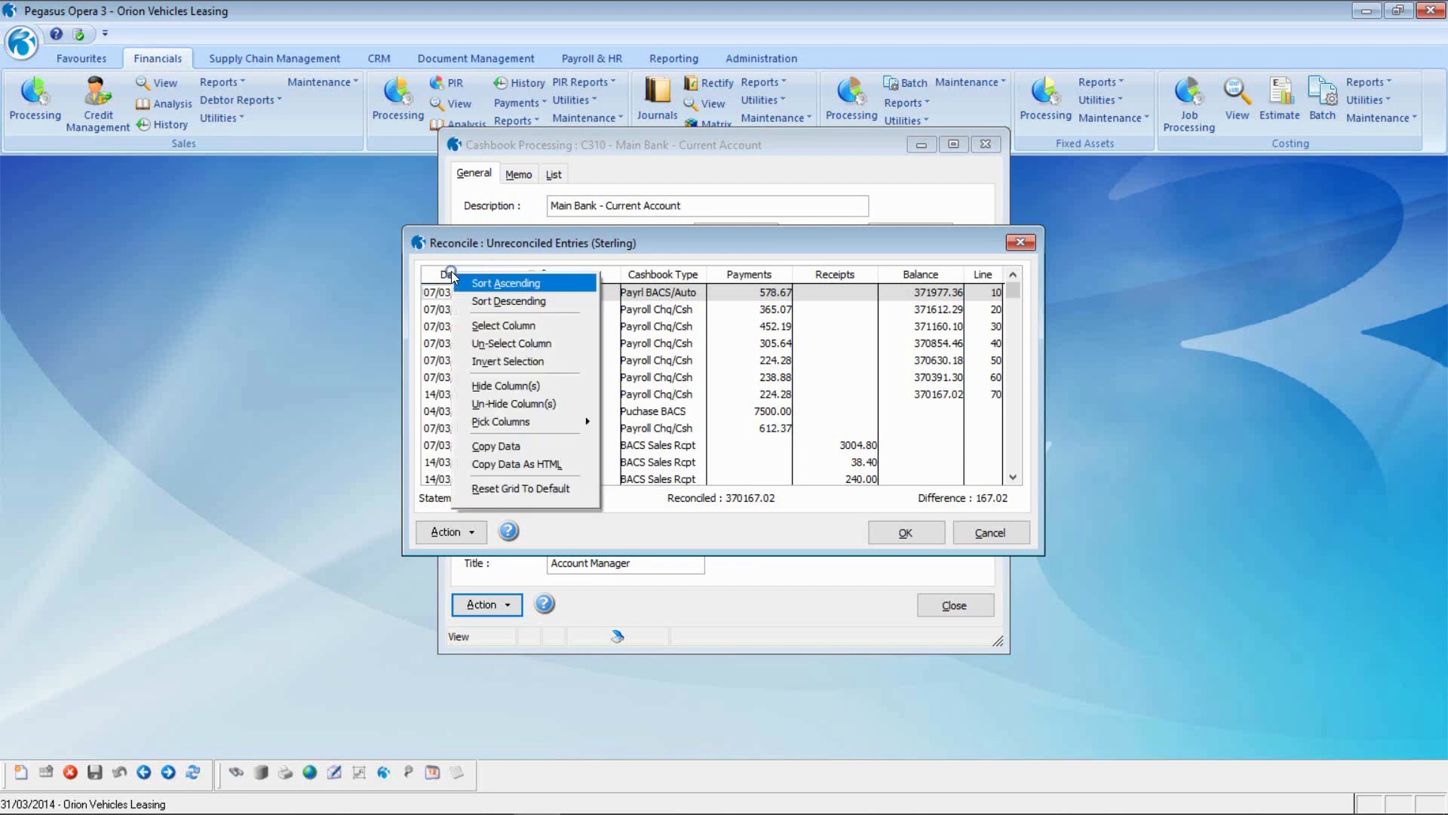
{"action": "left_click", "coordinate": [477, 302]}
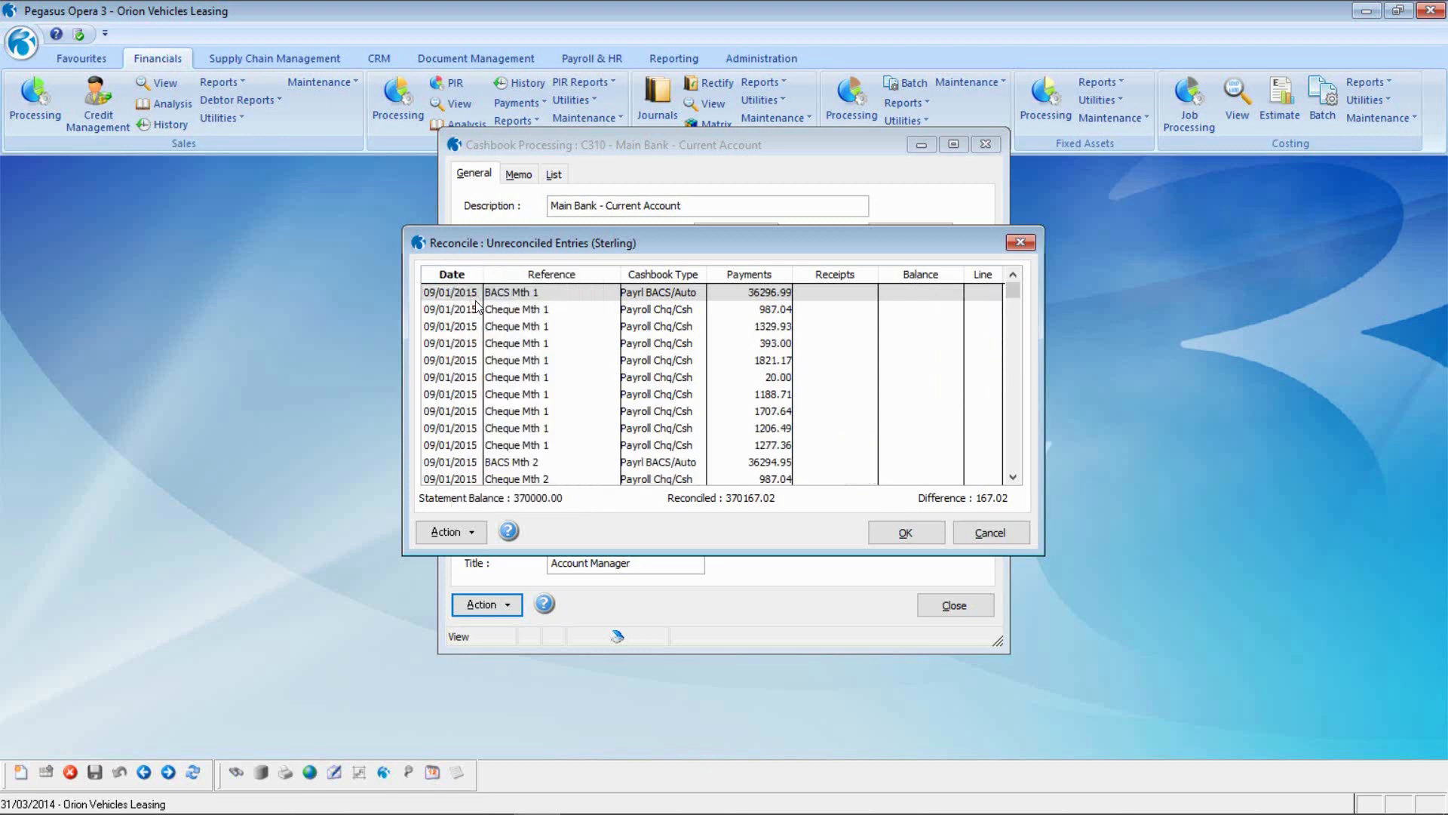
{"action": "right_click", "coordinate": [450, 272]}
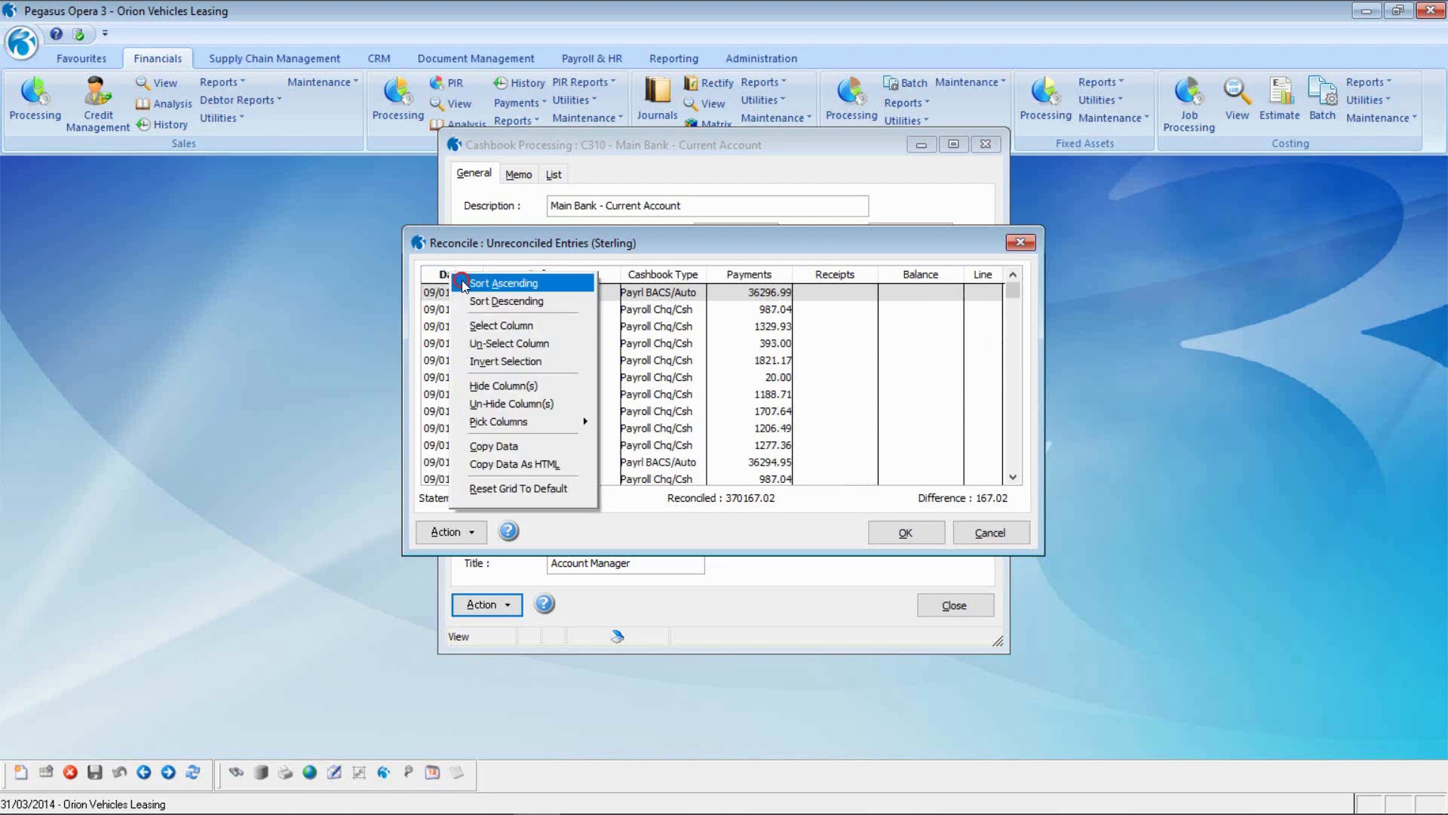
{"action": "left_click", "coordinate": [462, 283]}
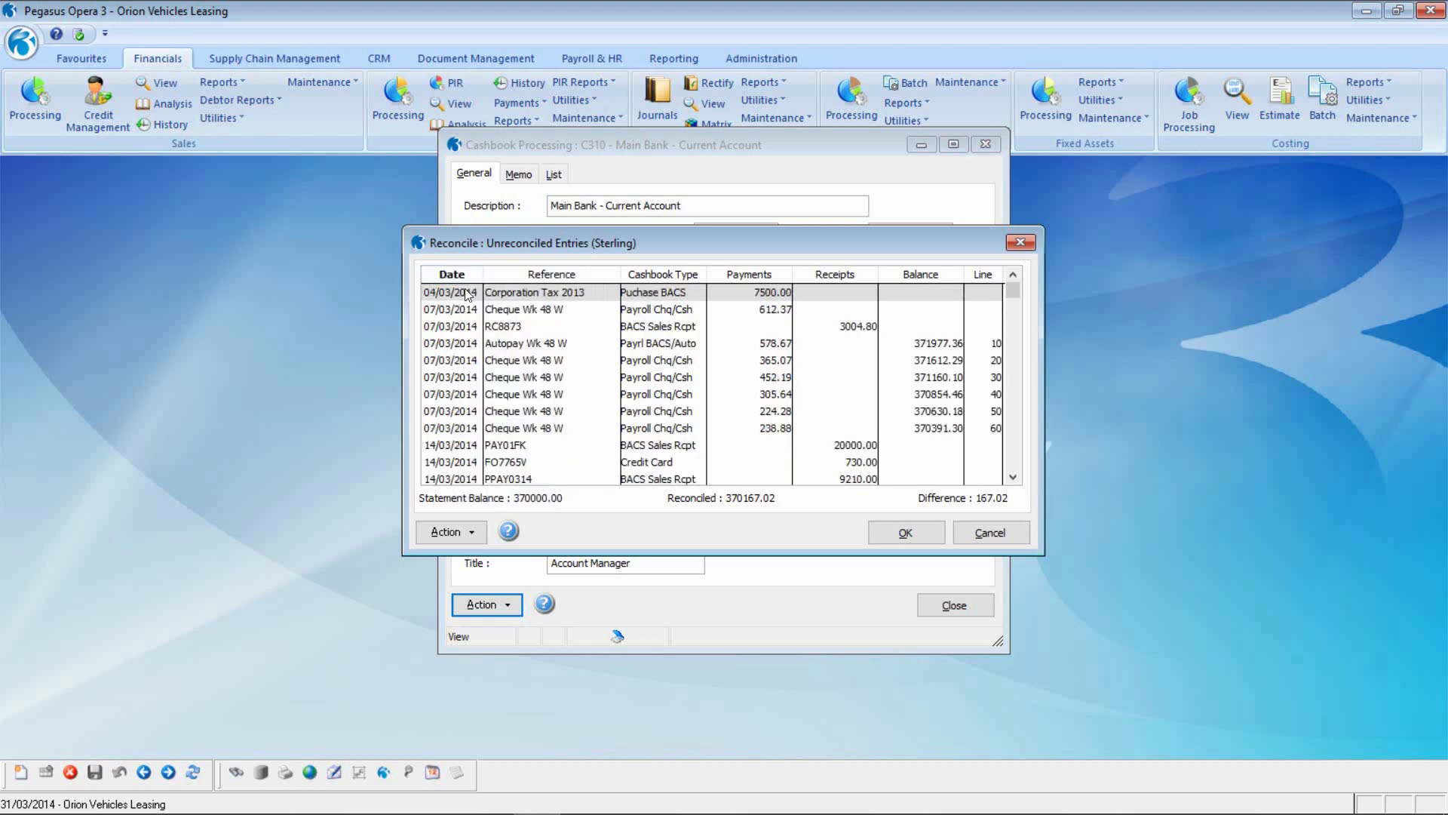
Sort the unreconciled entries by reference in ascending order and tick the 00_Direct payment of 167.02 as reconciled.
{"action": "right_click", "coordinate": [515, 273]}
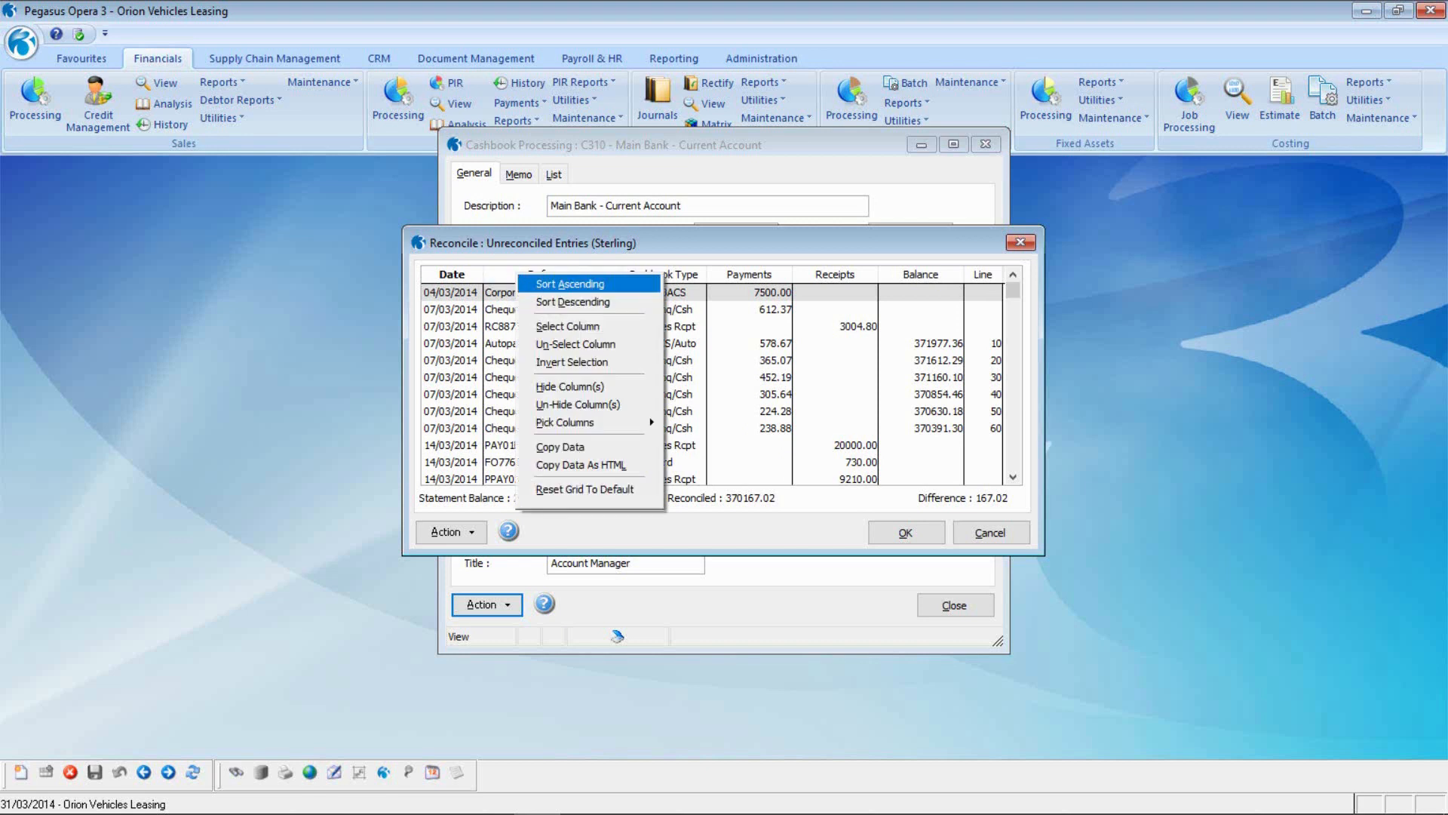
{"action": "left_click", "coordinate": [537, 287]}
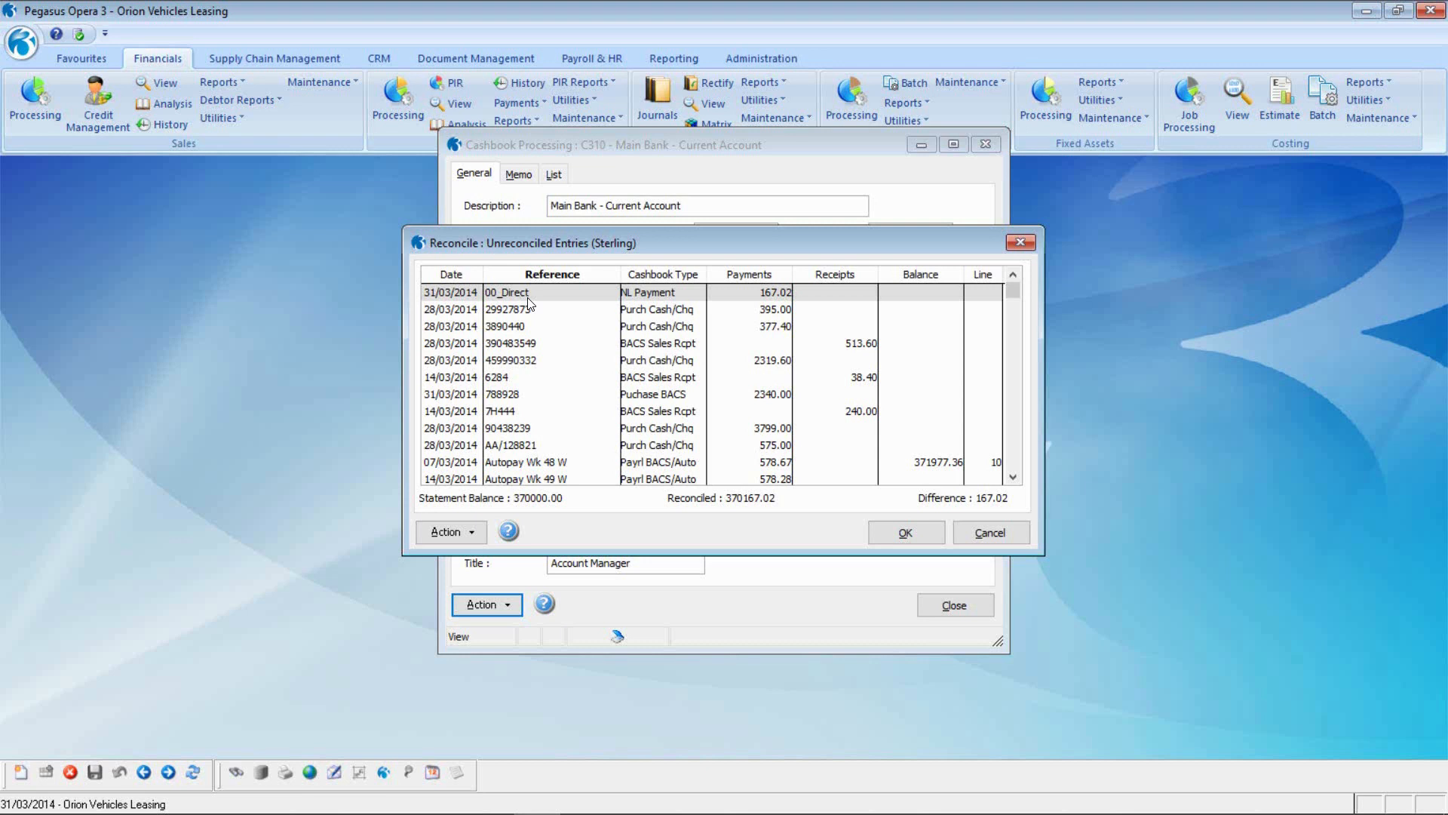
{"action": "double_click", "coordinate": [528, 294]}
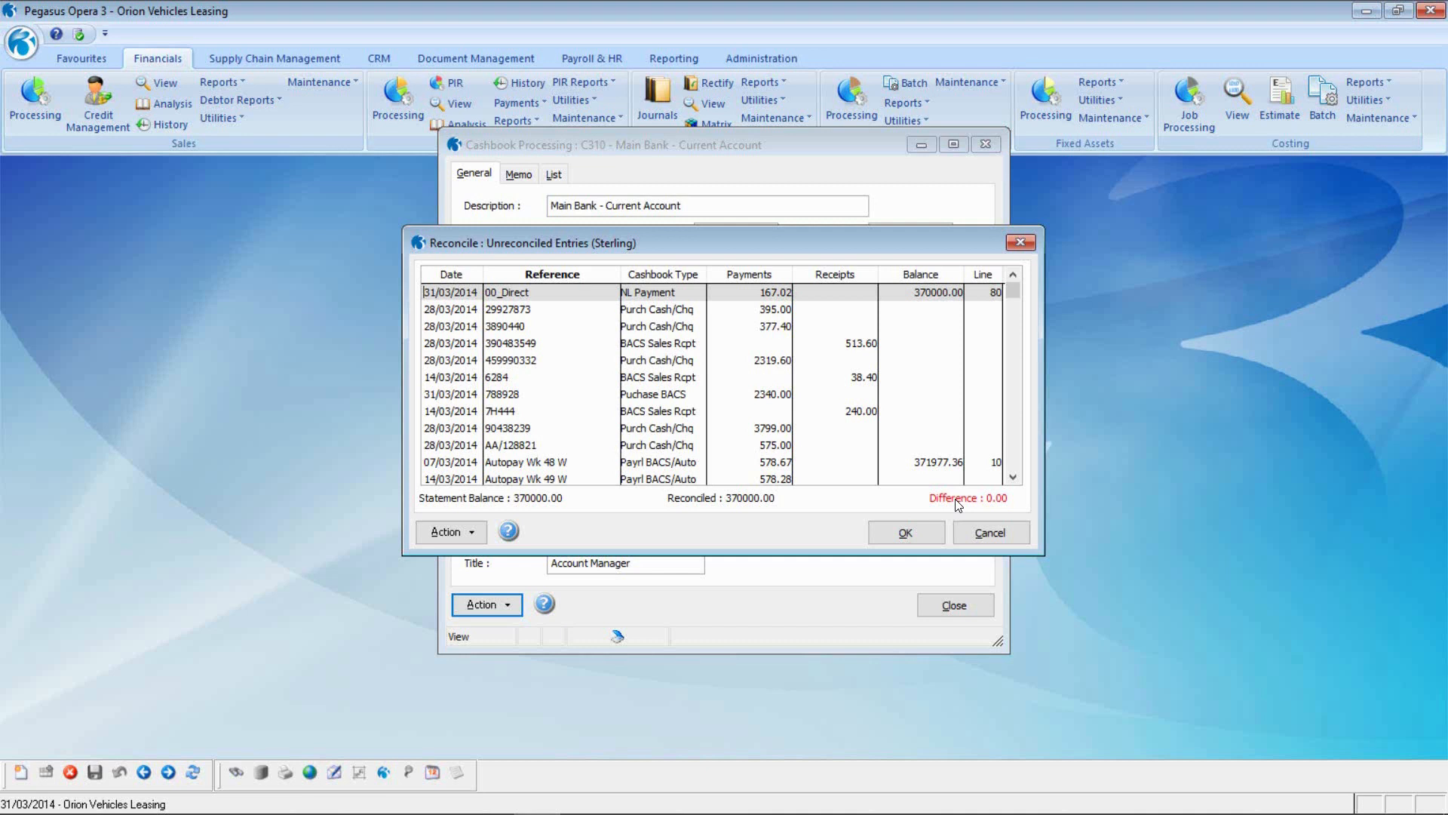
Complete the reconciliation and publish the bank reconciliation to screen using the Standard Report layout.
{"action": "left_click", "coordinate": [895, 534]}
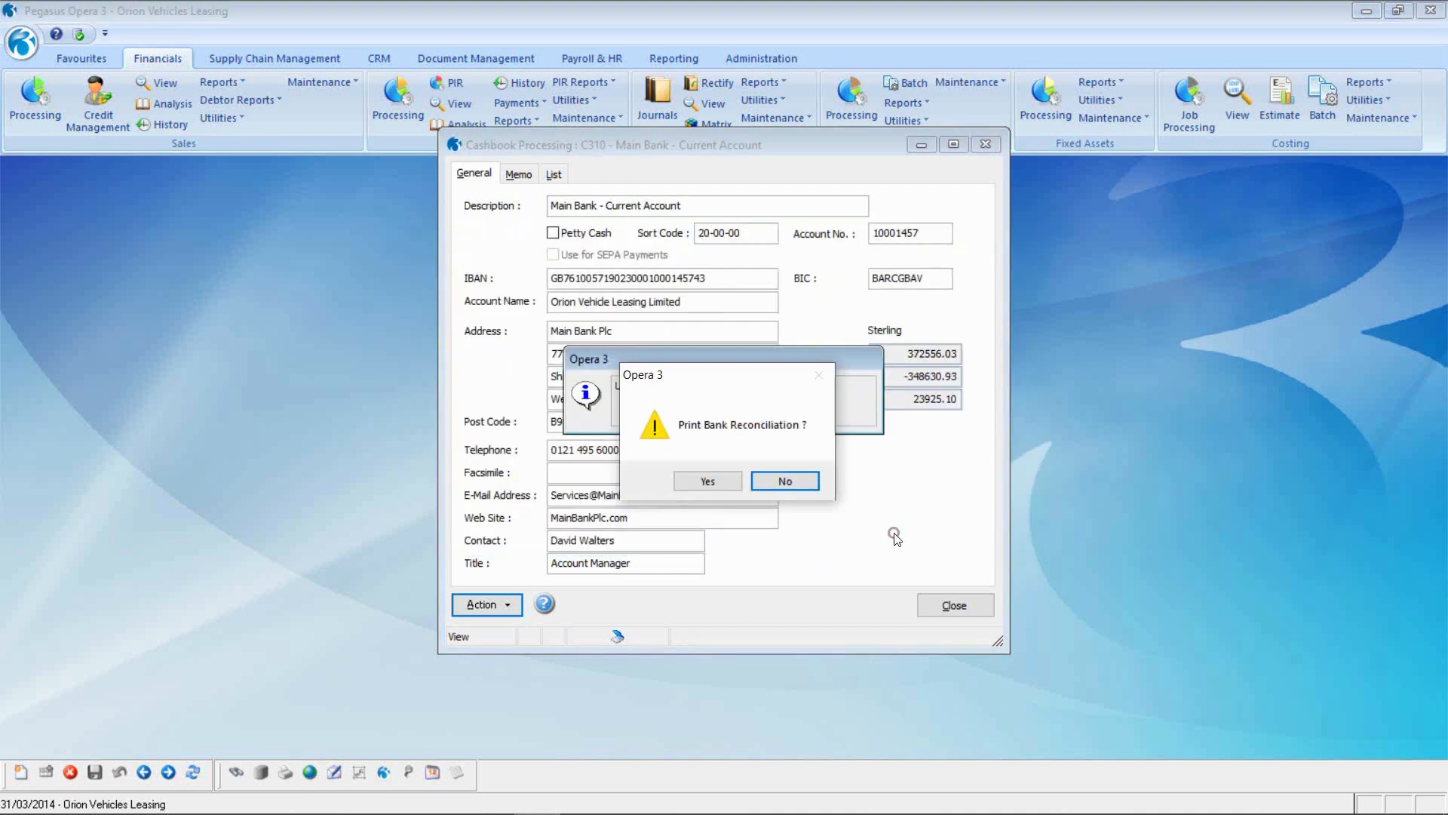
{"action": "left_click", "coordinate": [705, 481]}
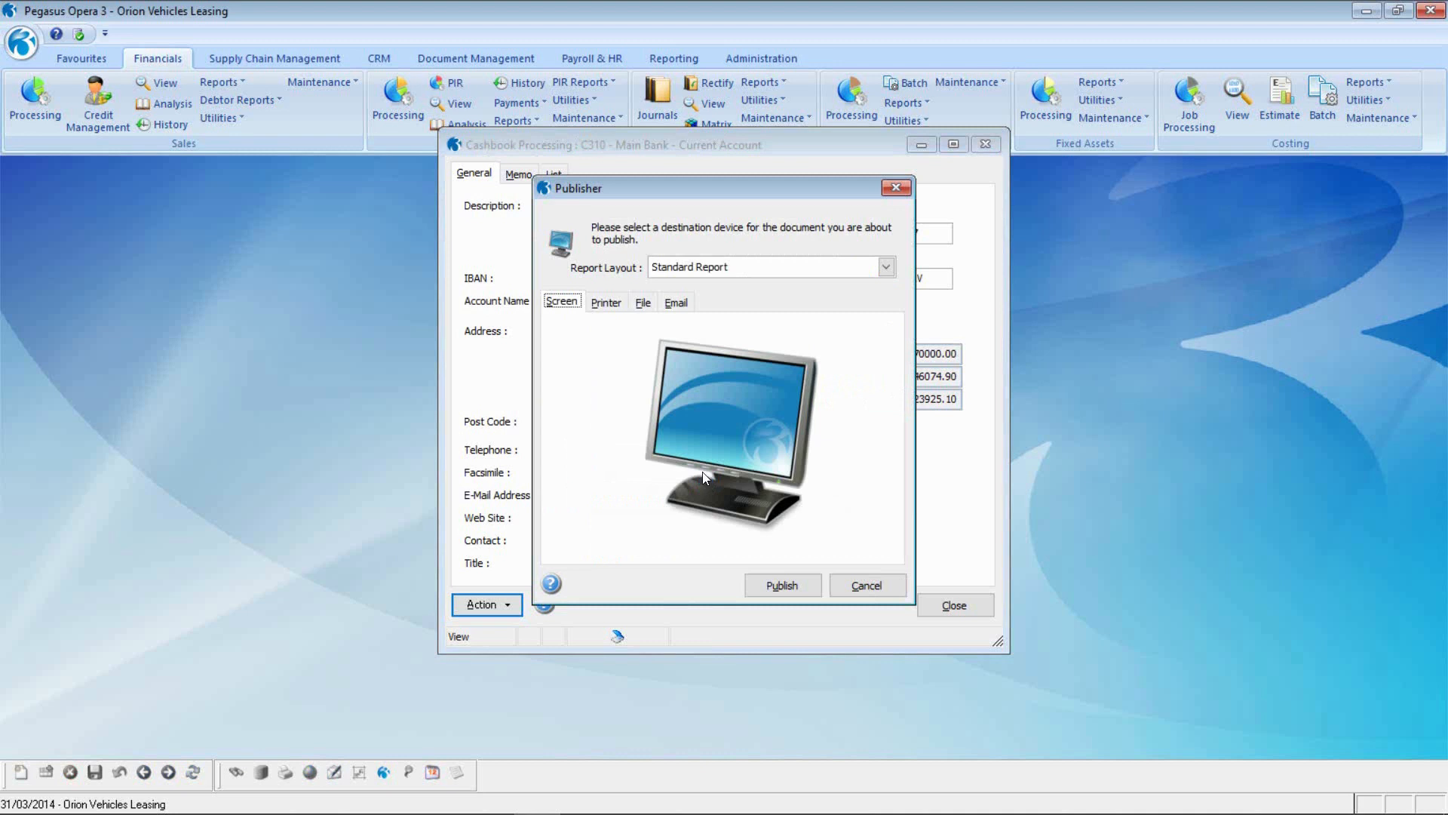
{"action": "left_click", "coordinate": [770, 585]}
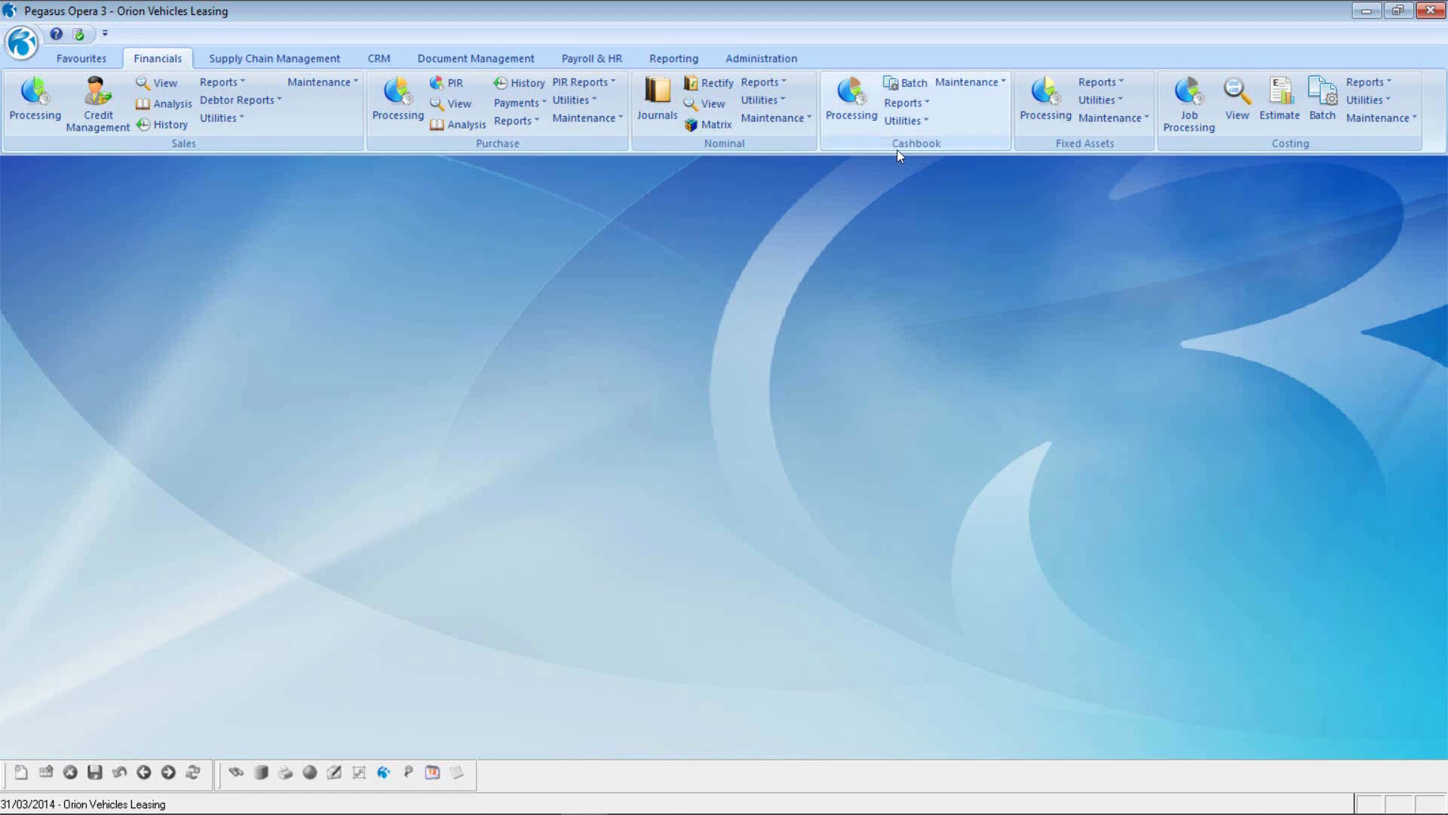
View the summary cashbook report of unreconciled entries for accounts C310 to C350 on screen, and close it.
{"action": "left_click", "coordinate": [907, 103]}
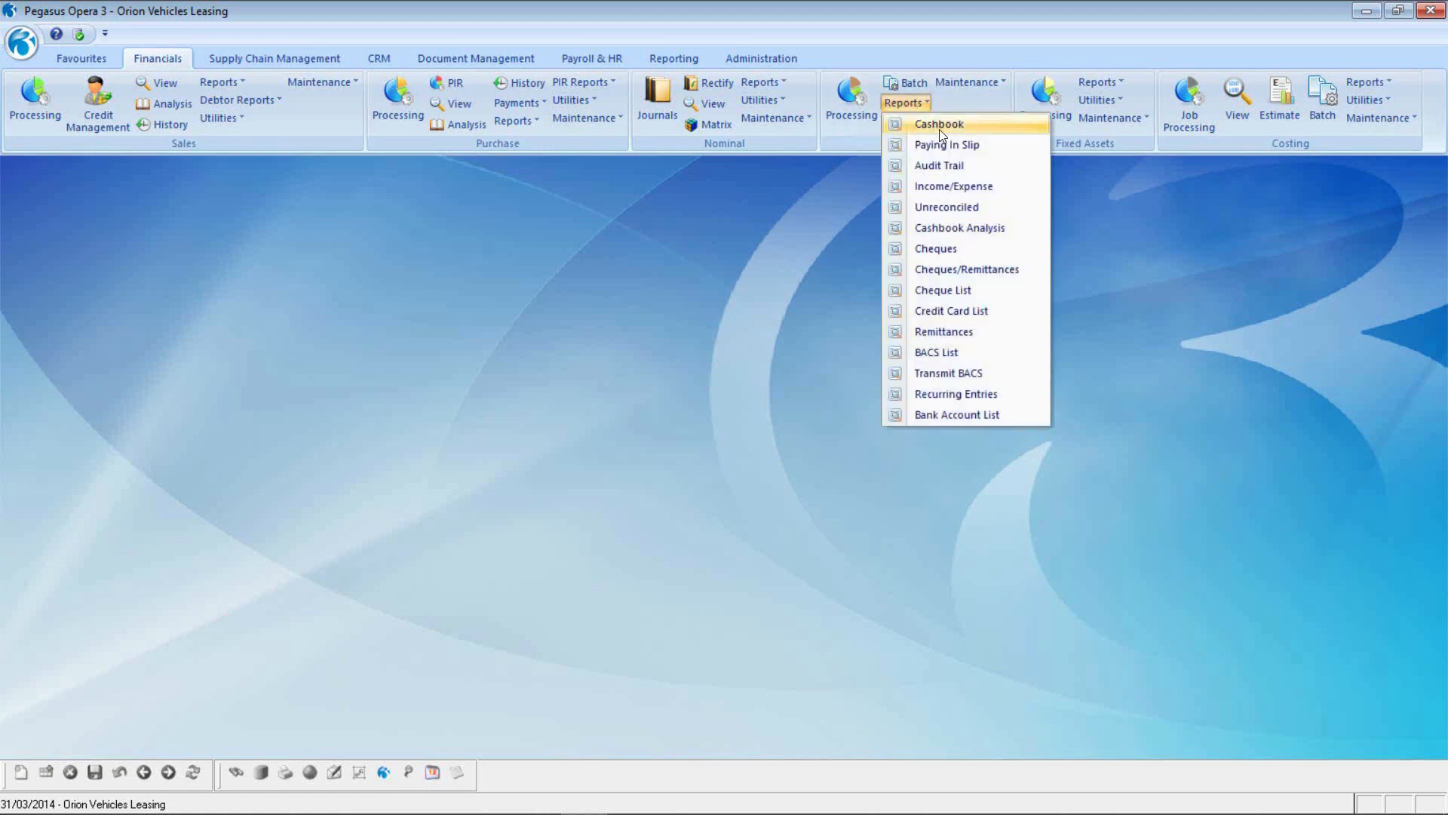
{"action": "left_click", "coordinate": [939, 126]}
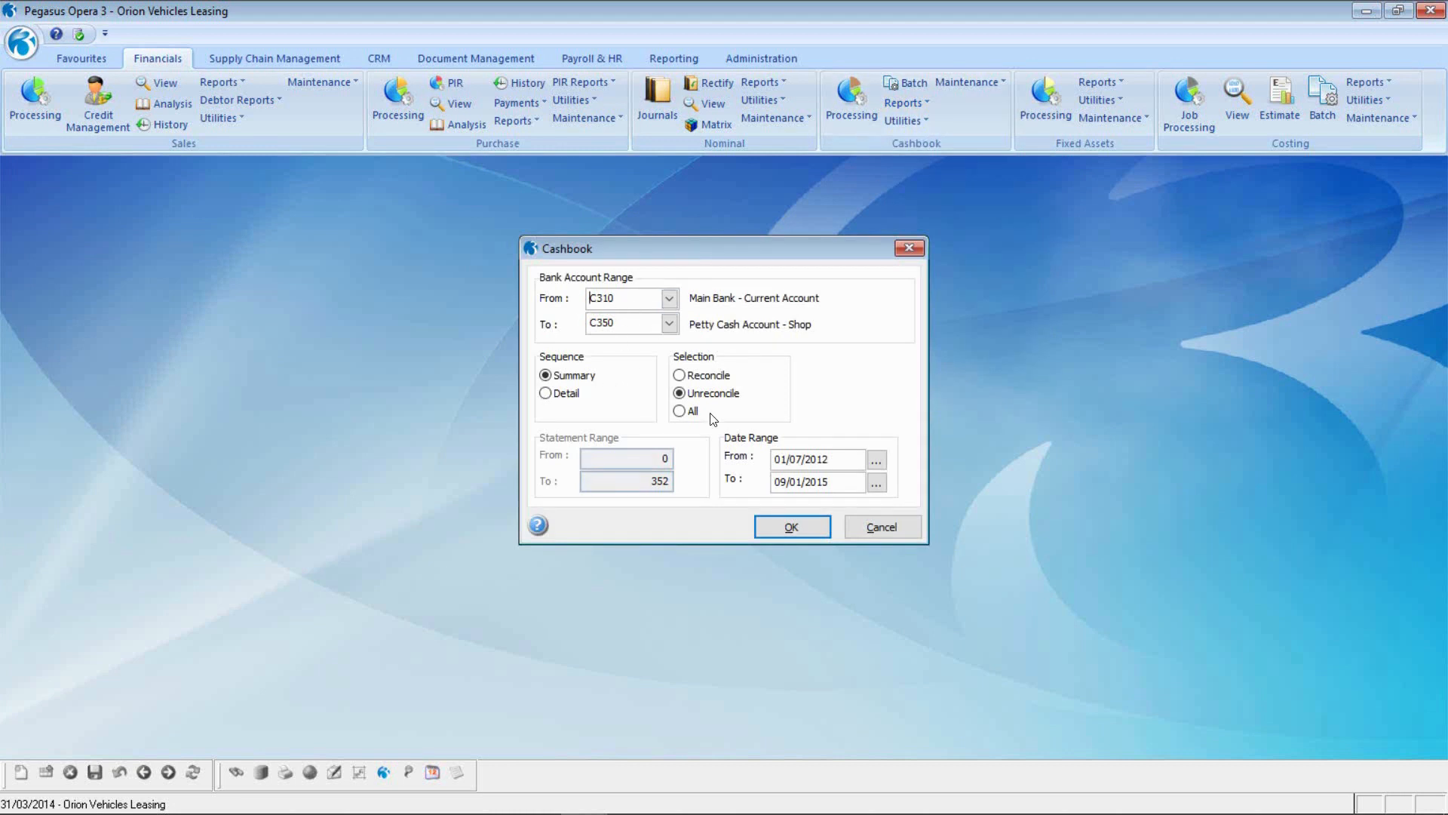
{"action": "left_click", "coordinate": [784, 528]}
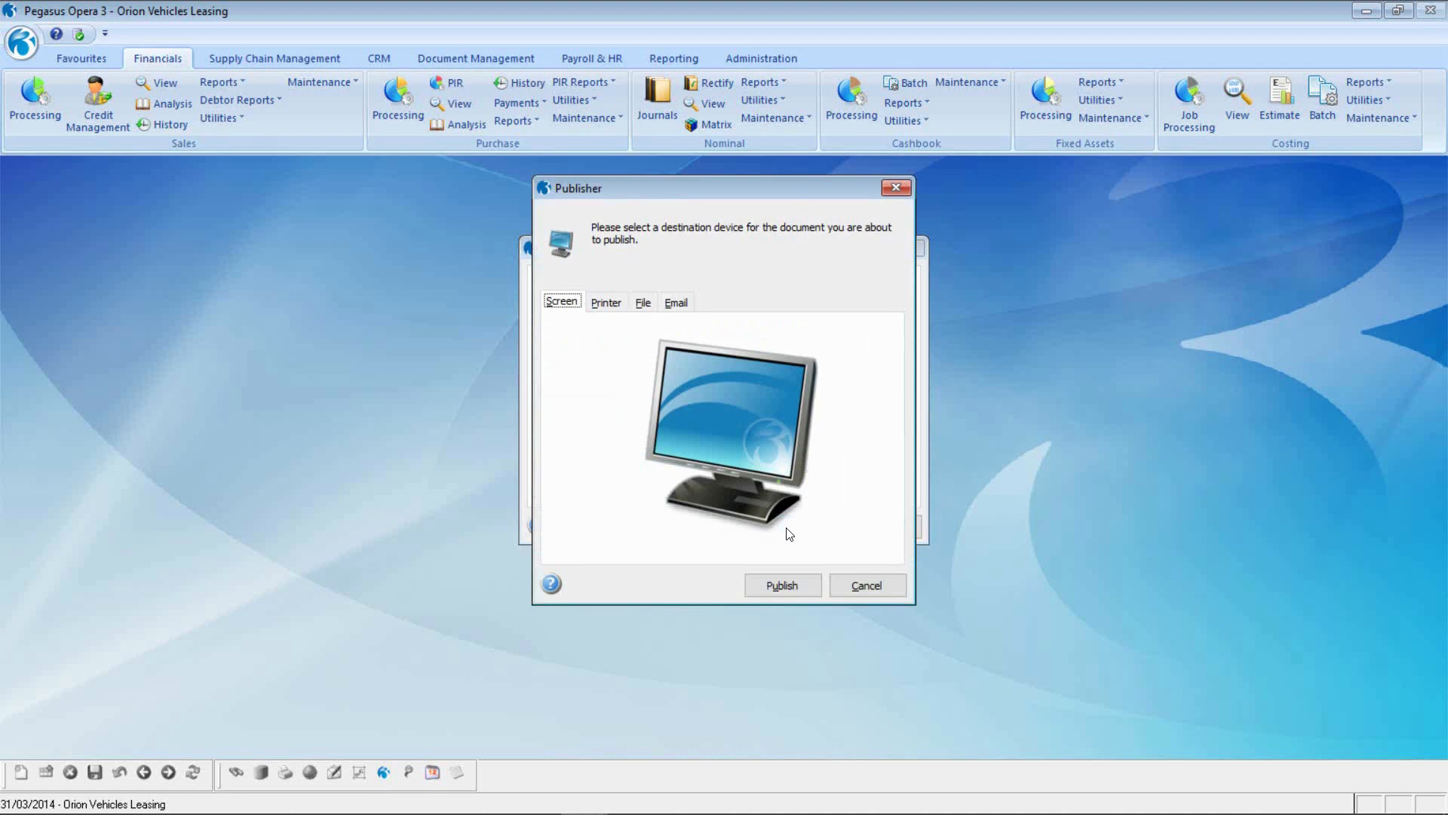
{"action": "left_click", "coordinate": [786, 586]}
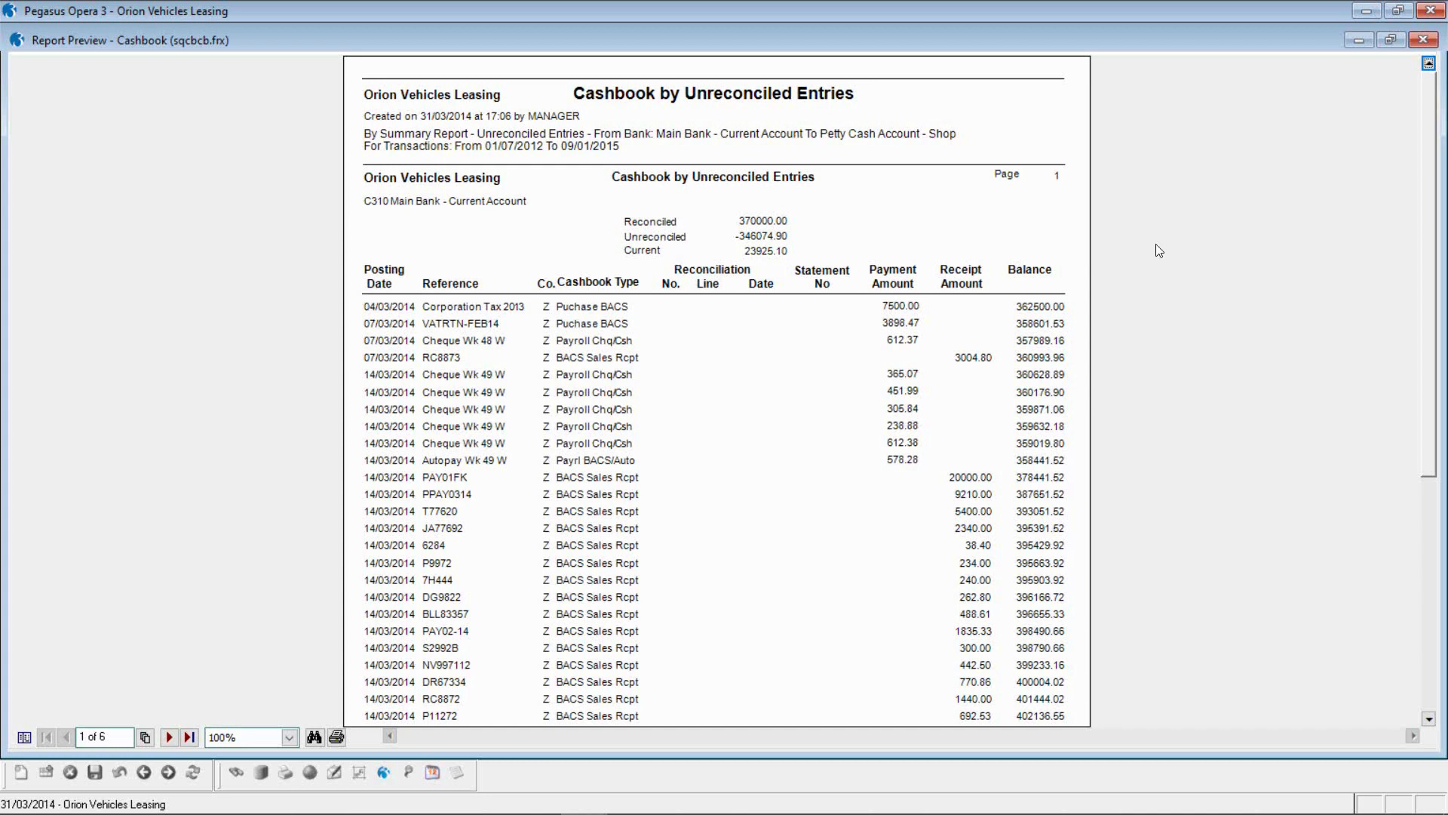
{"action": "left_click", "coordinate": [1424, 40]}
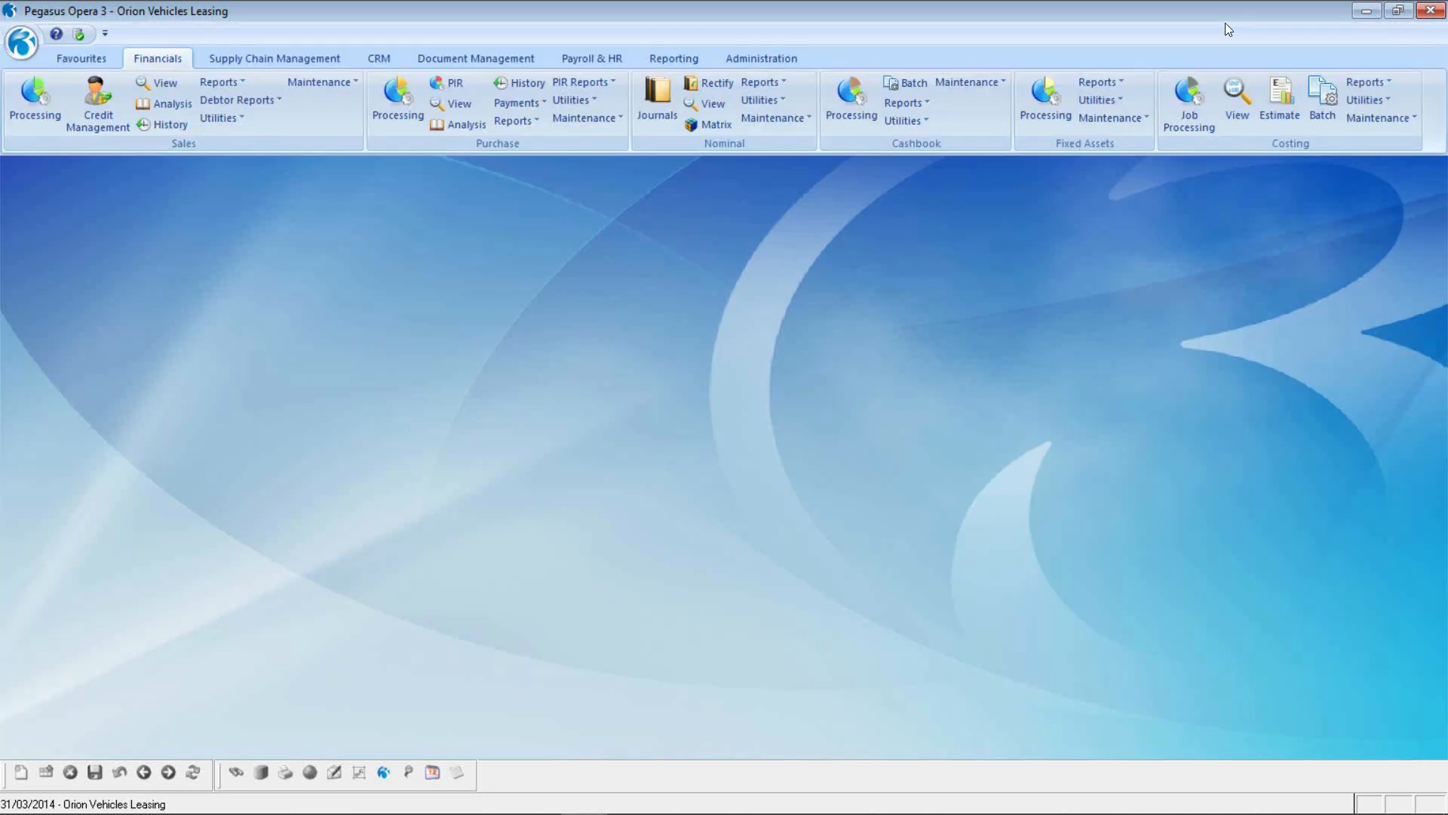
View the detailed cashbook report of unreconciled entries for accounts C310 to C350 on screen, and close it.
{"action": "left_click", "coordinate": [909, 104]}
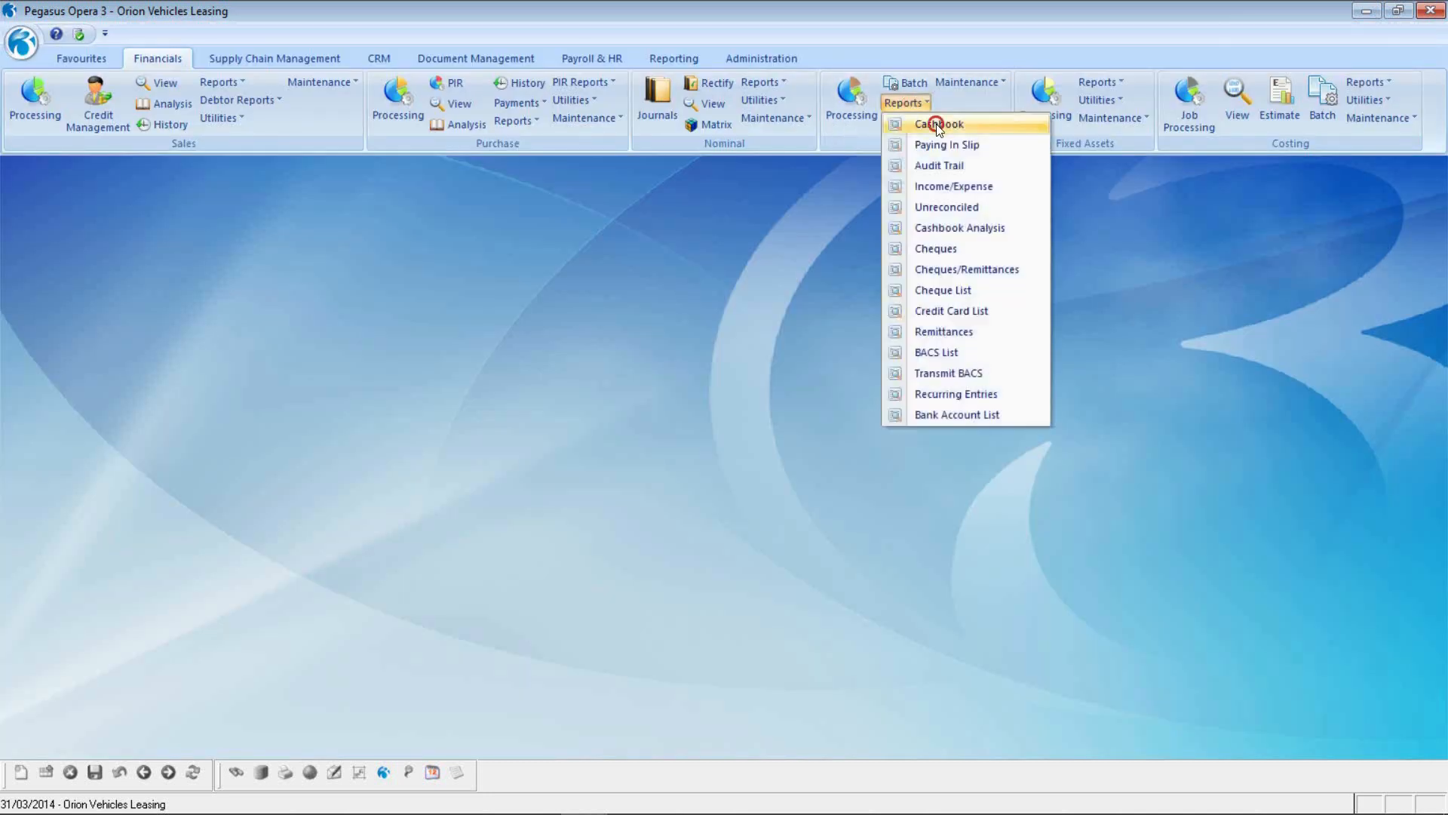
{"action": "left_click", "coordinate": [936, 124]}
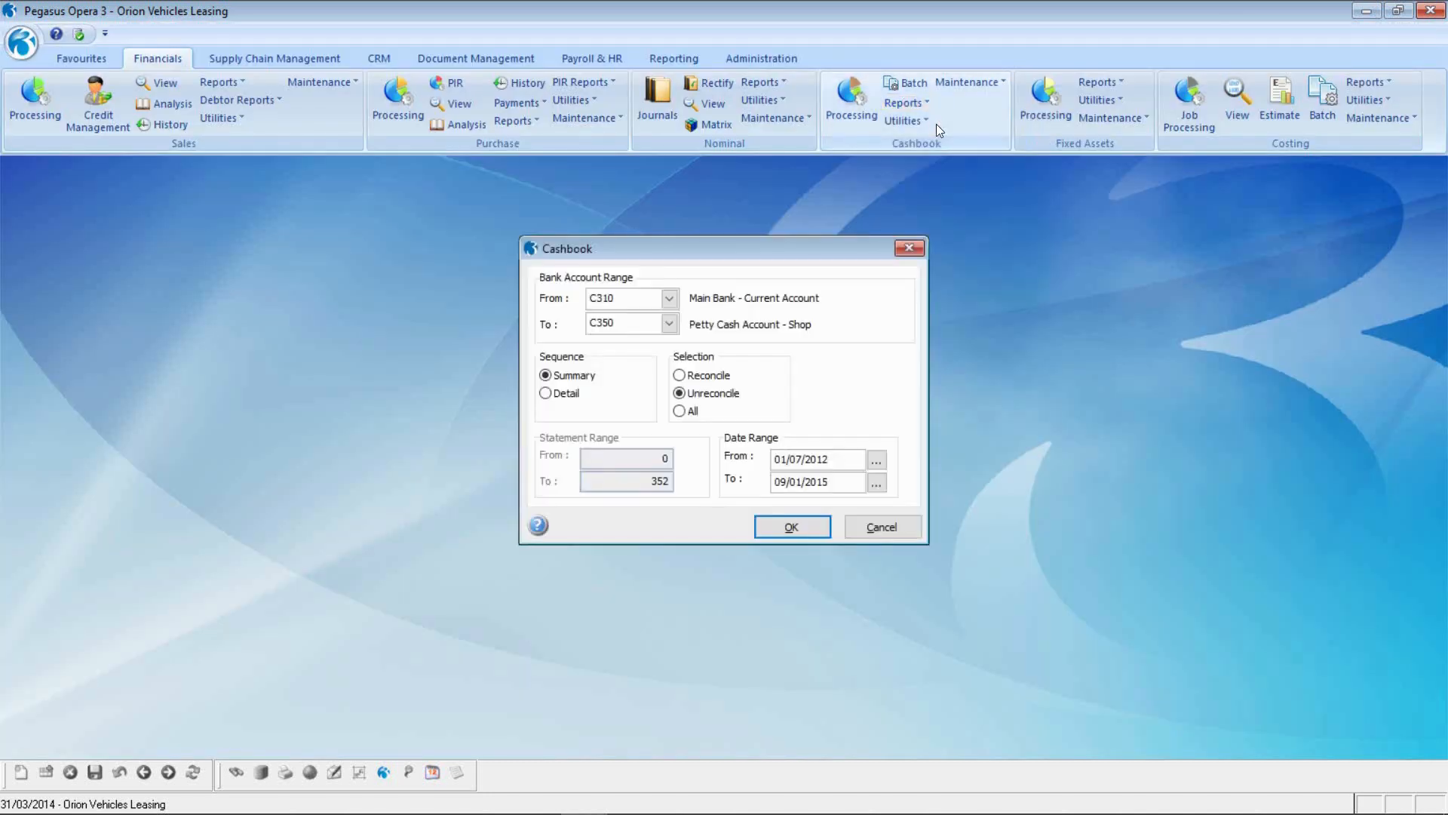
{"action": "left_click", "coordinate": [547, 393]}
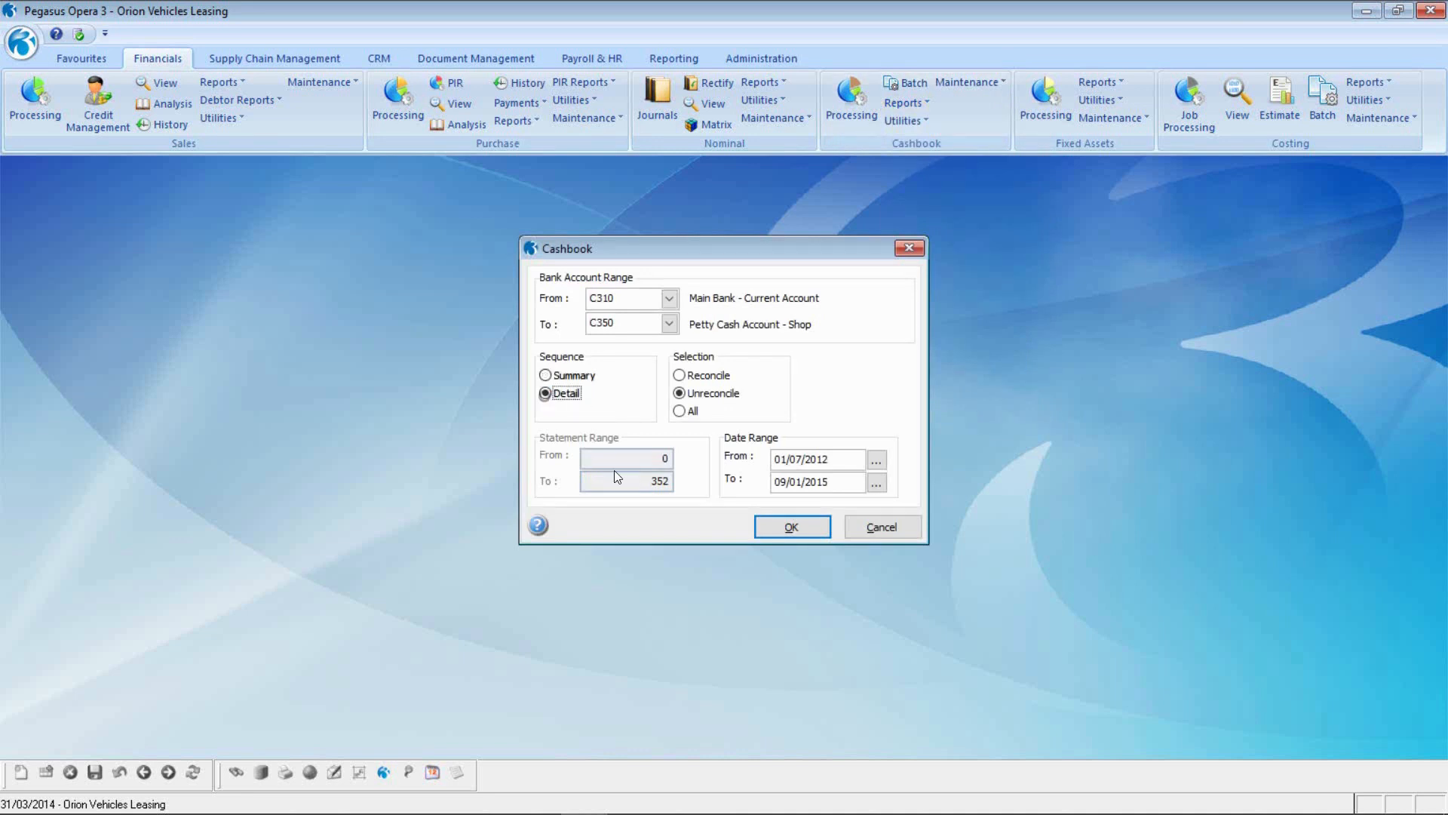
{"action": "left_click", "coordinate": [763, 528]}
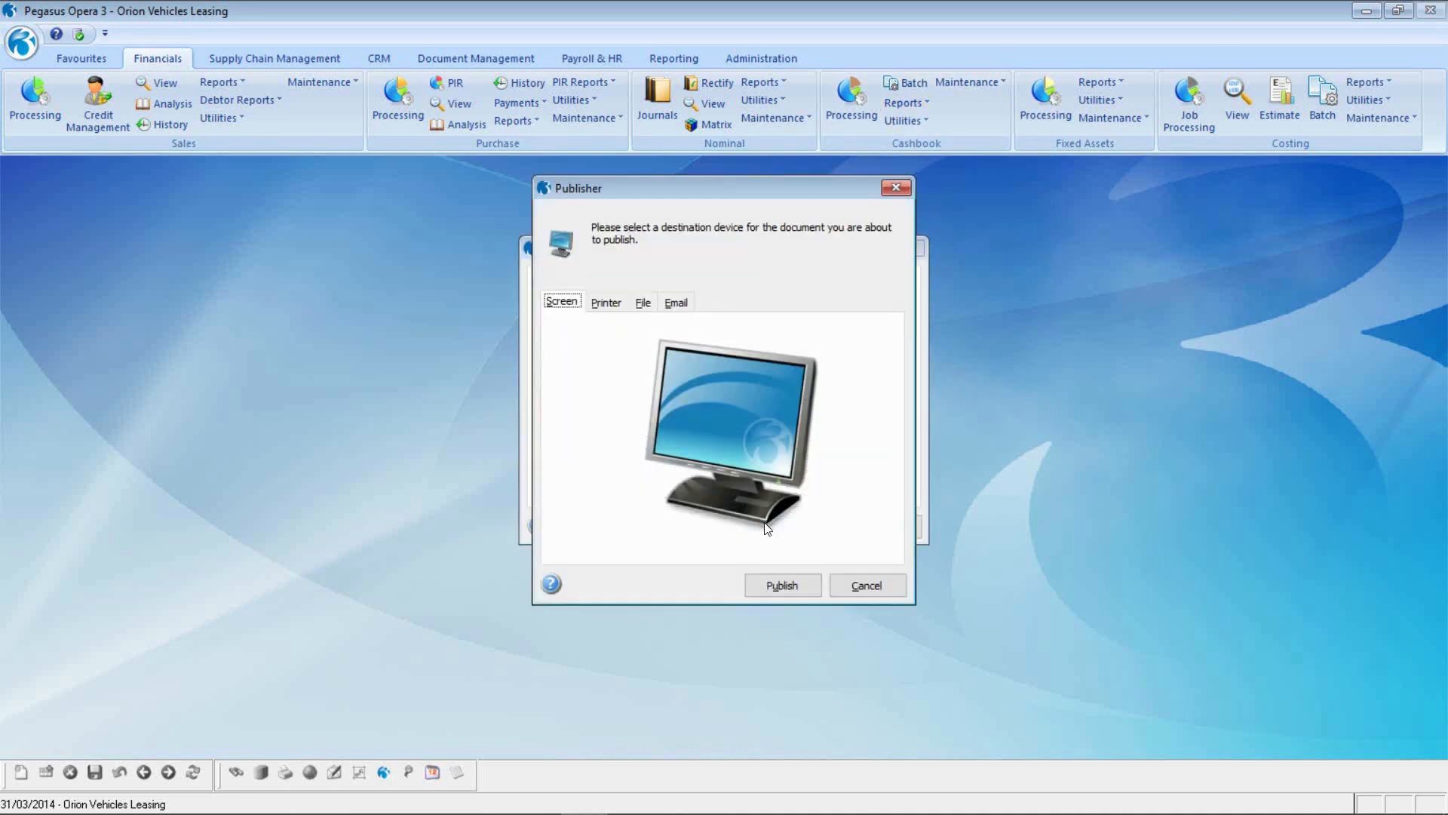
{"action": "left_click", "coordinate": [779, 589]}
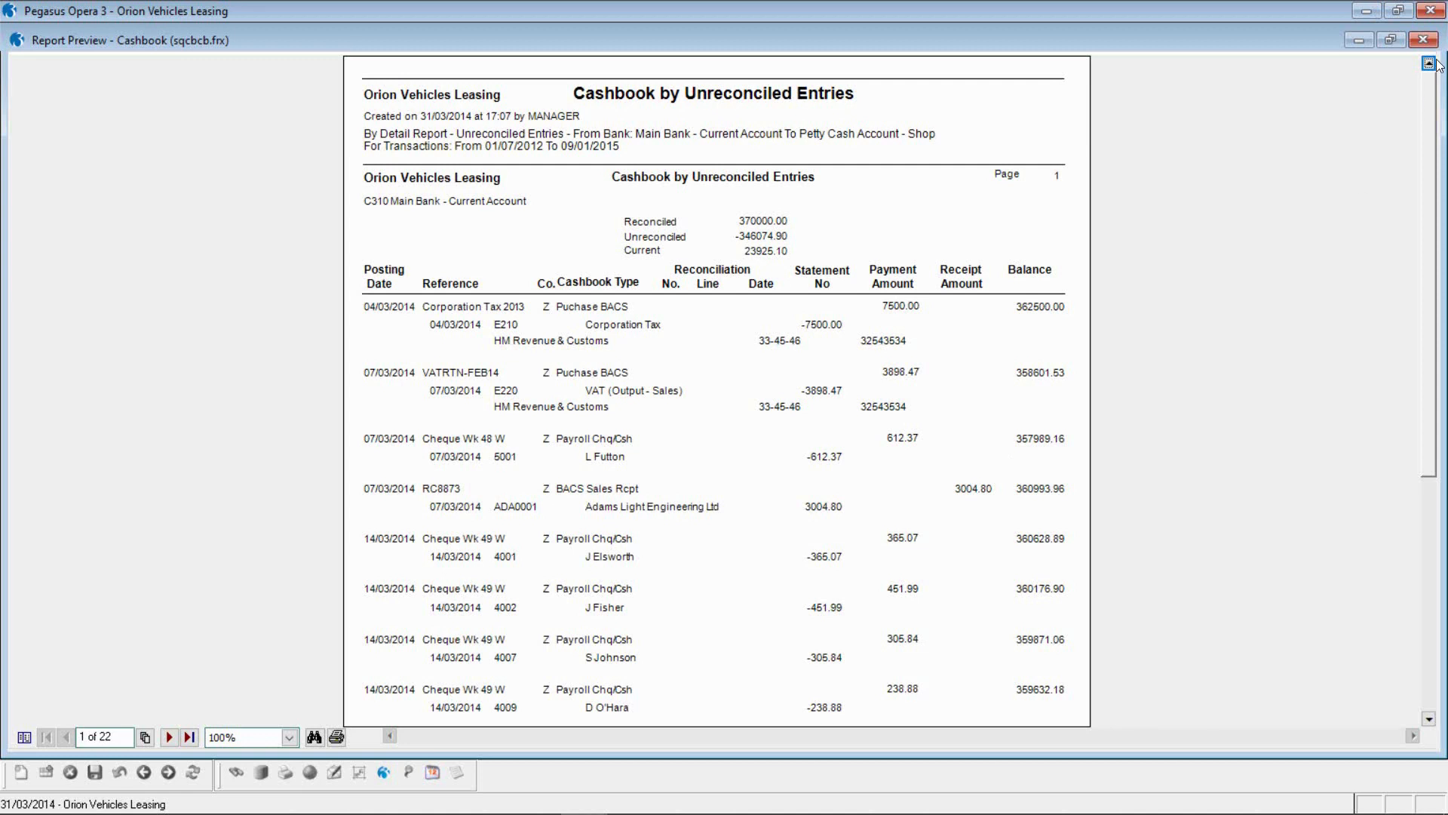
{"action": "left_click", "coordinate": [1423, 40]}
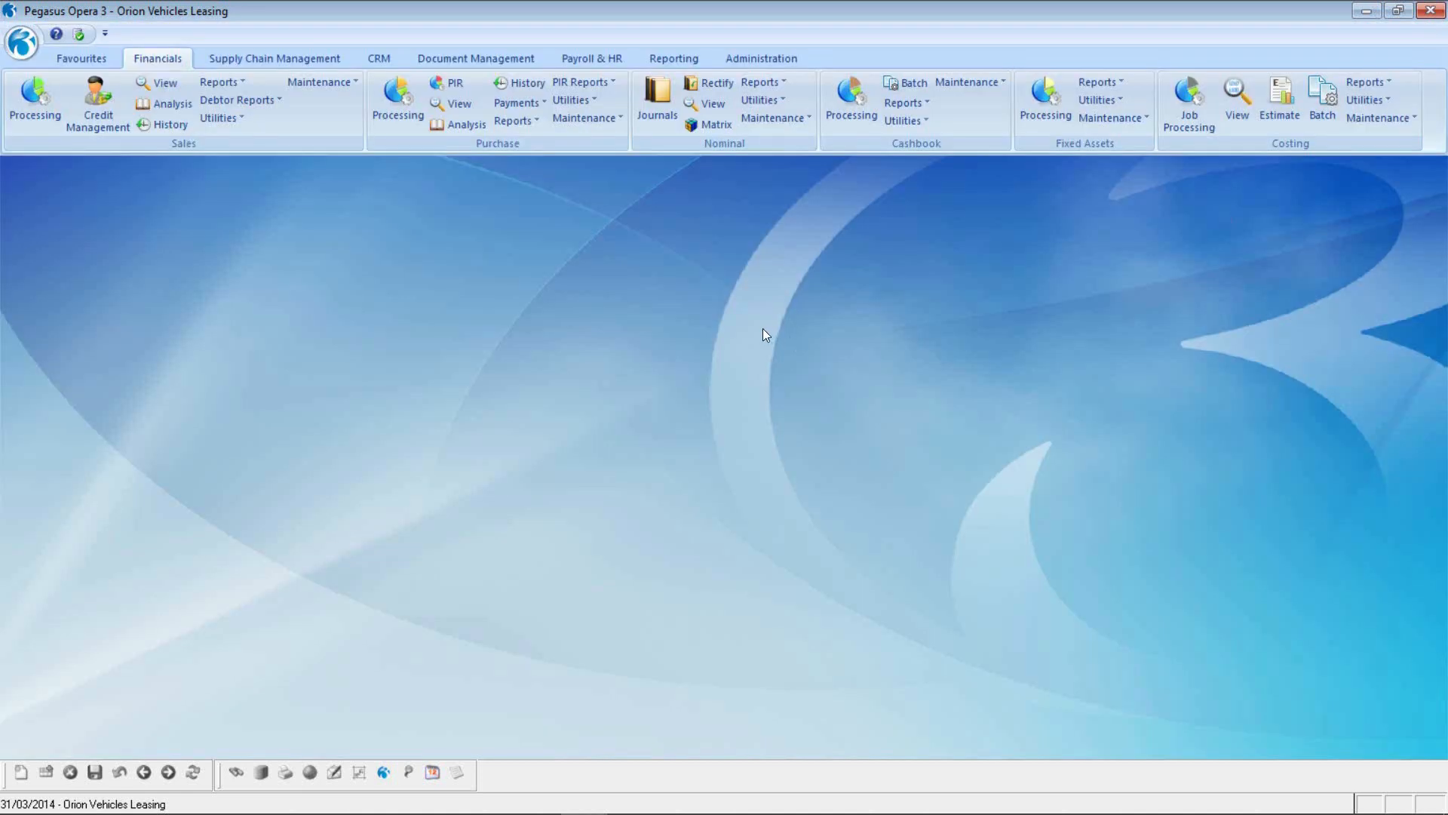
View the weekly Income/Expense report for accounts C310 to C350 with week end date 04/04/2014 on screen, and close it.
{"action": "left_click", "coordinate": [900, 103]}
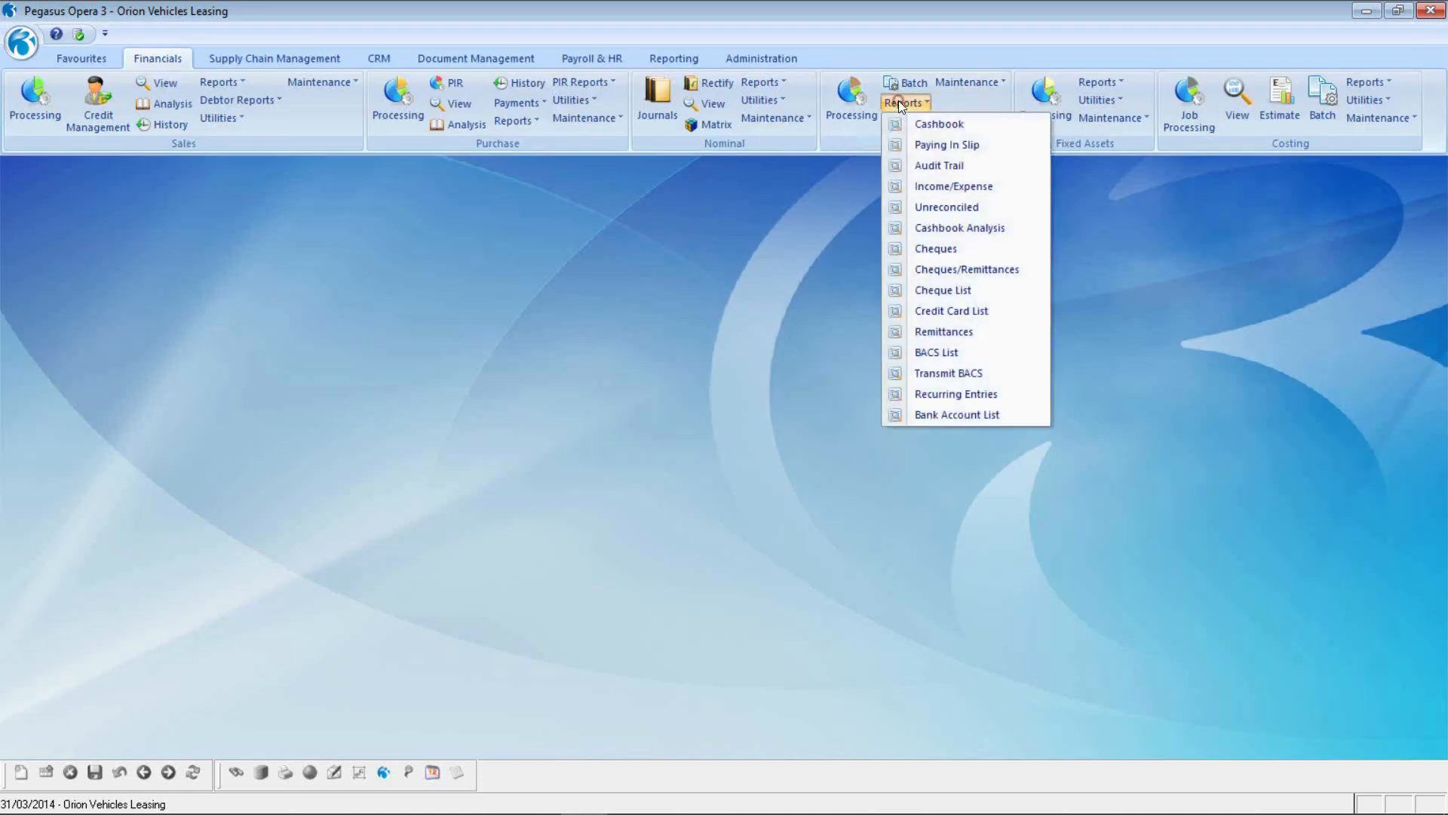
{"action": "left_click", "coordinate": [936, 188]}
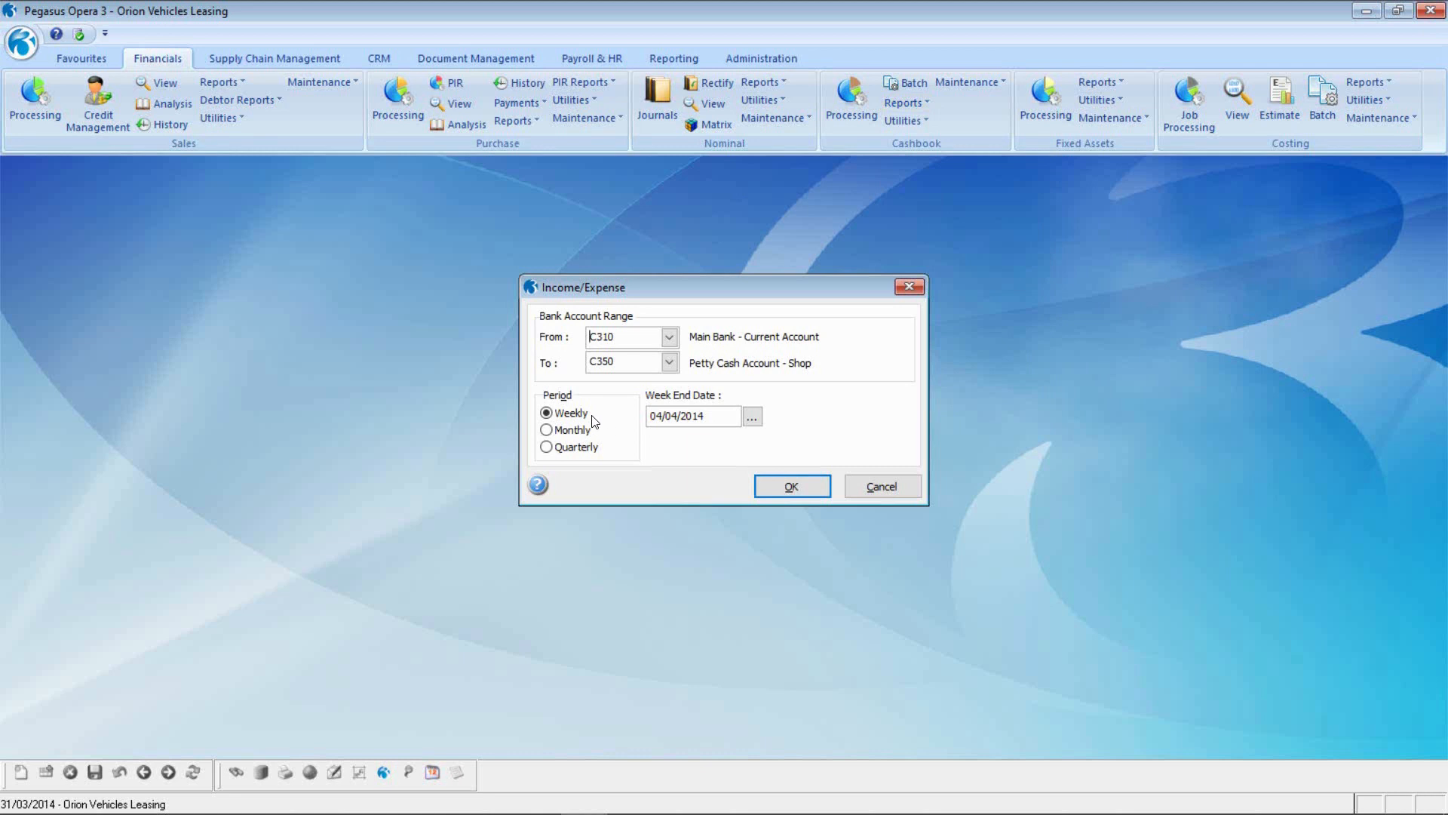
{"action": "left_click", "coordinate": [808, 488]}
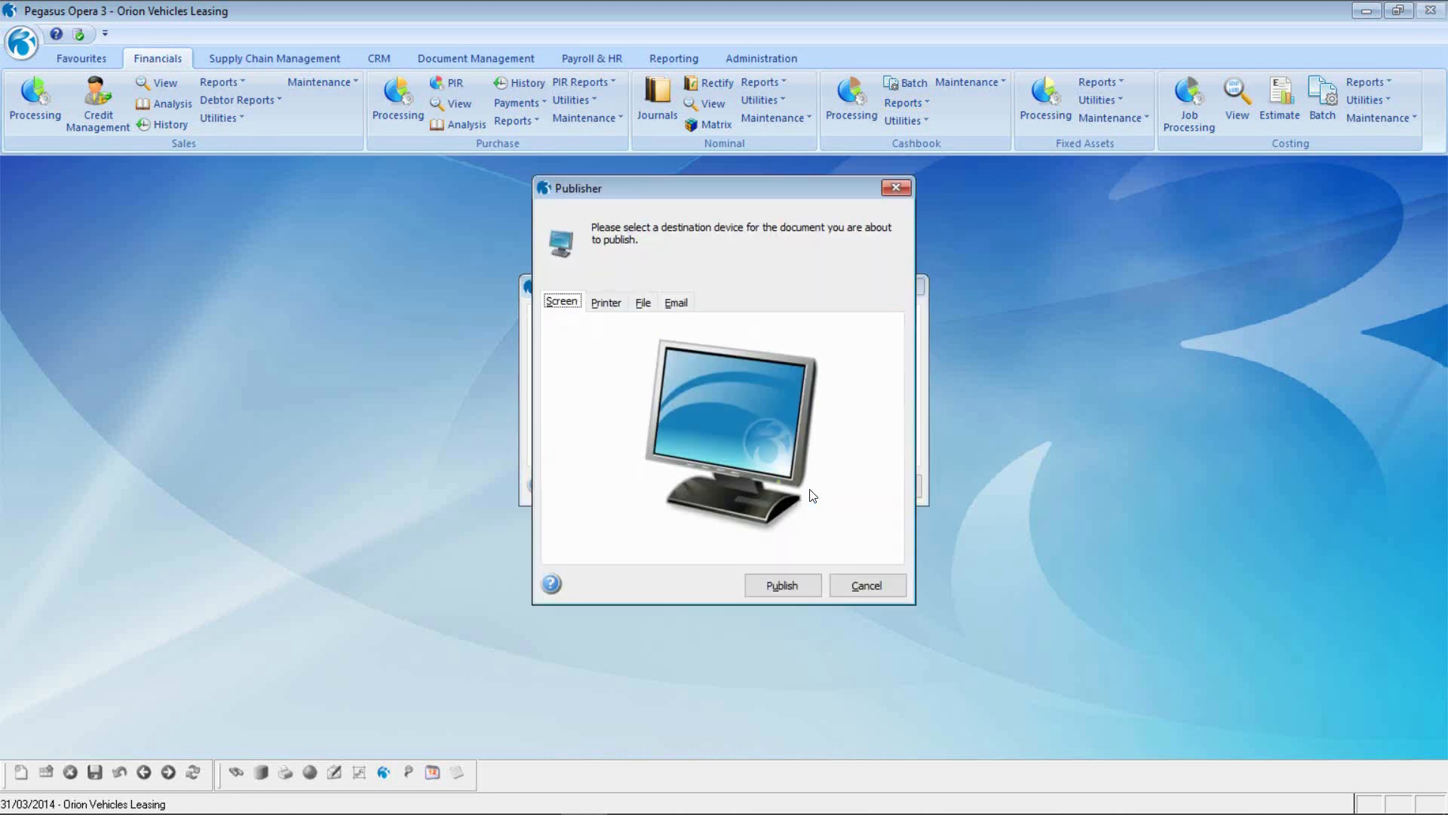
{"action": "left_click", "coordinate": [784, 588]}
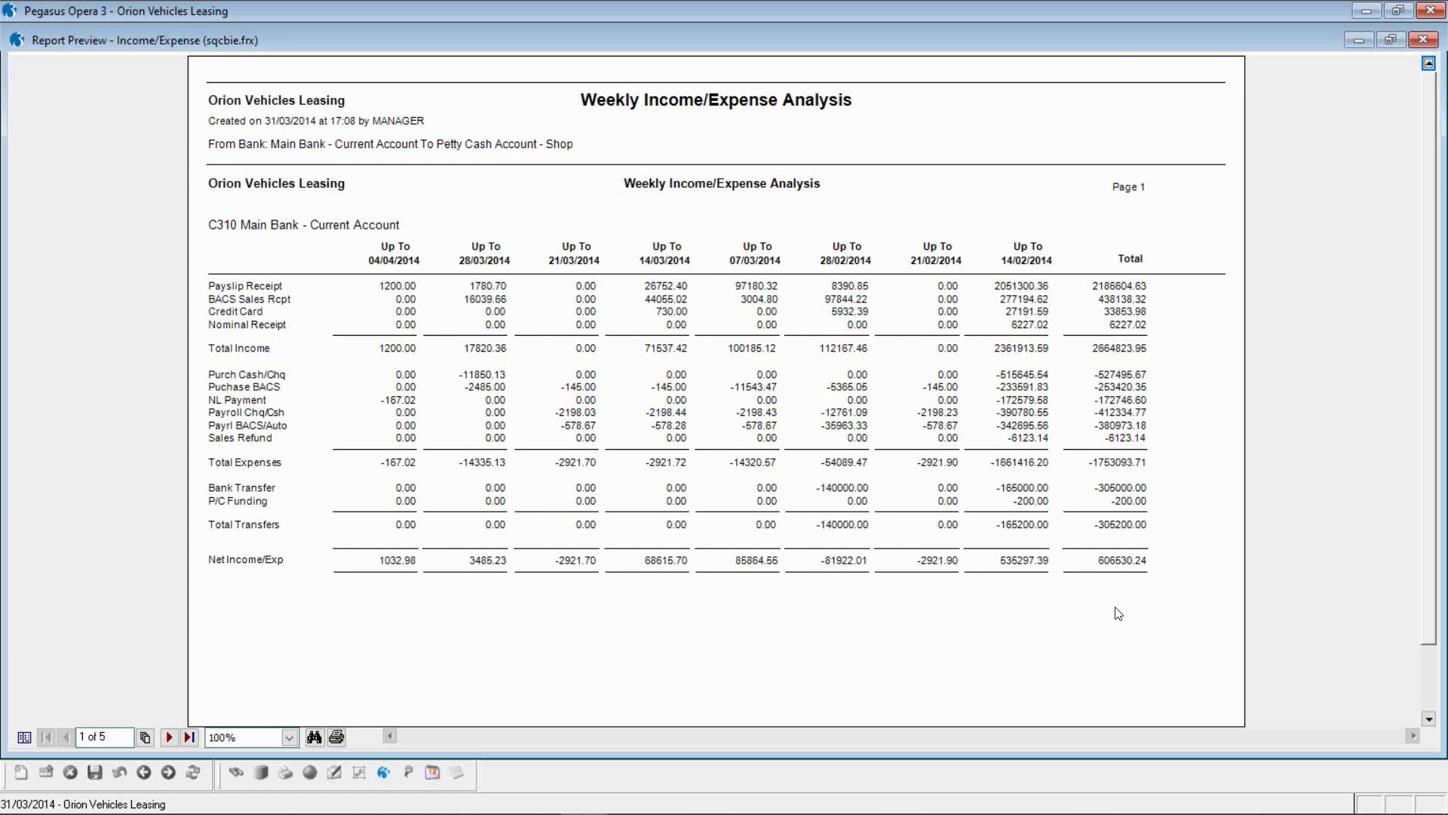
{"action": "left_click", "coordinate": [1422, 40]}
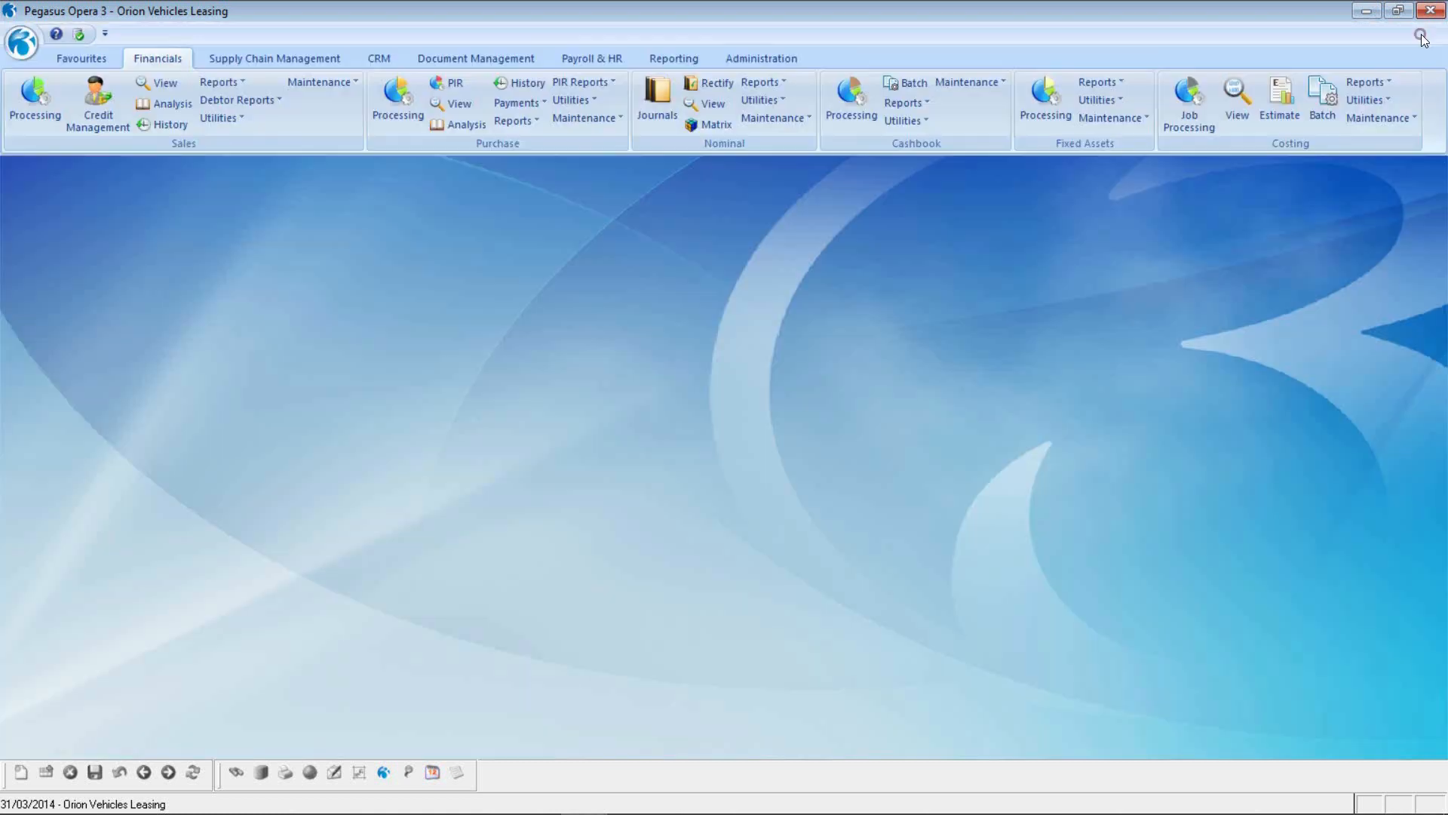
View the monthly Income/Expense report for accounts C310 to C350 with month end date 30/04/2014 on screen, and close it.
{"action": "left_click", "coordinate": [912, 101]}
{"action": "left_click", "coordinate": [935, 185]}
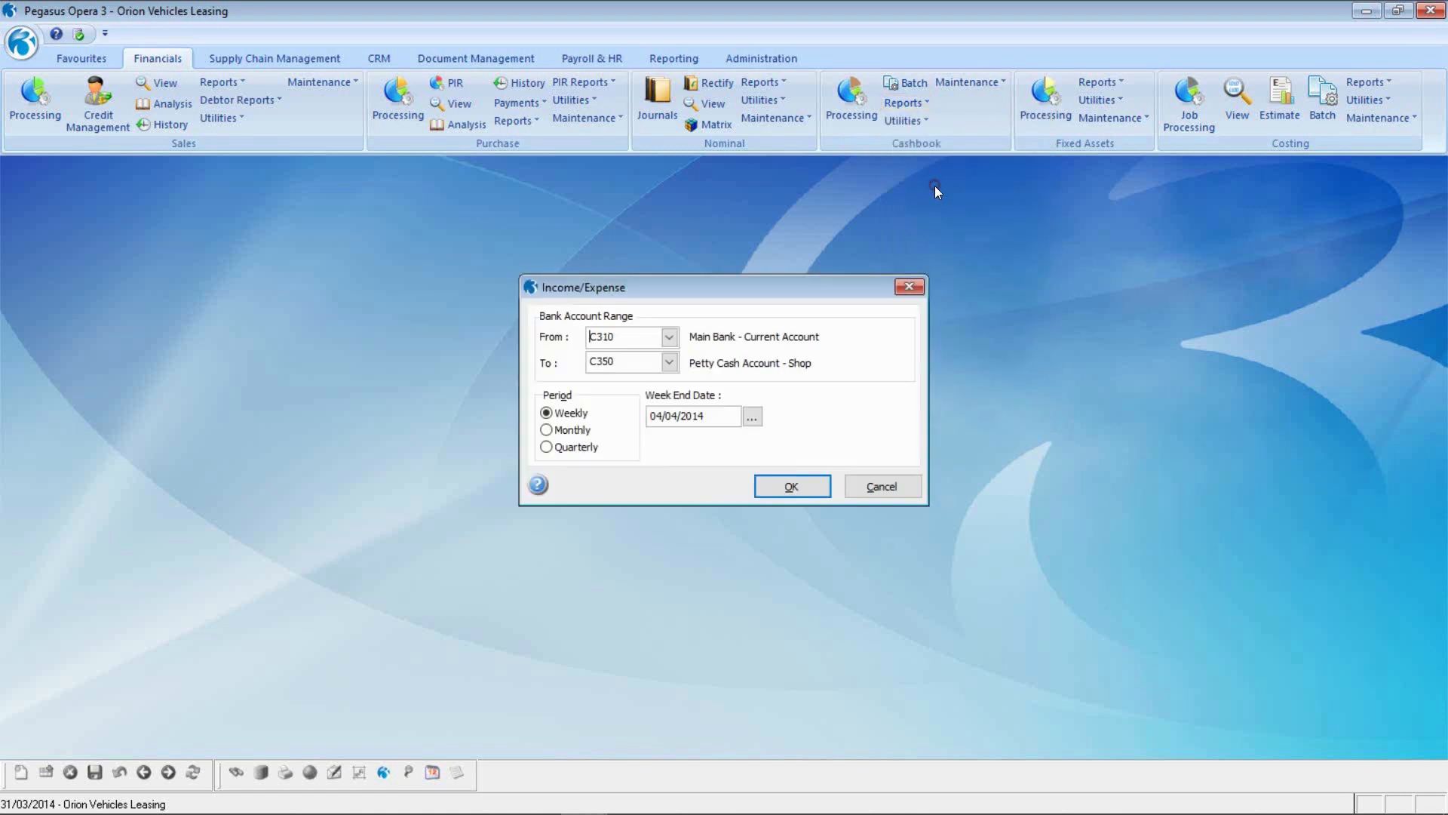
{"action": "left_click", "coordinate": [546, 431]}
{"action": "left_click", "coordinate": [803, 487]}
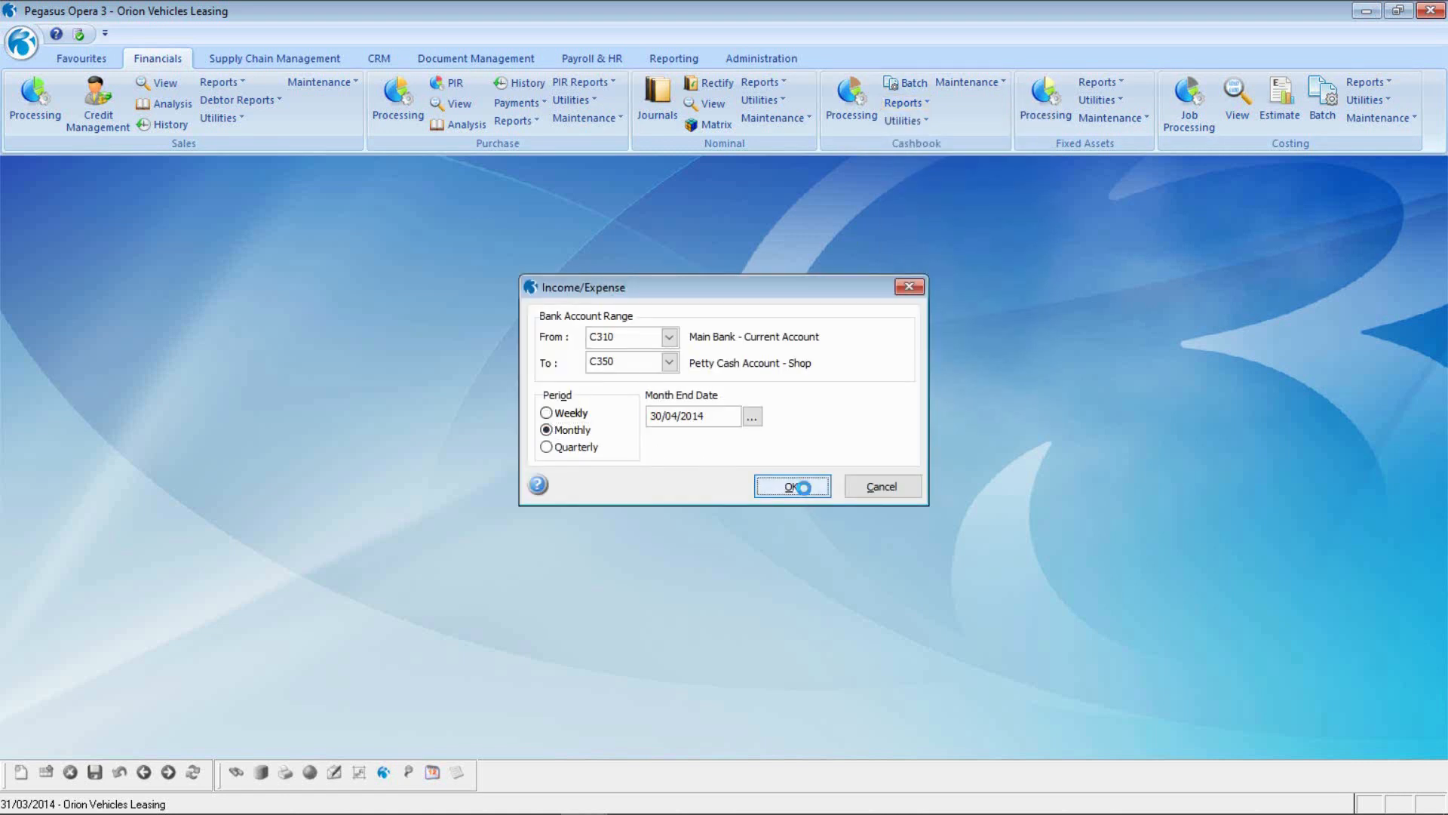
{"action": "left_click", "coordinate": [782, 585]}
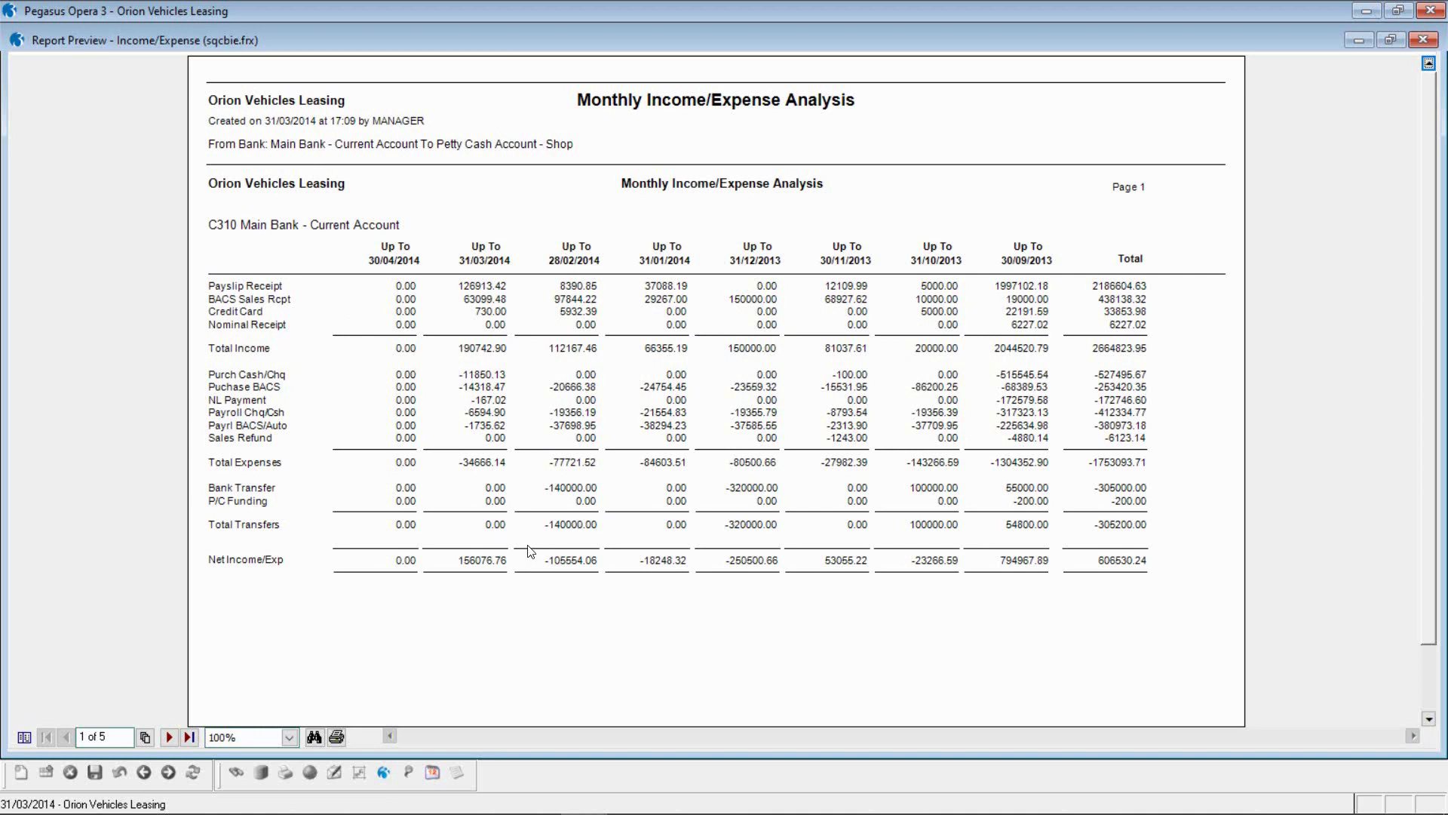
{"action": "left_click", "coordinate": [1424, 40]}
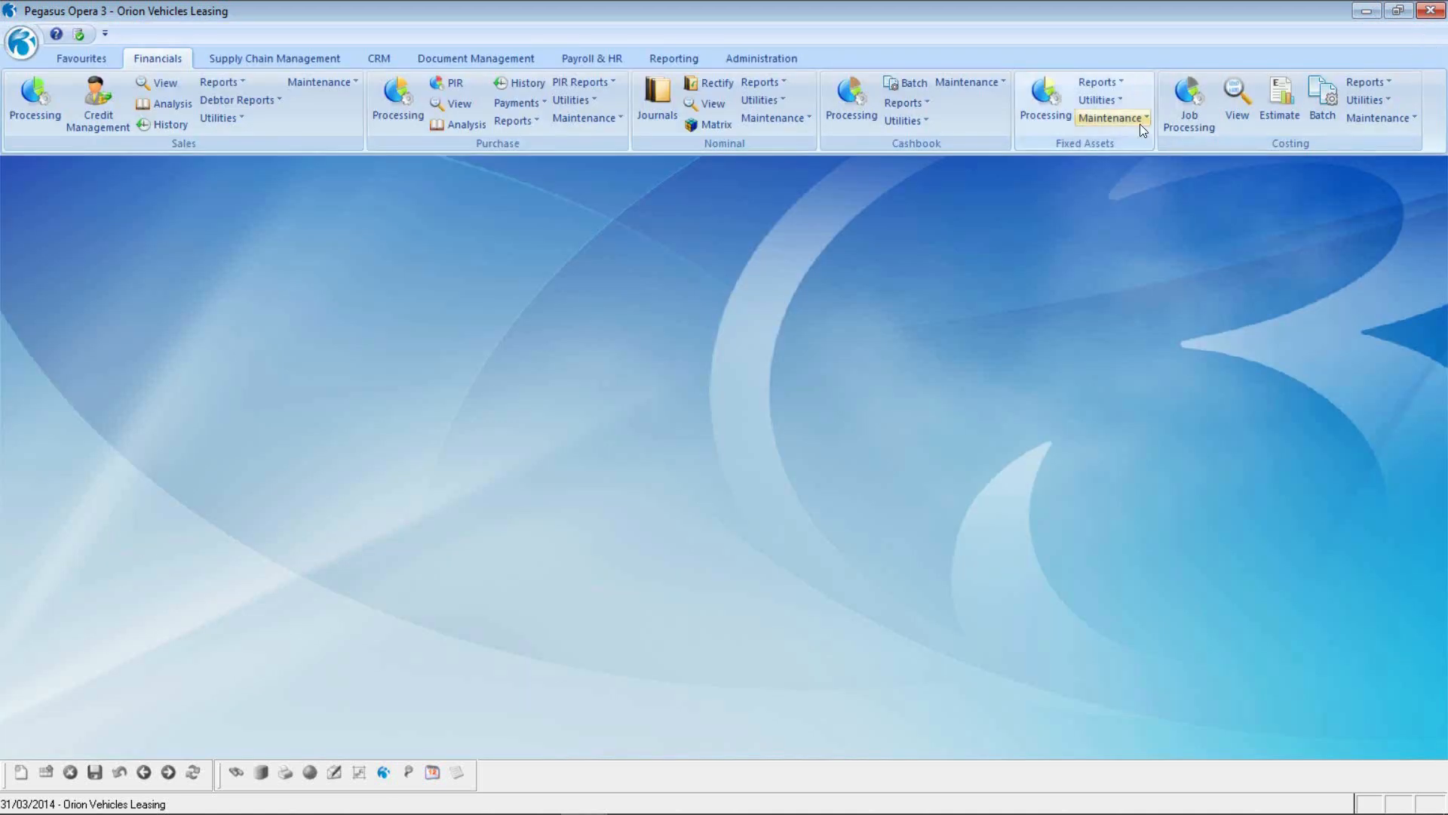
View the quarterly Income/Expense report for accounts C310 to C350 on screen, and close it.
{"action": "left_click", "coordinate": [908, 104]}
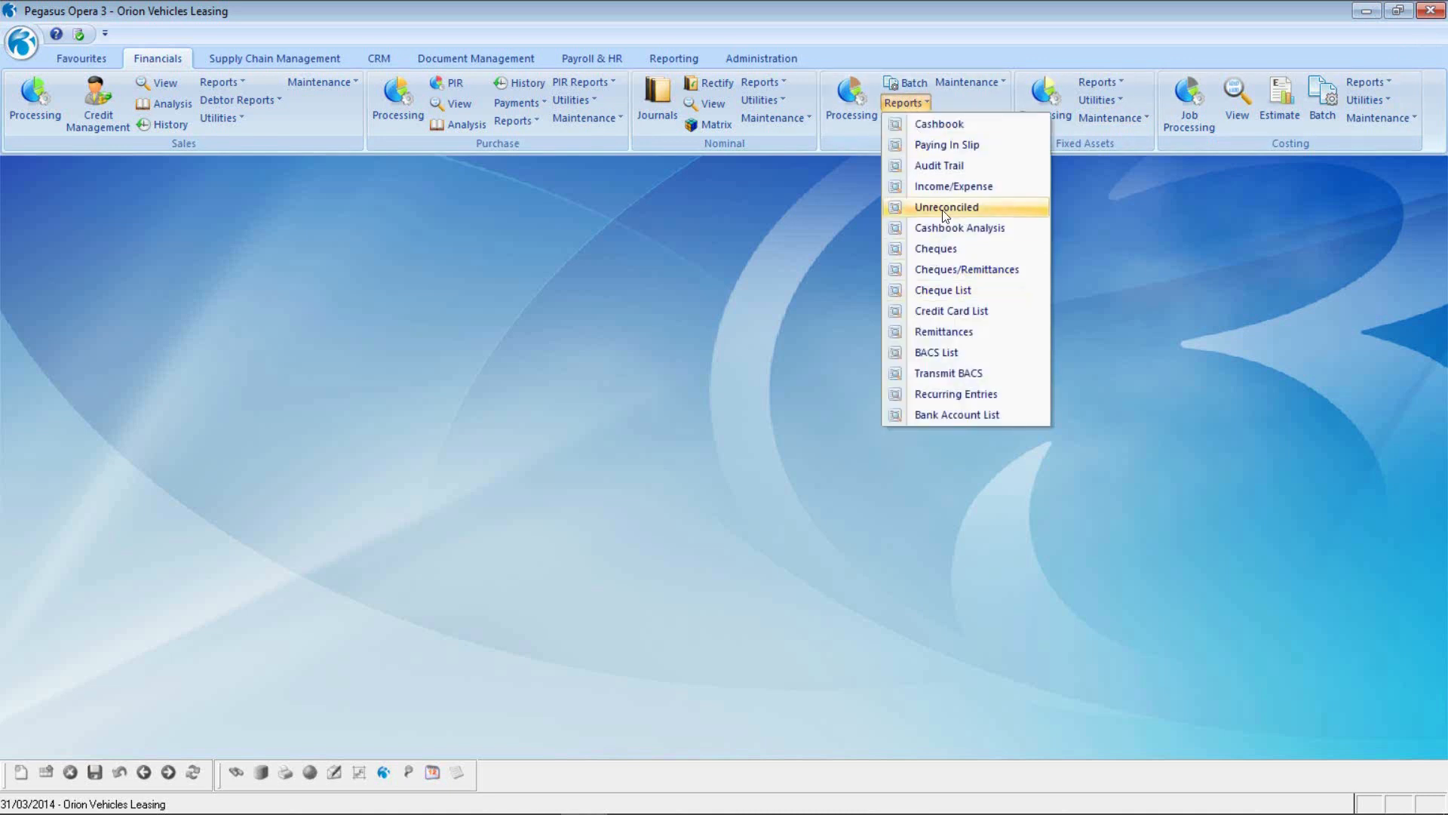
{"action": "left_click", "coordinate": [948, 187]}
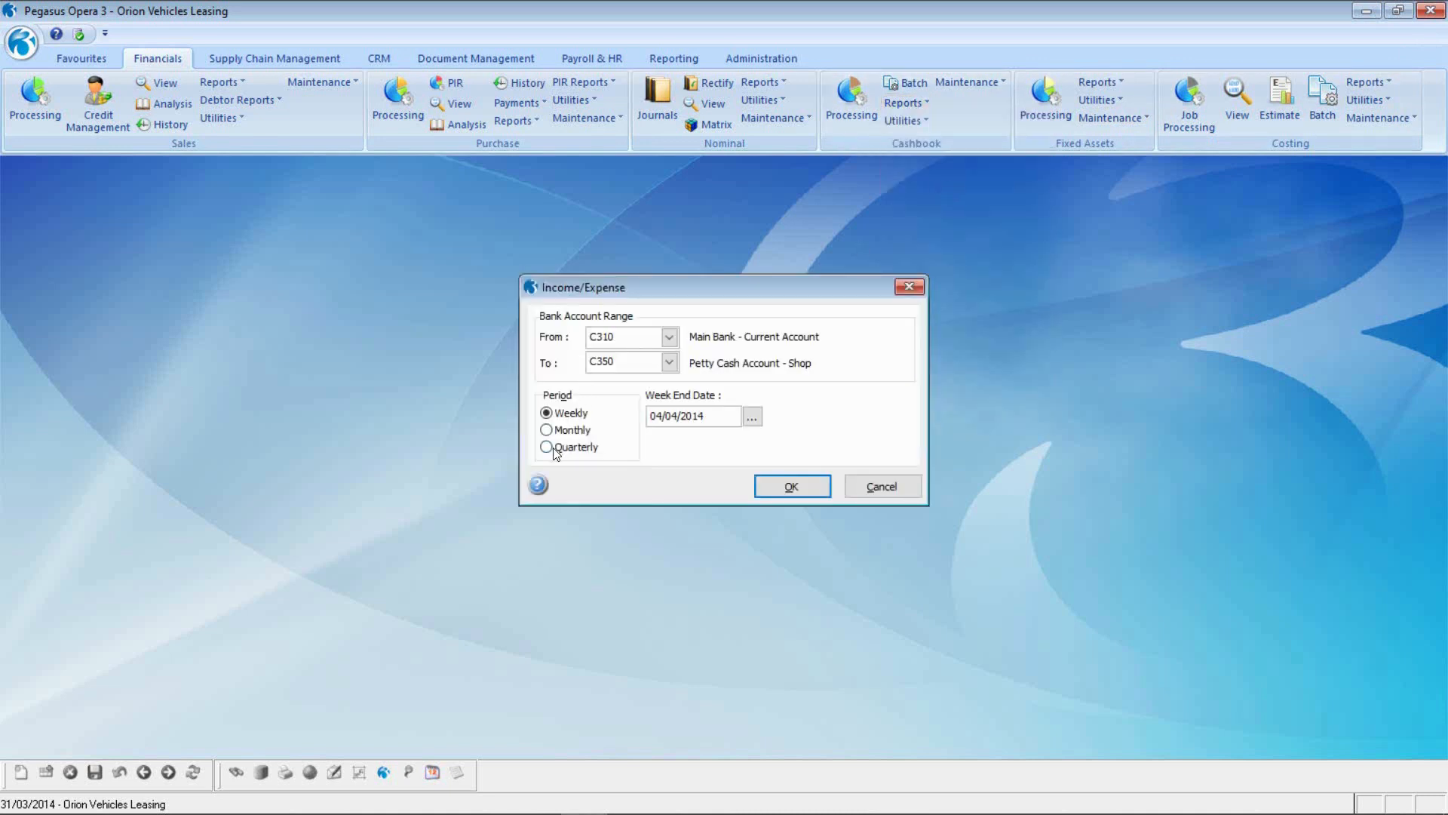
{"action": "left_click", "coordinate": [555, 448]}
{"action": "left_click", "coordinate": [791, 486]}
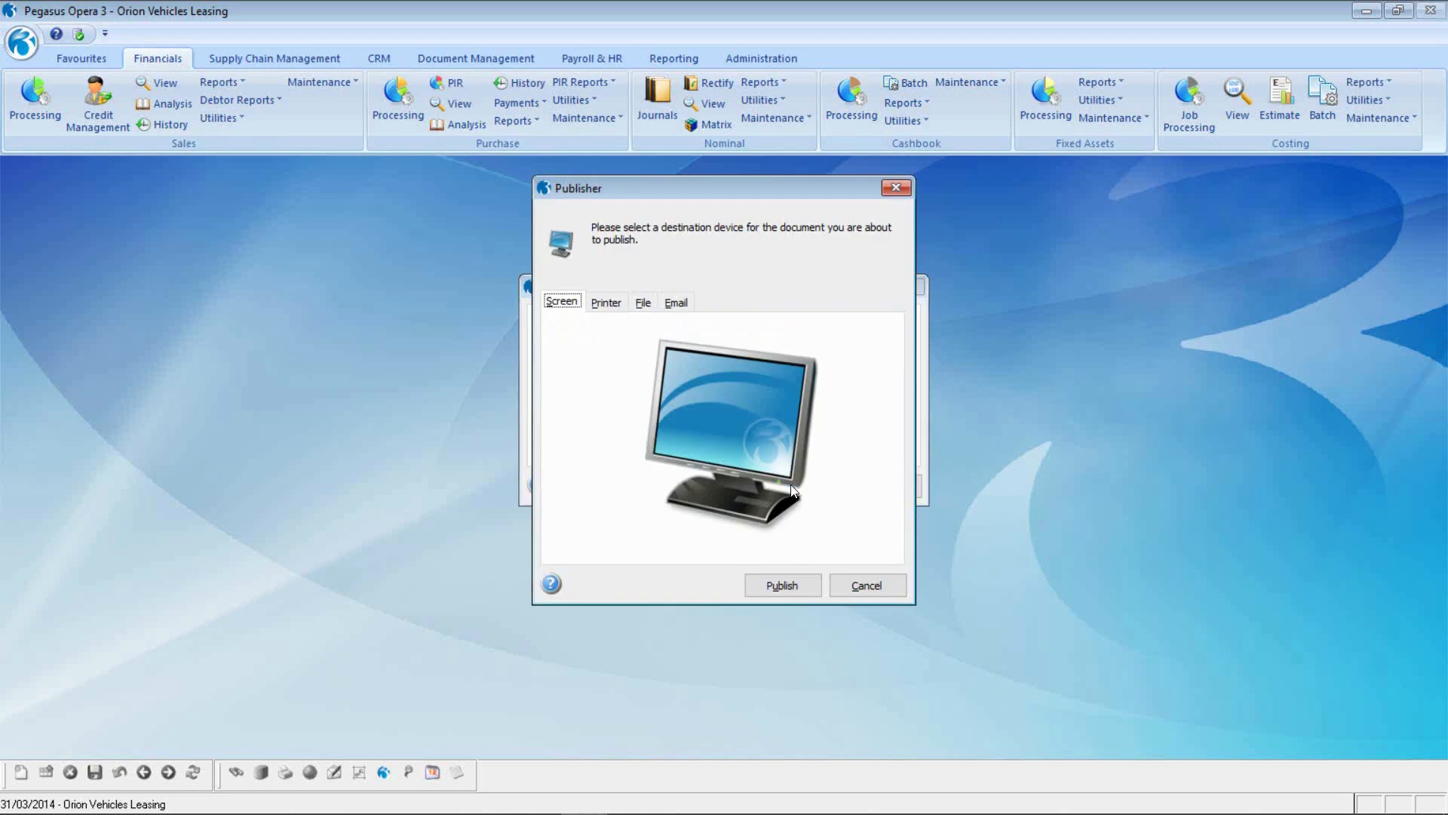
{"action": "left_click", "coordinate": [772, 585]}
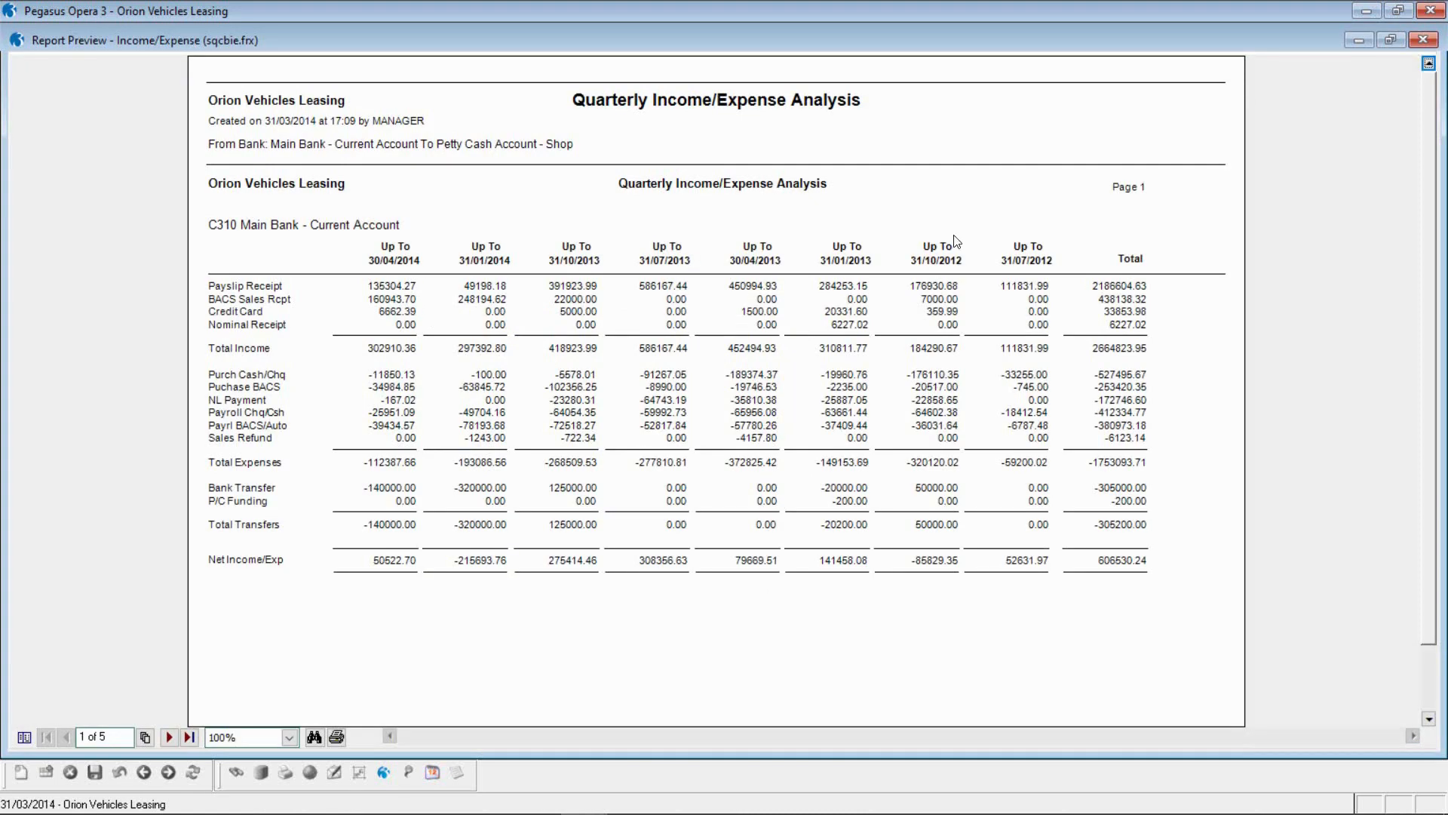
{"action": "left_click", "coordinate": [1423, 40]}
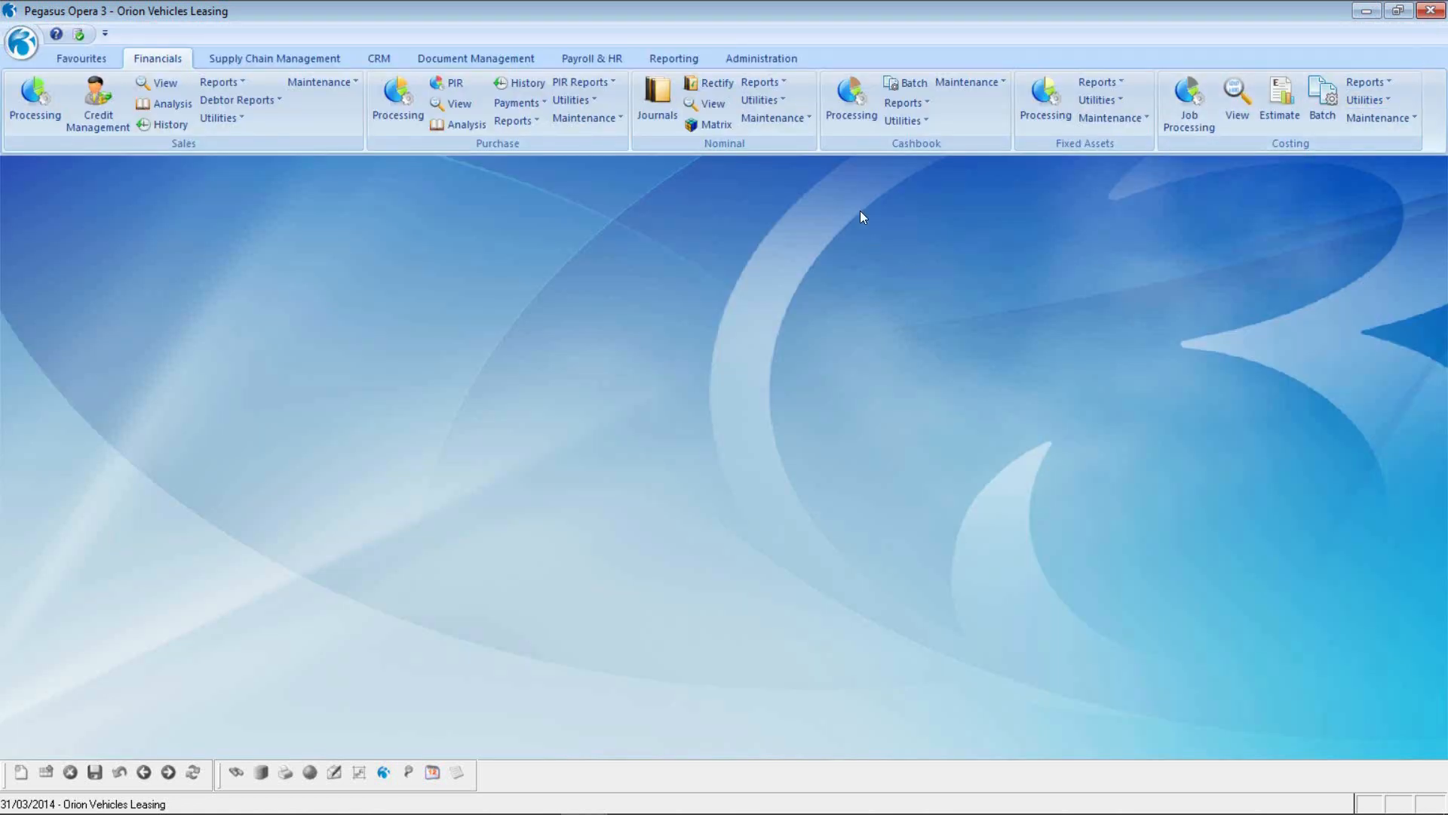
View the Cashbook Analysis report of unreconciled payments and receipts for account C310 on screen, and close it.
{"action": "left_click", "coordinate": [909, 101]}
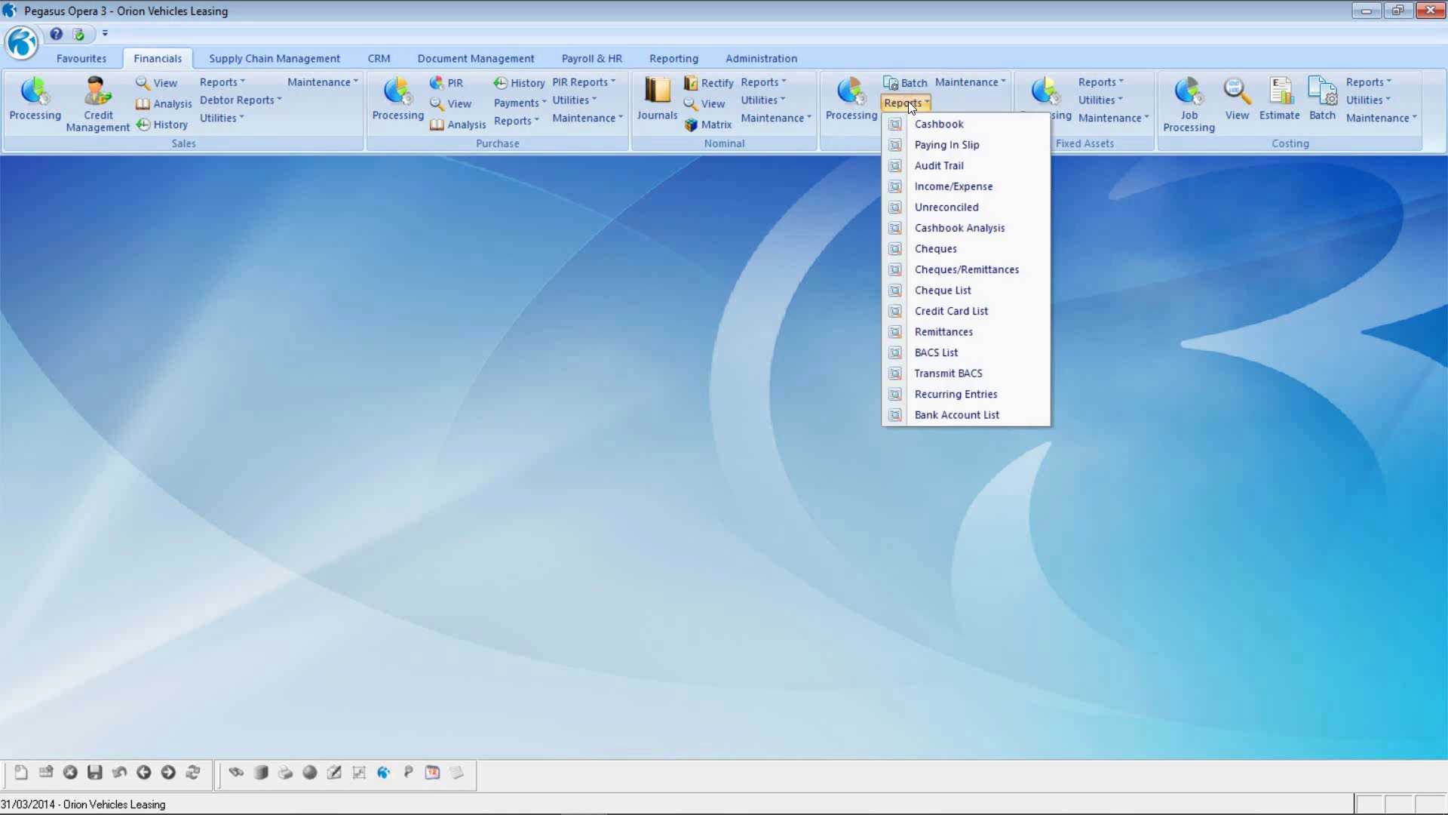
{"action": "left_click", "coordinate": [942, 228]}
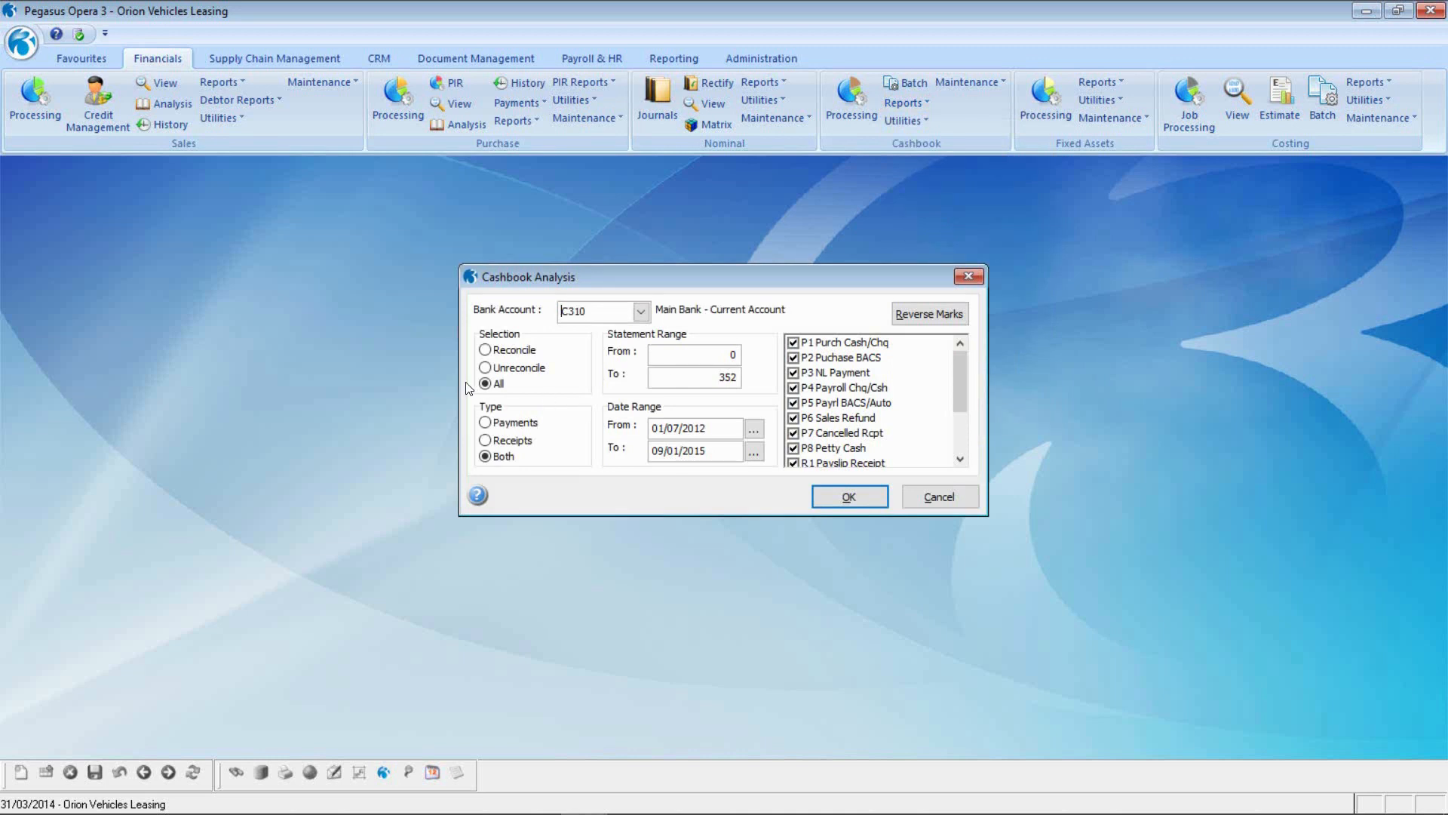
{"action": "left_click", "coordinate": [486, 369]}
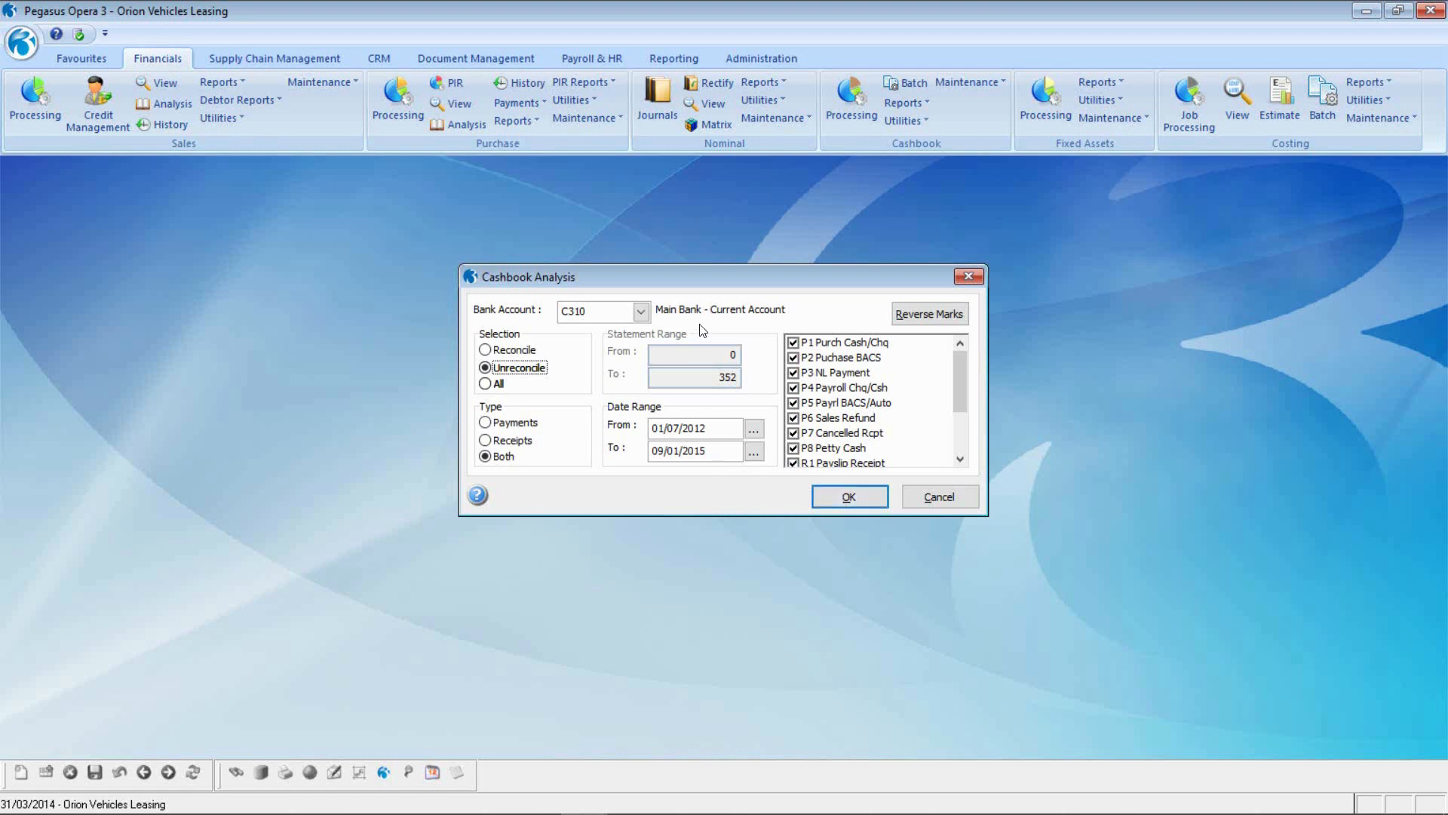
{"action": "left_click", "coordinate": [836, 496]}
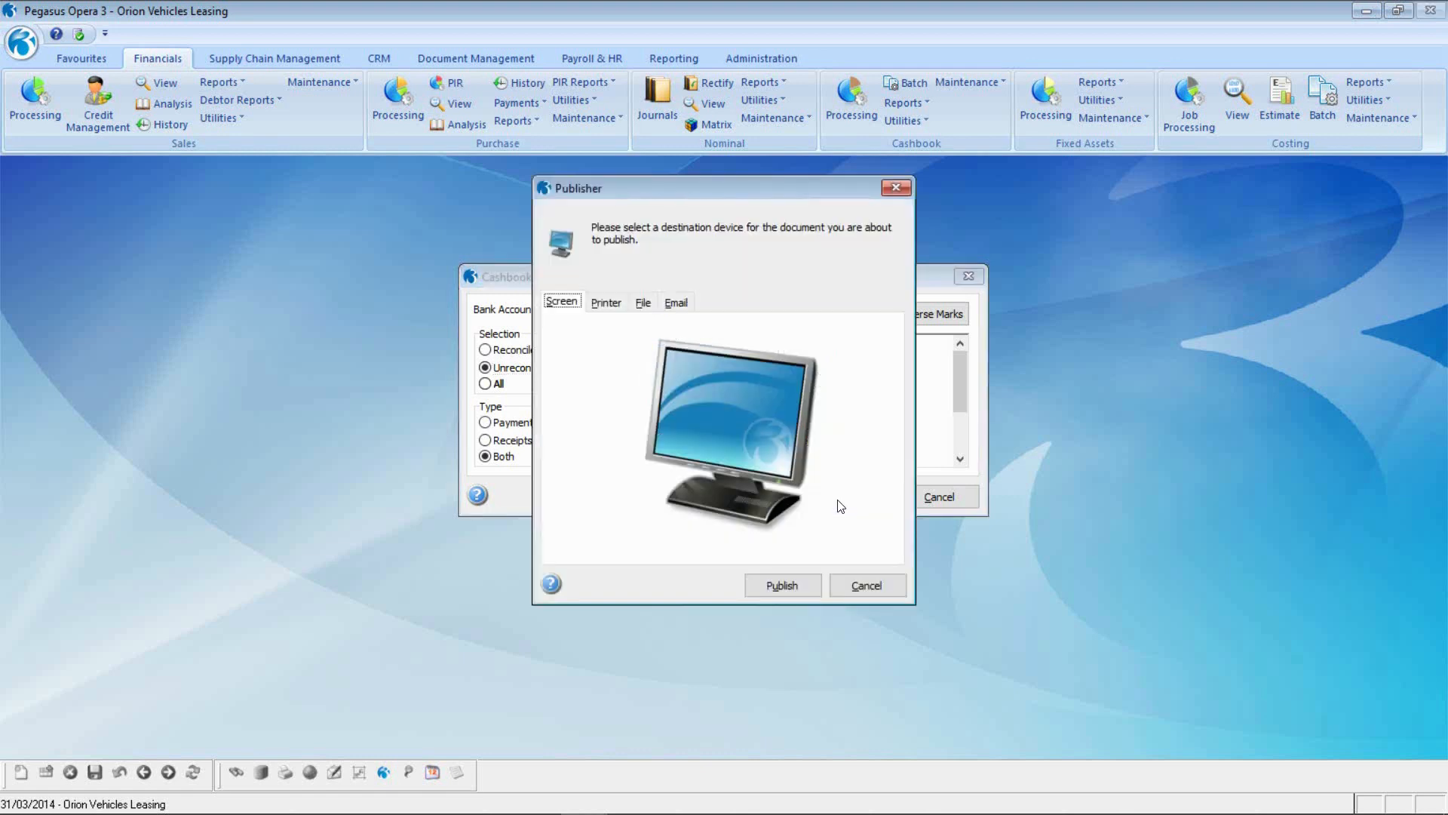
{"action": "left_click", "coordinate": [792, 587]}
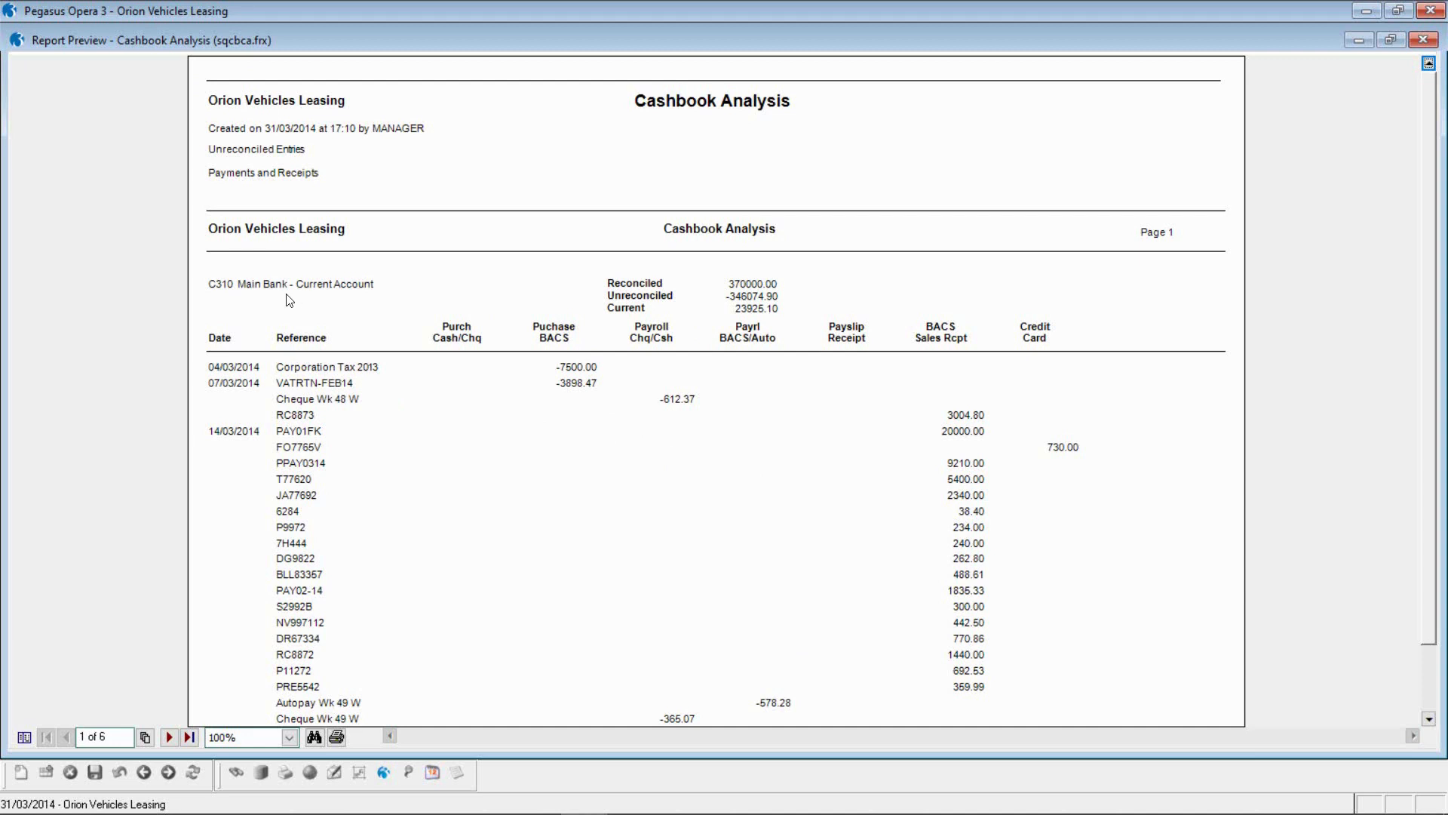
{"action": "scroll", "coordinate": [705, 468], "scroll_direction": "down", "scroll_amount": 1}
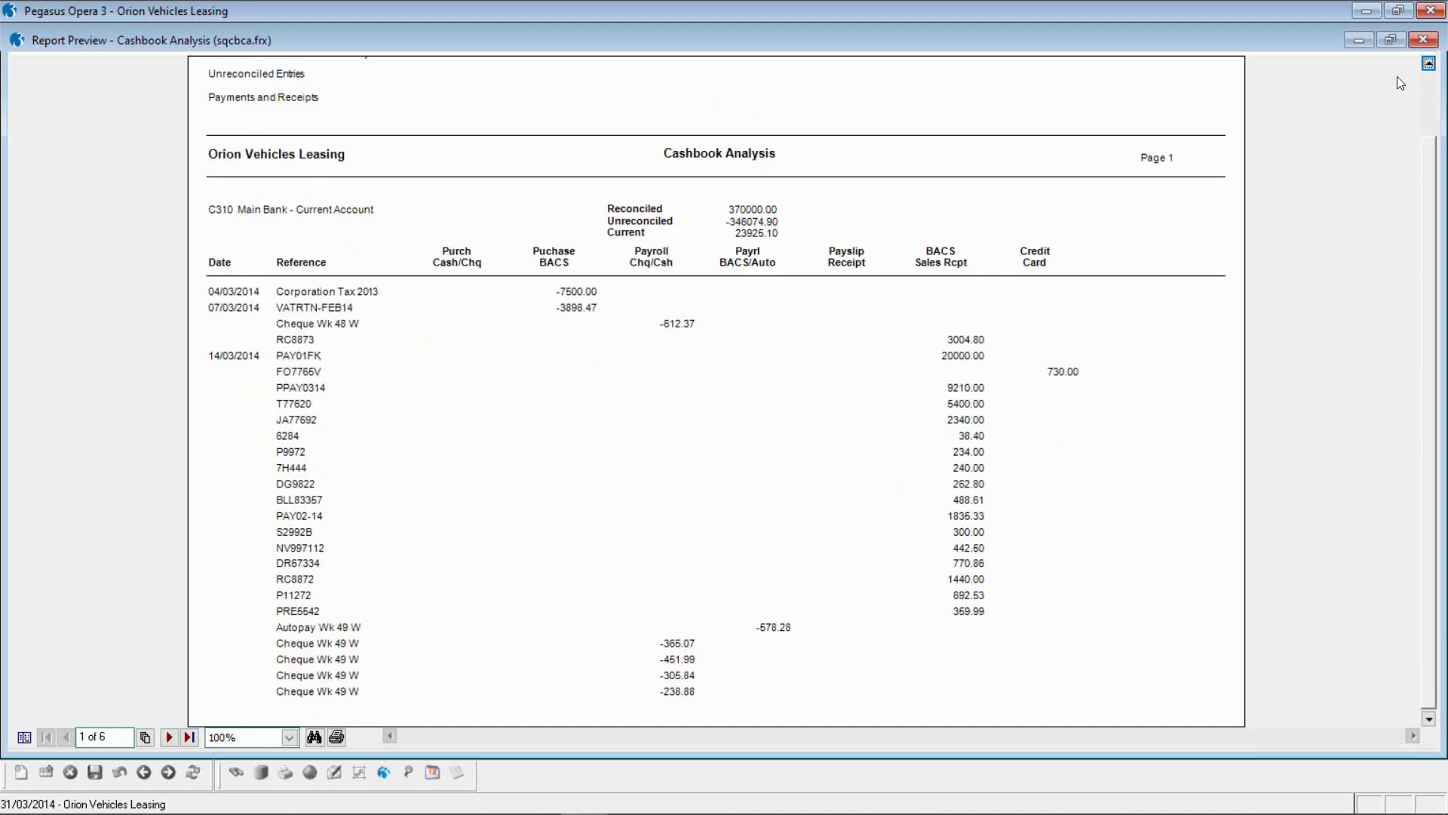
{"action": "left_click", "coordinate": [1424, 40]}
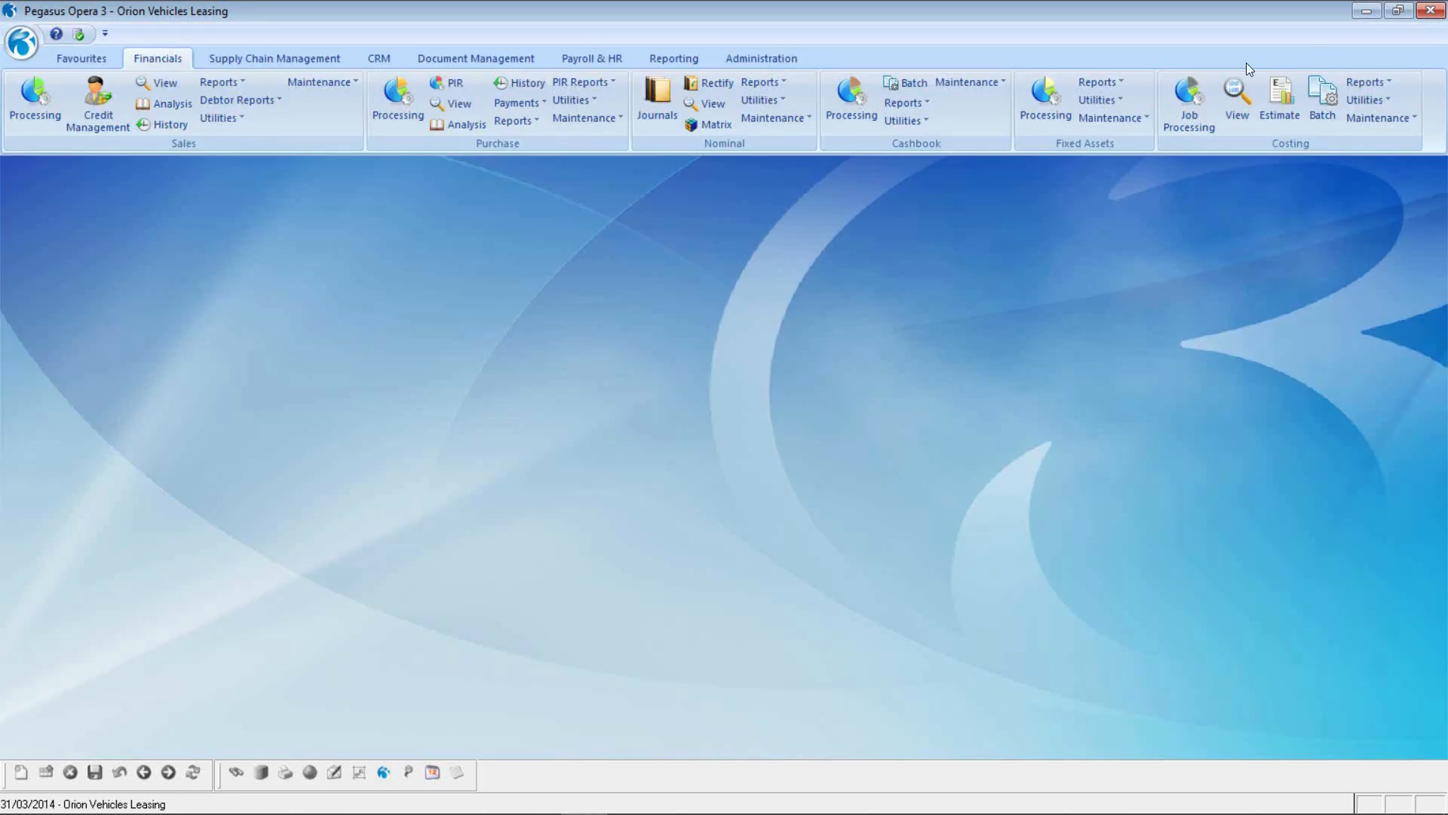
View the Bank Account List report for accounts C310 to C350 on screen, and close it.
{"action": "left_click", "coordinate": [924, 103]}
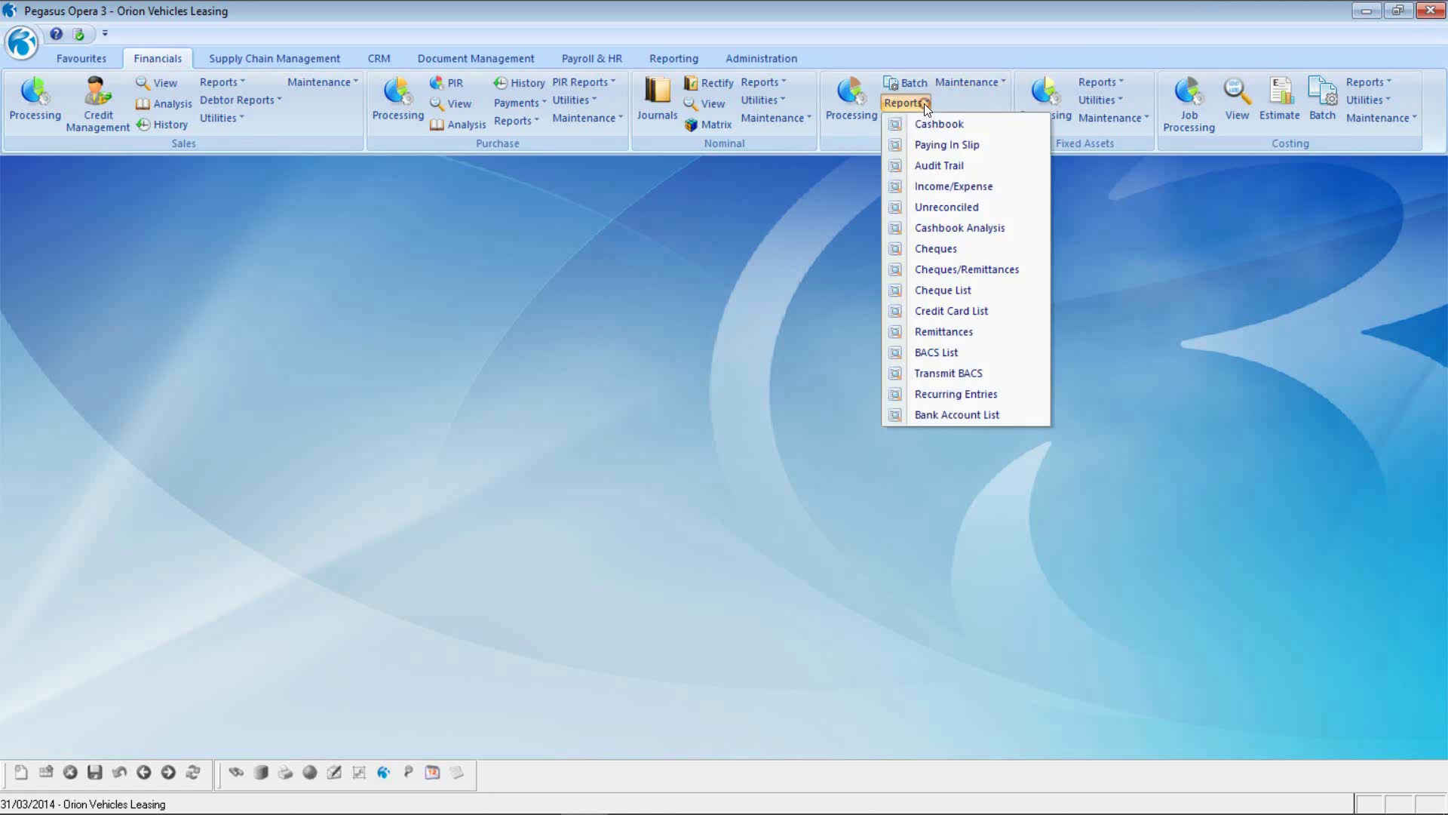
{"action": "left_click", "coordinate": [947, 416]}
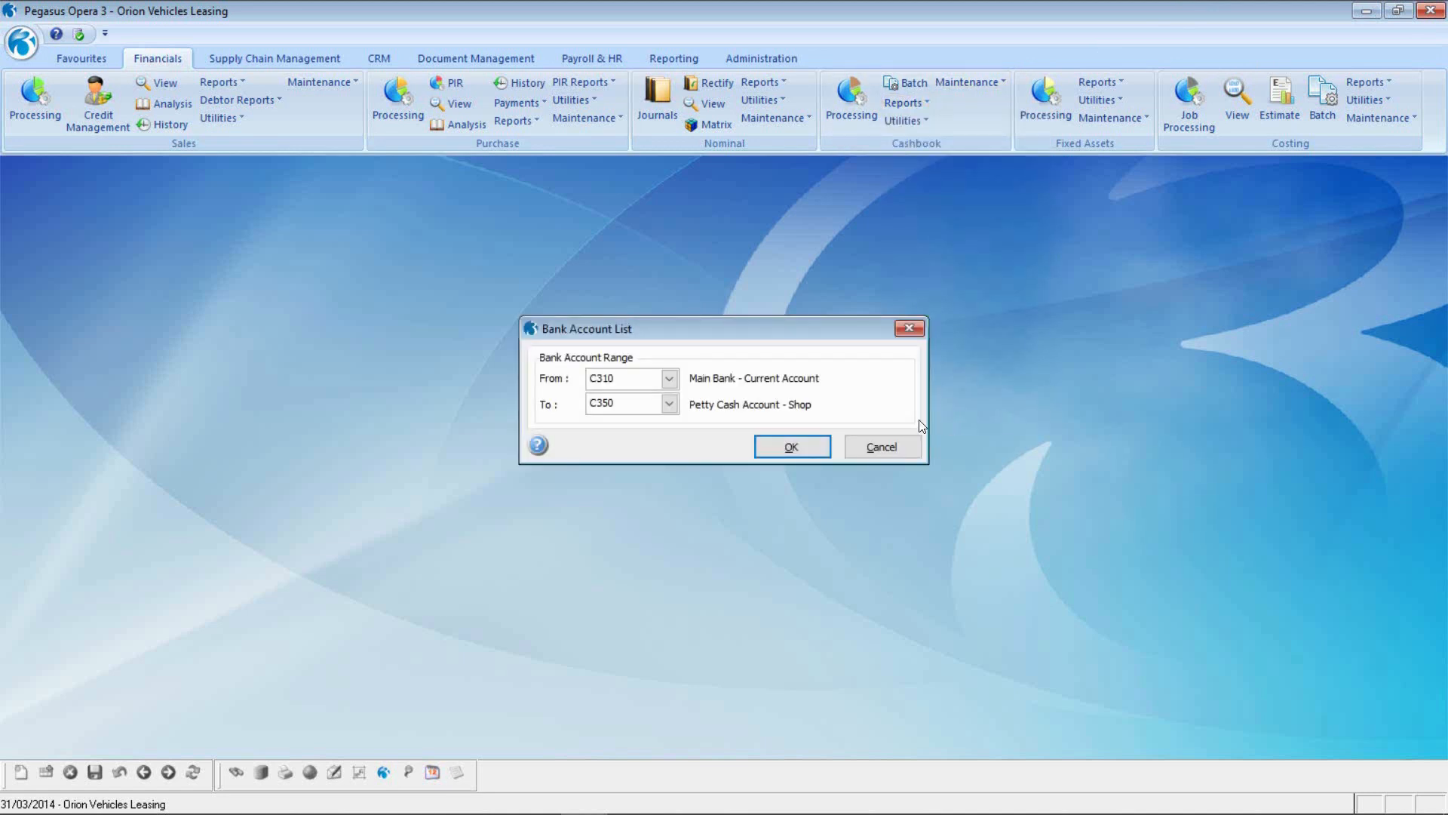
{"action": "left_click", "coordinate": [792, 447]}
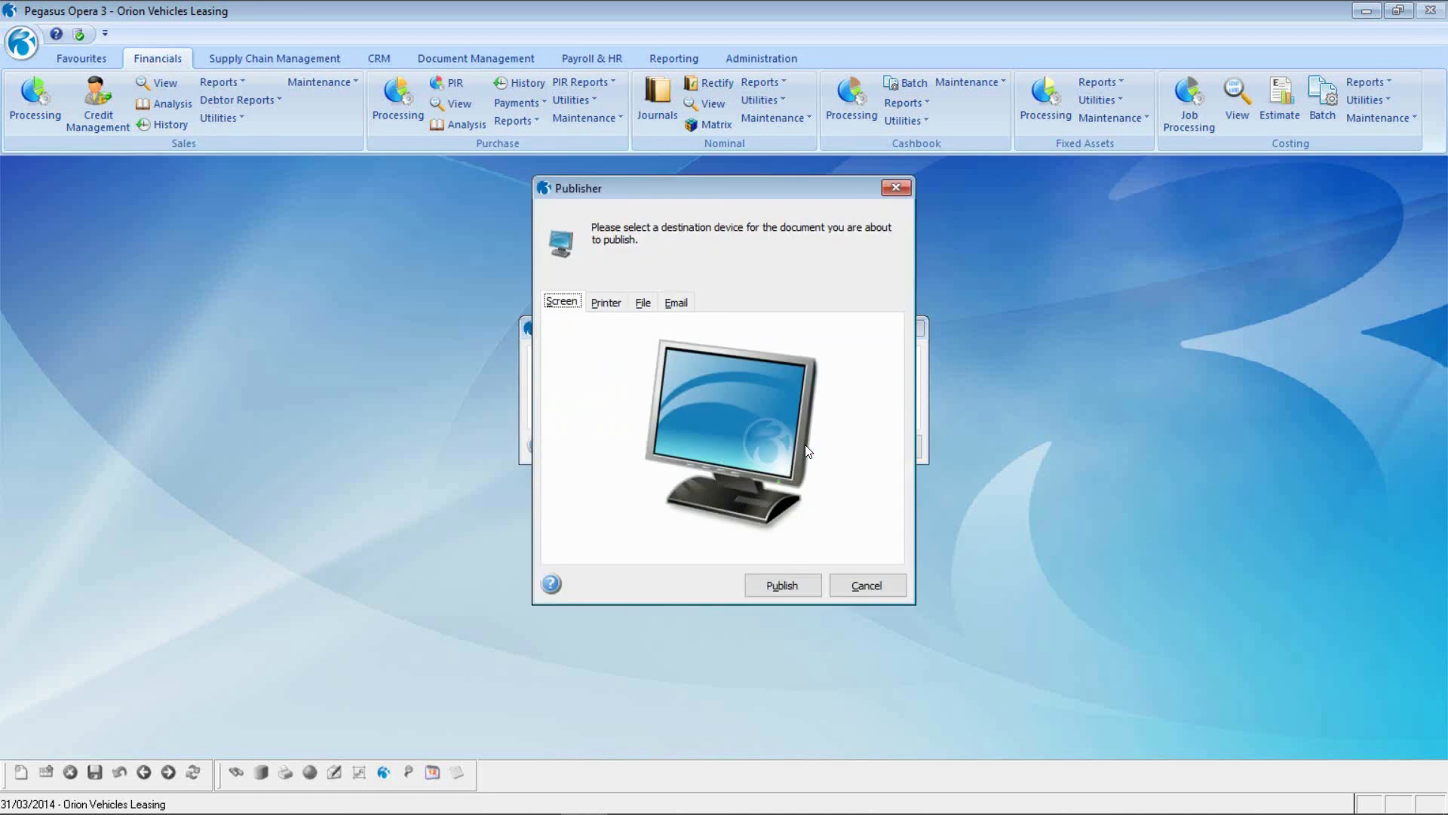
{"action": "left_click", "coordinate": [783, 585]}
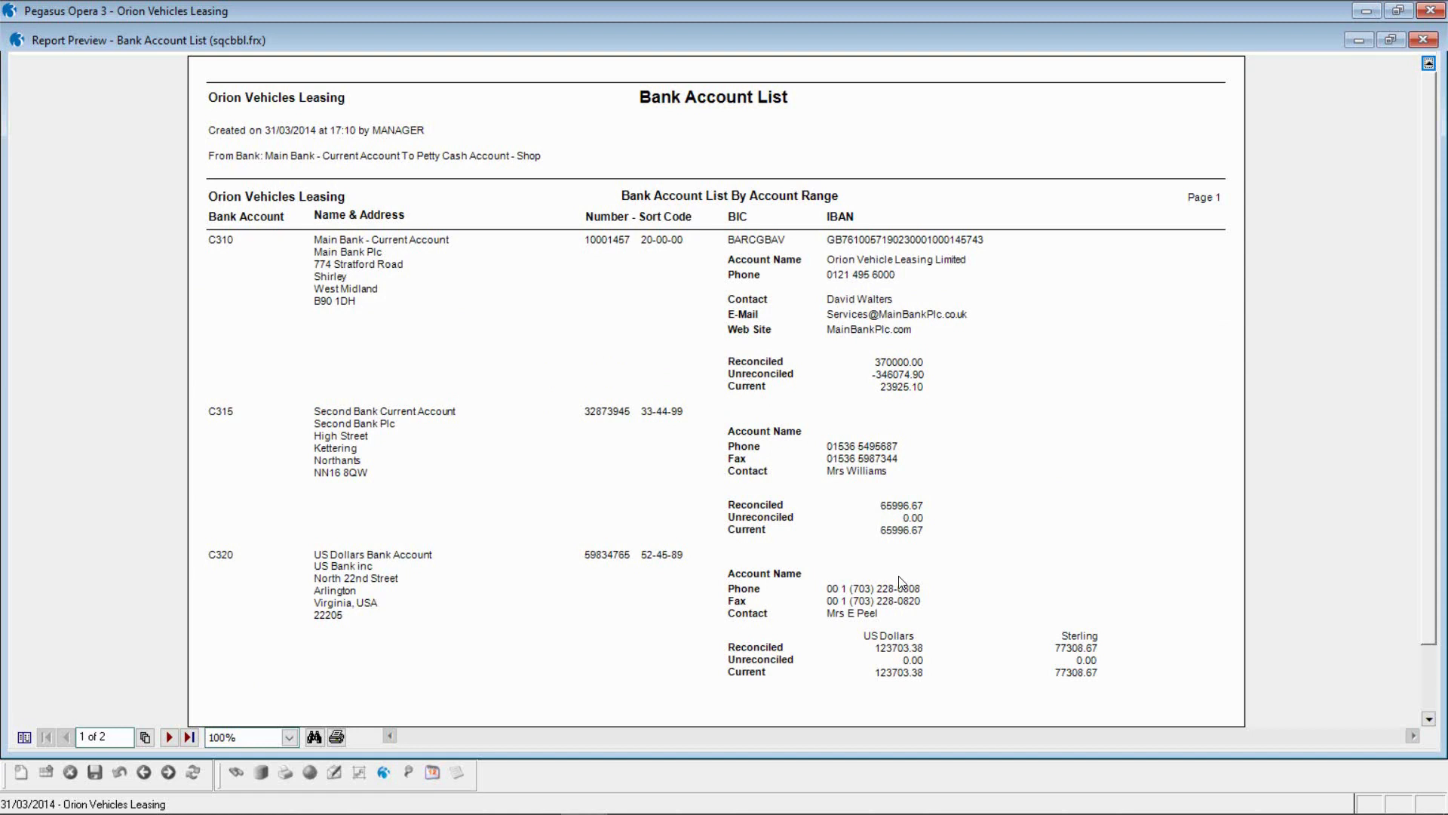
{"action": "left_click", "coordinate": [1424, 40]}
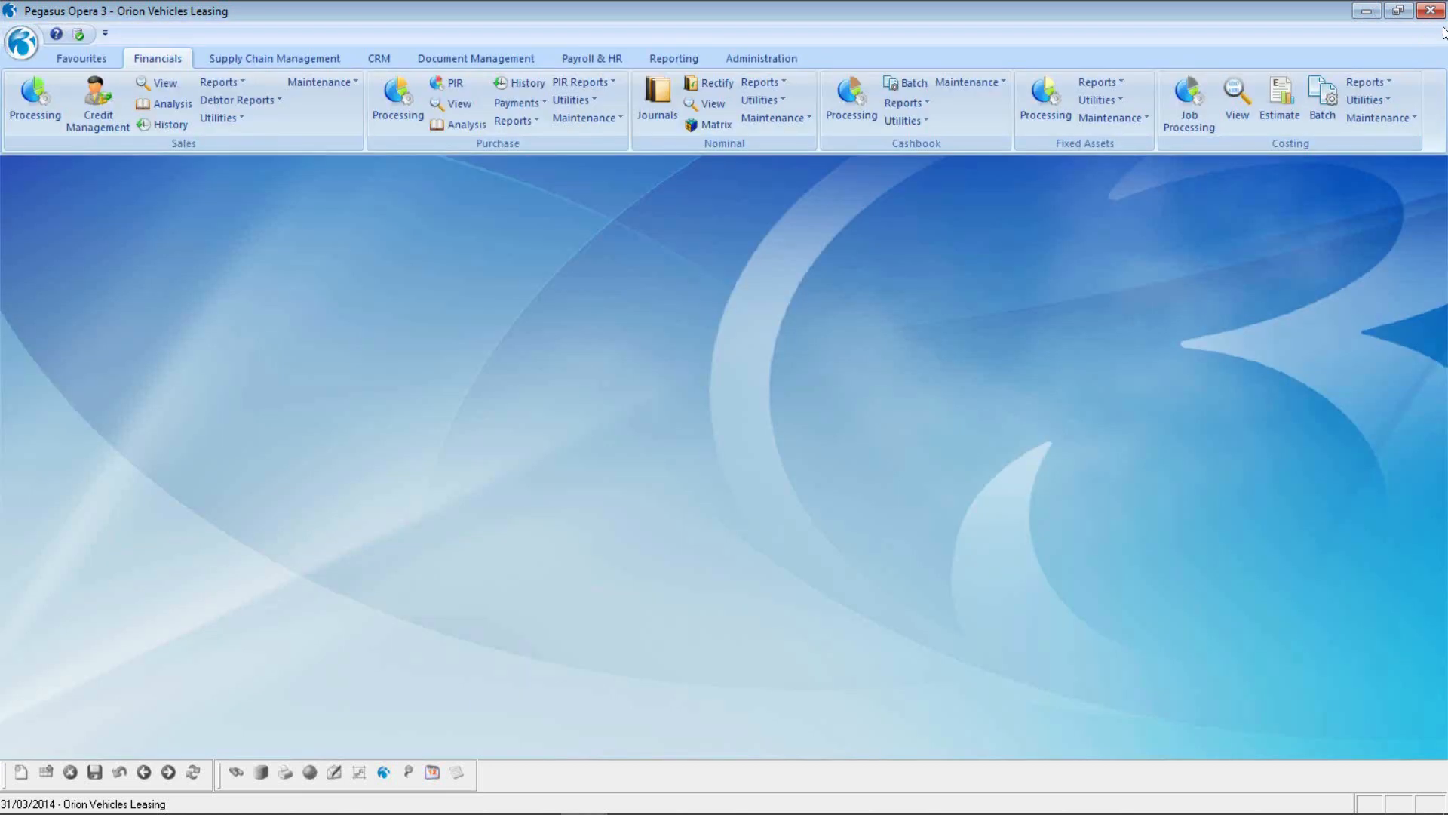